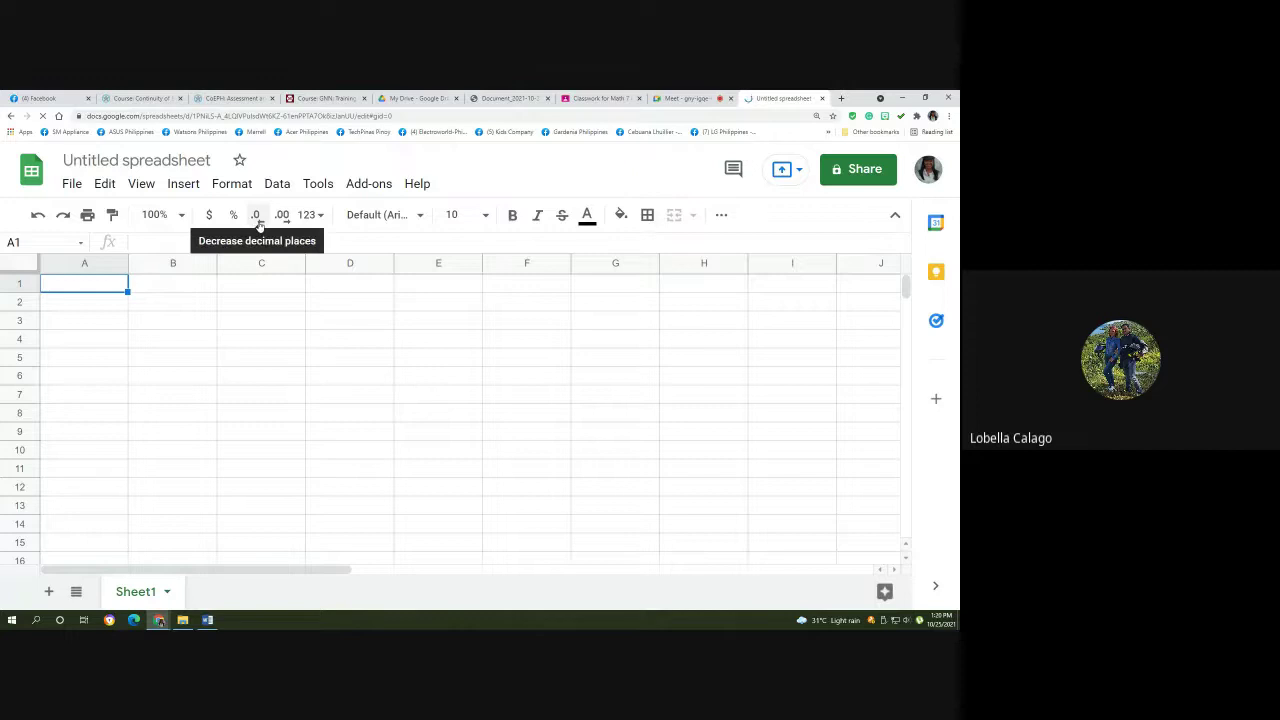
{"action": "left_click", "coordinate": [310, 215]}
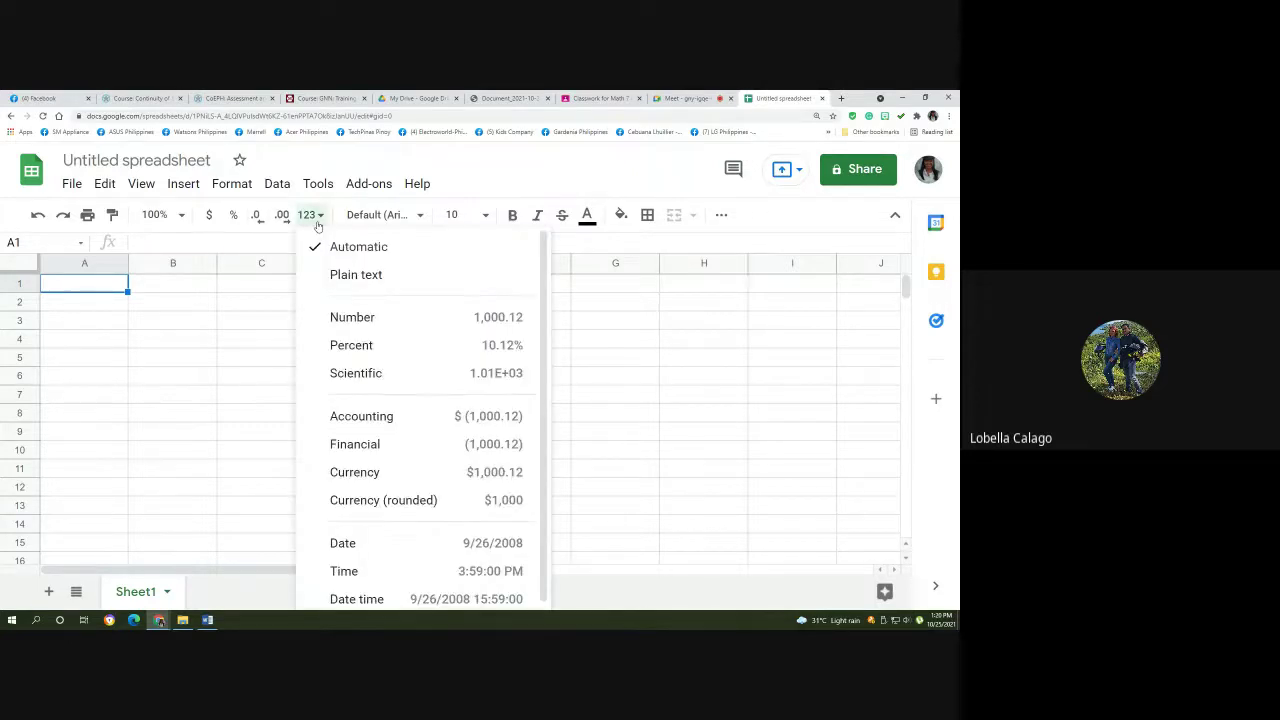
{"action": "left_click", "coordinate": [421, 215]}
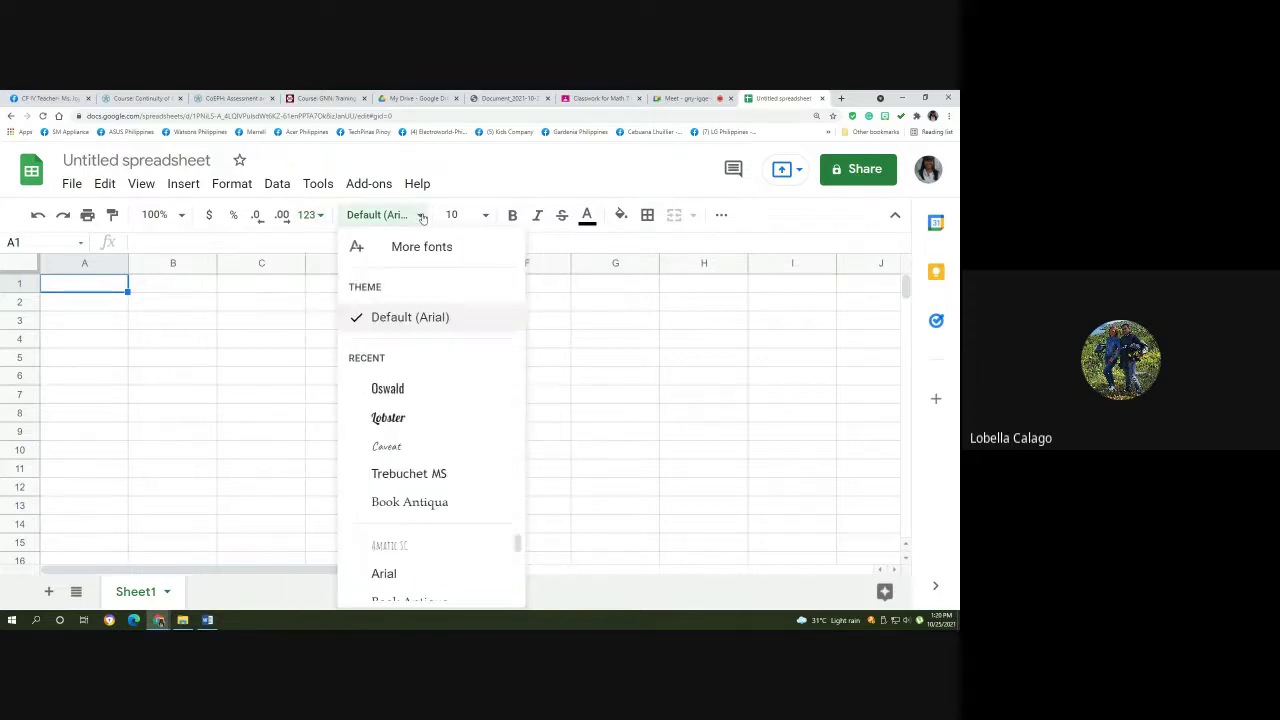
{"action": "left_click", "coordinate": [484, 215]}
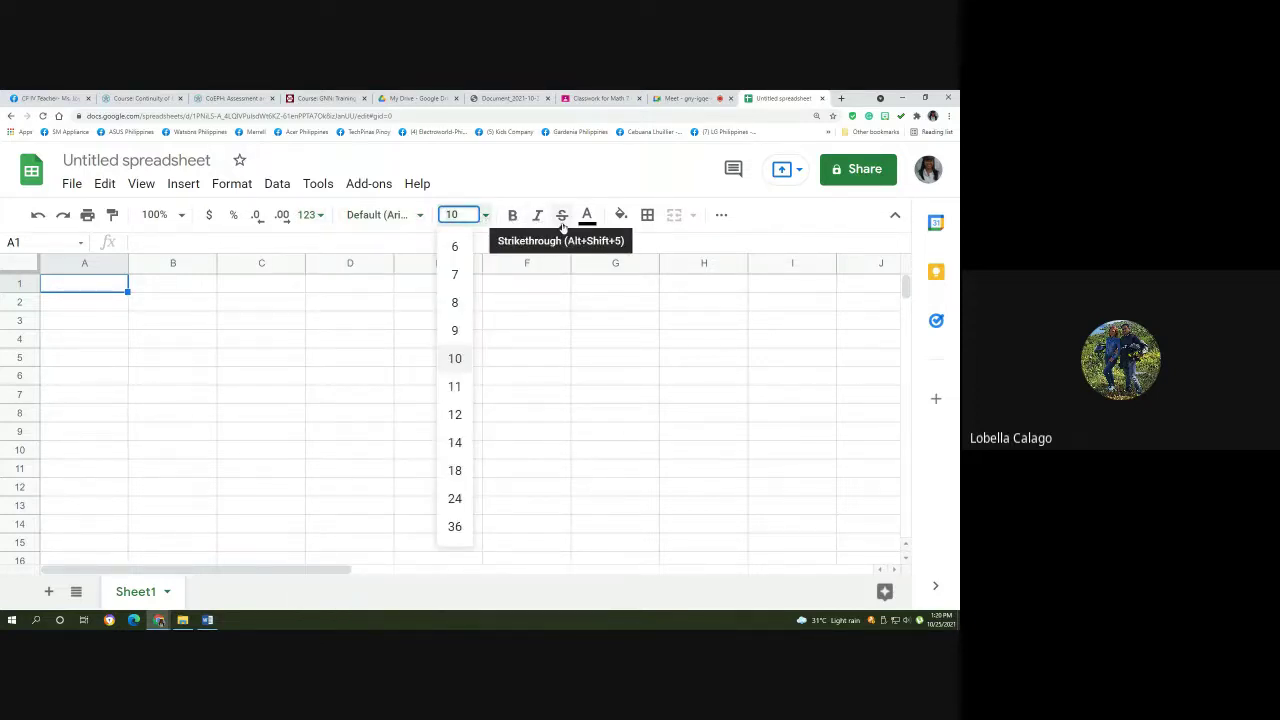
{"action": "left_click", "coordinate": [173, 326]}
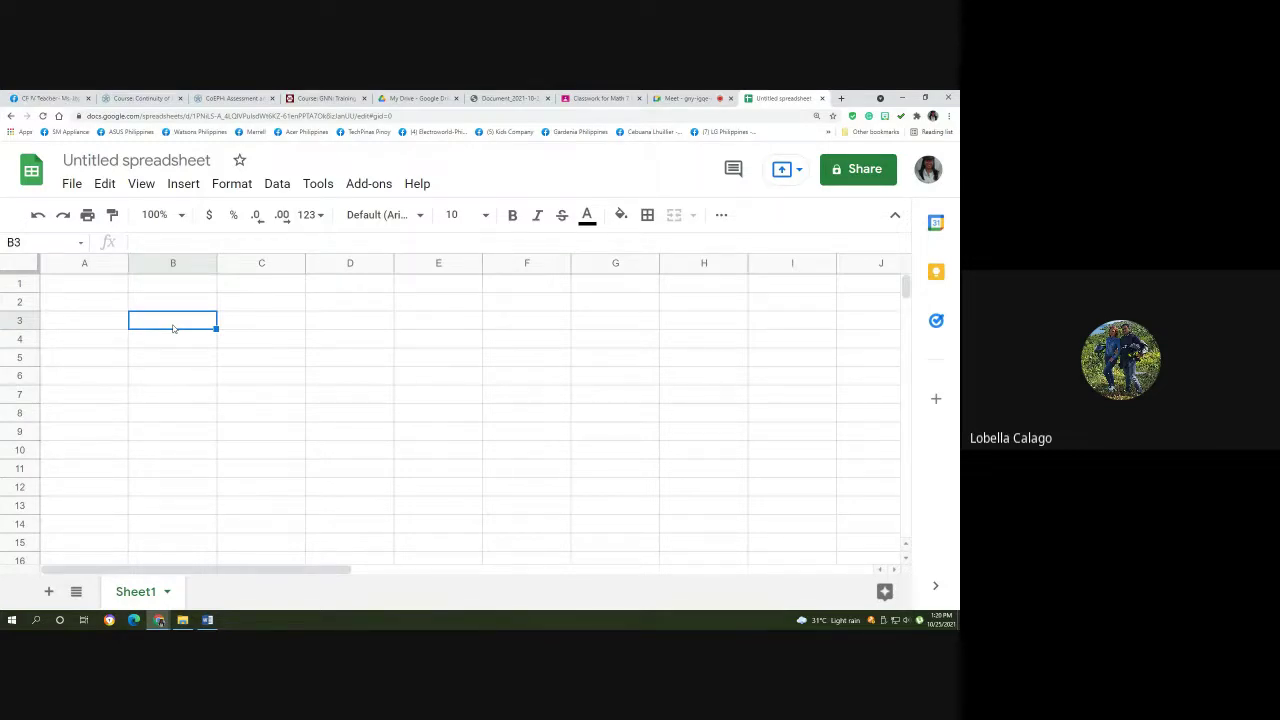
Switch to the desktop, open the Book1 workbook in Excel and dismiss the Office activation wizard.
{"action": "left_click", "coordinate": [902, 97]}
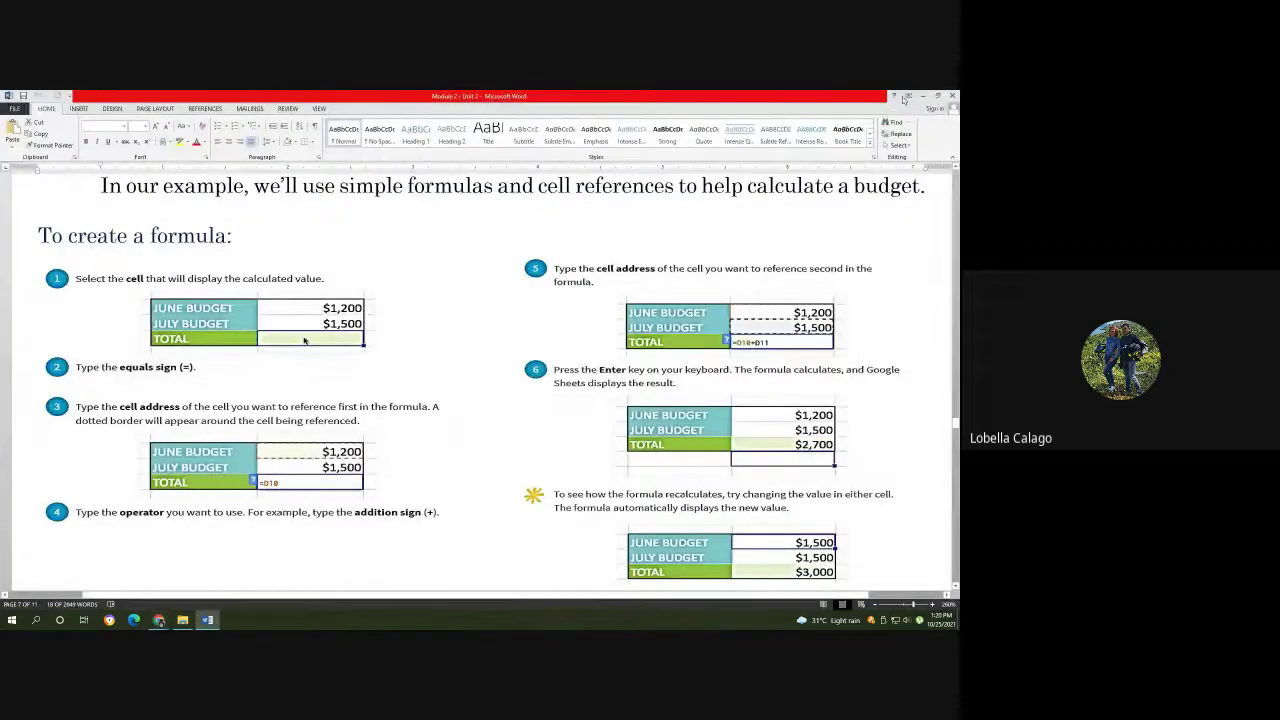
{"action": "left_click", "coordinate": [920, 96]}
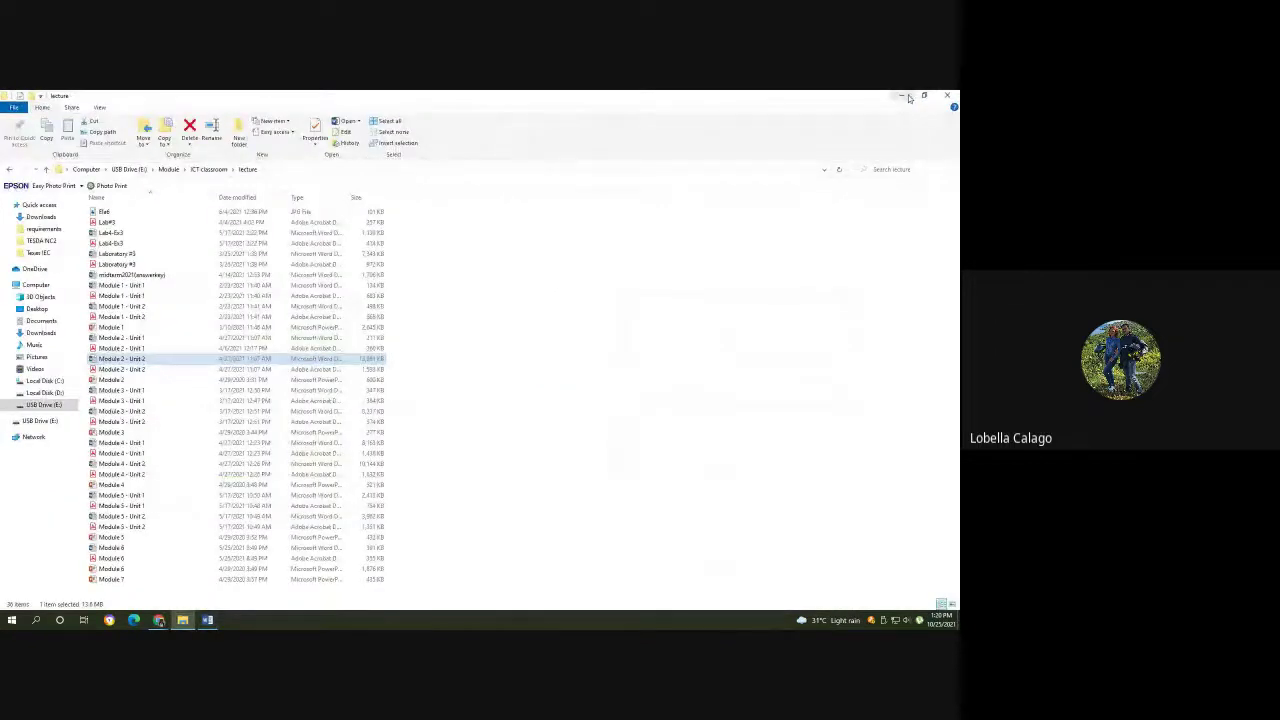
{"action": "left_click", "coordinate": [906, 97]}
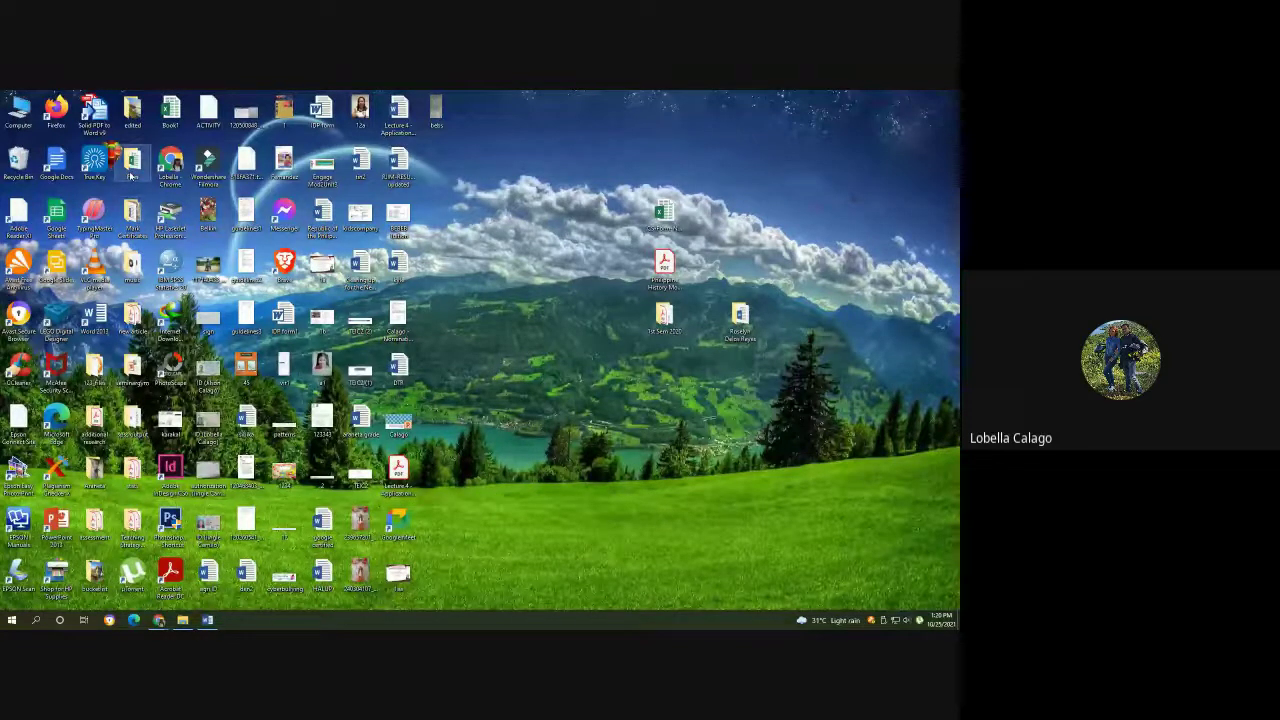
{"action": "double_click", "coordinate": [172, 114]}
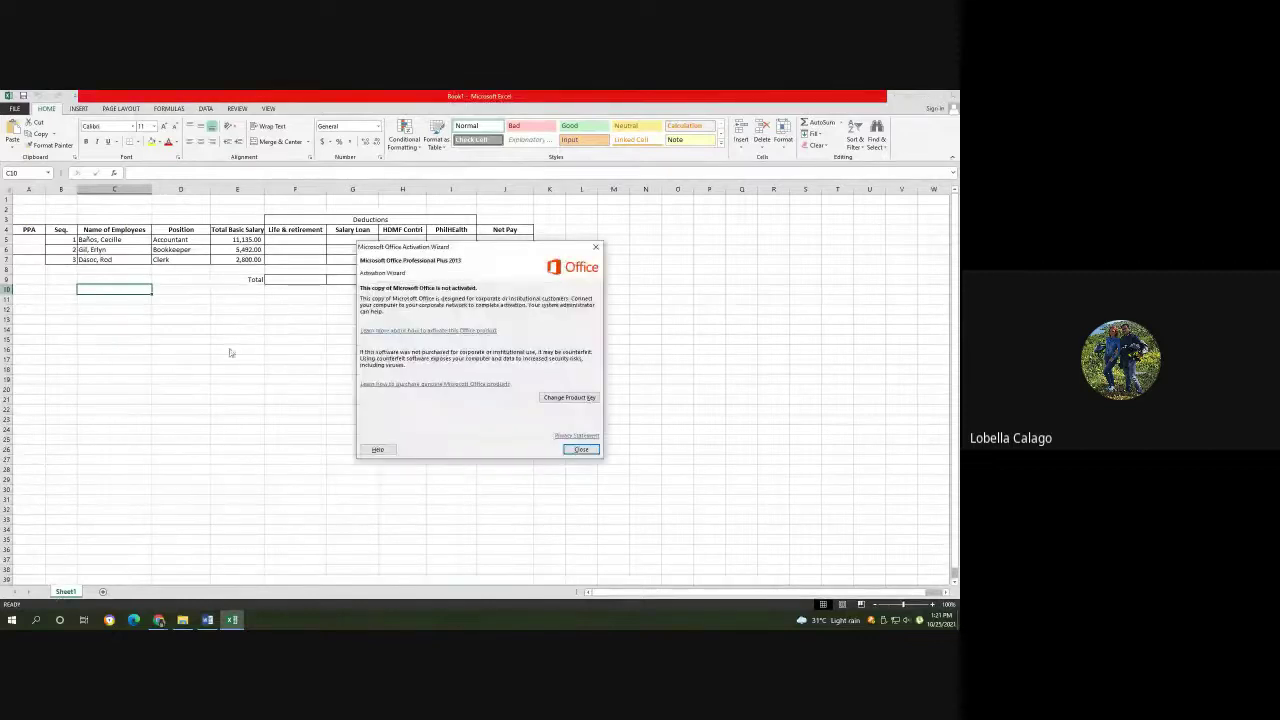
{"action": "key", "text": "Return"}
{"action": "left_click", "coordinate": [260, 309]}
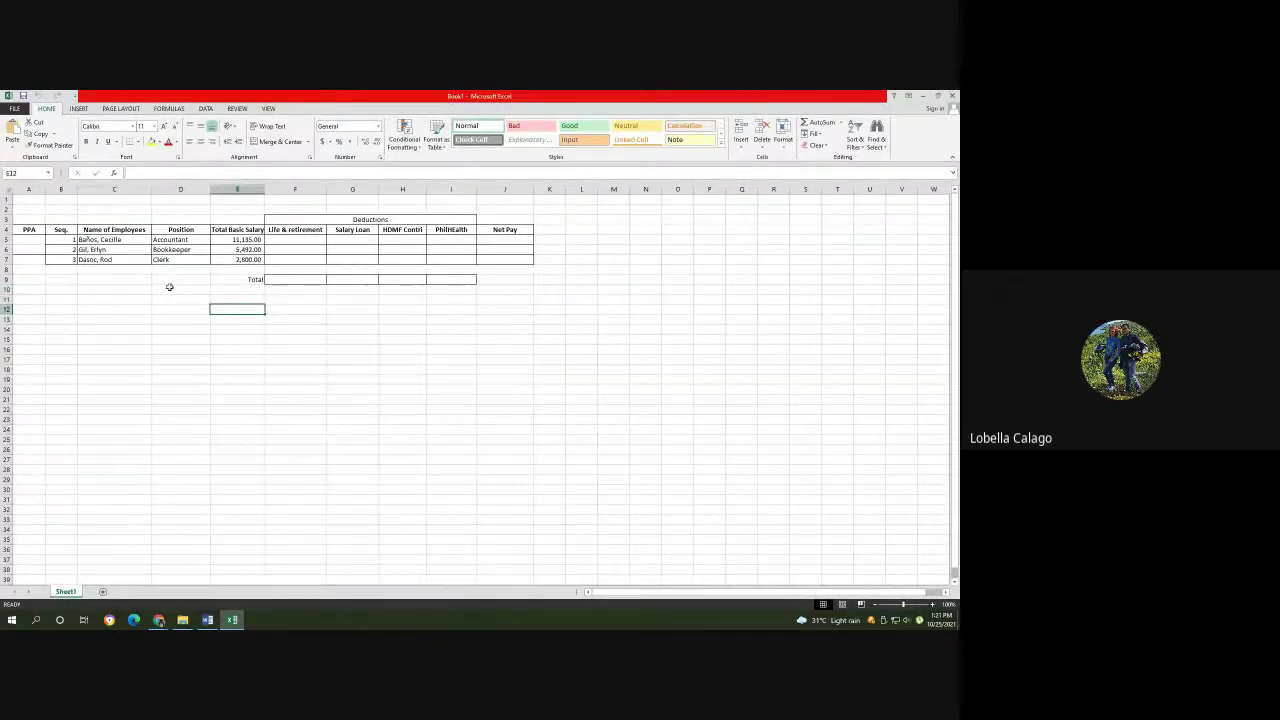
Copy the whole payroll table with its Deductions headings and Total row, cells A3:J9.
{"action": "left_click", "coordinate": [169, 287]}
{"action": "left_click_drag", "start_coordinate": [28, 213], "coordinate": [510, 279]}
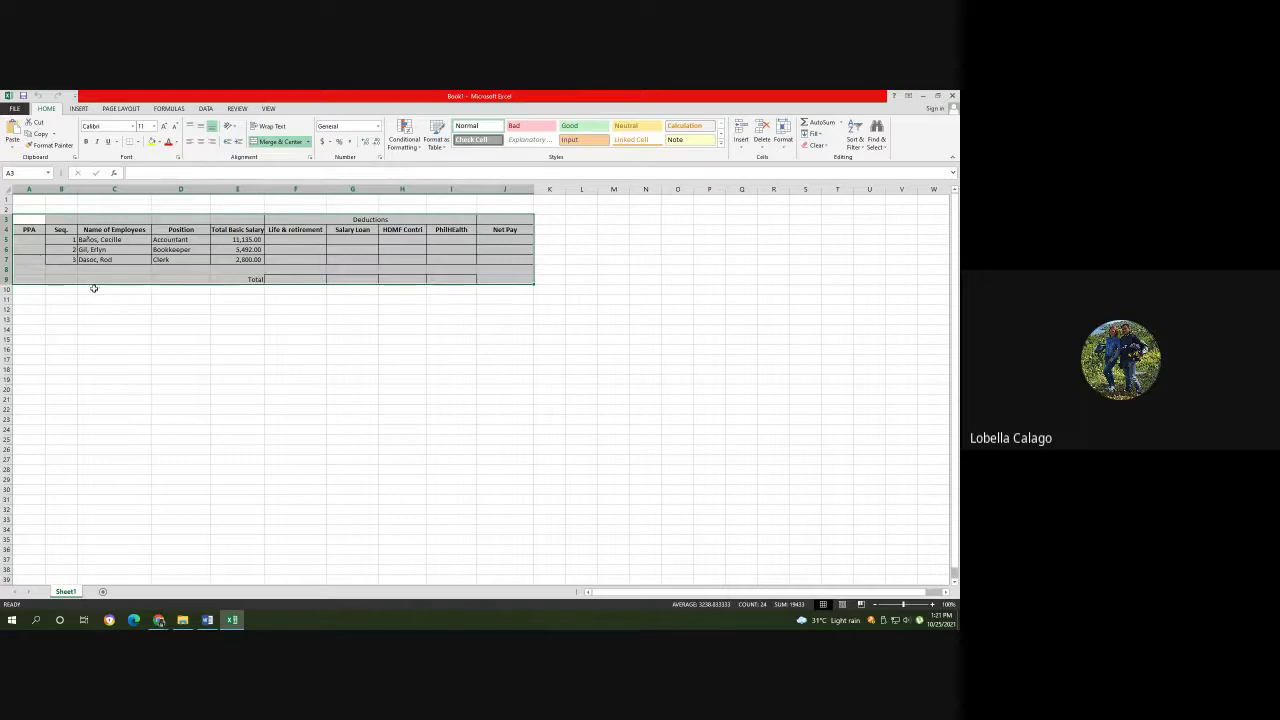
{"action": "right_click", "coordinate": [34, 255]}
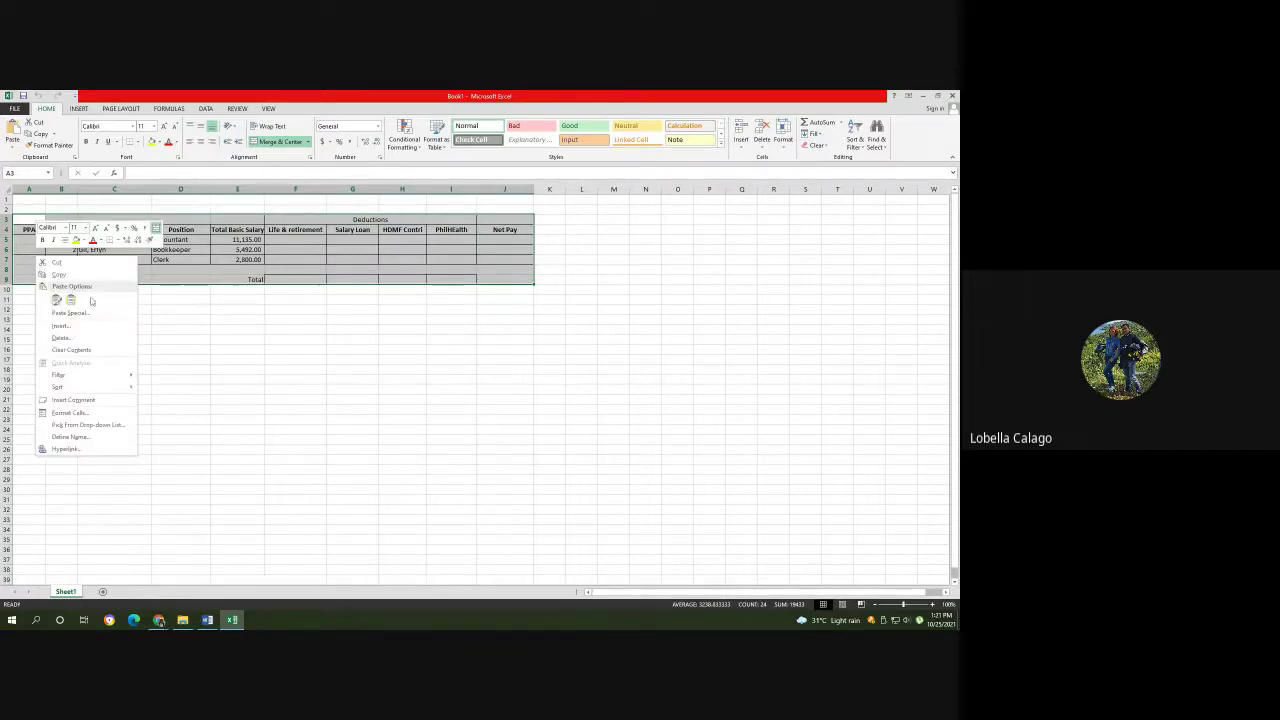
{"action": "left_click", "coordinate": [110, 272]}
{"action": "right_click", "coordinate": [52, 245]}
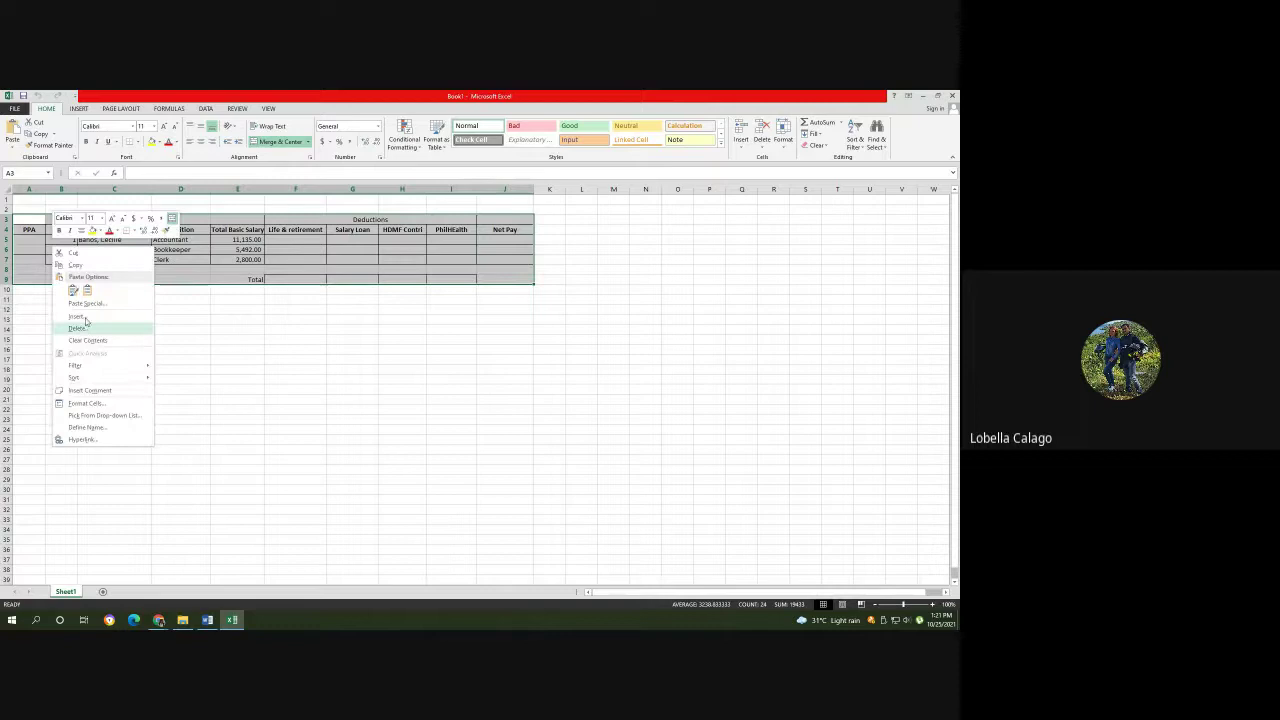
{"action": "left_click", "coordinate": [84, 266]}
Switch to the untitled Google Sheets spreadsheet and paste the copied payroll table starting at cell A3.
{"action": "left_click", "coordinate": [158, 620]}
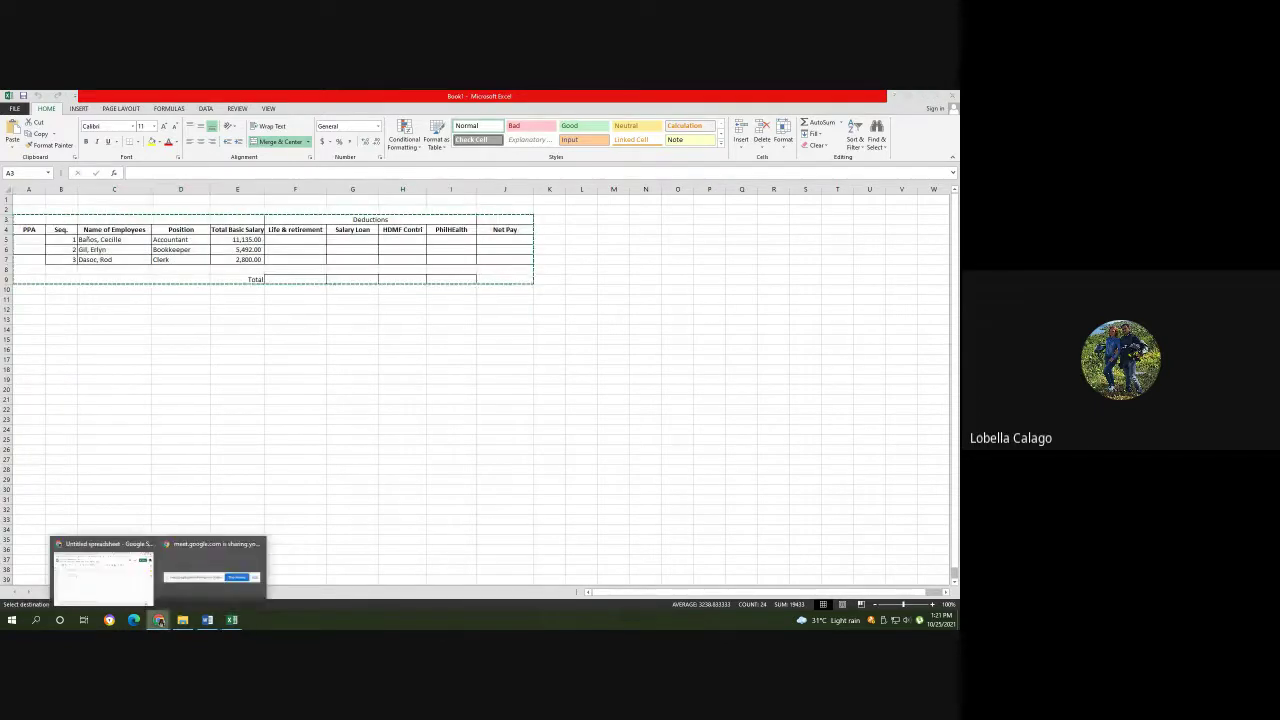
{"action": "left_click", "coordinate": [214, 570]}
{"action": "left_click", "coordinate": [103, 323]}
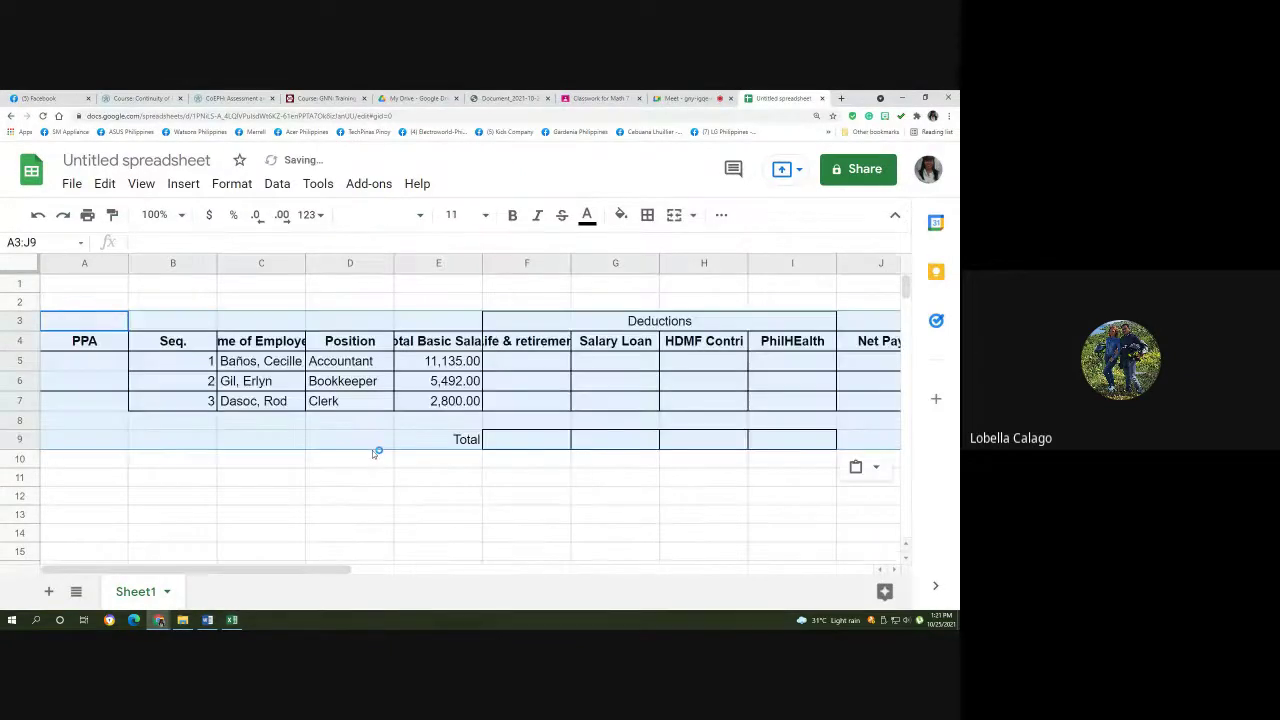
{"action": "key", "text": "ctrl+v"}
{"action": "left_click", "coordinate": [279, 426]}
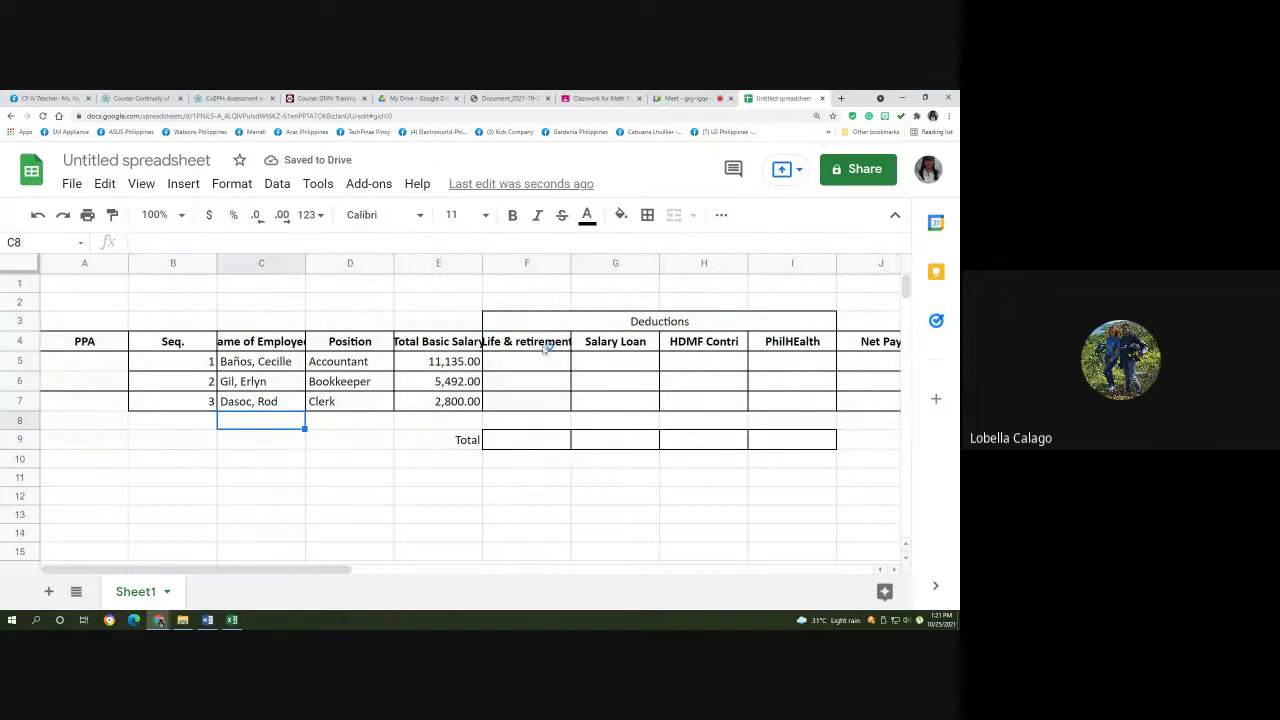
Select the first Life & retirement cell, F5, and close the source Book1 workbook in Excel.
{"action": "left_click", "coordinate": [452, 343]}
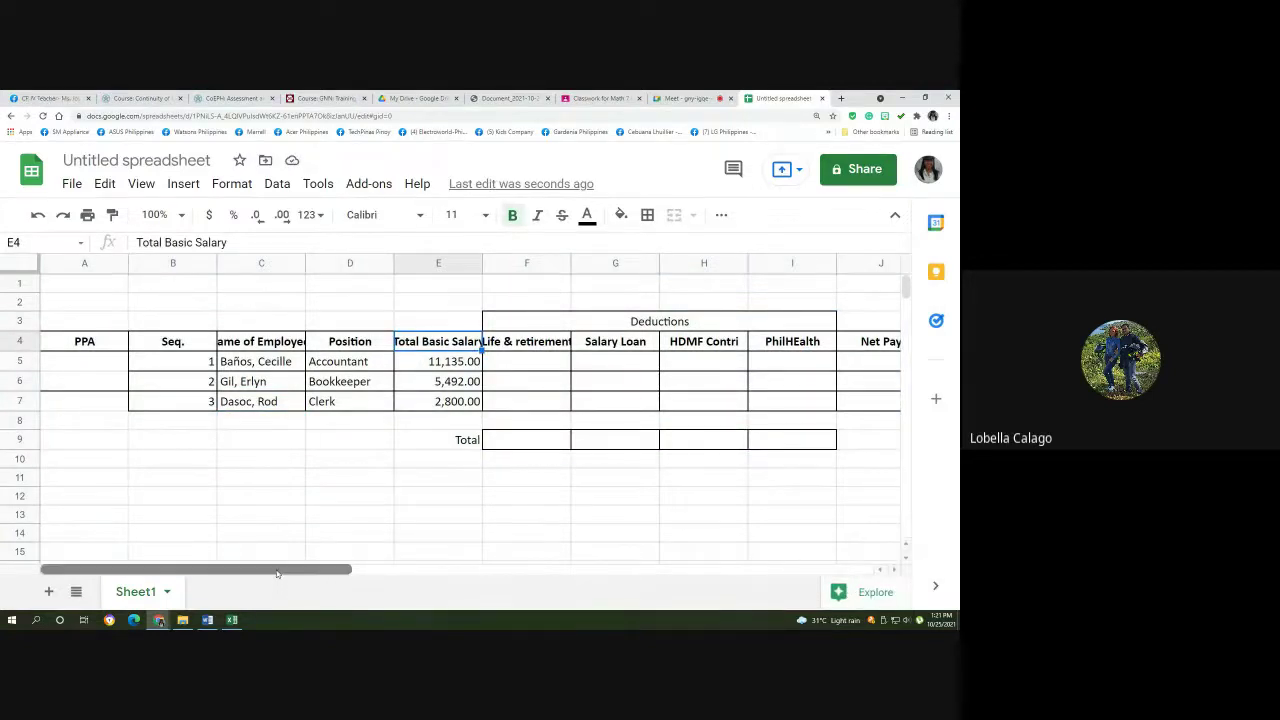
{"action": "left_click_drag", "start_coordinate": [278, 572], "coordinate": [336, 574]}
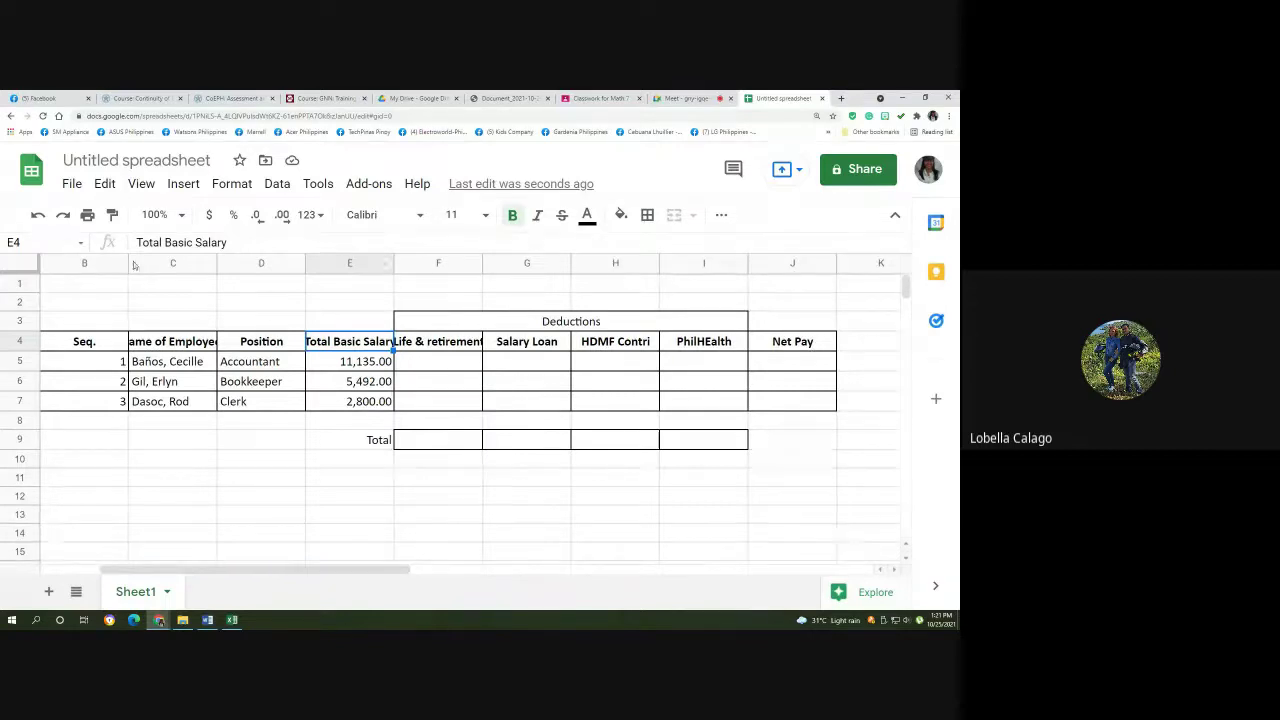
{"action": "left_click", "coordinate": [443, 360]}
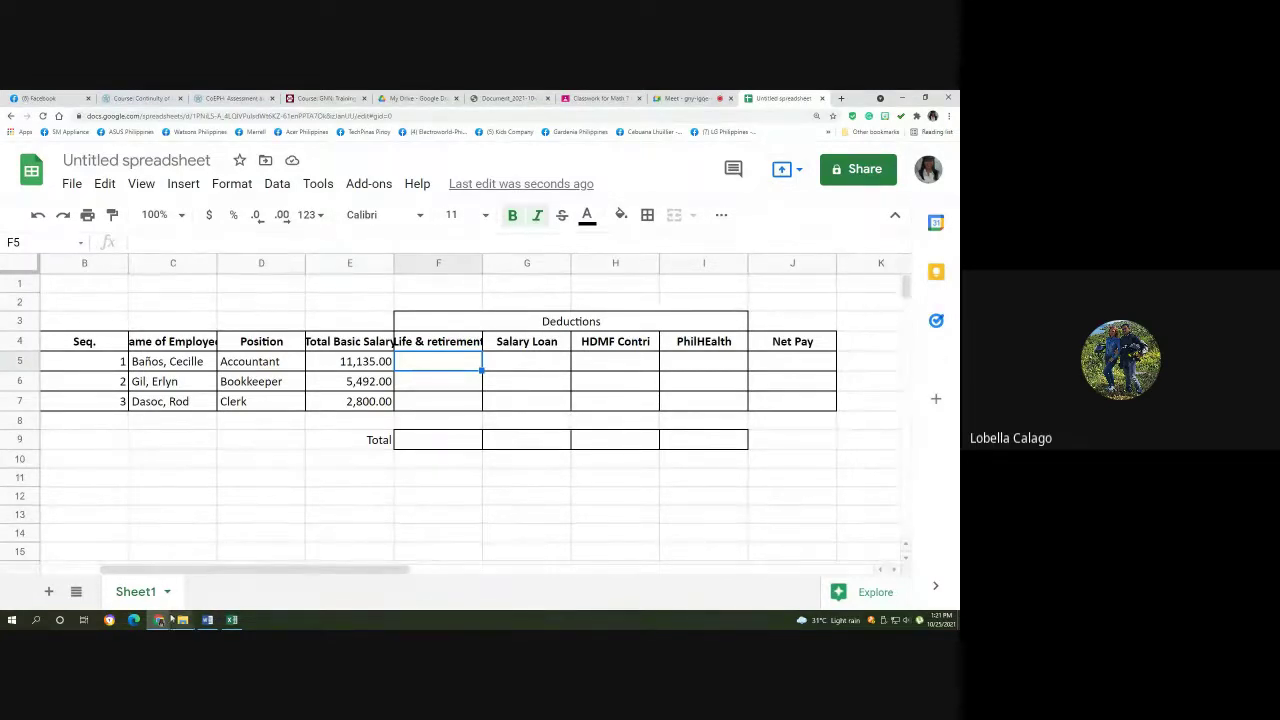
{"action": "left_click", "coordinate": [231, 621]}
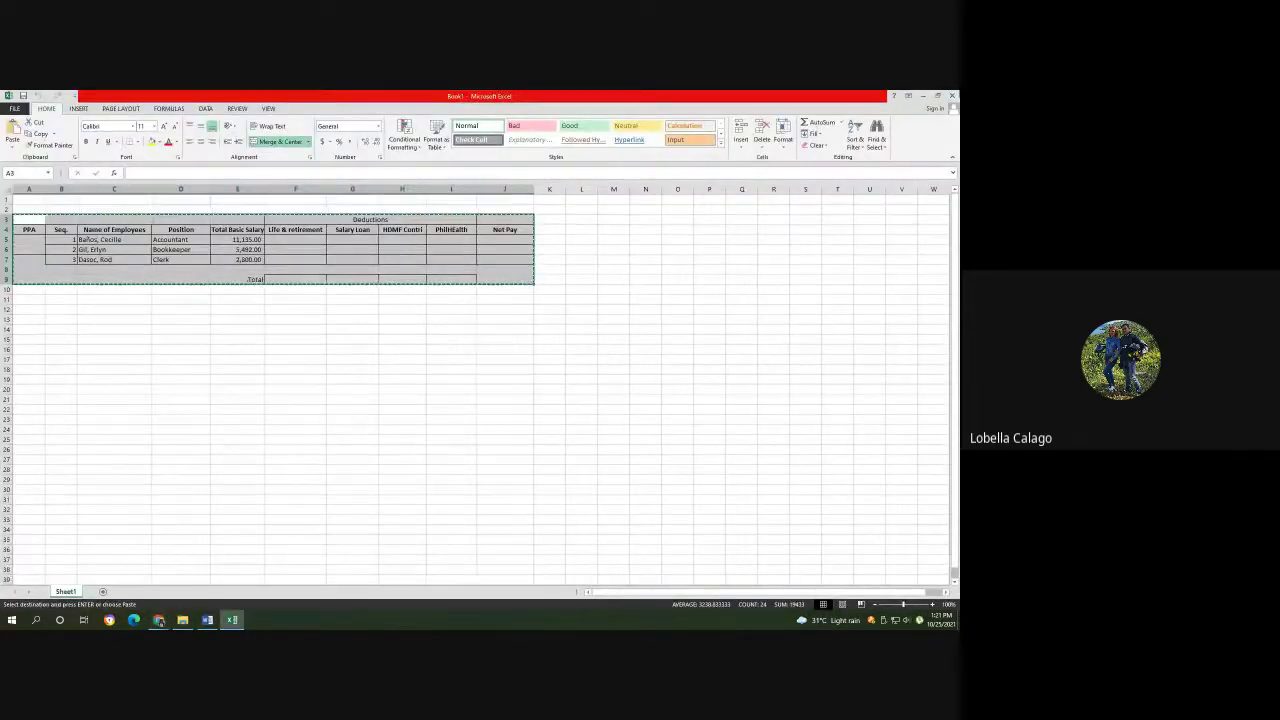
{"action": "left_click", "coordinate": [158, 621]}
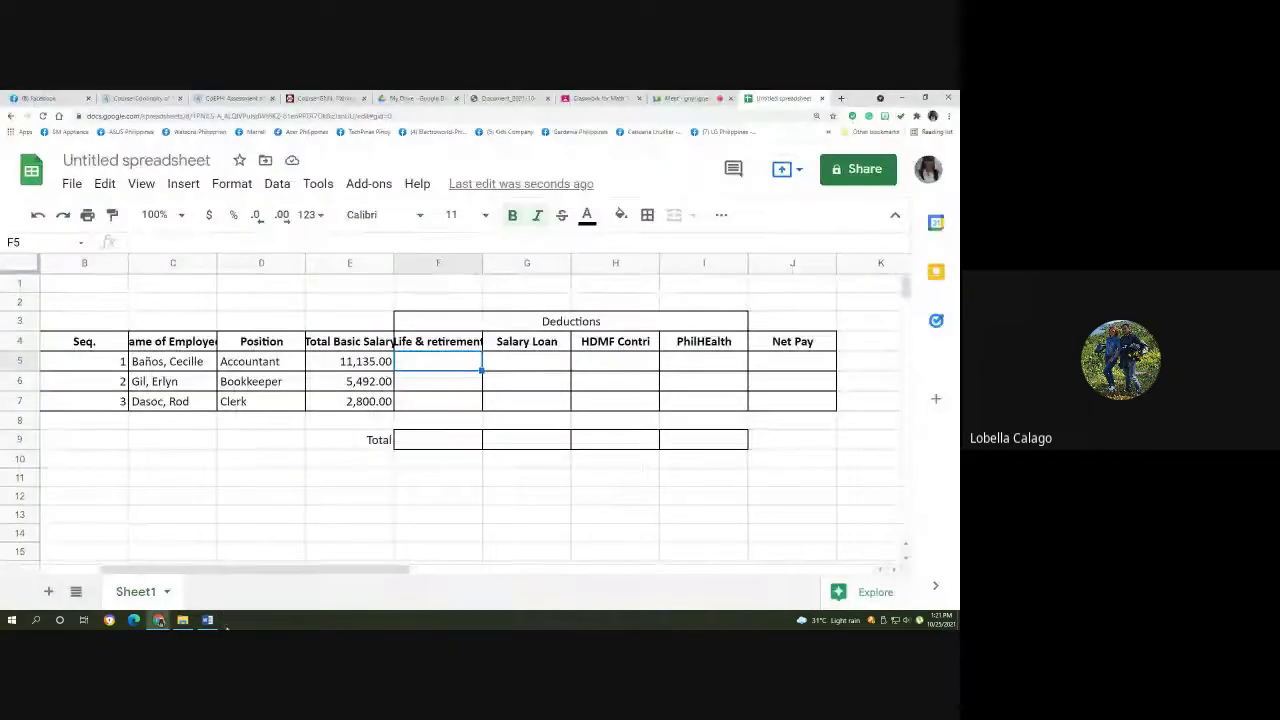
Switch to File Explorer and browse the ICT classroom and Module folders on USB Drive (E:).
{"action": "left_click", "coordinate": [183, 621]}
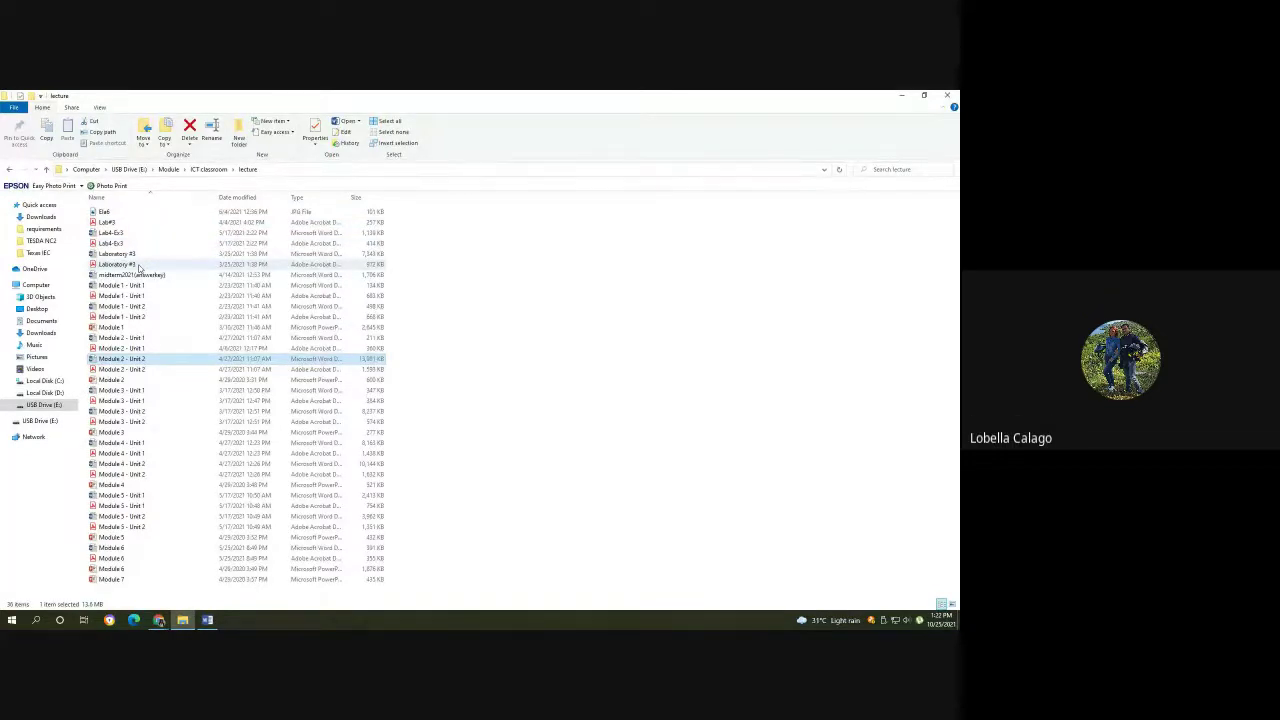
{"action": "left_click", "coordinate": [210, 170]}
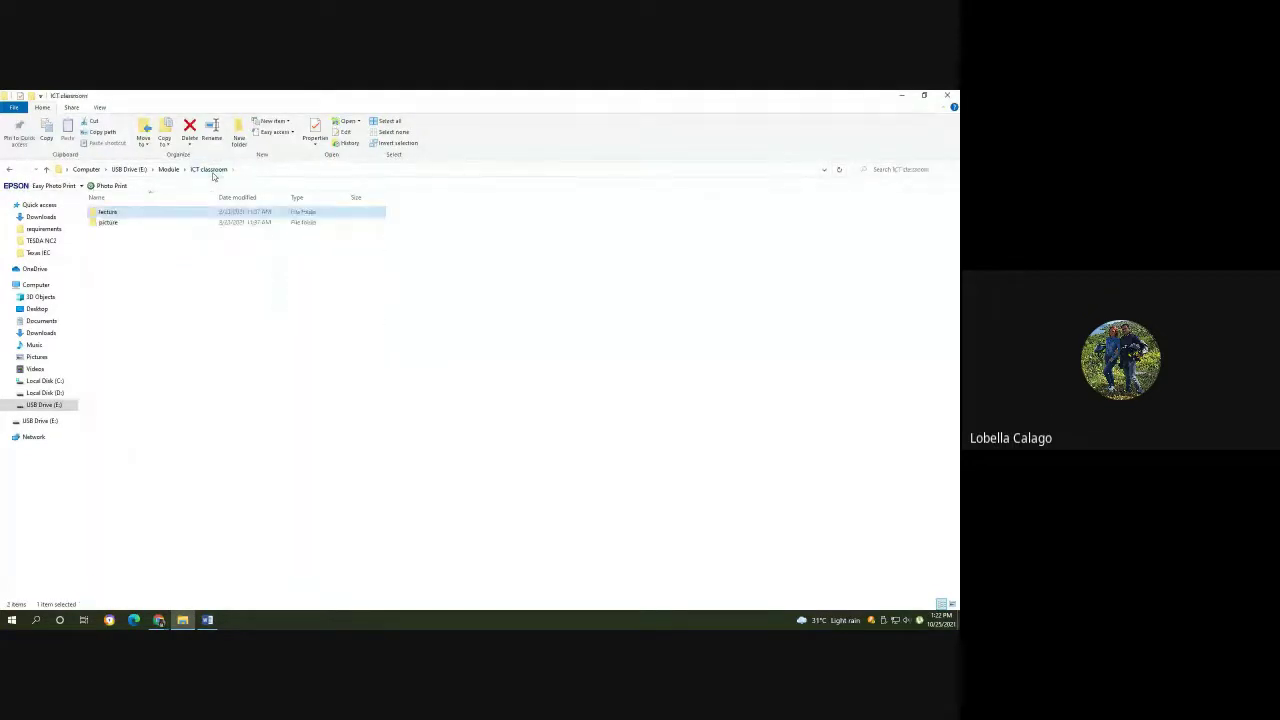
{"action": "left_click", "coordinate": [166, 170]}
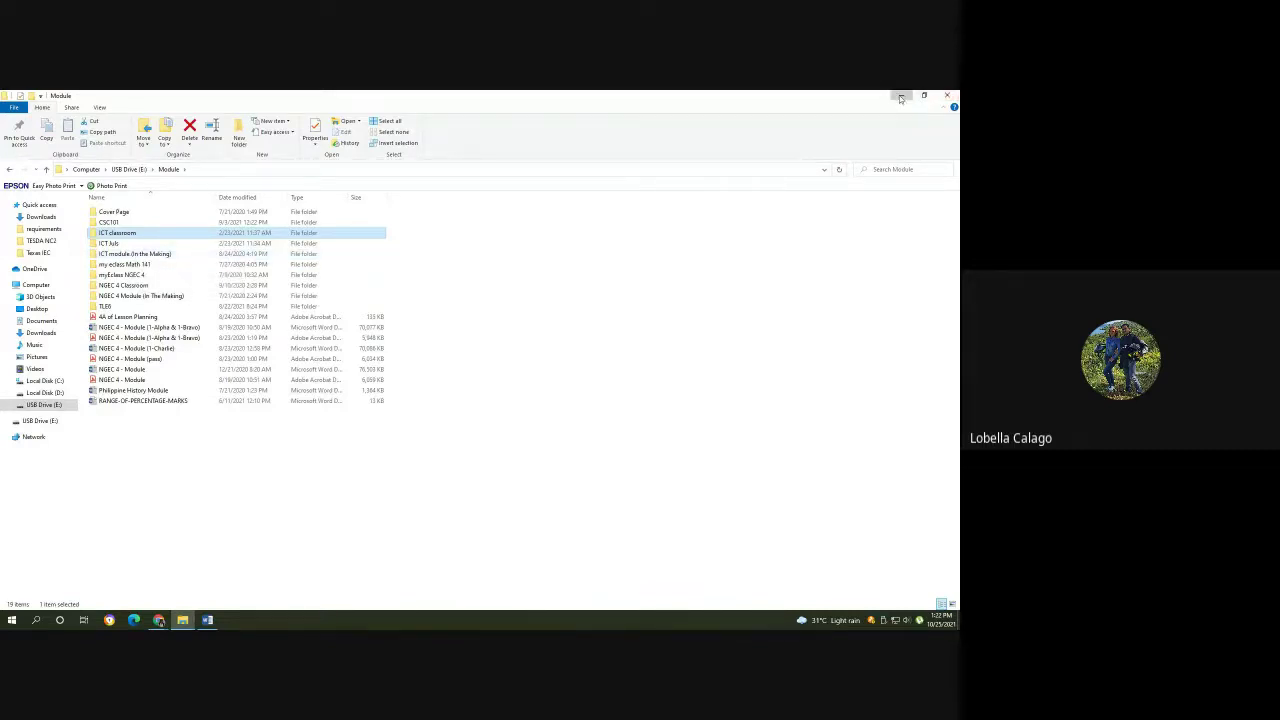
Browse Local Disk (D:) from the desktop's Computer window, through the usb folder down to A MUST DO and INFOTECH, and return to the drive's root.
{"action": "left_click", "coordinate": [901, 95]}
{"action": "left_click", "coordinate": [901, 97]}
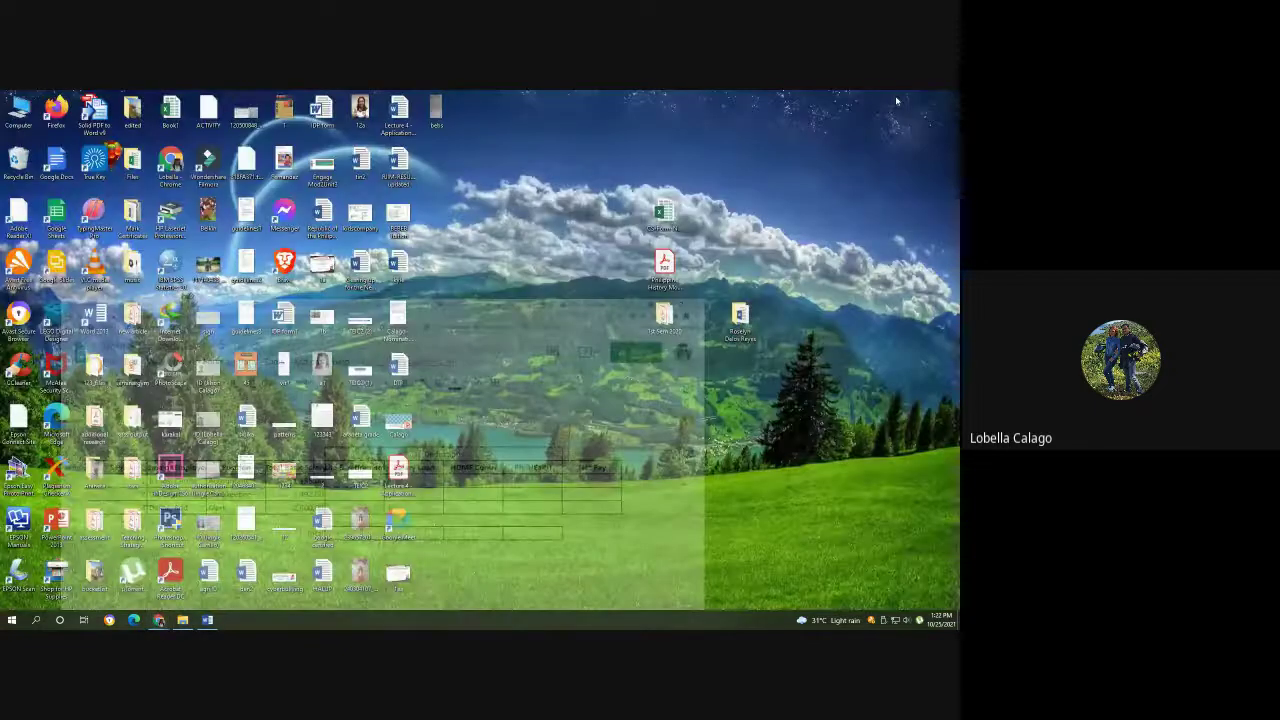
{"action": "double_click", "coordinate": [18, 112]}
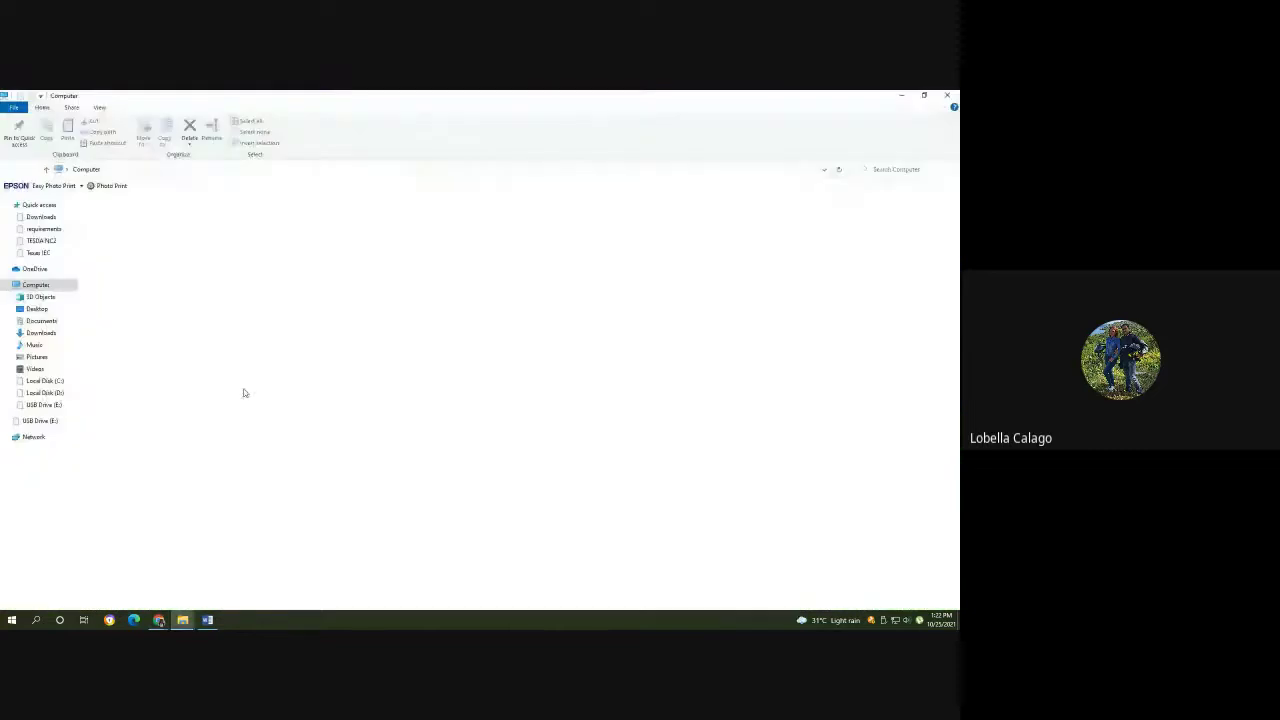
{"action": "double_click", "coordinate": [429, 207]}
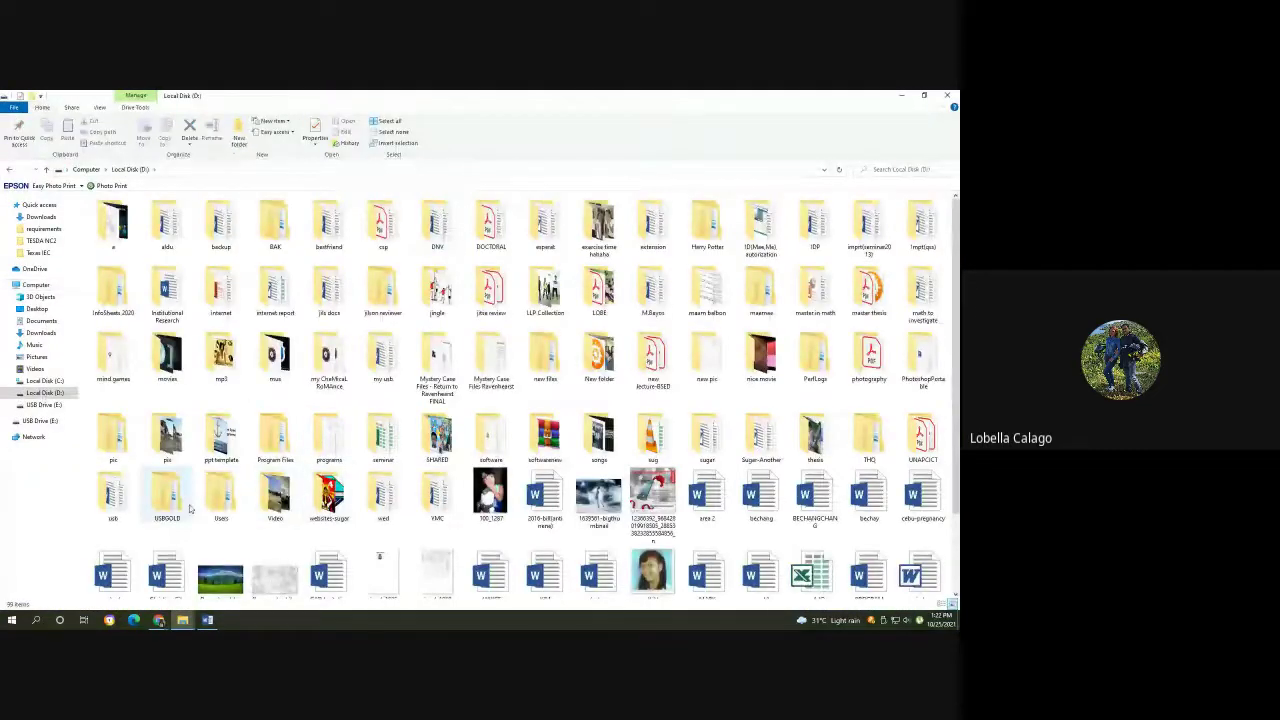
{"action": "double_click", "coordinate": [115, 498]}
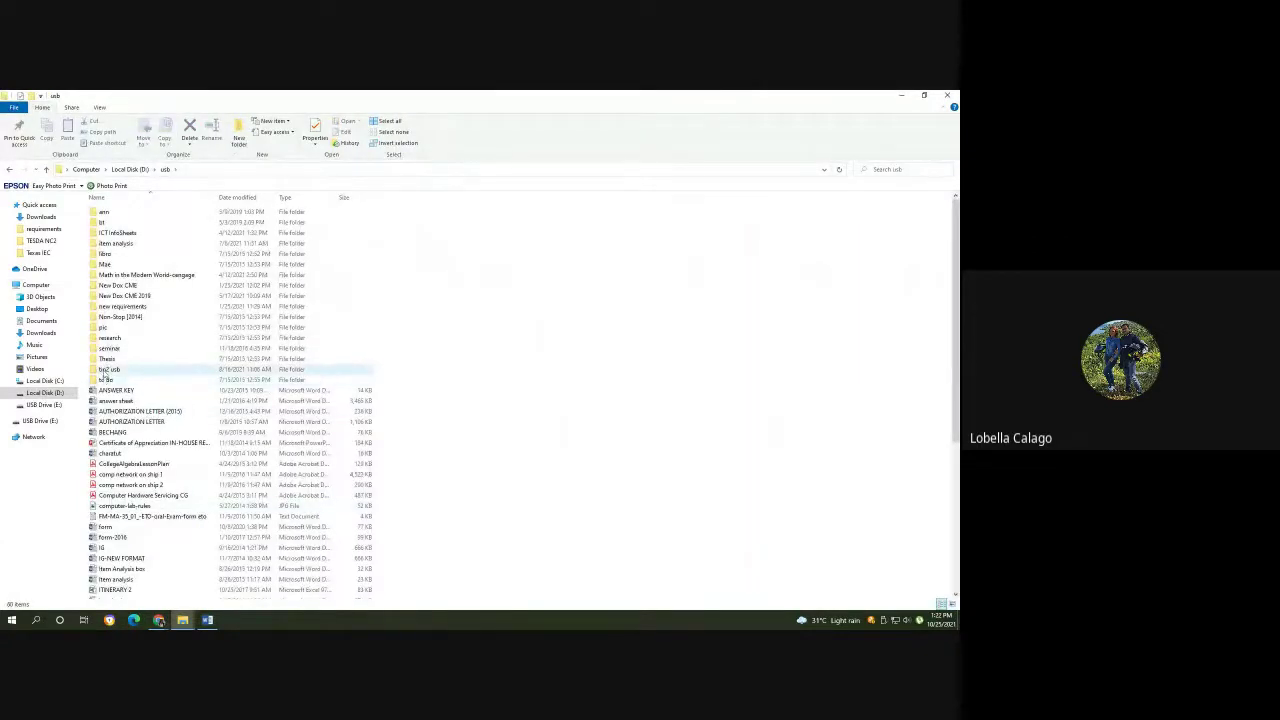
{"action": "double_click", "coordinate": [107, 370]}
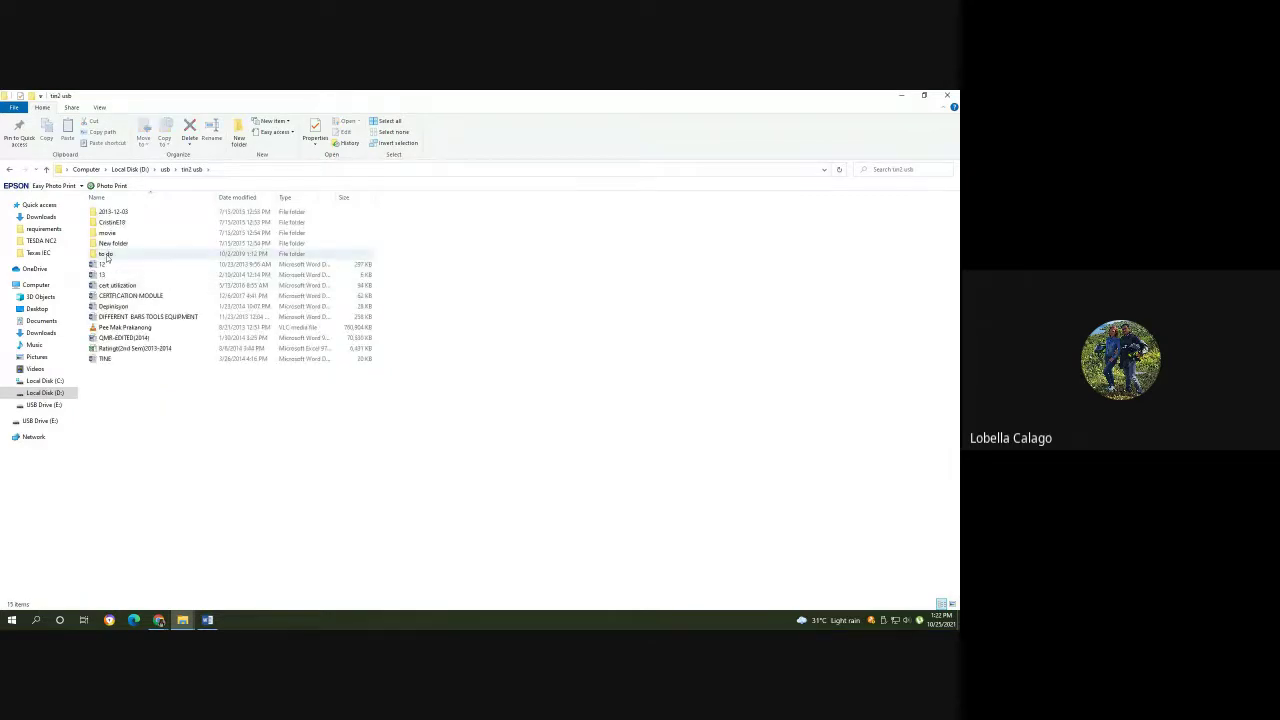
{"action": "double_click", "coordinate": [106, 255]}
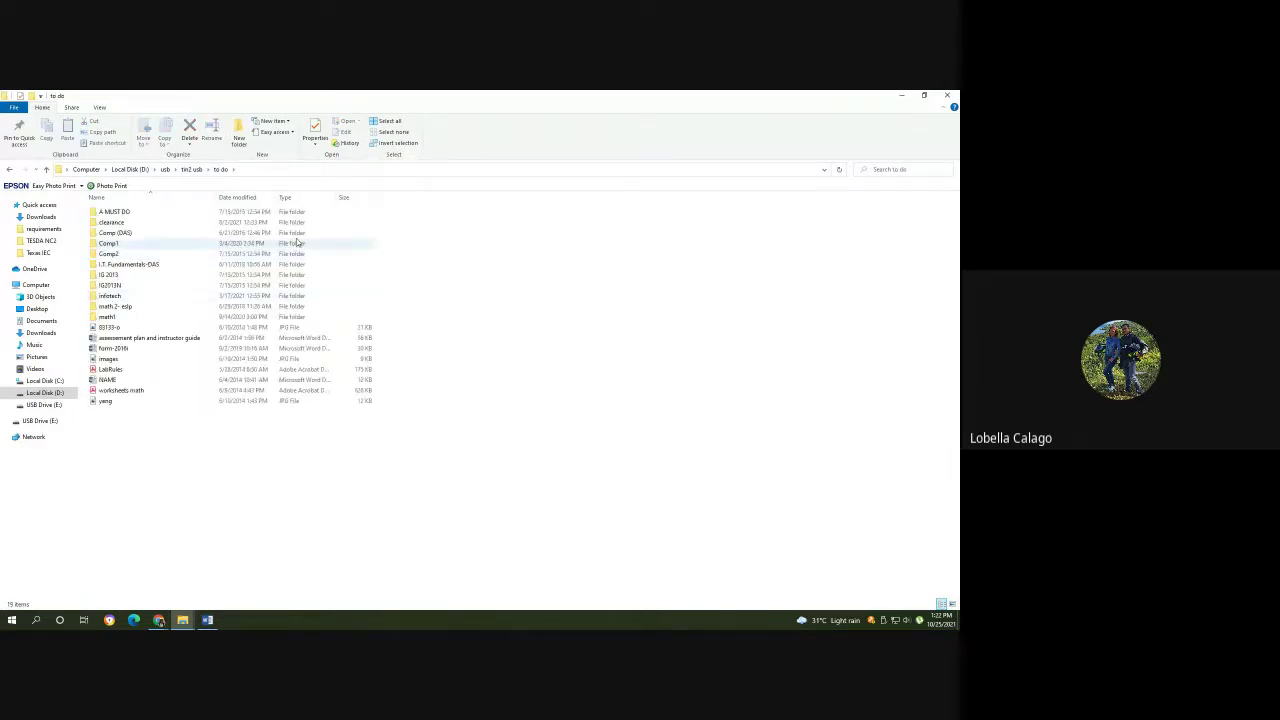
{"action": "double_click", "coordinate": [145, 213]}
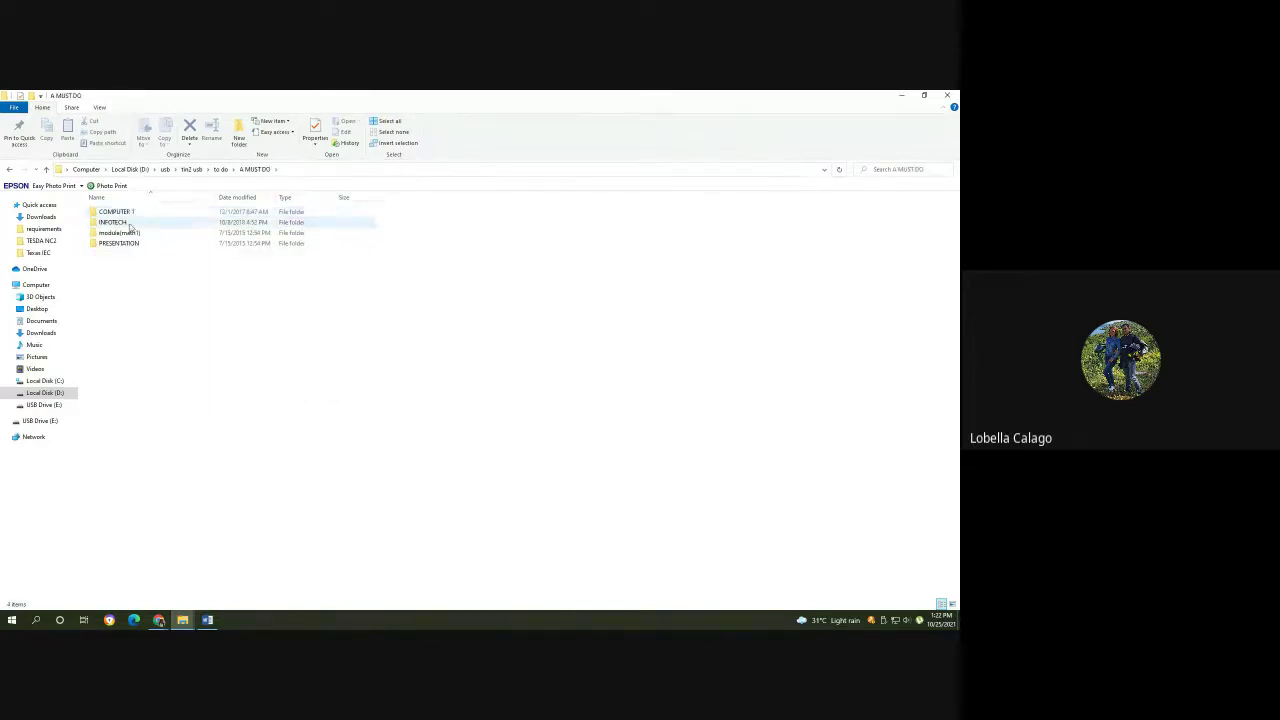
{"action": "double_click", "coordinate": [130, 226]}
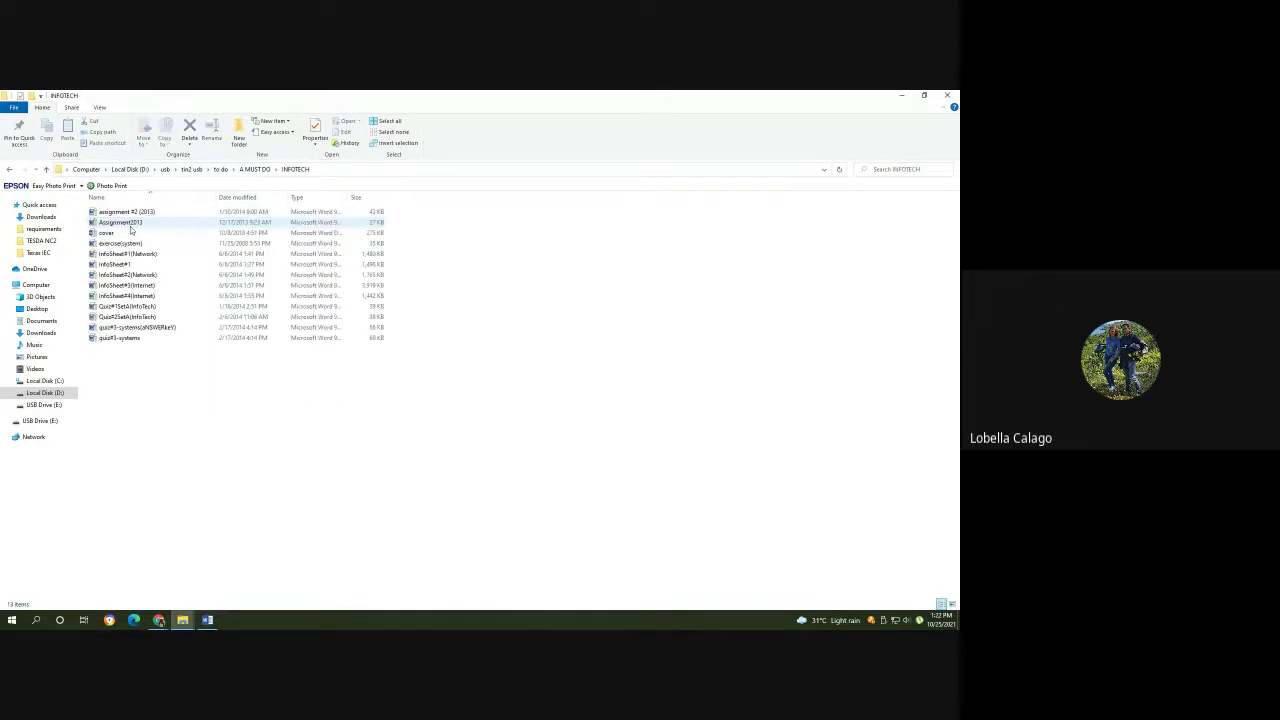
{"action": "left_click", "coordinate": [142, 172]}
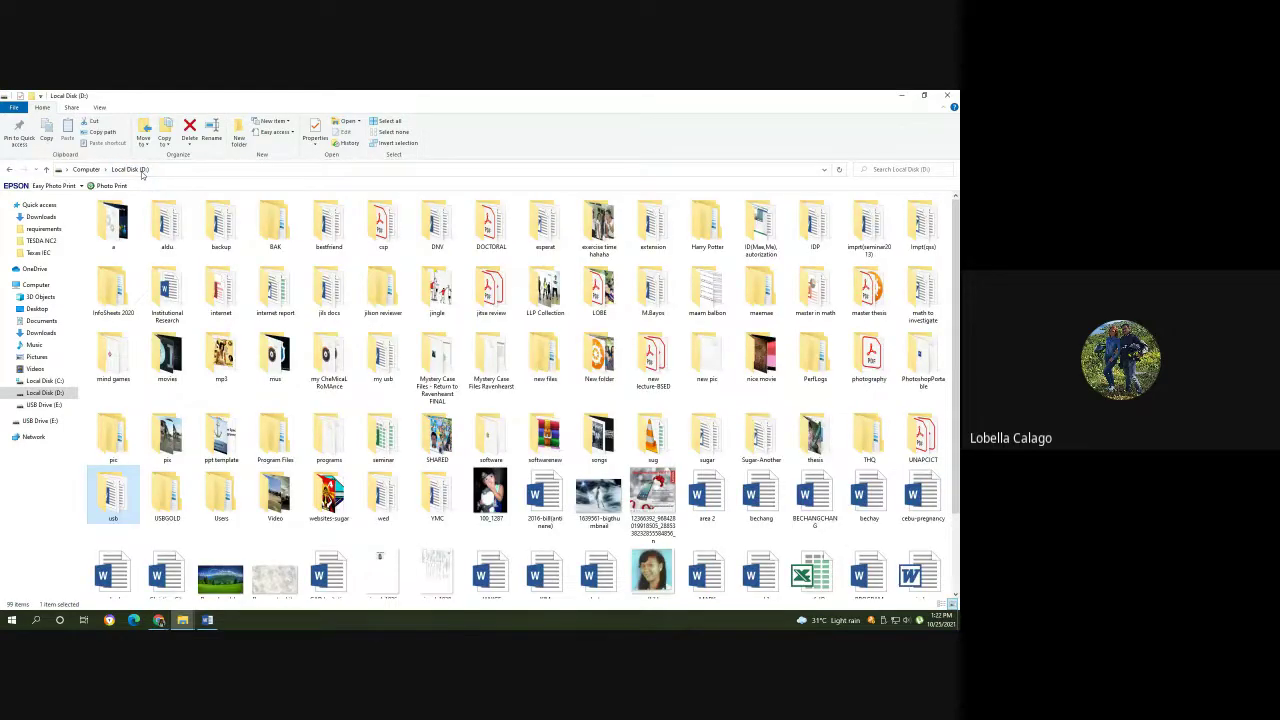
Open the Word document "computer lab manual1(other)" from the ICT InfoSheets folder on USB Drive (E:).
{"action": "left_click", "coordinate": [43, 404]}
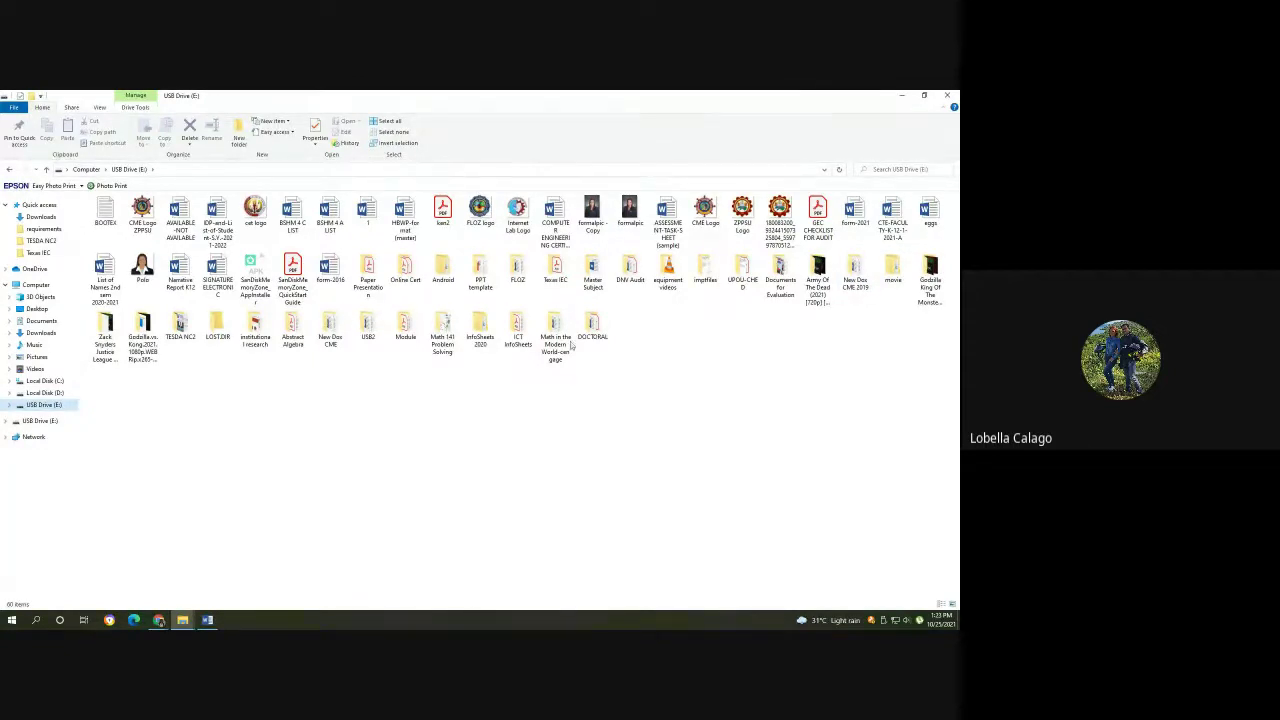
{"action": "double_click", "coordinate": [517, 325]}
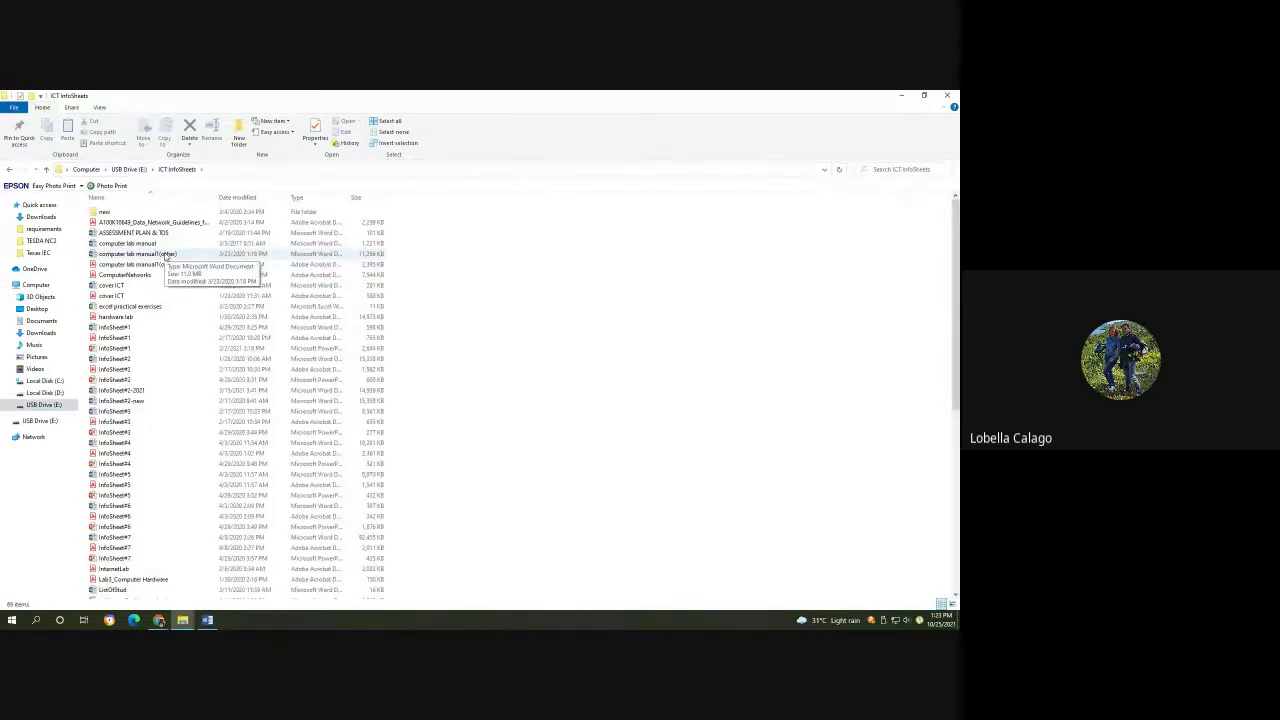
{"action": "double_click", "coordinate": [167, 256]}
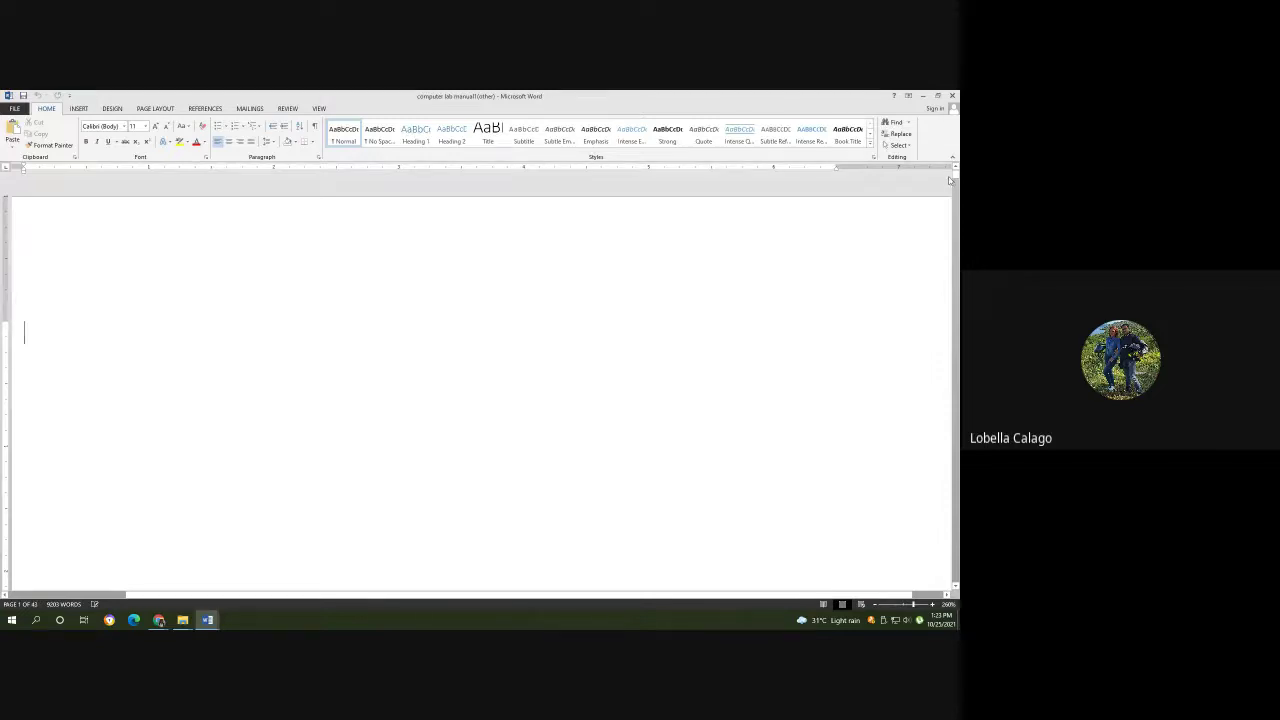
Find Exercise 1's payroll table in the lab manual and examine it with the PERA, Salary Loaned and formula notes beneath it.
{"action": "left_click_drag", "start_coordinate": [905, 607], "coordinate": [903, 607]}
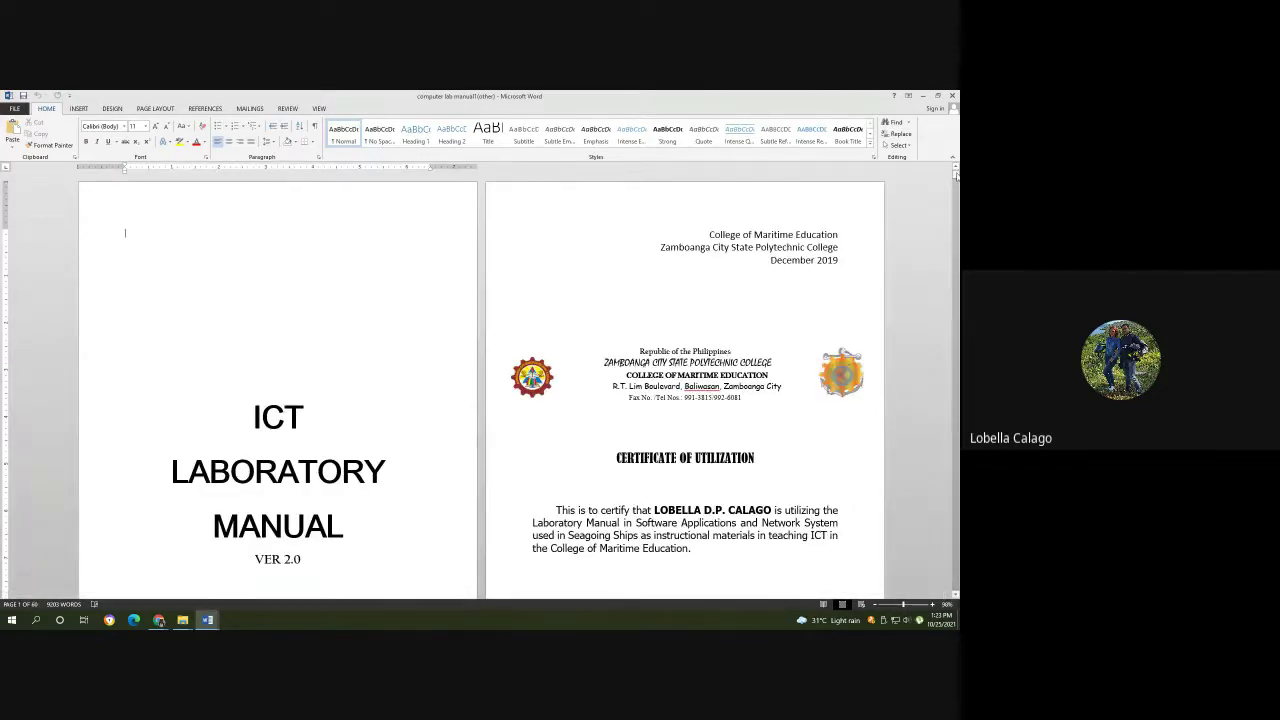
{"action": "left_click_drag", "start_coordinate": [955, 173], "coordinate": [938, 297]}
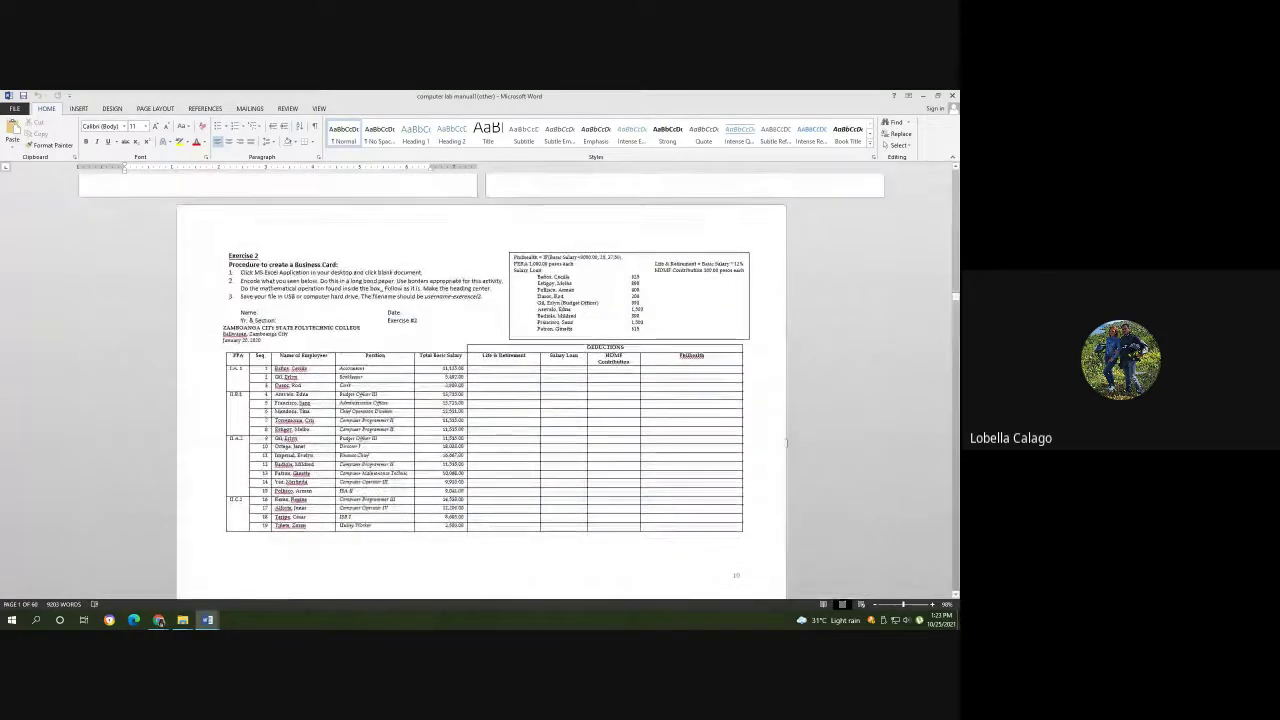
{"action": "scroll", "coordinate": [786, 442], "scroll_direction": "up", "scroll_amount": 15}
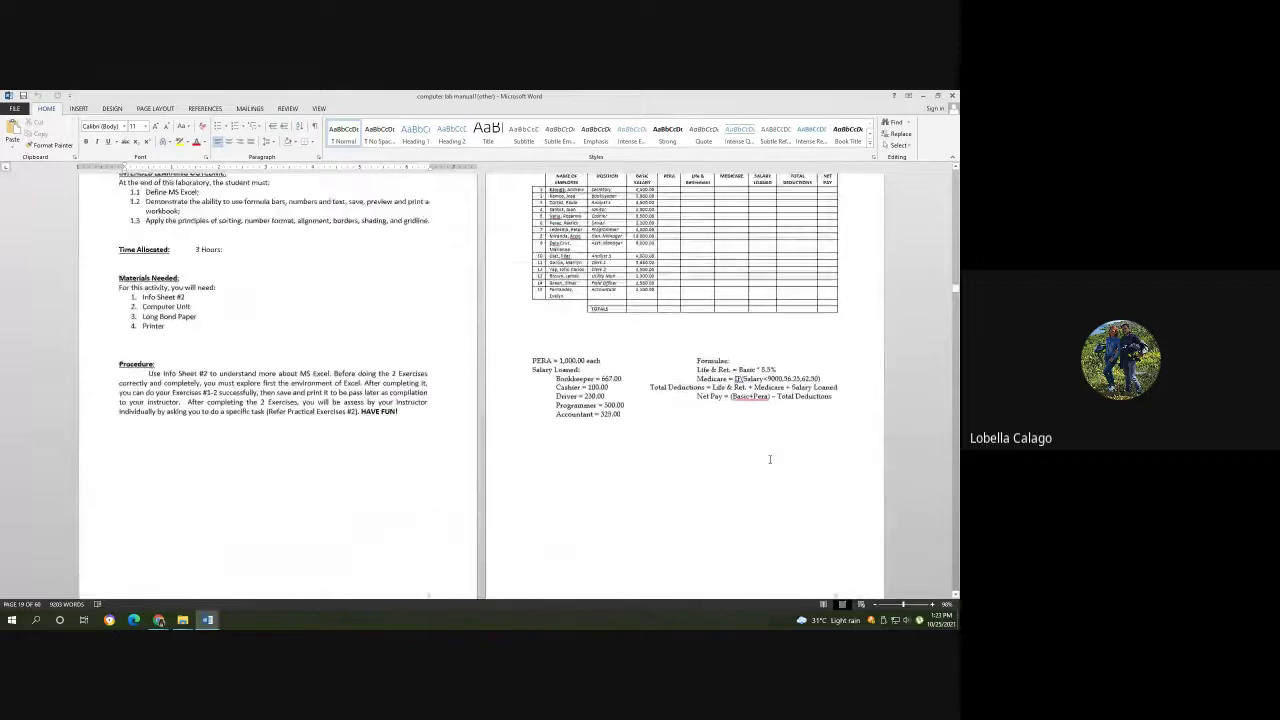
{"action": "scroll", "coordinate": [769, 459], "scroll_direction": "up", "scroll_amount": 1}
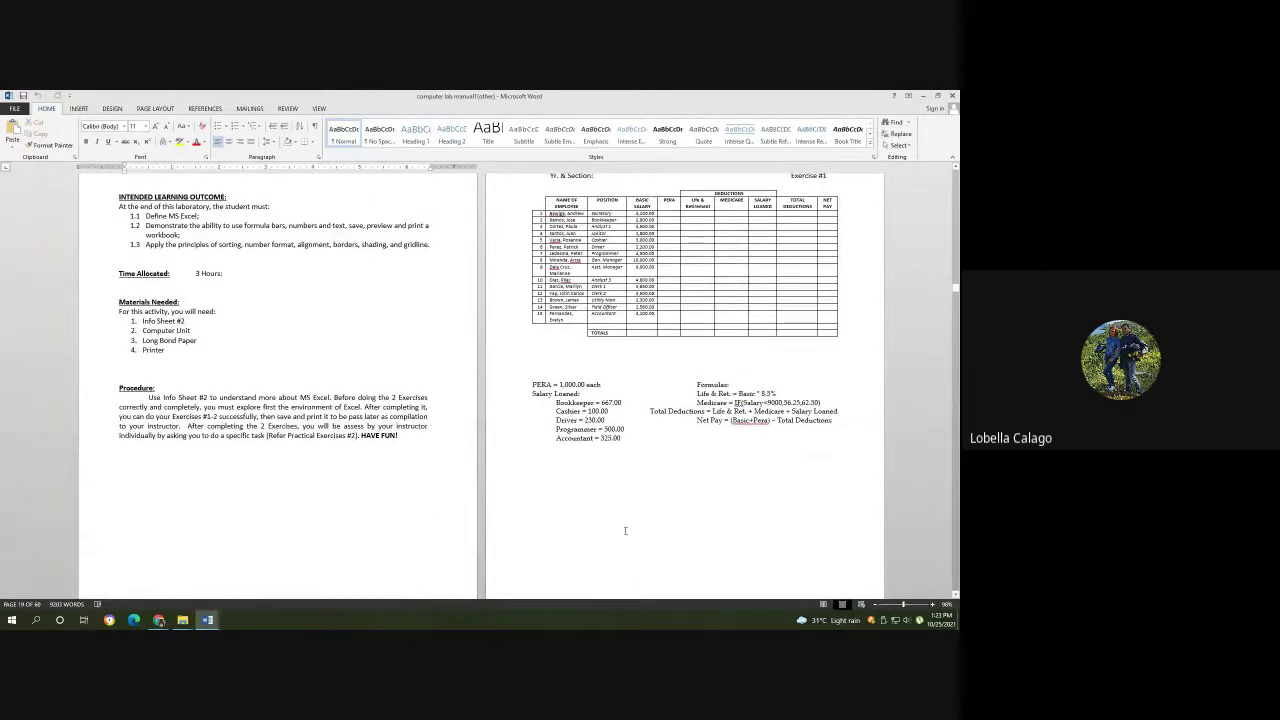
{"action": "left_click_drag", "start_coordinate": [904, 605], "coordinate": [909, 606]}
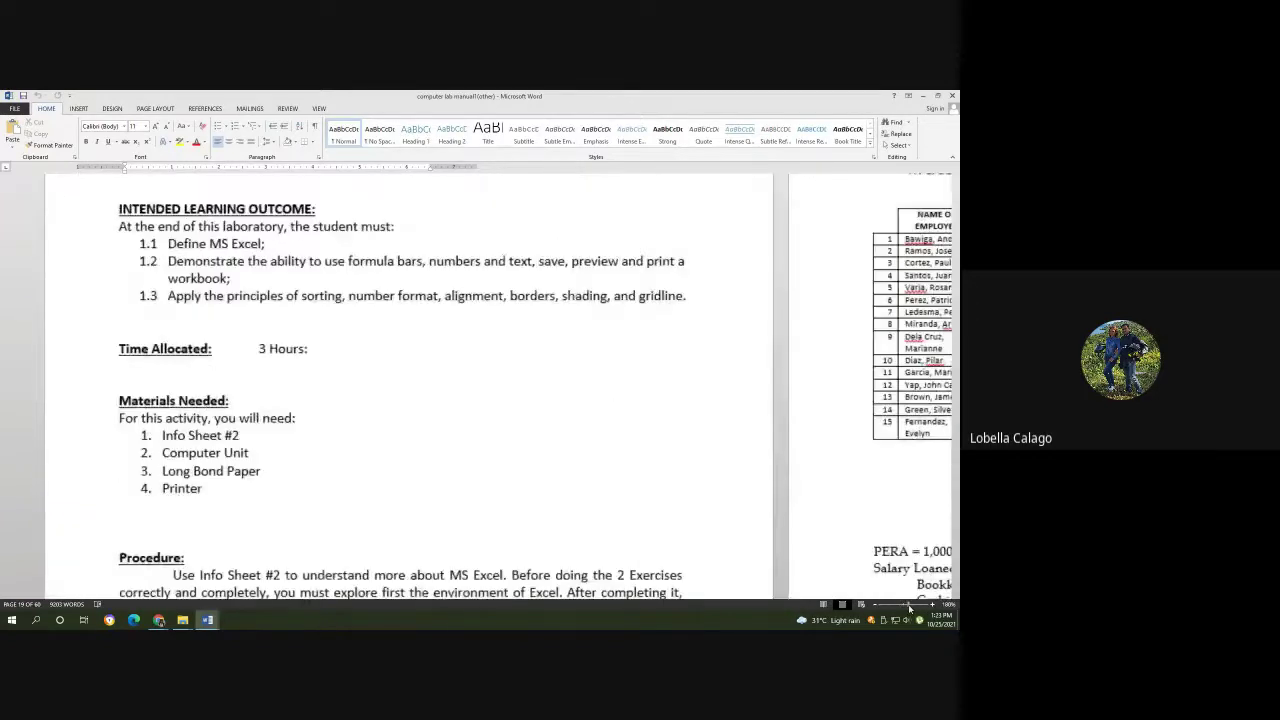
{"action": "scroll", "coordinate": [677, 509], "scroll_direction": "down", "scroll_amount": 10}
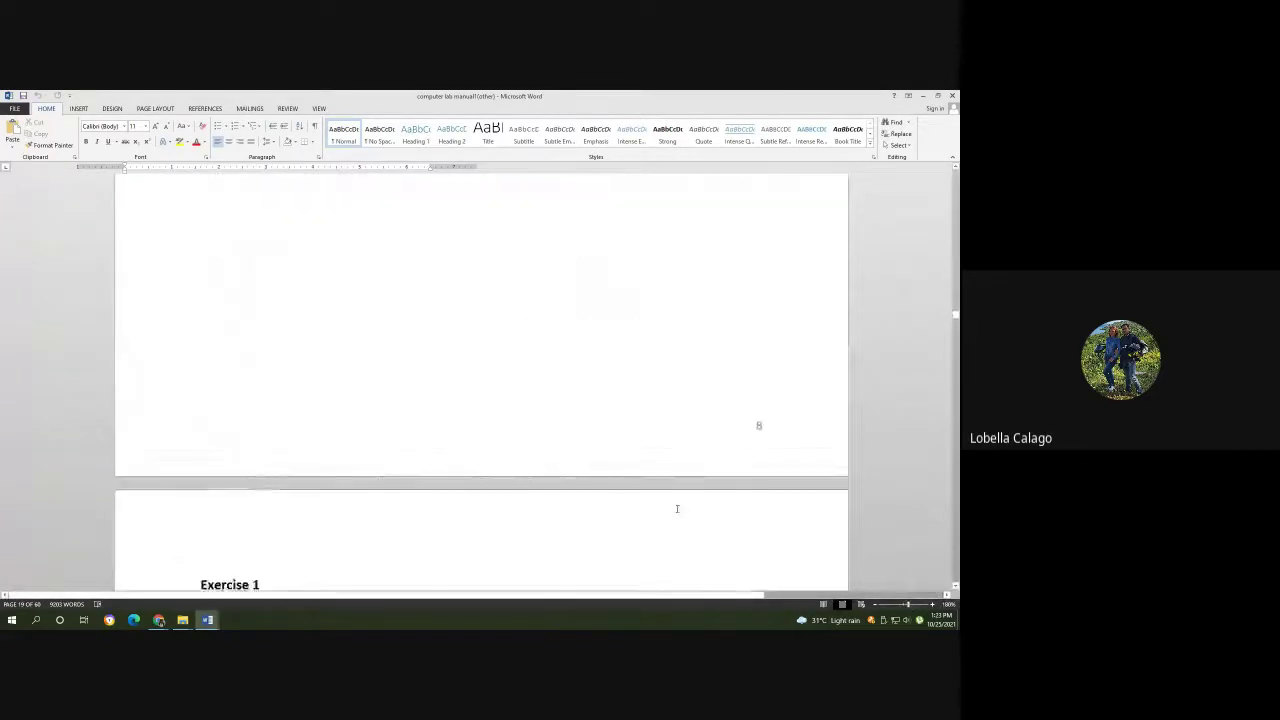
{"action": "scroll", "coordinate": [677, 509], "scroll_direction": "down", "scroll_amount": 5}
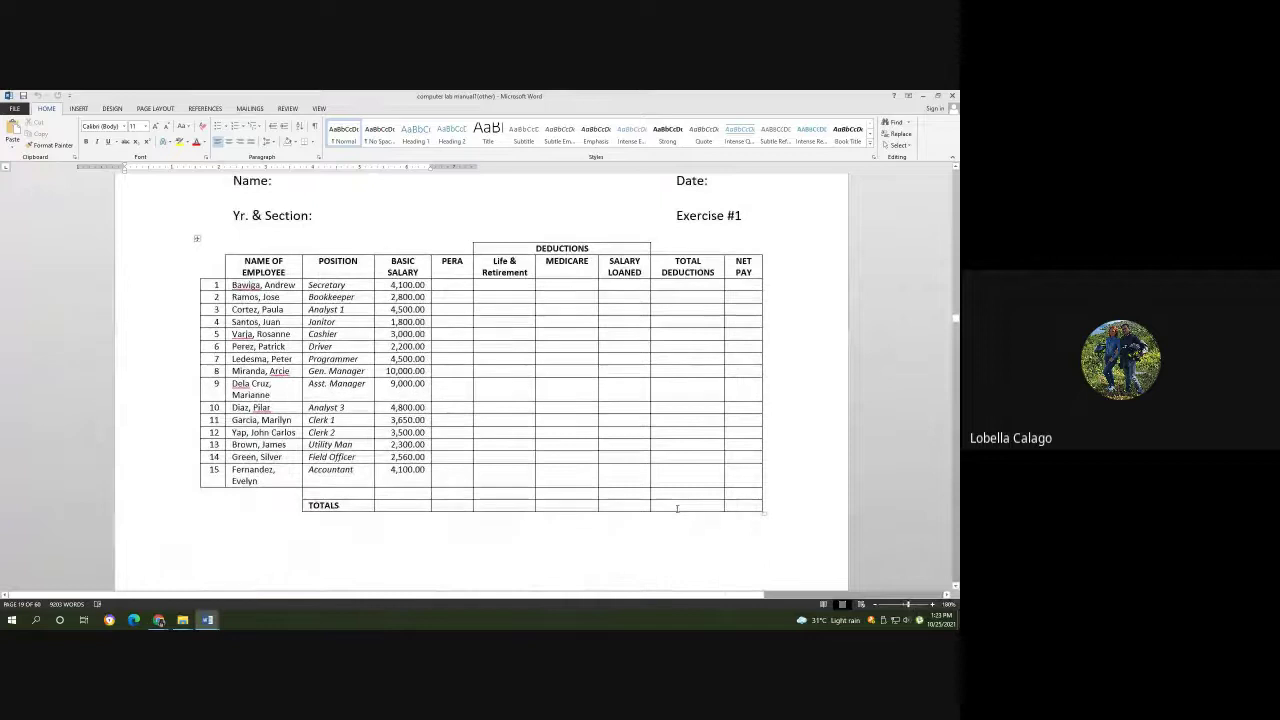
{"action": "left_click", "coordinate": [247, 322]}
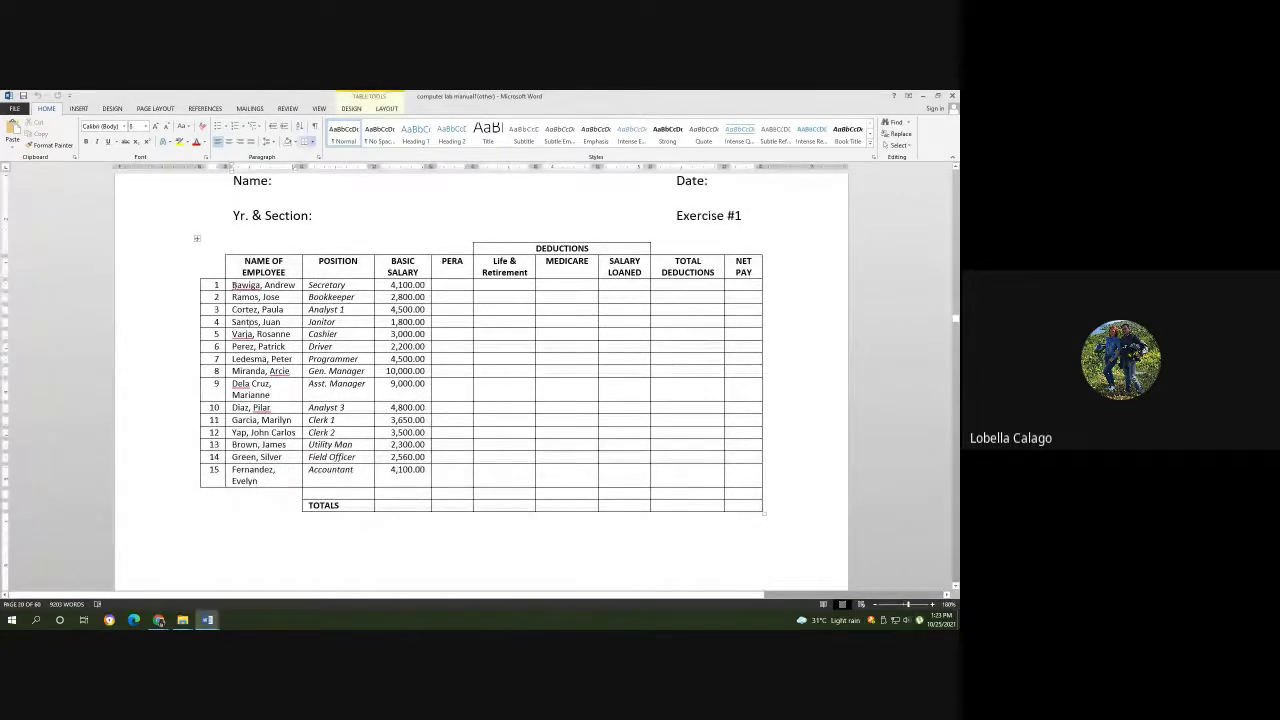
{"action": "scroll", "coordinate": [232, 284], "scroll_direction": "down", "scroll_amount": 5}
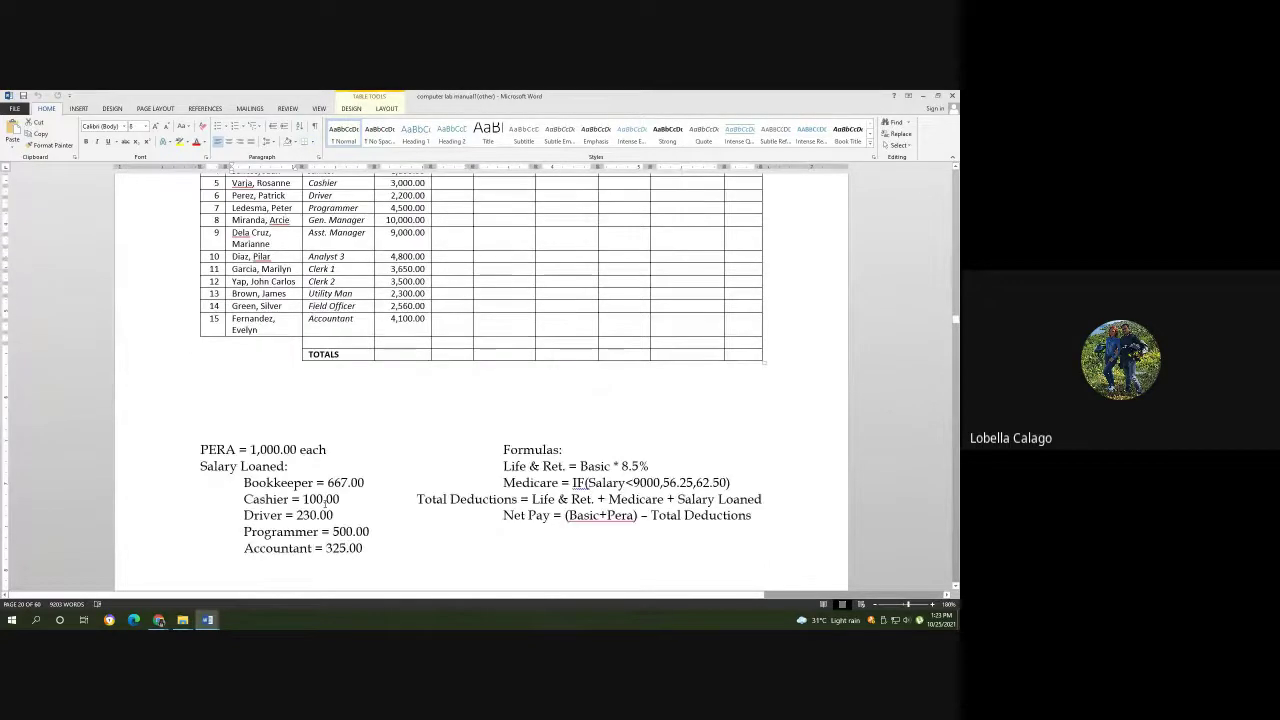
{"action": "scroll", "coordinate": [201, 479], "scroll_direction": "up", "scroll_amount": 1}
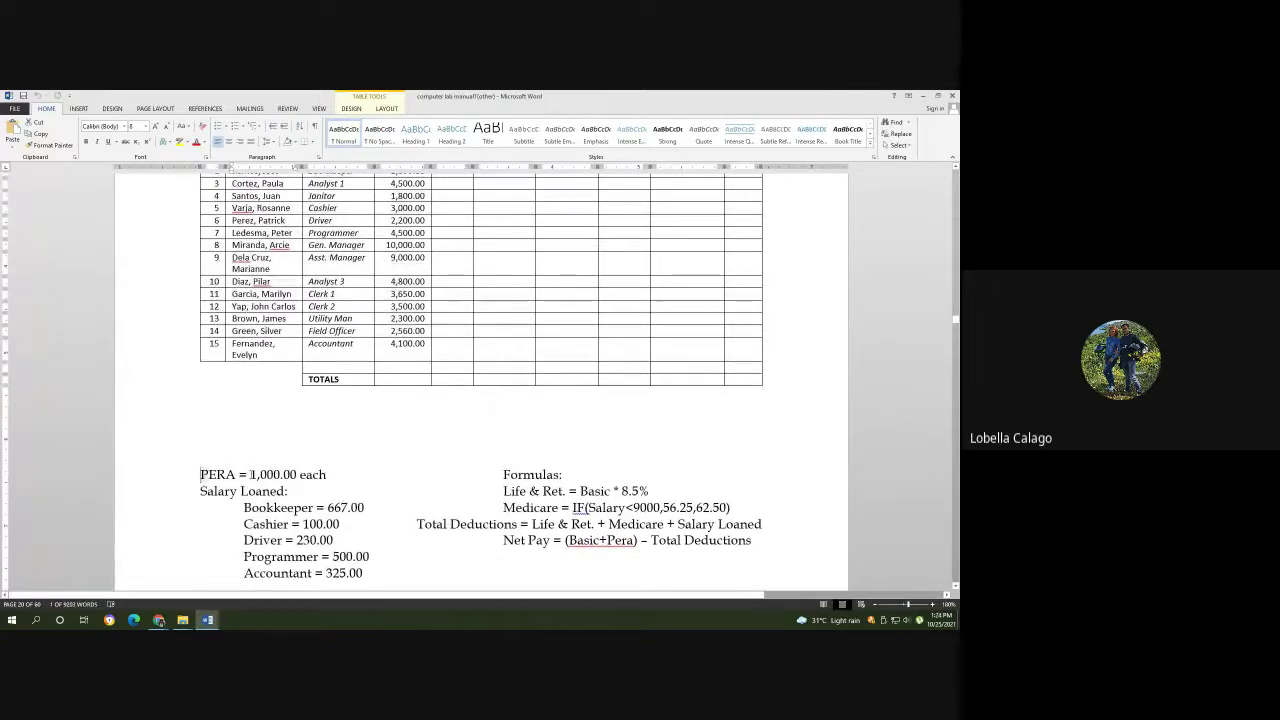
Highlight the "PERA = 1,000.00 each" line and compare the manual's exercise with the payroll table in Google Sheets.
{"action": "left_click_drag", "start_coordinate": [201, 474], "coordinate": [326, 474]}
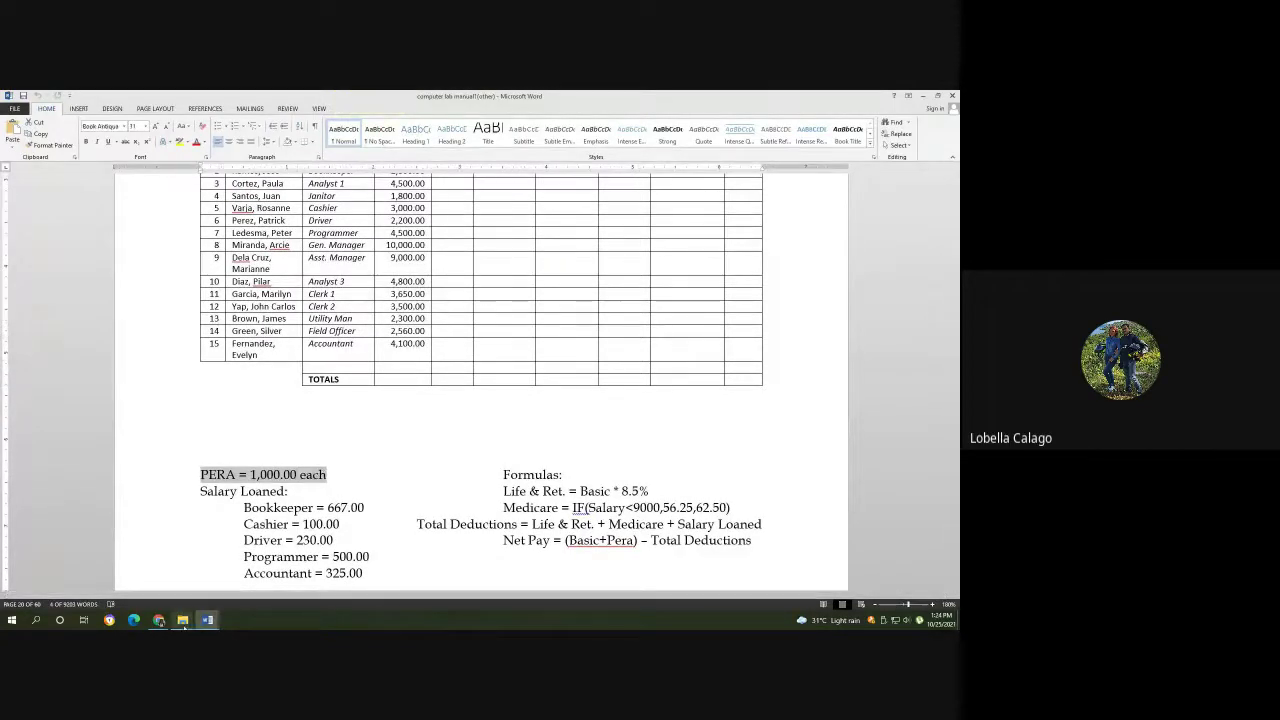
{"action": "mouse_move", "coordinate": [162, 622]}
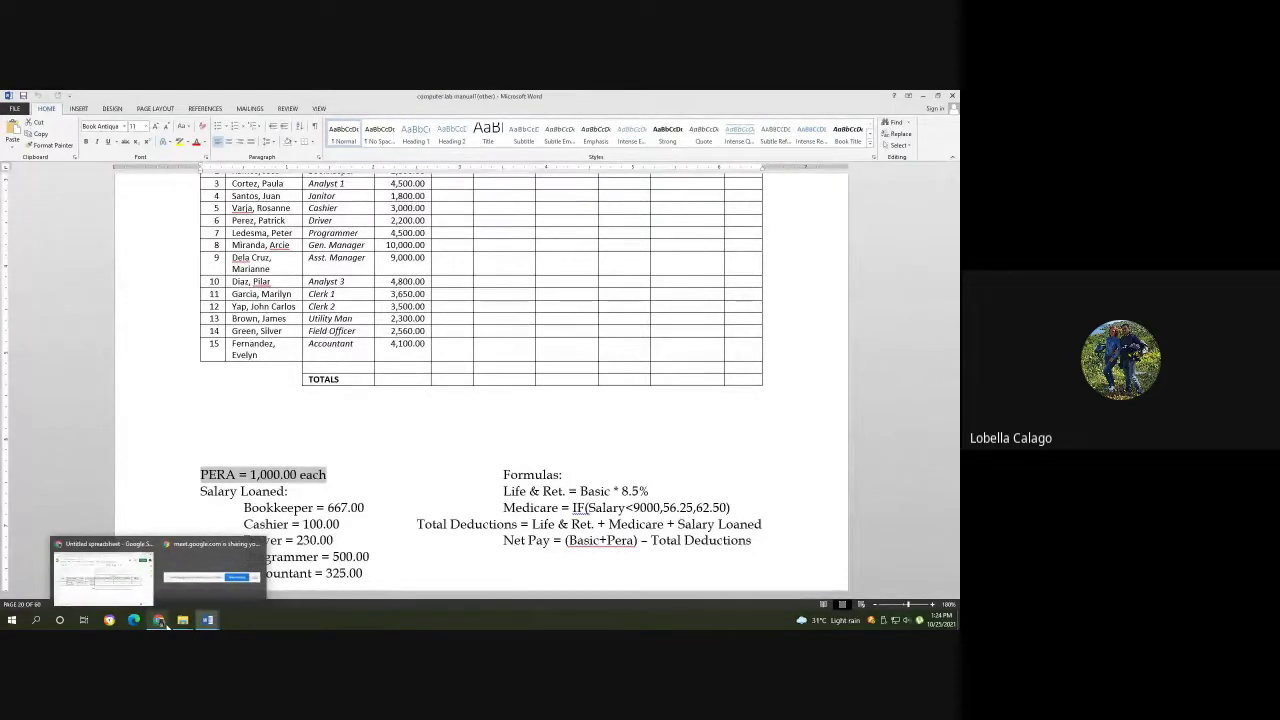
{"action": "left_click", "coordinate": [103, 568]}
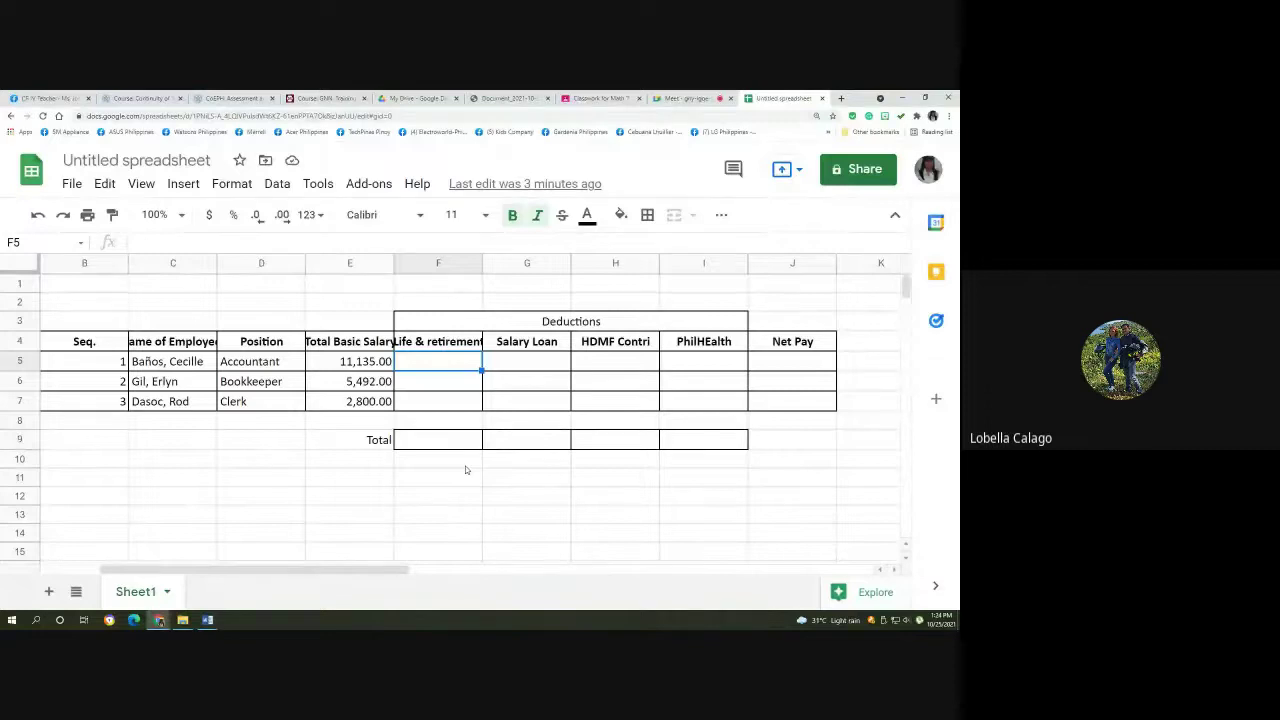
{"action": "mouse_move", "coordinate": [212, 622]}
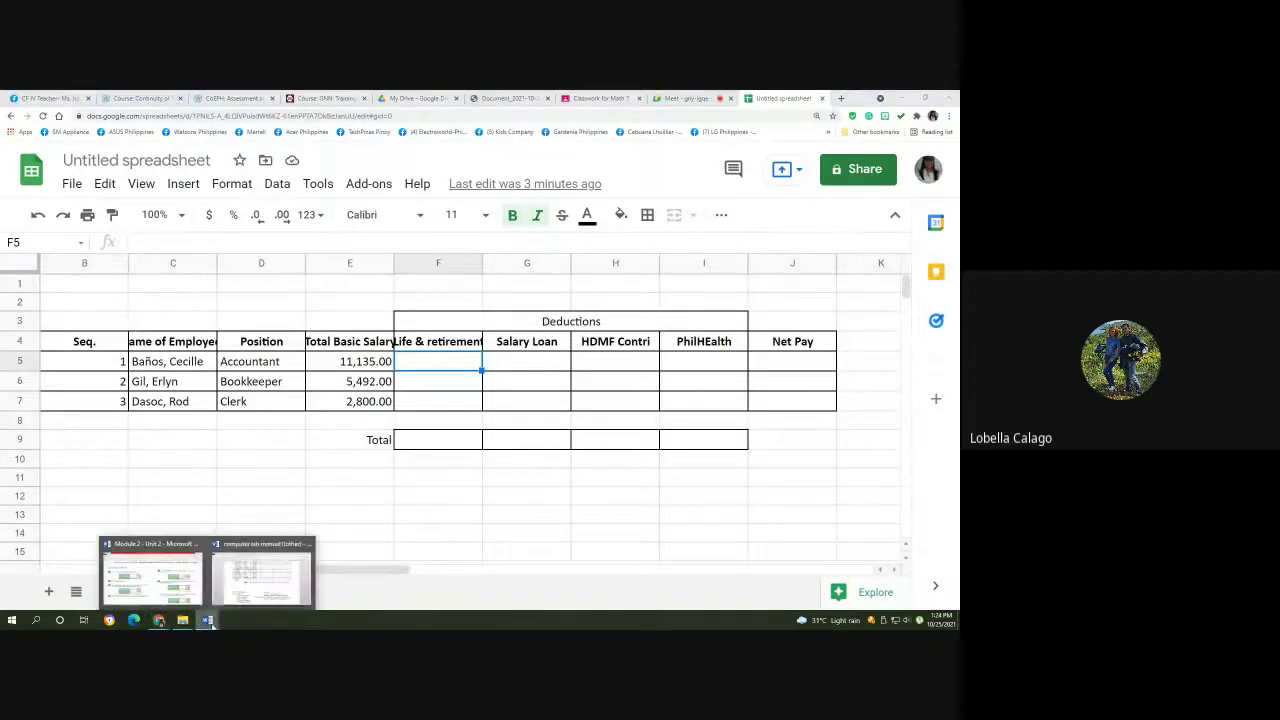
{"action": "left_click", "coordinate": [271, 576]}
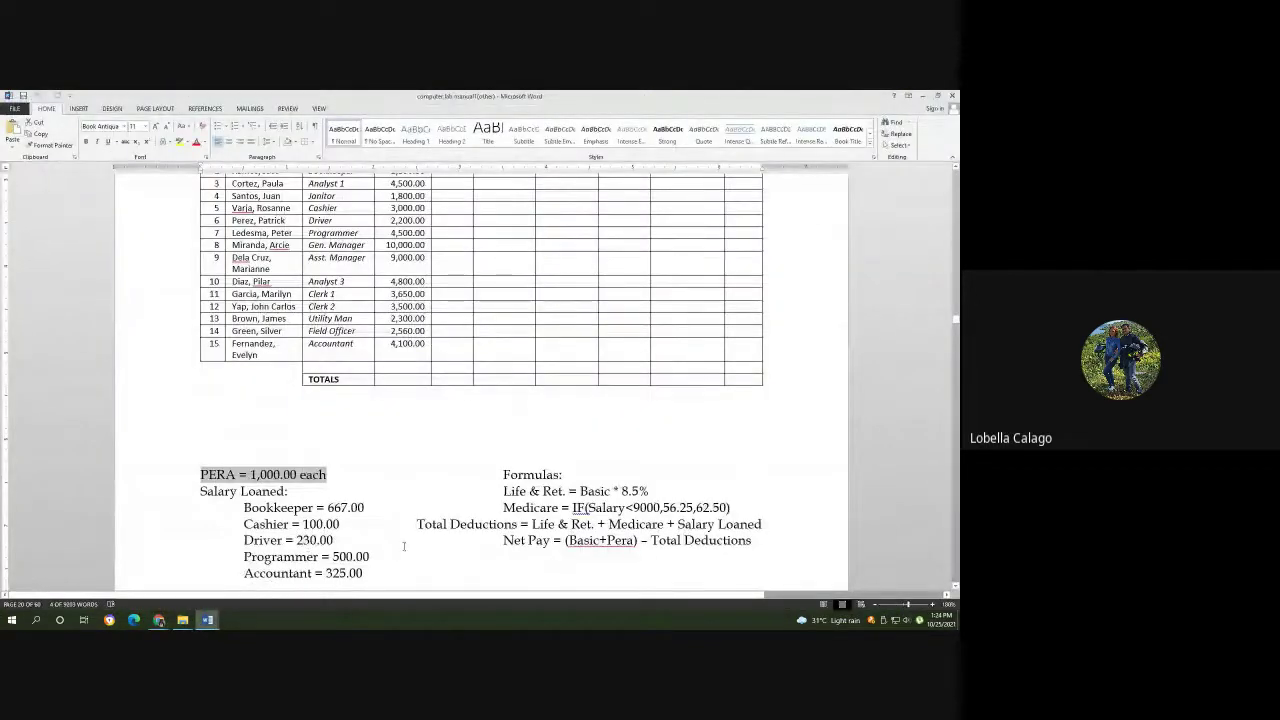
{"action": "mouse_move", "coordinate": [158, 621]}
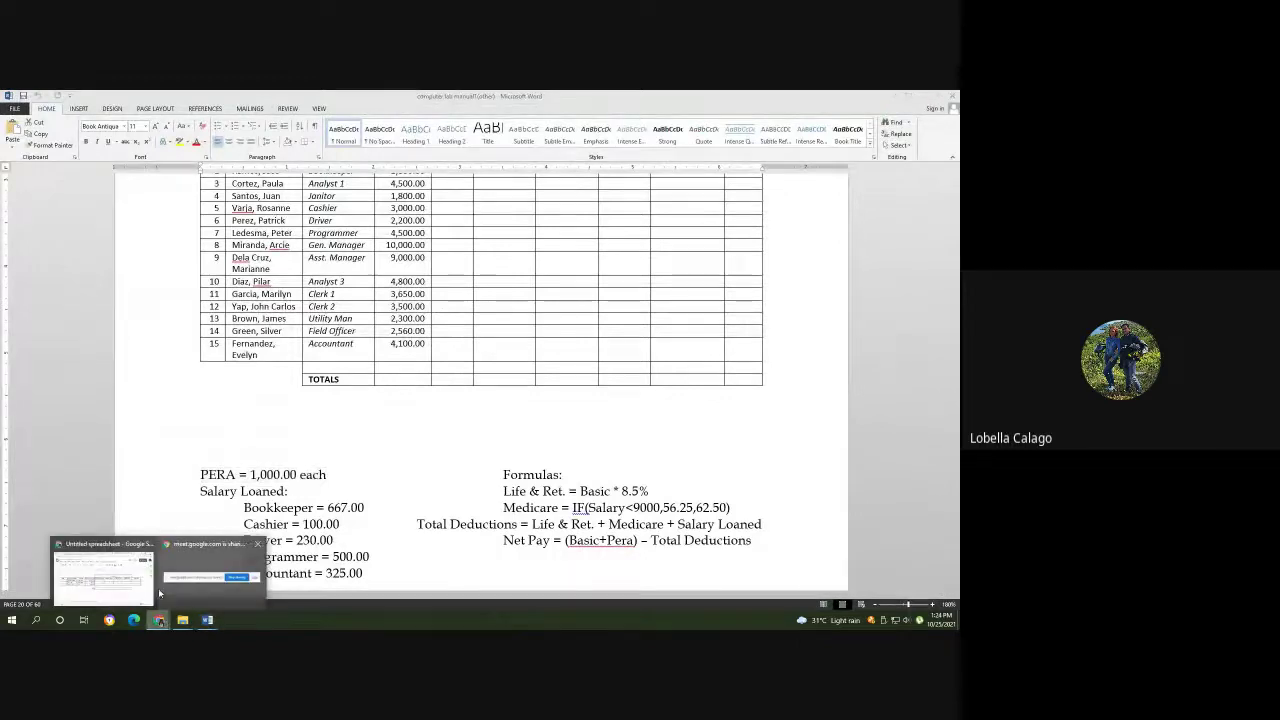
{"action": "left_click", "coordinate": [143, 590]}
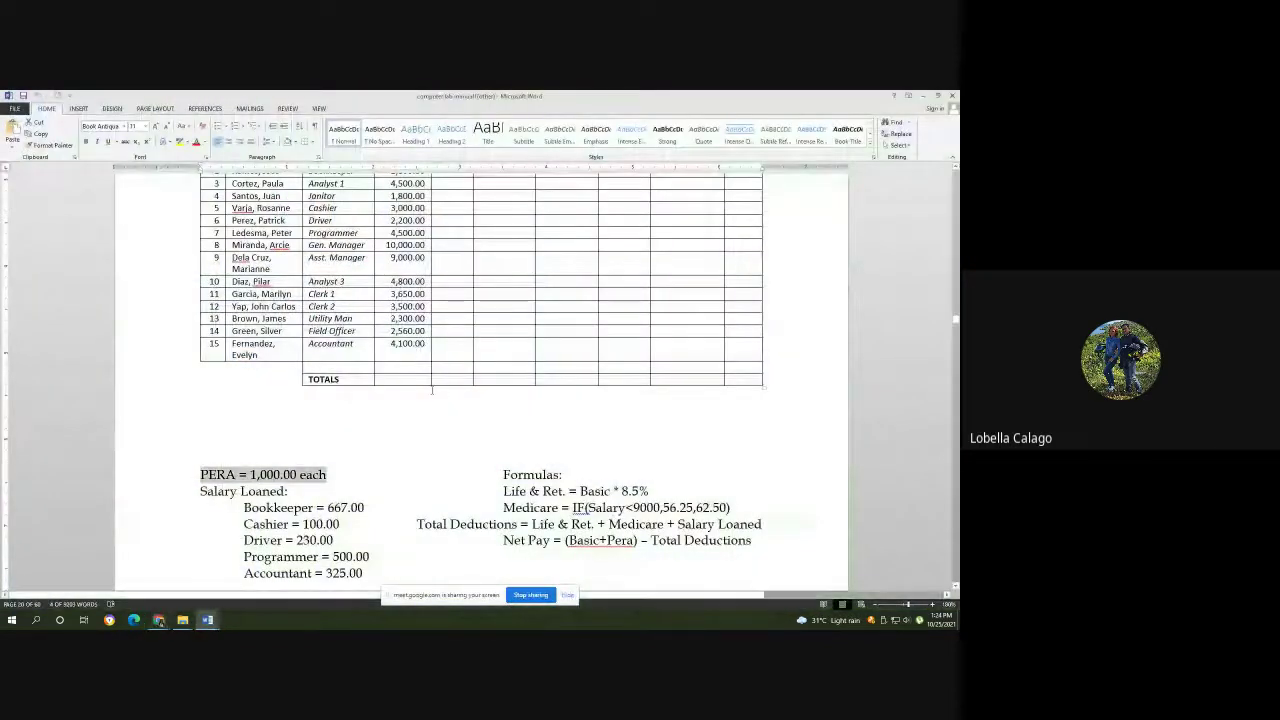
Review Exercise 1's table columns against the PERA note in Word, ending in the first employee's PERA cell.
{"action": "scroll", "coordinate": [450, 427], "scroll_direction": "up", "scroll_amount": 3}
{"action": "scroll", "coordinate": [450, 427], "scroll_direction": "down", "scroll_amount": 2}
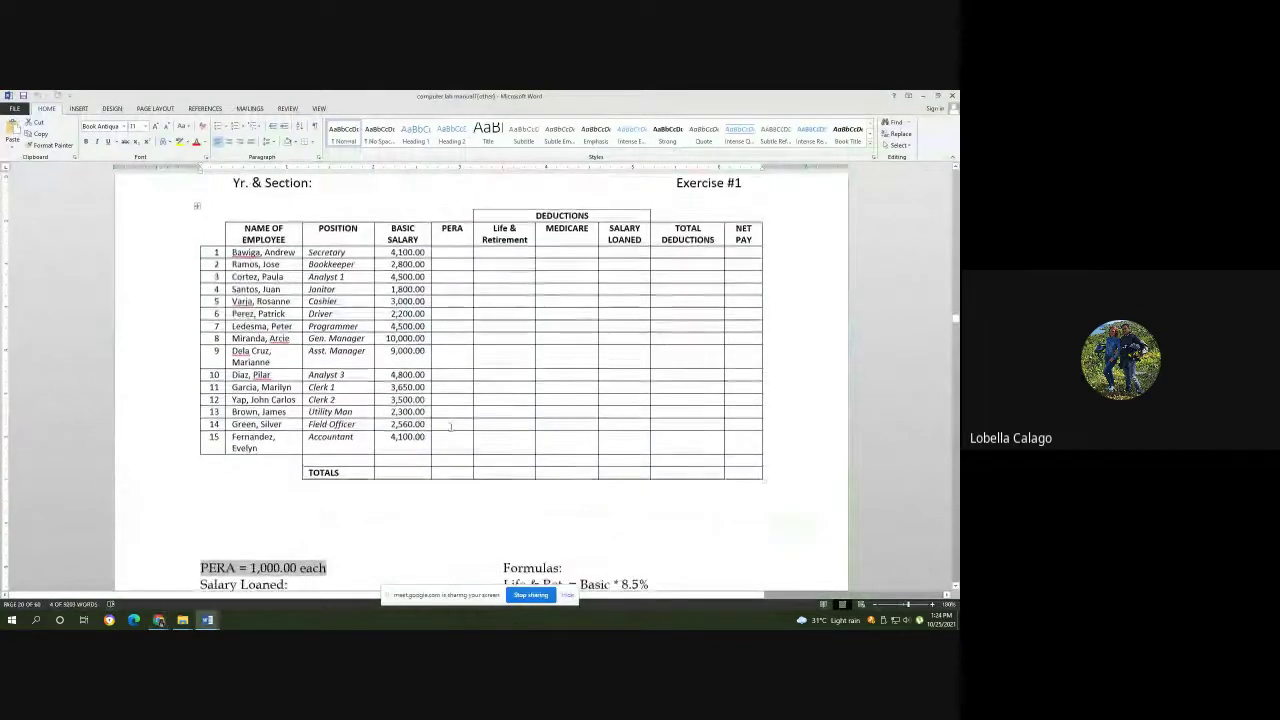
{"action": "scroll", "coordinate": [520, 497], "scroll_direction": "up", "scroll_amount": 1}
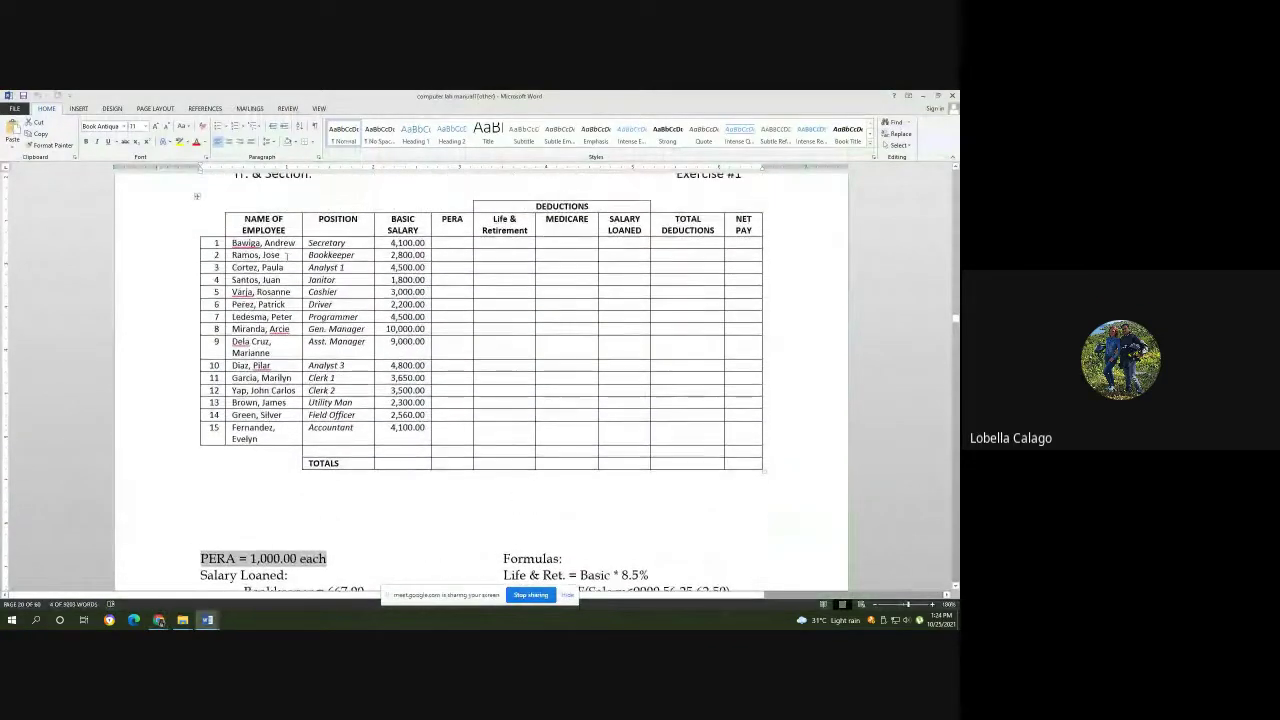
{"action": "scroll", "coordinate": [509, 514], "scroll_direction": "down", "scroll_amount": 1}
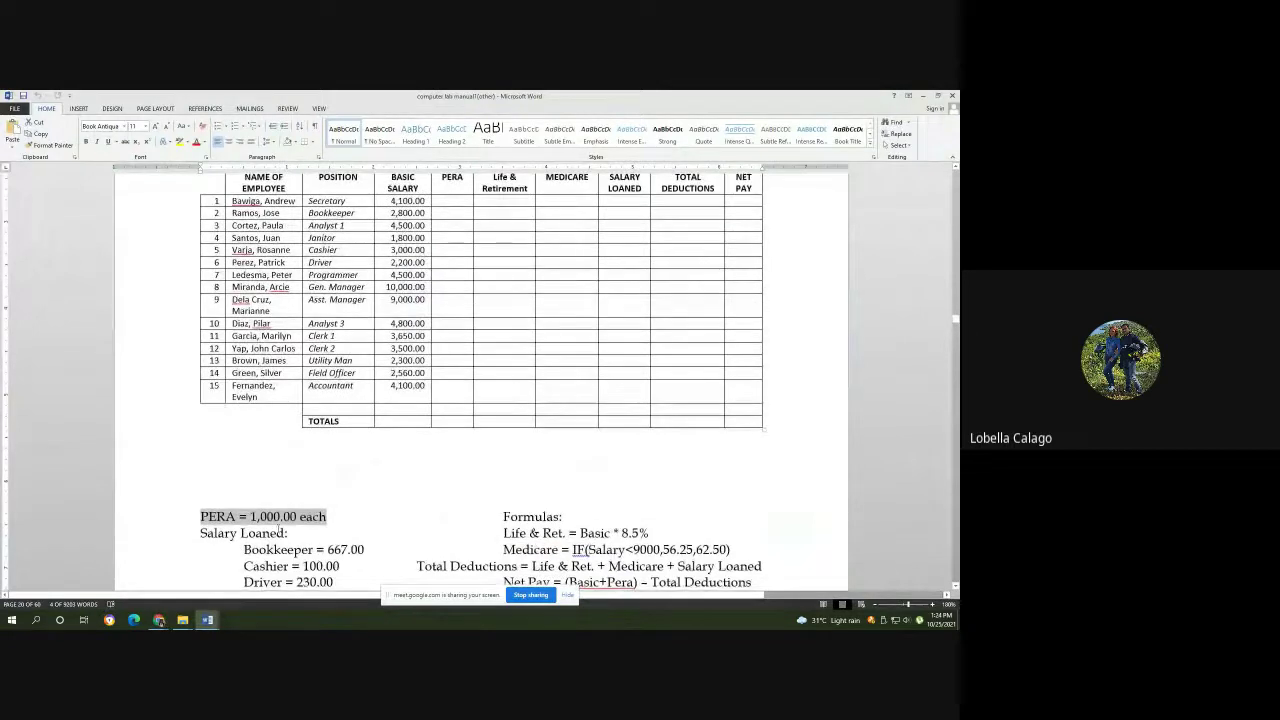
{"action": "left_click", "coordinate": [247, 523]}
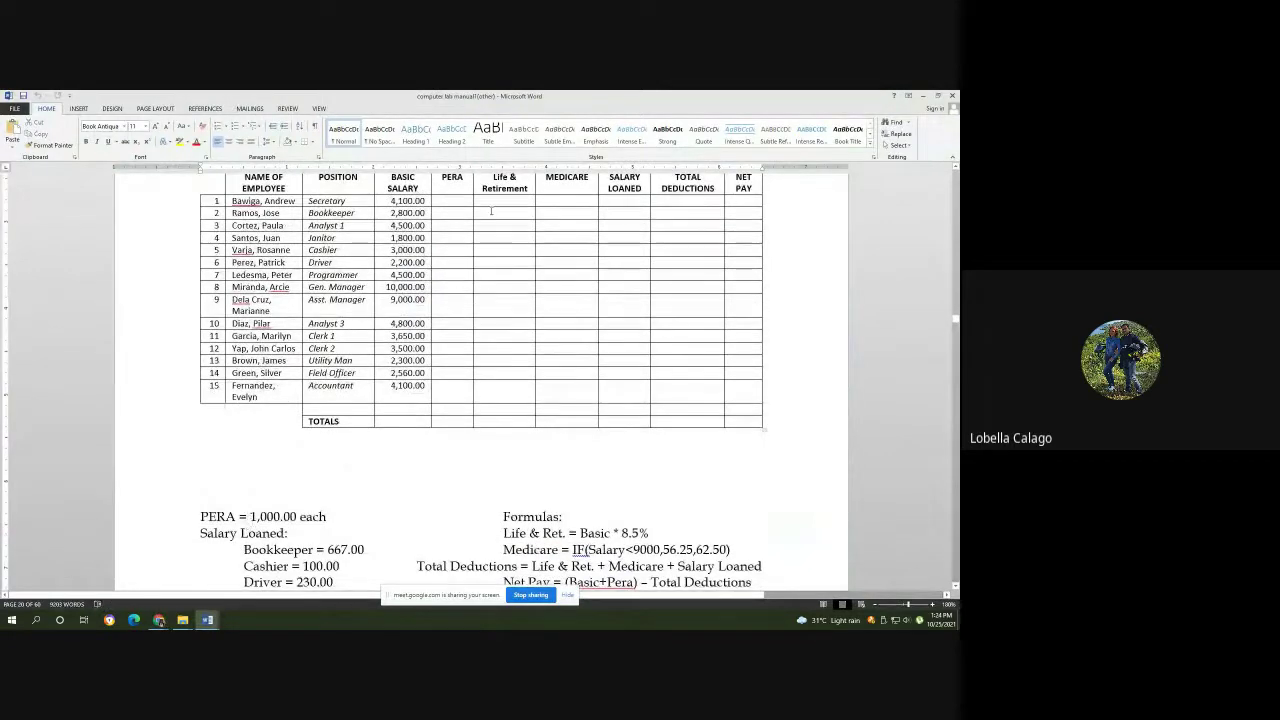
{"action": "left_click", "coordinate": [447, 201]}
Copy the whole Exercise 1 payroll table from Word and paste it over the old table in Google Sheets, starting at cell A3.
{"action": "scroll", "coordinate": [448, 318], "scroll_direction": "up", "scroll_amount": 1}
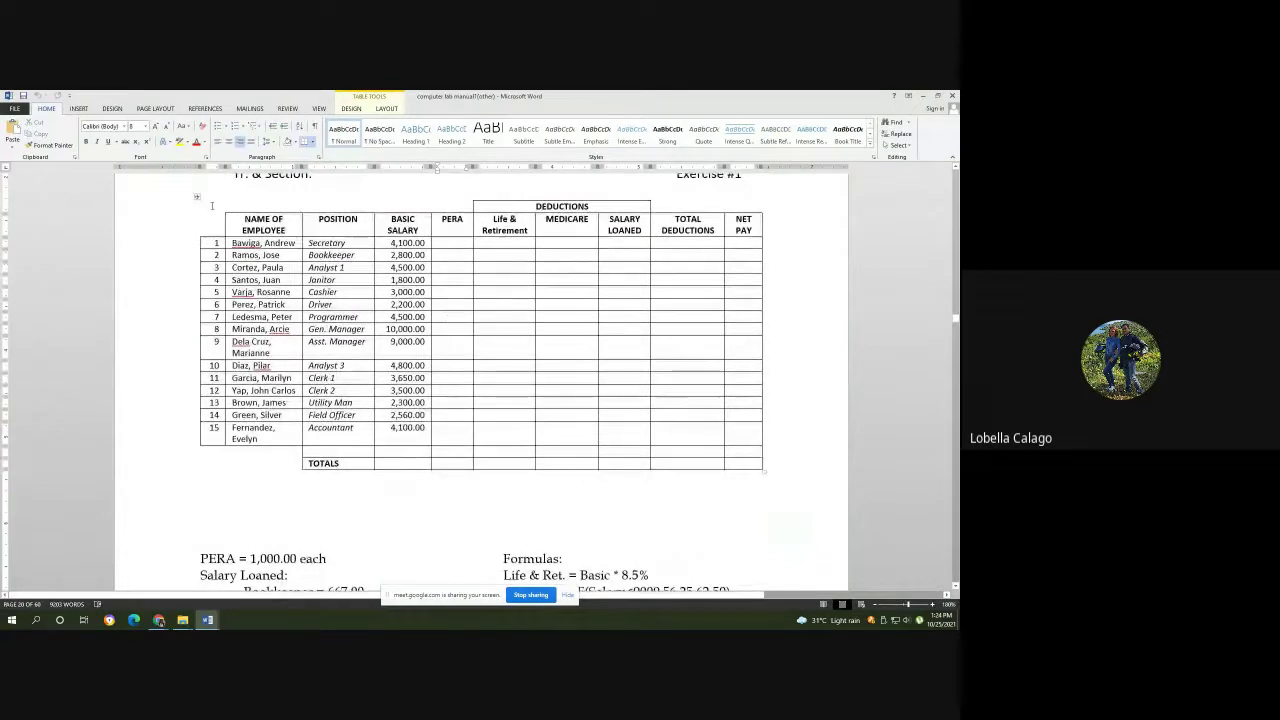
{"action": "mouse_move", "coordinate": [211, 203]}
{"action": "left_mouse_down"}
{"action": "mouse_move", "coordinate": [365, 236]}
{"action": "mouse_move", "coordinate": [625, 385]}
{"action": "mouse_move", "coordinate": [705, 462]}
{"action": "mouse_move", "coordinate": [742, 462]}
{"action": "left_mouse_up"}
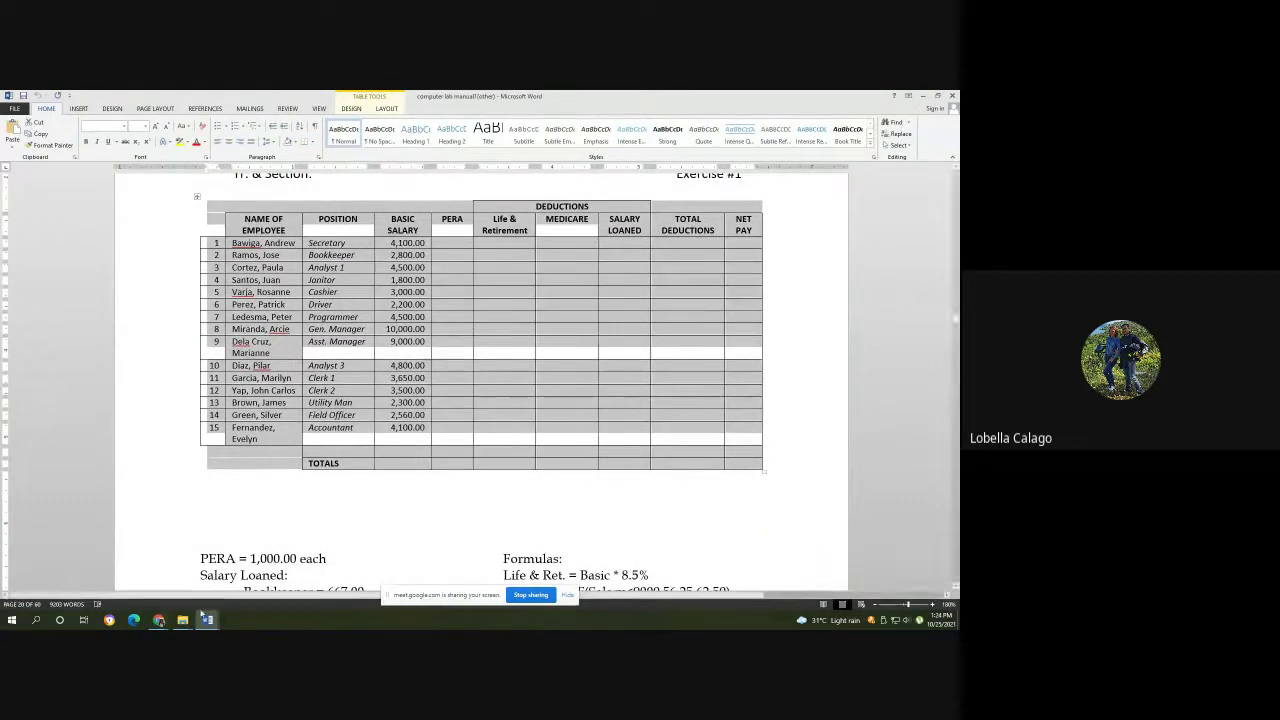
{"action": "left_click", "coordinate": [158, 621]}
{"action": "left_click", "coordinate": [108, 555]}
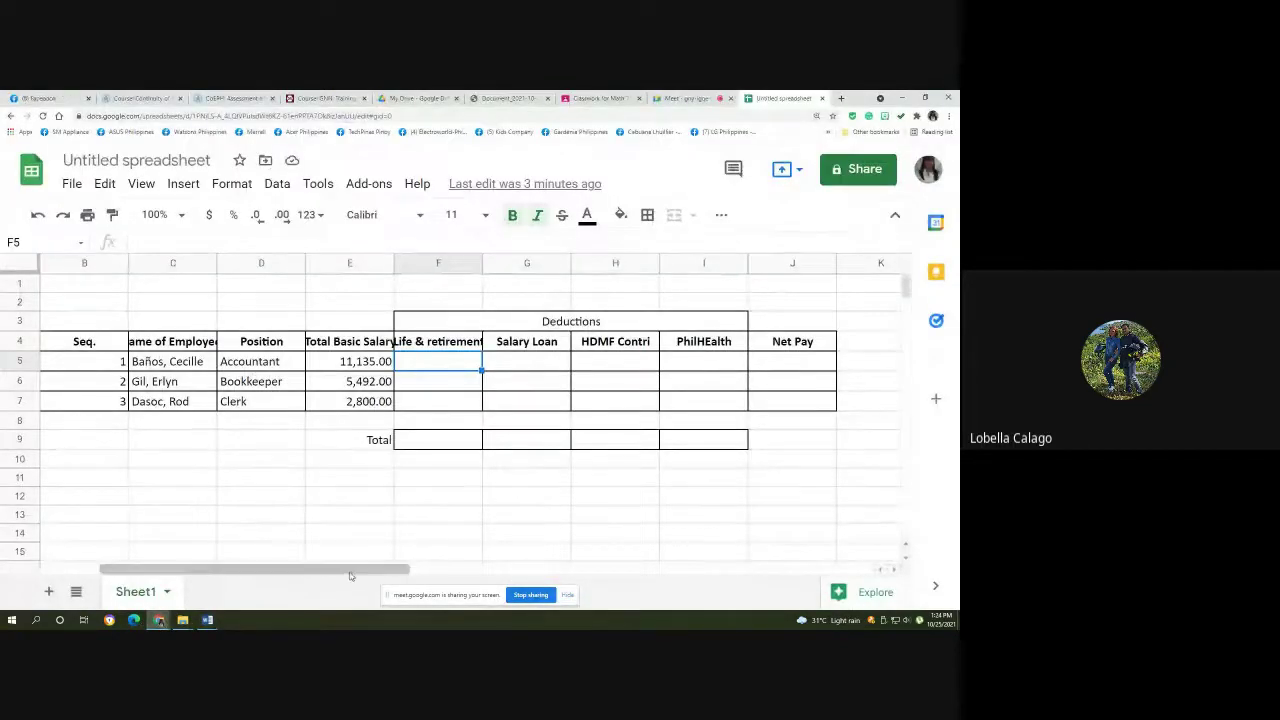
{"action": "left_click_drag", "start_coordinate": [372, 569], "coordinate": [310, 569]}
{"action": "left_click_drag", "start_coordinate": [72, 320], "coordinate": [380, 483]}
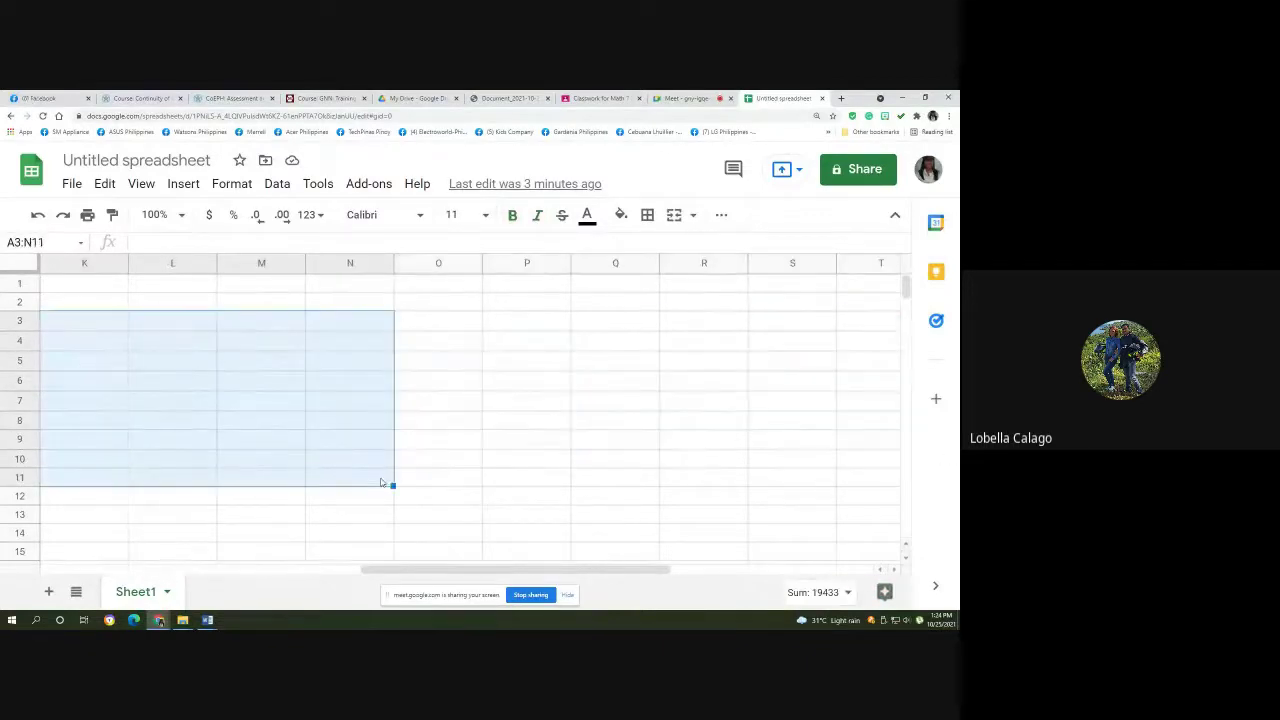
{"action": "key", "text": "ctrl+v"}
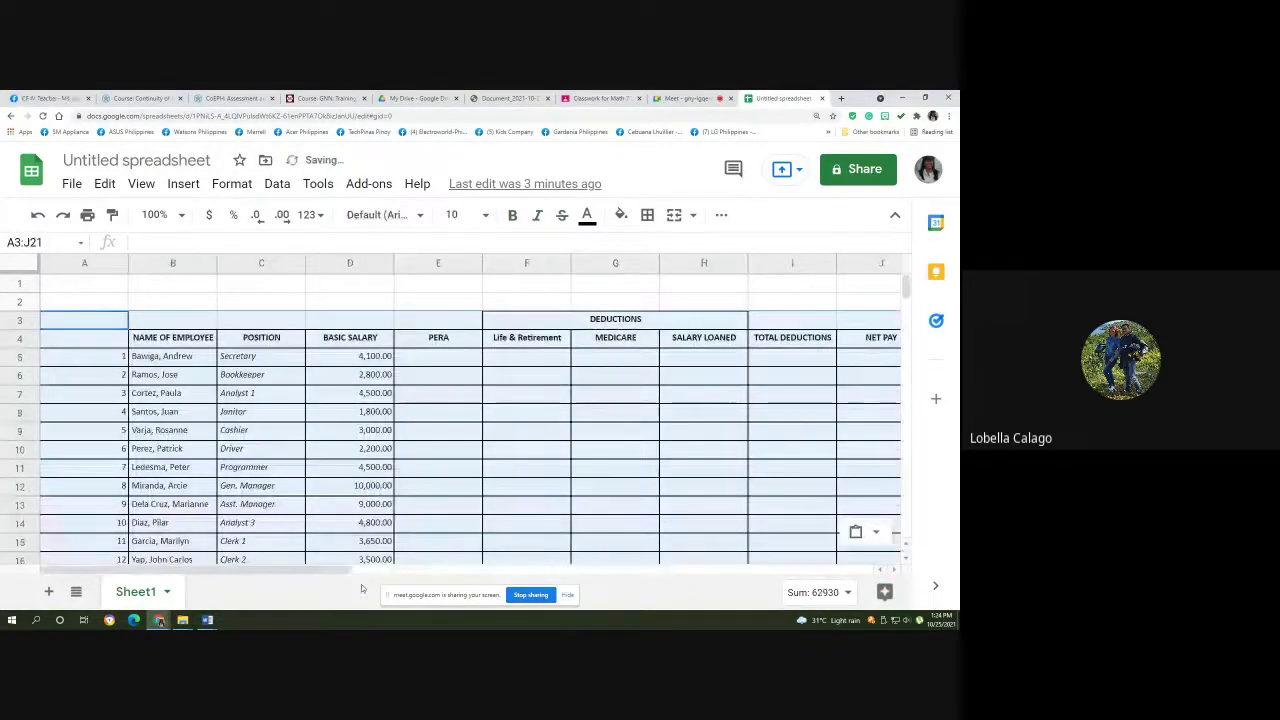
Check the pasted payroll table from its headers down to the TOTALS row, clearing the selection by choosing cell F22.
{"action": "scroll", "coordinate": [397, 470], "scroll_direction": "down", "scroll_amount": 2}
{"action": "scroll", "coordinate": [397, 470], "scroll_direction": "down", "scroll_amount": 2}
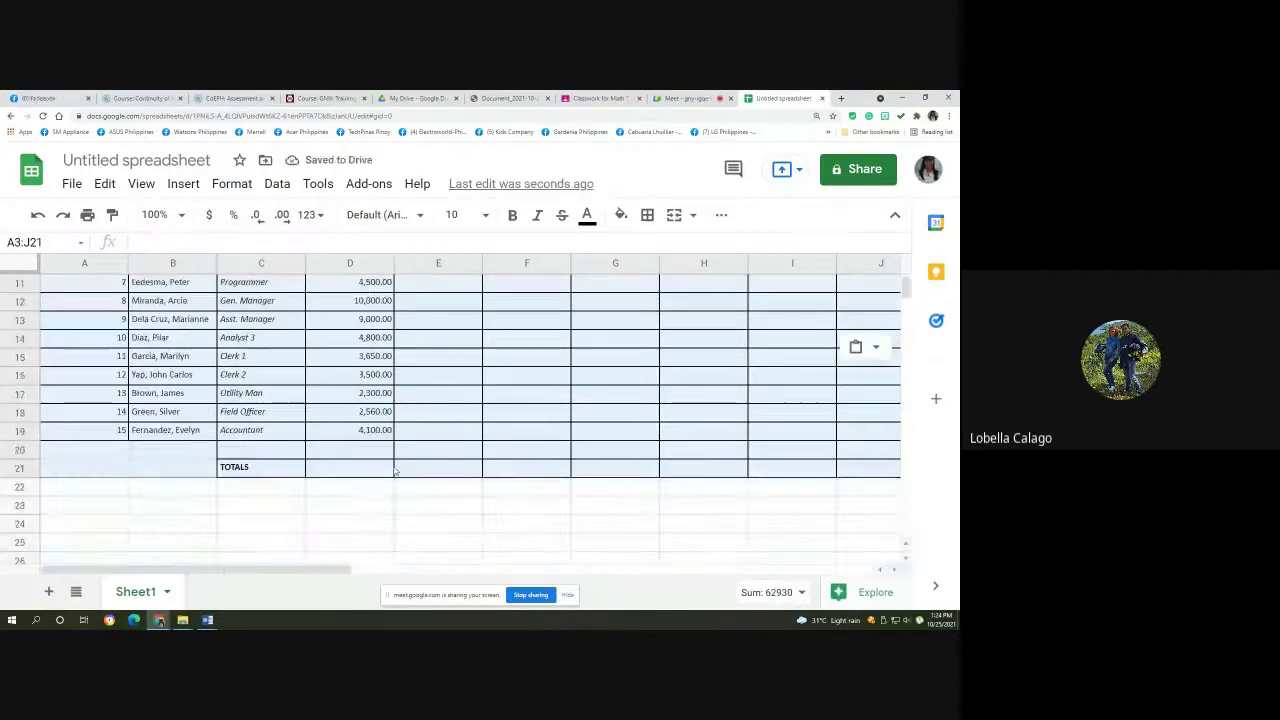
{"action": "left_click", "coordinate": [560, 494]}
{"action": "scroll", "coordinate": [580, 500], "scroll_direction": "up", "scroll_amount": 4}
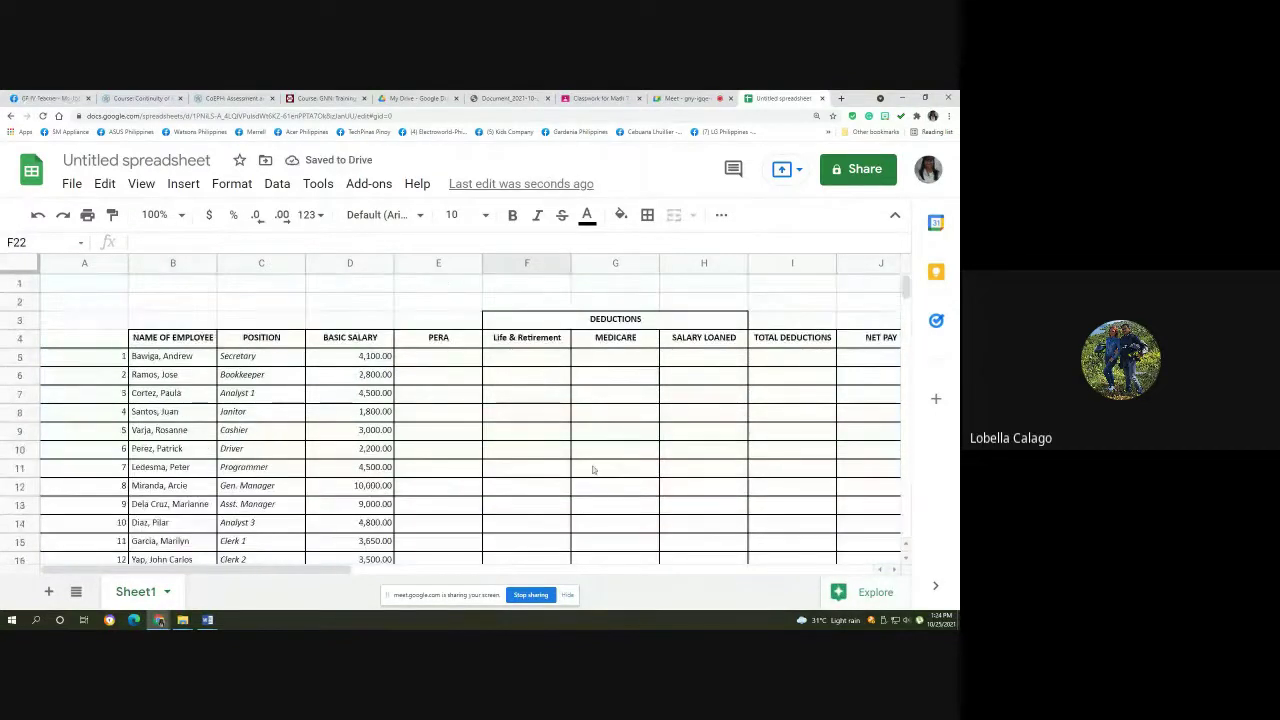
{"action": "scroll", "coordinate": [595, 485], "scroll_direction": "down", "scroll_amount": 4}
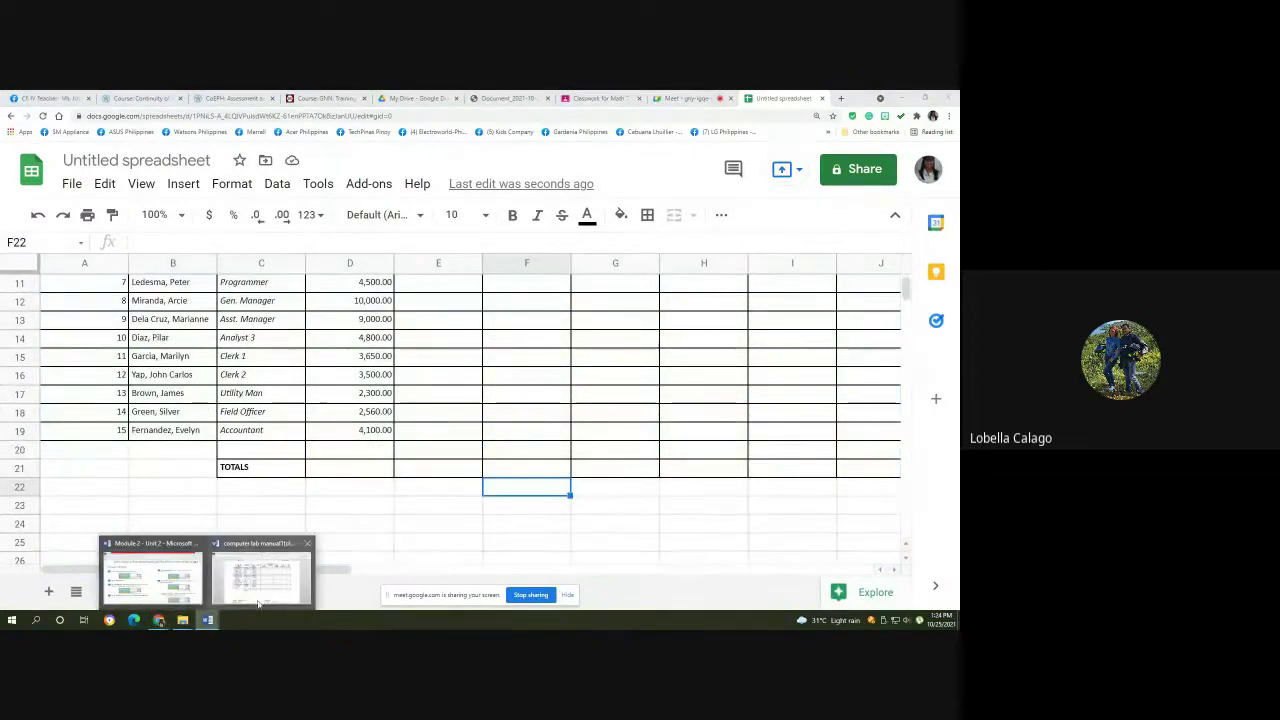
Copy the PERA, Salary Loaned and formula notes below the table in the Word manual and paste them into Google Sheets at cell A25.
{"action": "left_click", "coordinate": [265, 570]}
{"action": "left_click", "coordinate": [355, 569]}
{"action": "scroll", "coordinate": [355, 569], "scroll_direction": "down", "scroll_amount": 2}
{"action": "left_click_drag", "start_coordinate": [201, 416], "coordinate": [548, 546]}
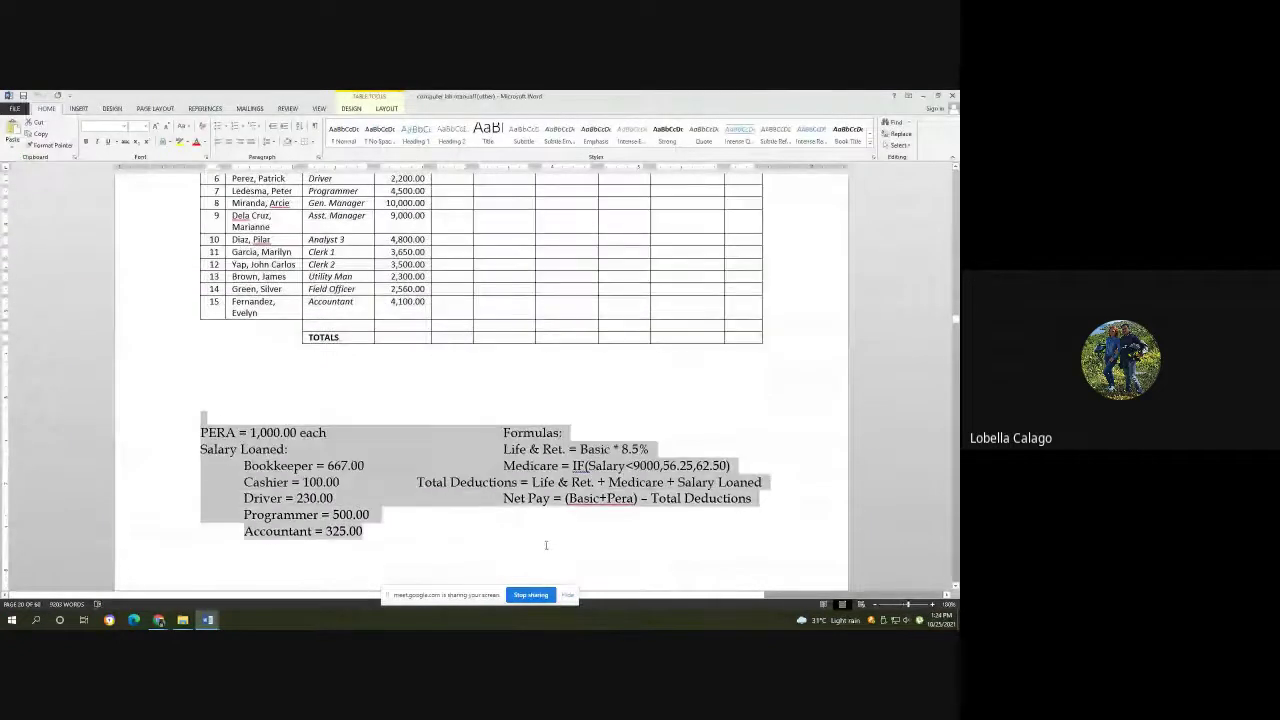
{"action": "left_click", "coordinate": [158, 620]}
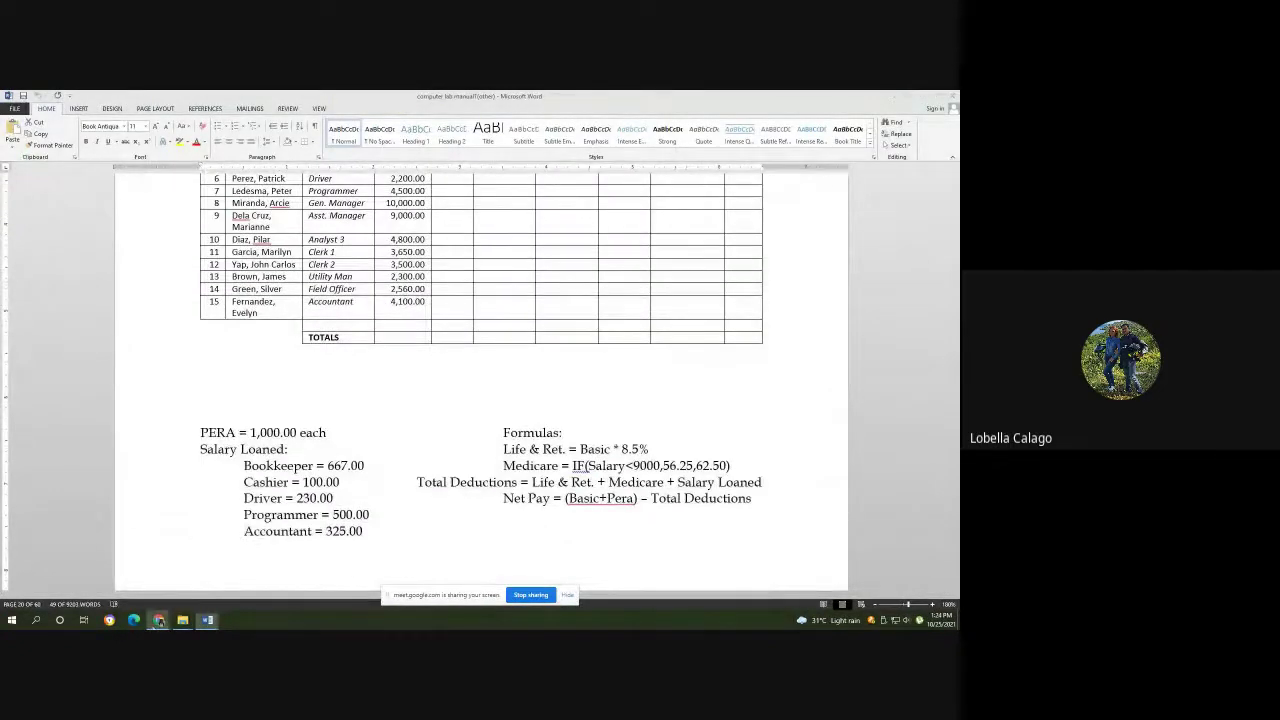
{"action": "left_click", "coordinate": [117, 604]}
{"action": "scroll", "coordinate": [209, 509], "scroll_direction": "up", "scroll_amount": 5}
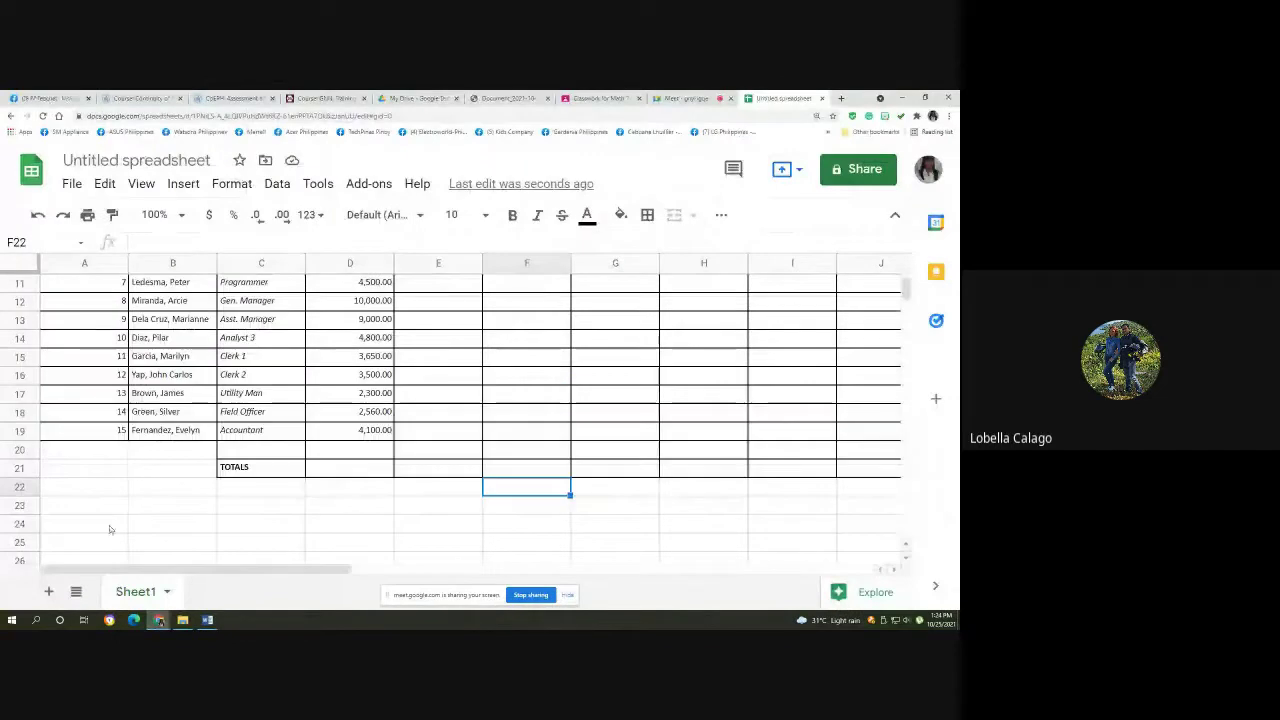
{"action": "left_click", "coordinate": [112, 528]}
{"action": "left_click", "coordinate": [110, 546]}
{"action": "key", "text": "ctrl+v"}
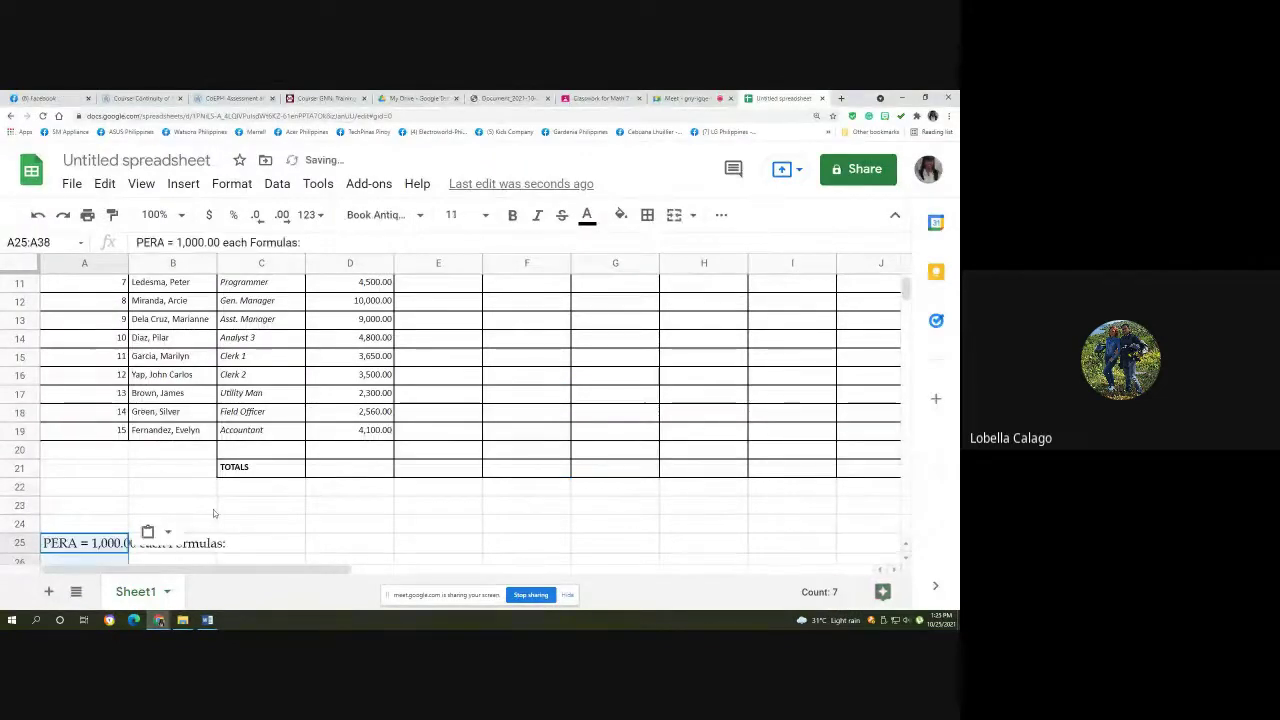
Review the pasted PERA, loan and formula notes, select cell B31, and return to the payroll table above them.
{"action": "scroll", "coordinate": [213, 513], "scroll_direction": "down", "scroll_amount": 2}
{"action": "scroll", "coordinate": [213, 513], "scroll_direction": "down", "scroll_amount": 3}
{"action": "left_click", "coordinate": [215, 480]}
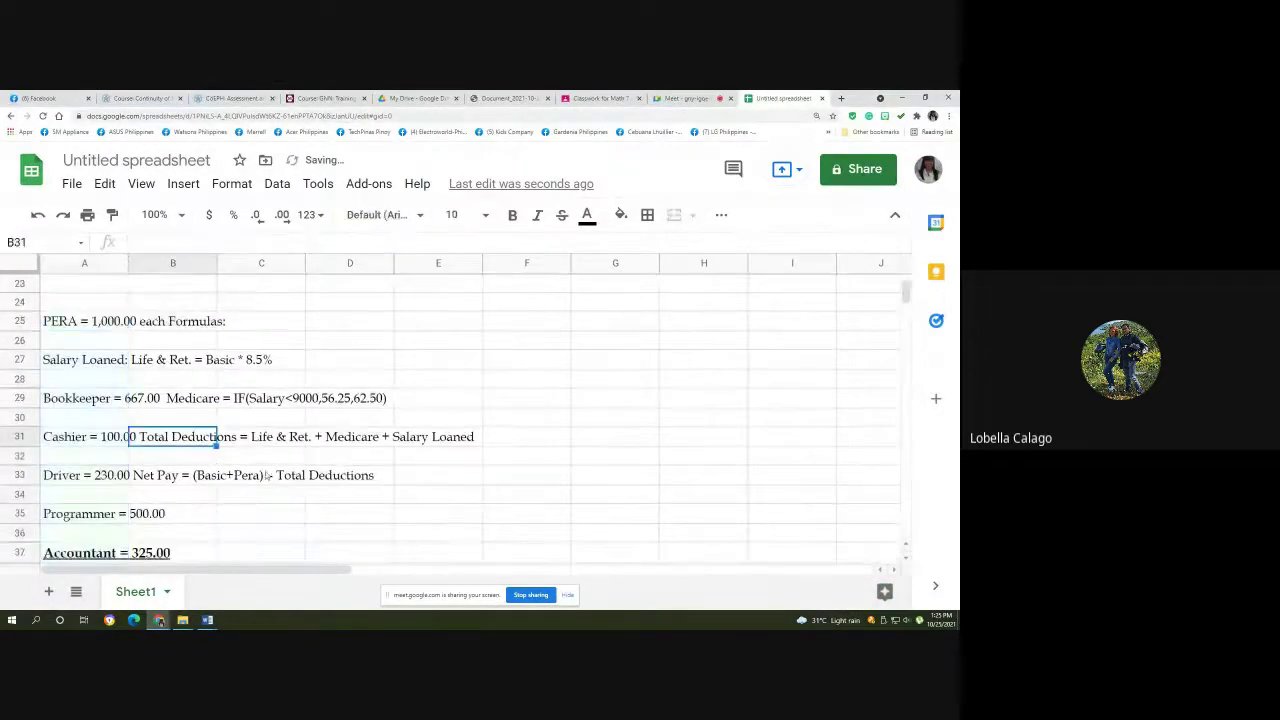
{"action": "scroll", "coordinate": [266, 475], "scroll_direction": "up", "scroll_amount": 3}
{"action": "scroll", "coordinate": [266, 475], "scroll_direction": "up", "scroll_amount": 4}
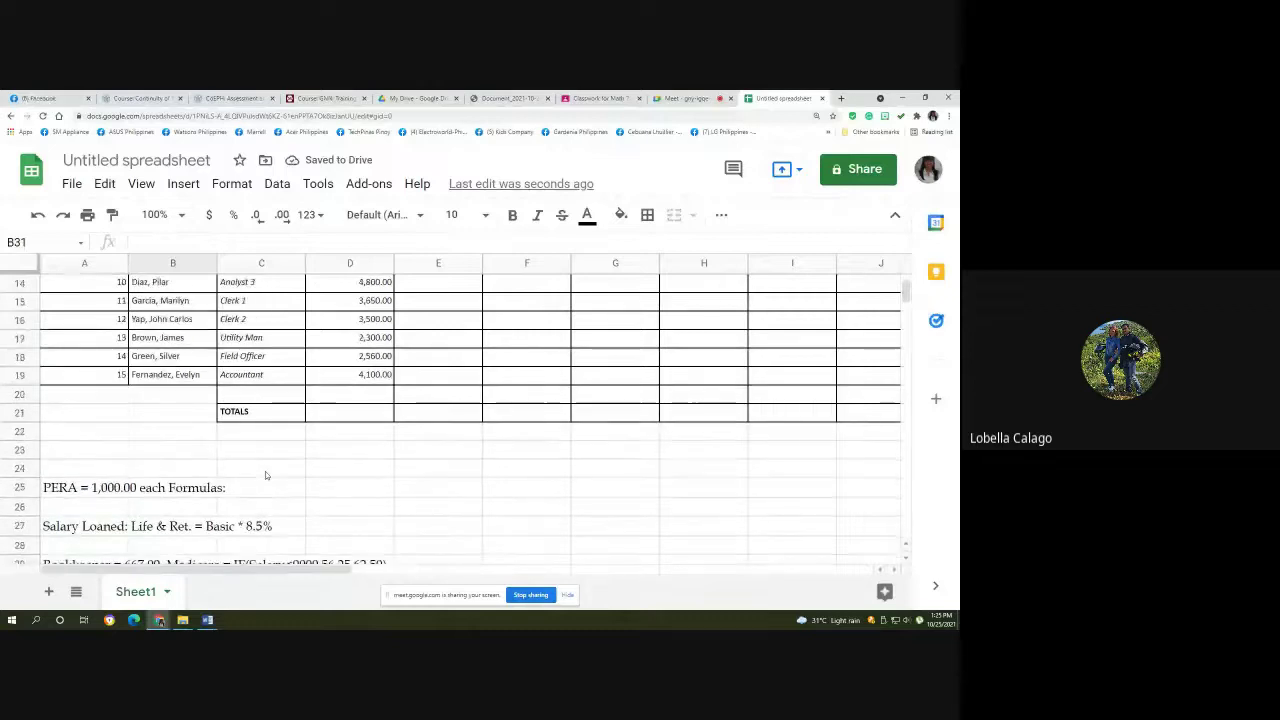
Enter 1000 as the PERA for the first three employees, in cells E5 to E7.
{"action": "scroll", "coordinate": [295, 477], "scroll_direction": "up", "scroll_amount": 2}
{"action": "left_click", "coordinate": [444, 343]}
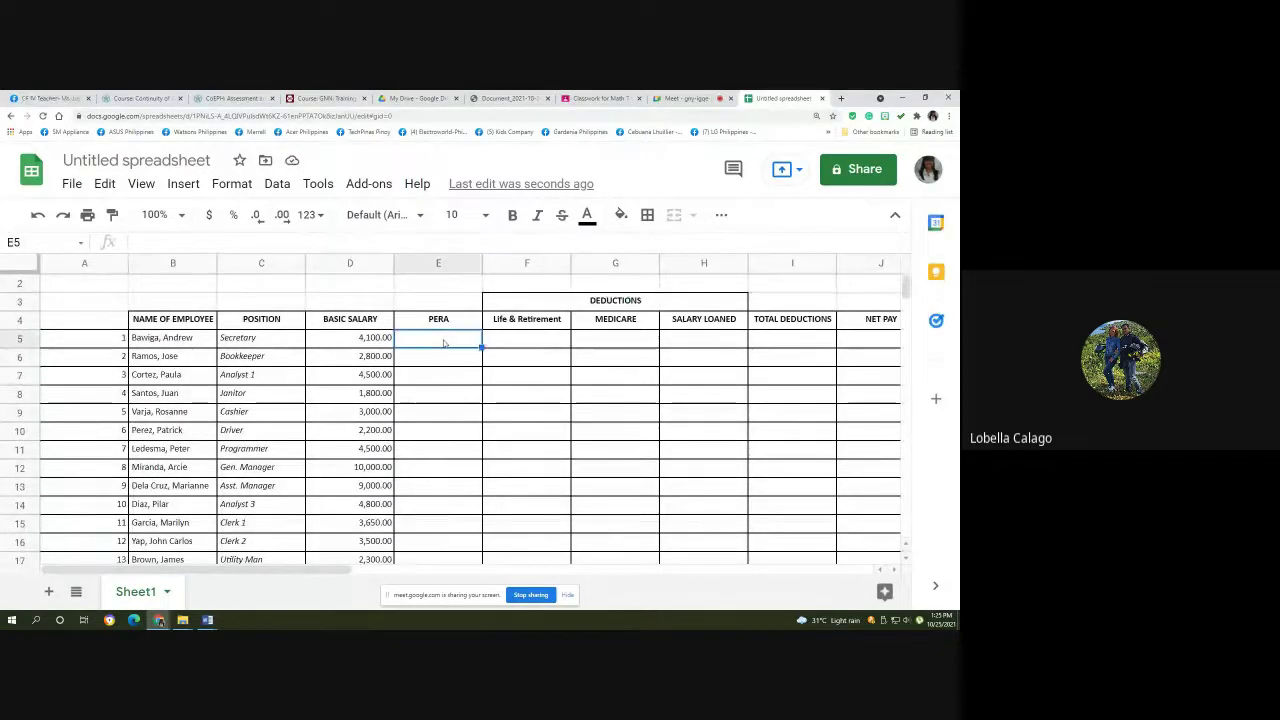
{"action": "type", "text": "1000"}
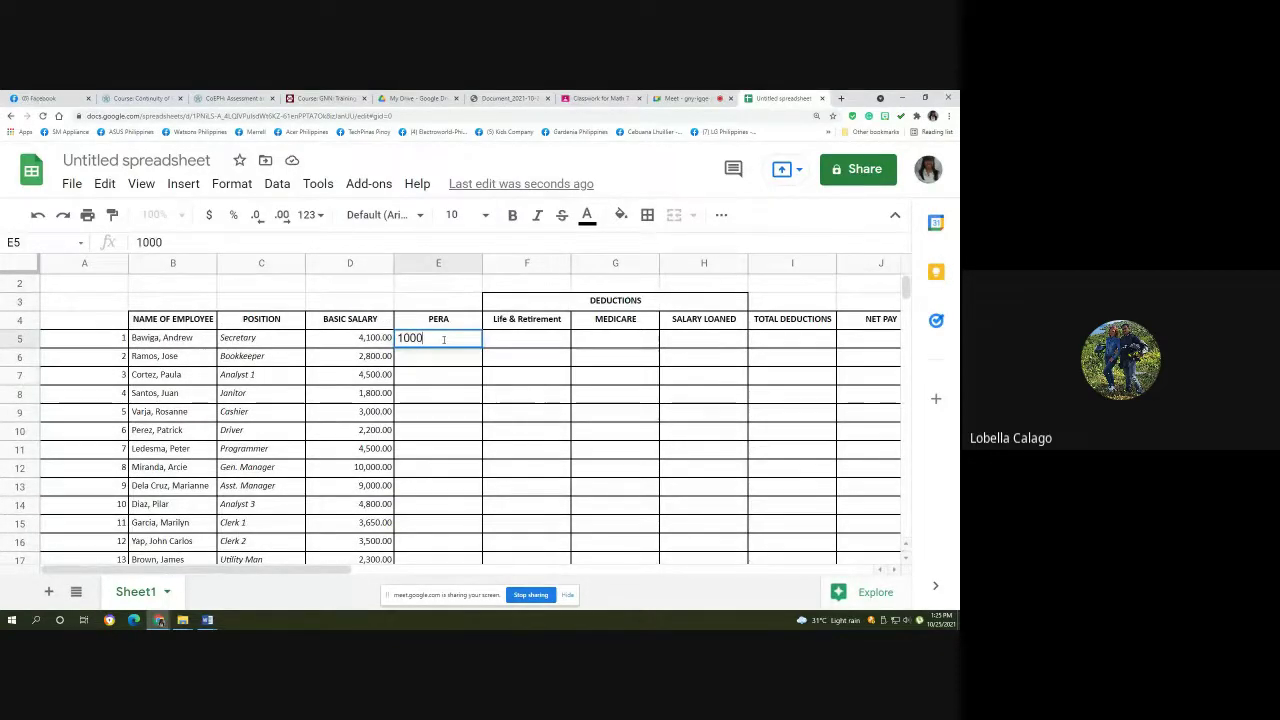
{"action": "key", "text": "Return"}
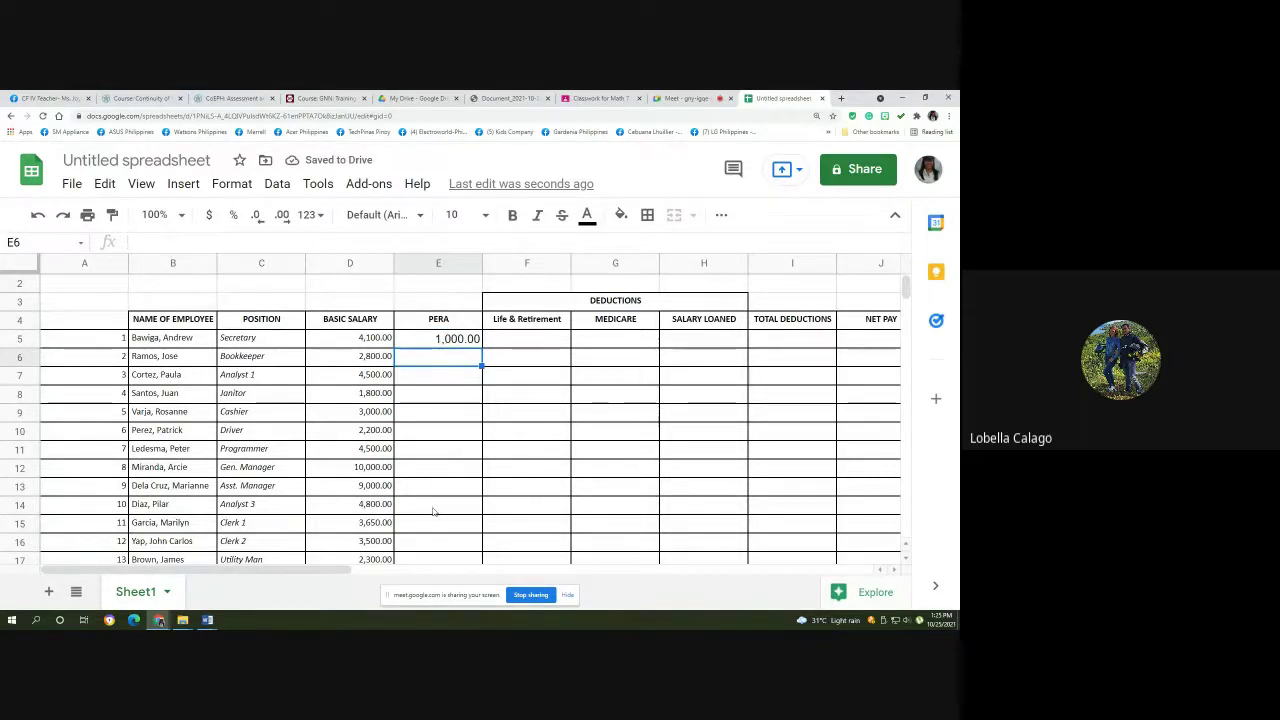
{"action": "type", "text": "1000"}
{"action": "key", "text": "Return"}
{"action": "type", "text": "1000"}
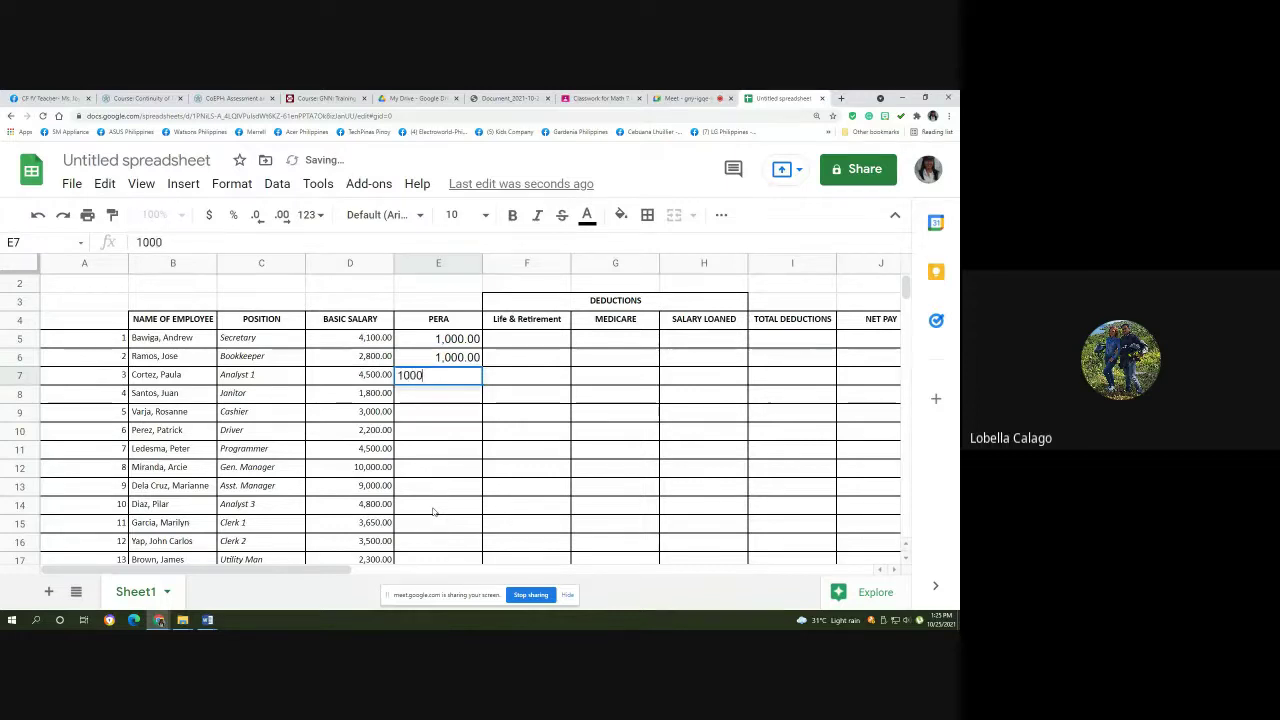
{"action": "key", "text": "Return"}
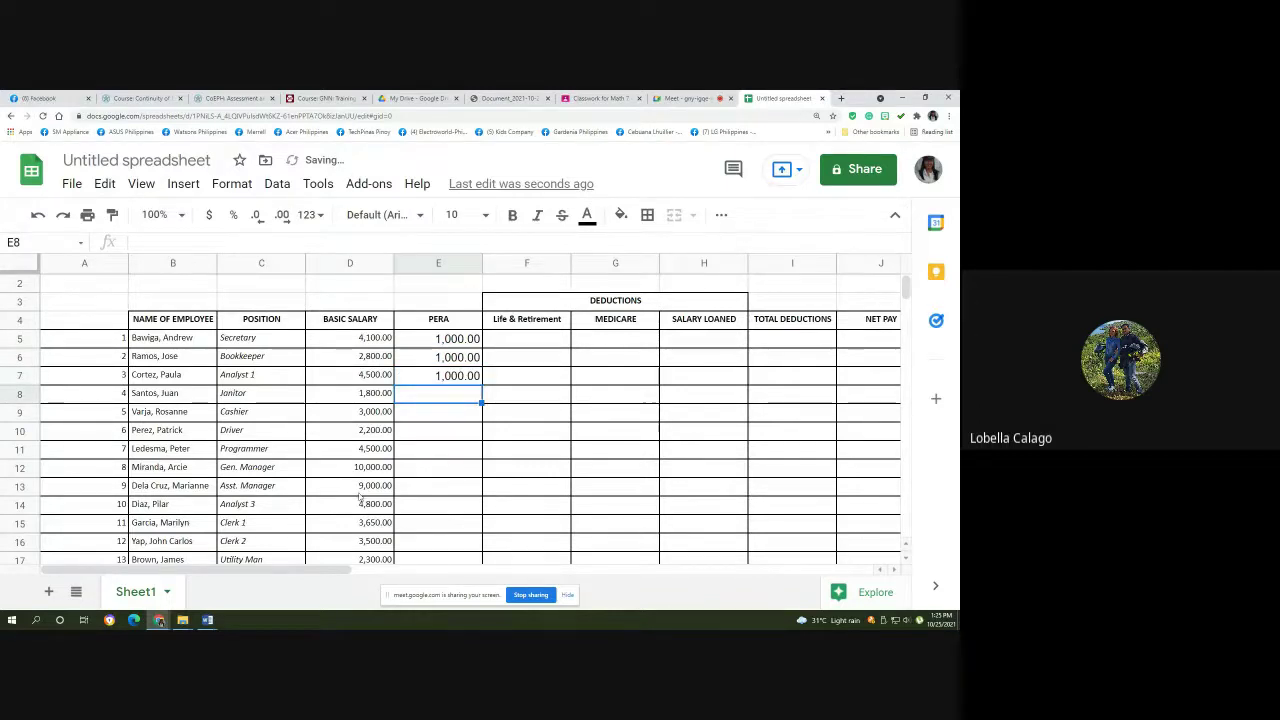
Fill the PERA amount in E7 down through E19 for the remaining employees.
{"action": "scroll", "coordinate": [425, 530], "scroll_direction": "down", "scroll_amount": 2}
{"action": "scroll", "coordinate": [515, 410], "scroll_direction": "up", "scroll_amount": 1}
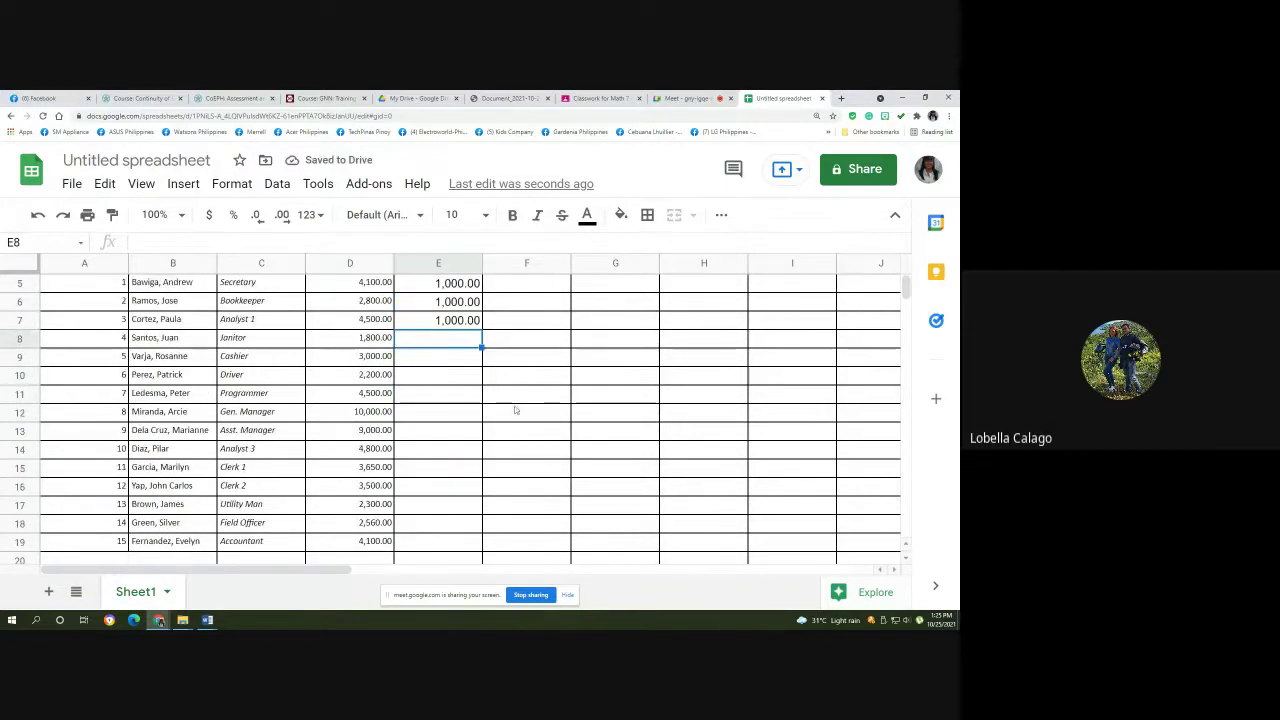
{"action": "left_click", "coordinate": [458, 321]}
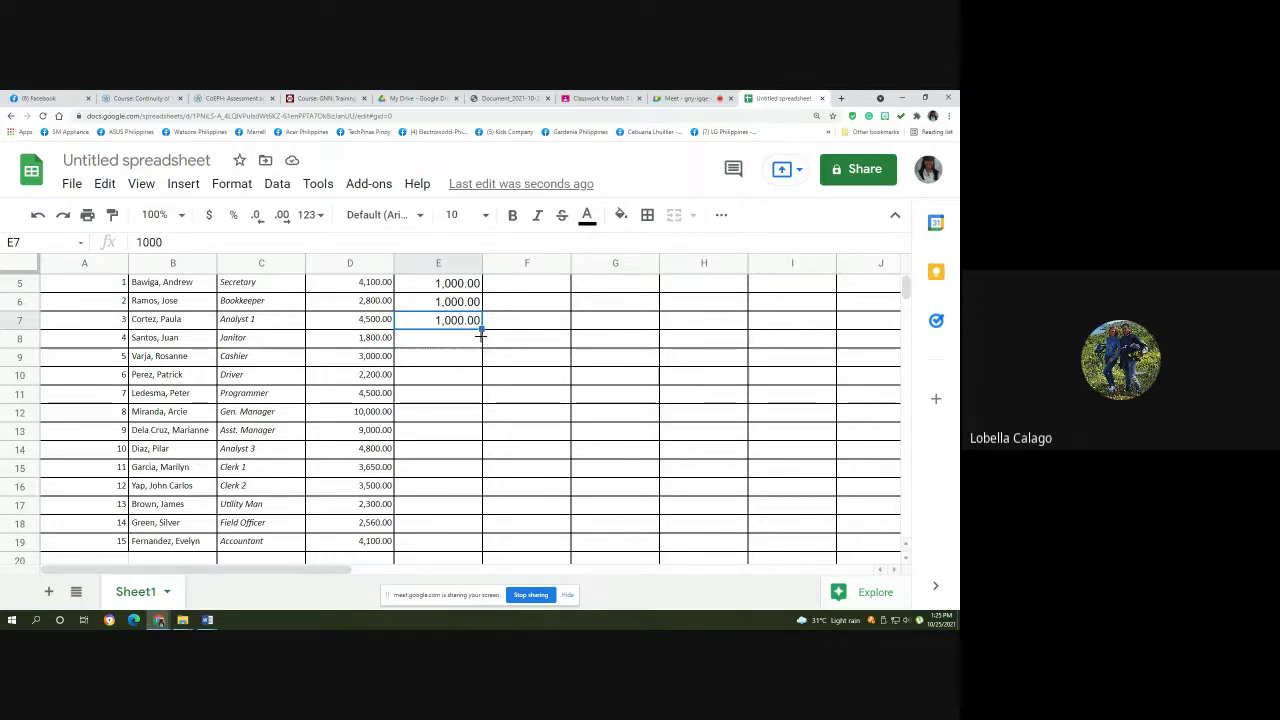
{"action": "left_click_drag", "start_coordinate": [481, 337], "coordinate": [481, 546]}
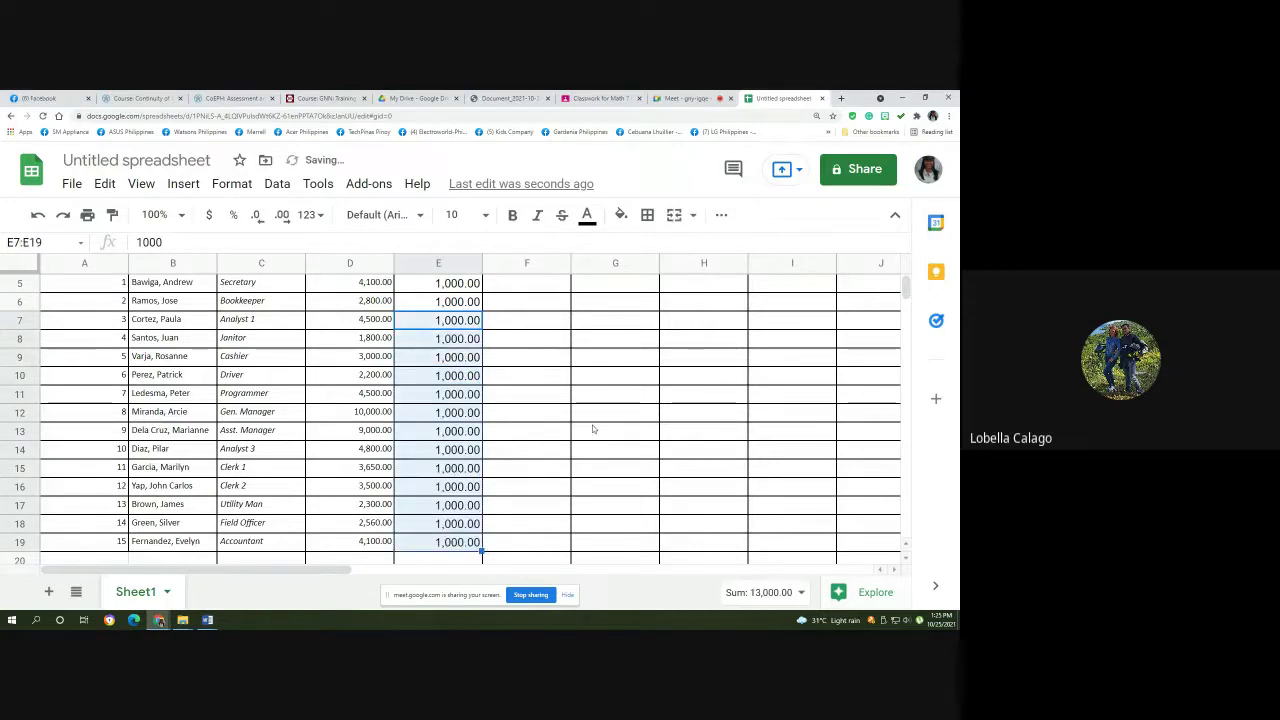
{"action": "scroll", "coordinate": [592, 429], "scroll_direction": "down", "scroll_amount": 1}
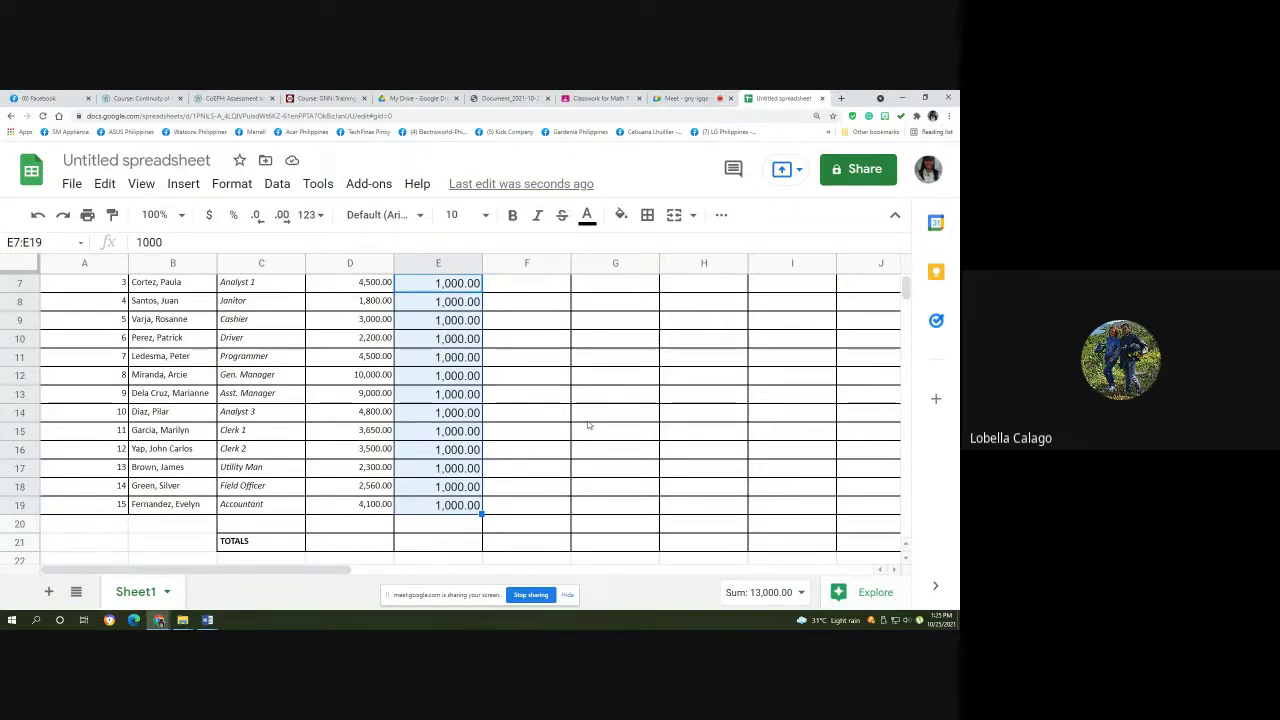
Rename the spreadsheet "Activity Template" and return to the payroll table's header rows.
{"action": "left_click", "coordinate": [76, 161]}
{"action": "type", "text": "Acti"}
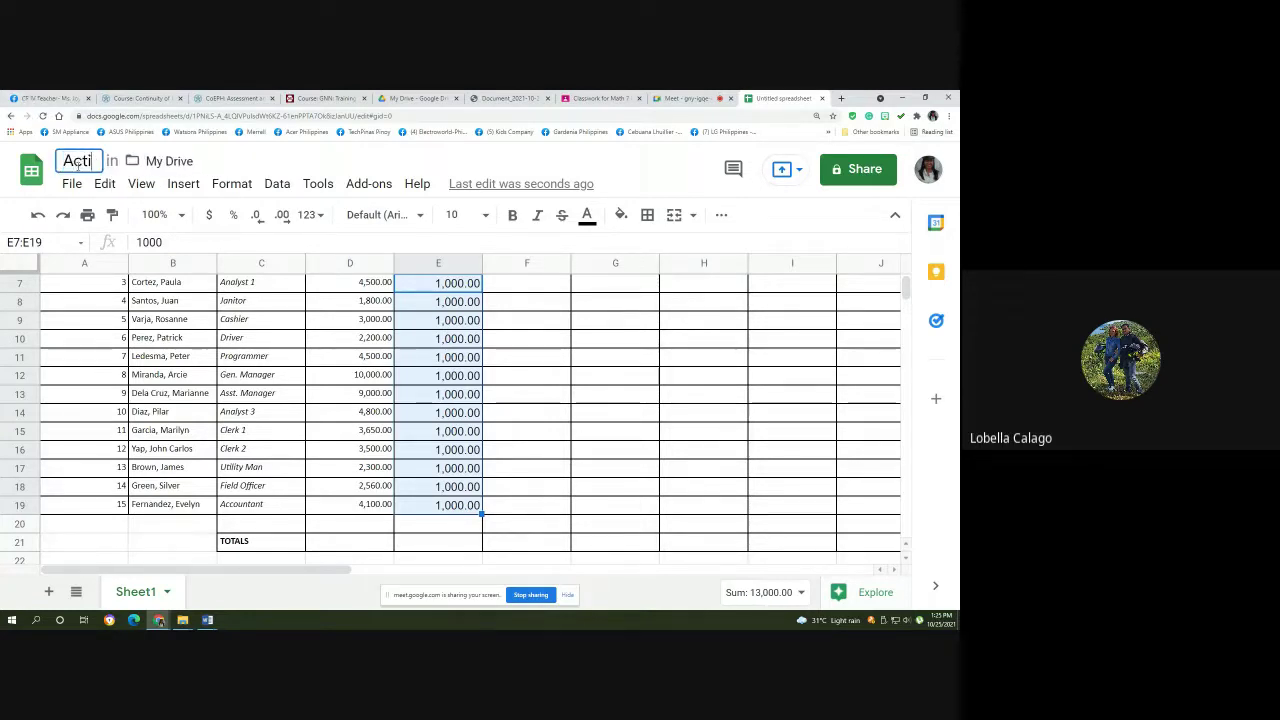
{"action": "type", "text": "vity Template"}
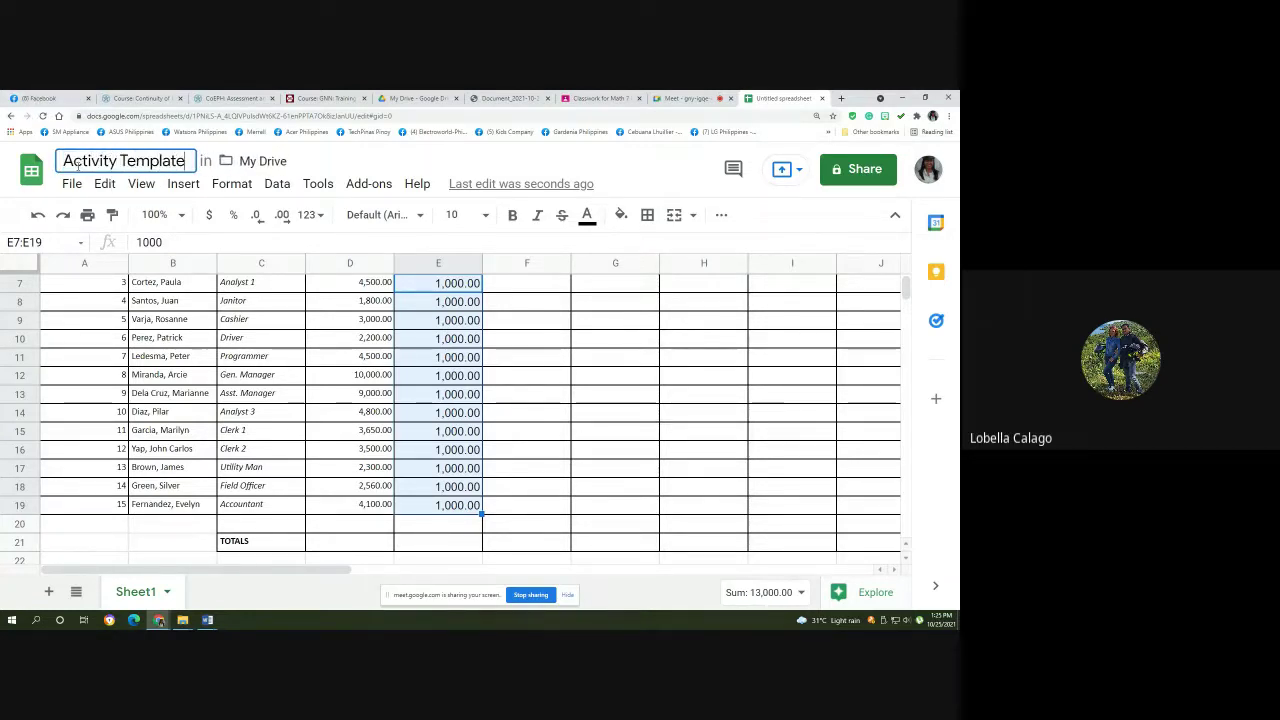
{"action": "left_click", "coordinate": [231, 318]}
{"action": "scroll", "coordinate": [614, 368], "scroll_direction": "up", "scroll_amount": 2}
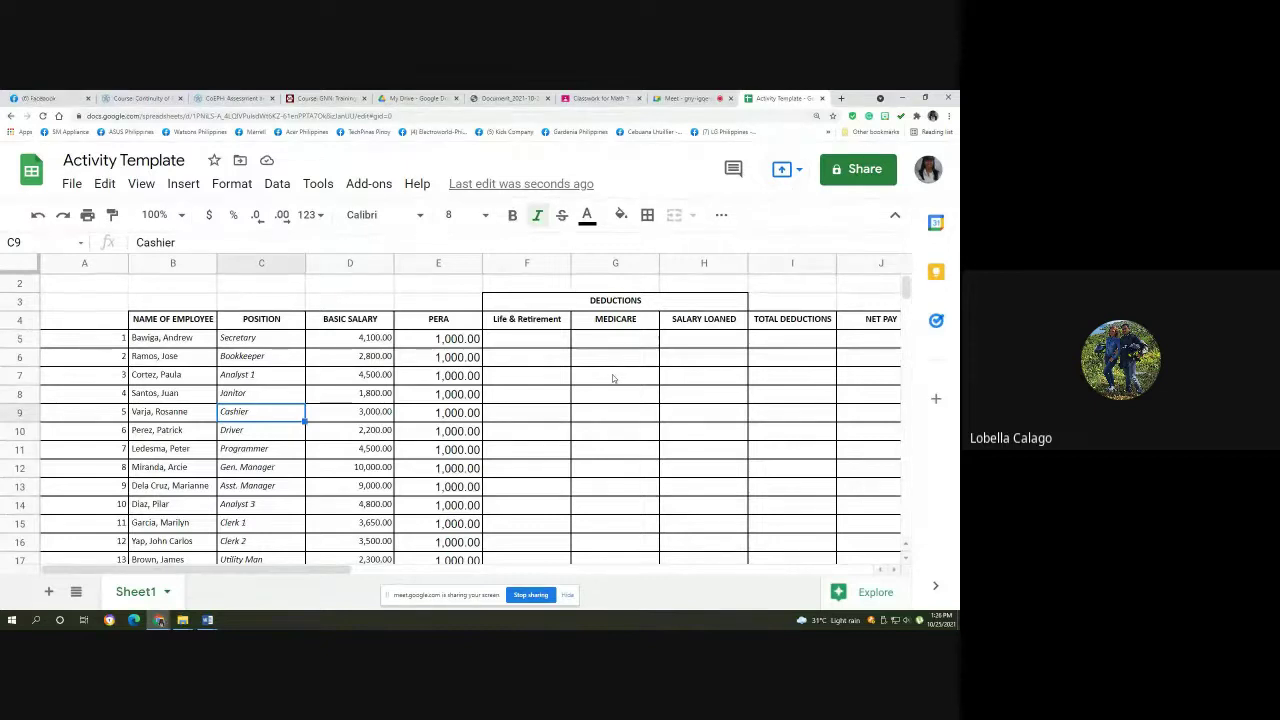
Examine the Basic Salary column from D5 to D19 and its TOTALS cell D21, and hide the screen-sharing notice.
{"action": "scroll", "coordinate": [613, 378], "scroll_direction": "down", "scroll_amount": 5}
{"action": "left_click", "coordinate": [237, 449]}
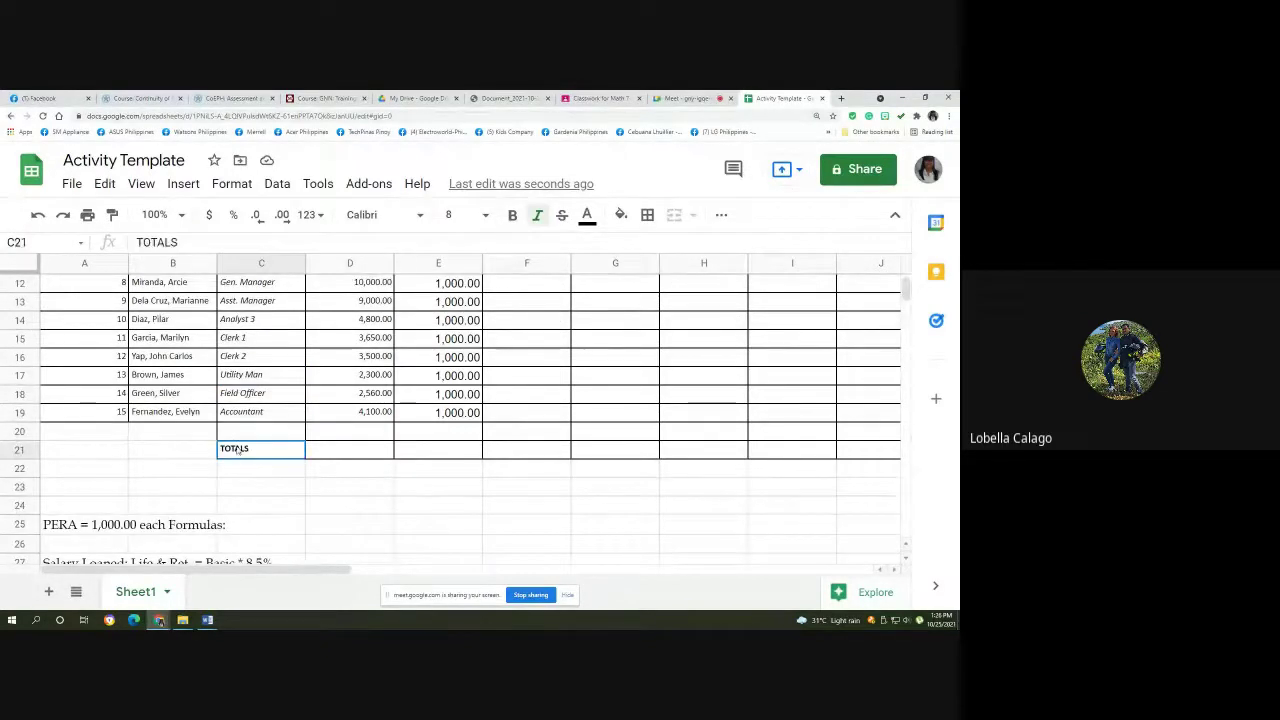
{"action": "left_click", "coordinate": [360, 449]}
{"action": "scroll", "coordinate": [503, 446], "scroll_direction": "up", "scroll_amount": 5}
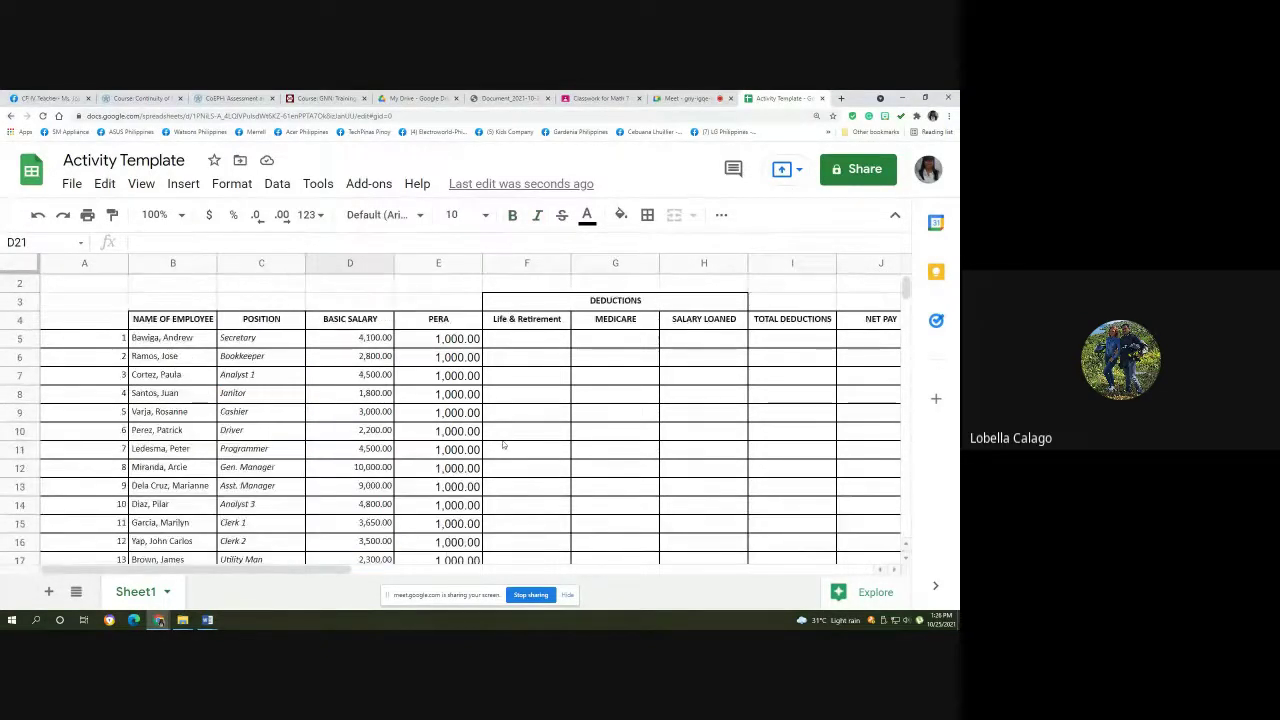
{"action": "scroll", "coordinate": [503, 446], "scroll_direction": "down", "scroll_amount": 1}
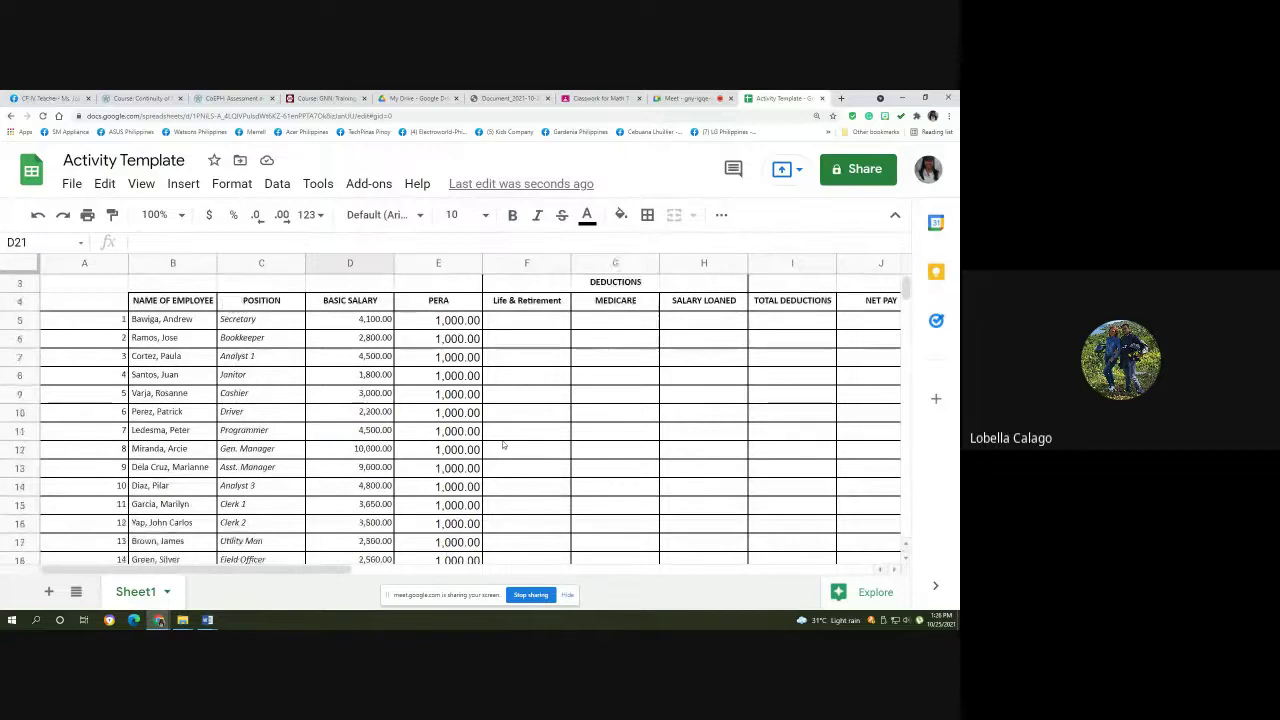
{"action": "left_click", "coordinate": [356, 325]}
{"action": "key", "text": "ctrl+c"}
{"action": "scroll", "coordinate": [356, 325], "scroll_direction": "down", "scroll_amount": 4}
{"action": "left_click", "coordinate": [358, 448]}
{"action": "key", "text": "ctrl+v"}
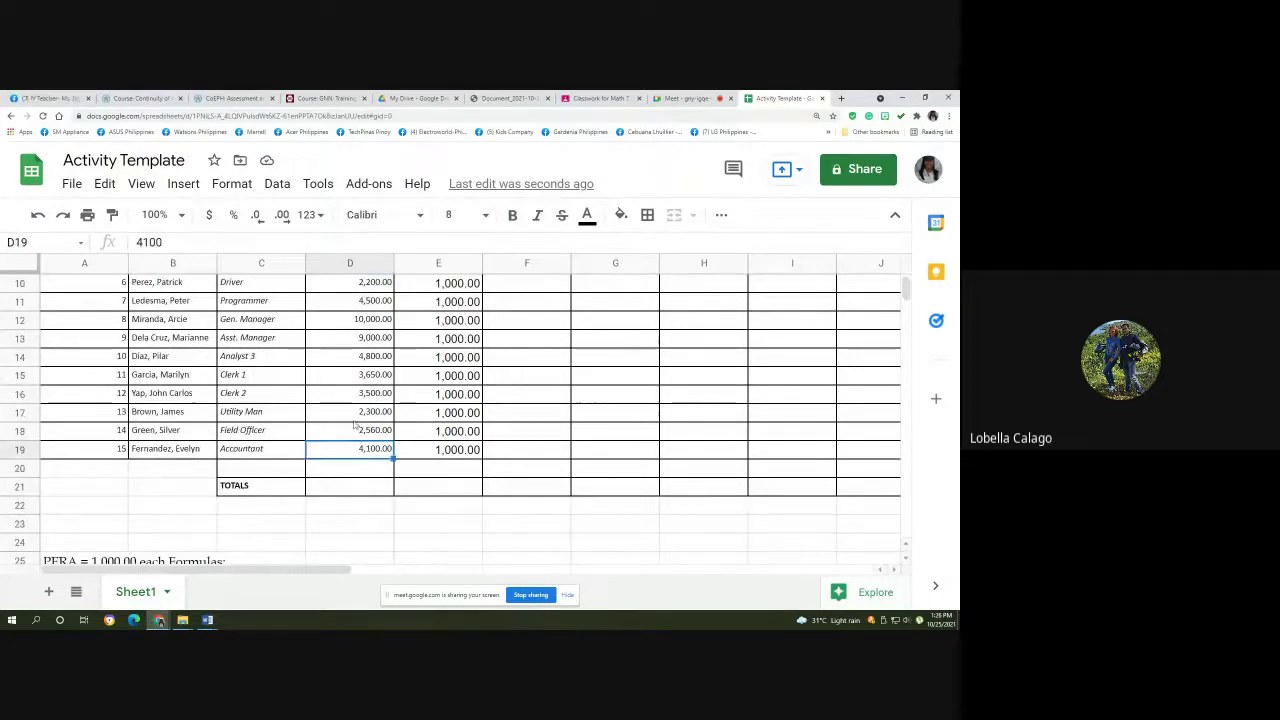
{"action": "scroll", "coordinate": [354, 424], "scroll_direction": "up", "scroll_amount": 4}
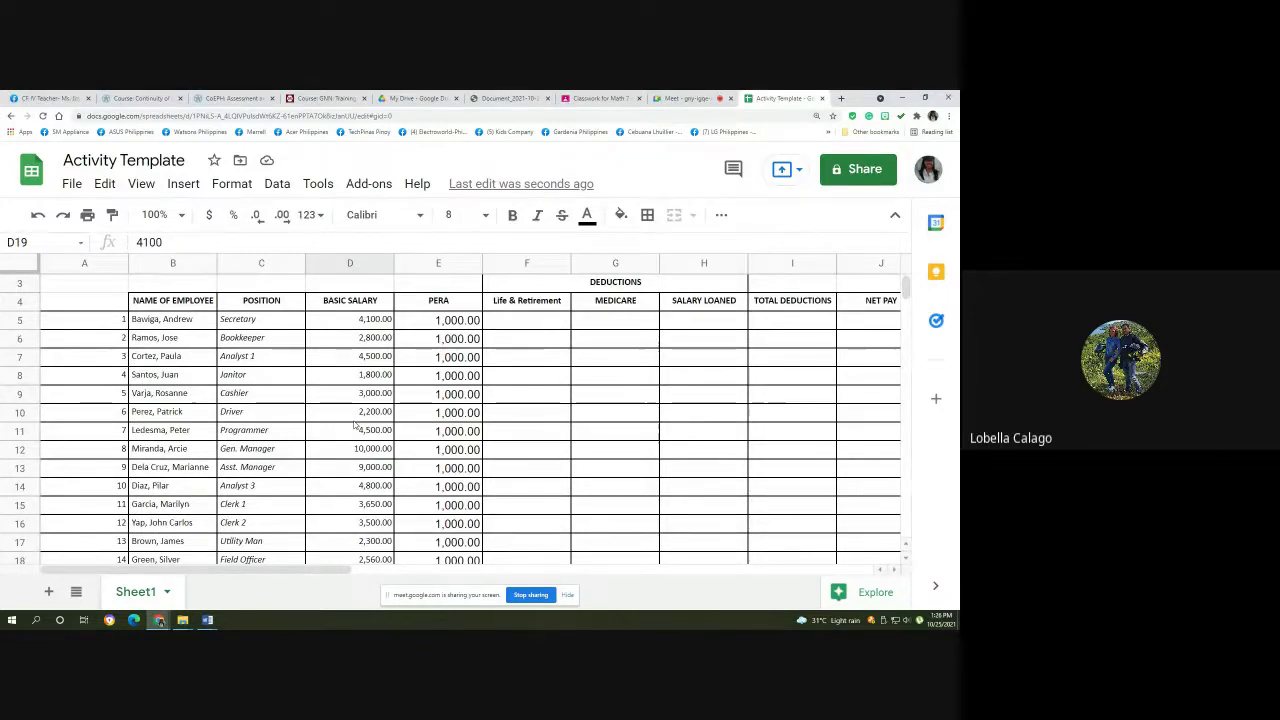
{"action": "left_click", "coordinate": [567, 595]}
{"action": "scroll", "coordinate": [538, 406], "scroll_direction": "down", "scroll_amount": 1}
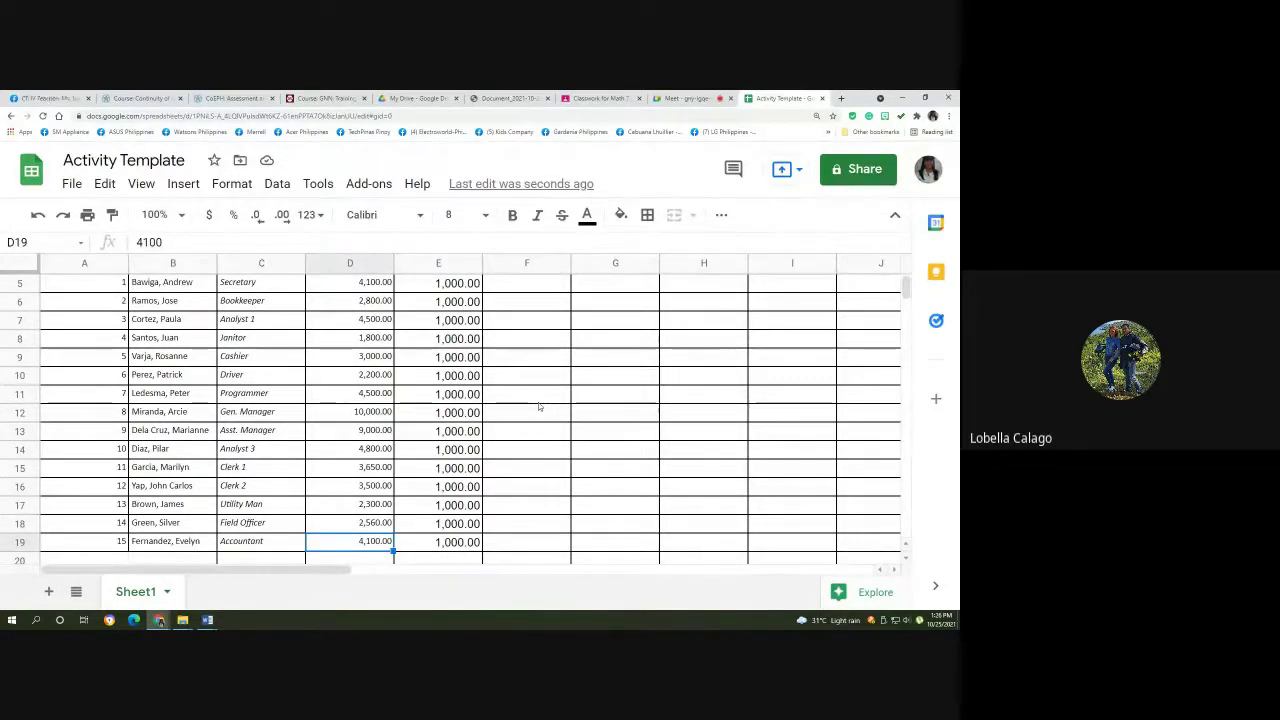
Total the Basic Salary column in cell D21 with the SUM function over D5:D19, browsing the function categories first.
{"action": "scroll", "coordinate": [538, 406], "scroll_direction": "down", "scroll_amount": 1}
{"action": "left_click", "coordinate": [383, 541]}
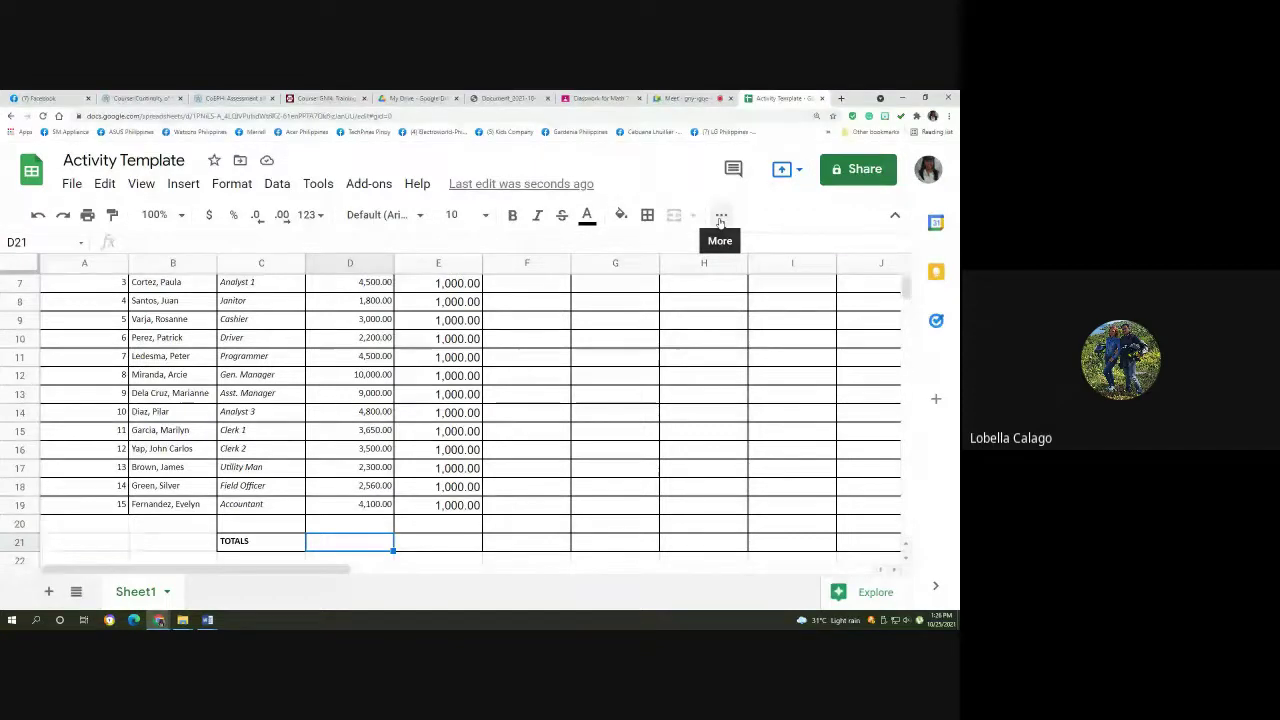
{"action": "left_click", "coordinate": [720, 217]}
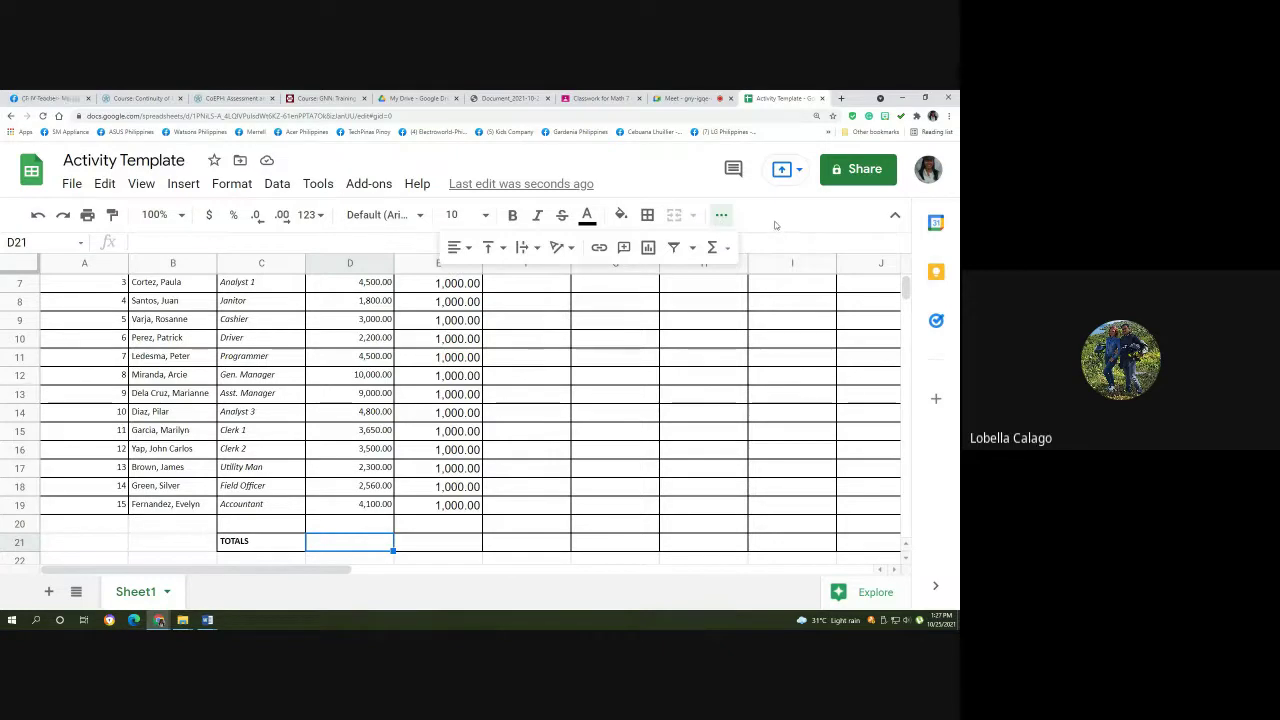
{"action": "left_click", "coordinate": [722, 216]}
{"action": "left_click", "coordinate": [722, 216]}
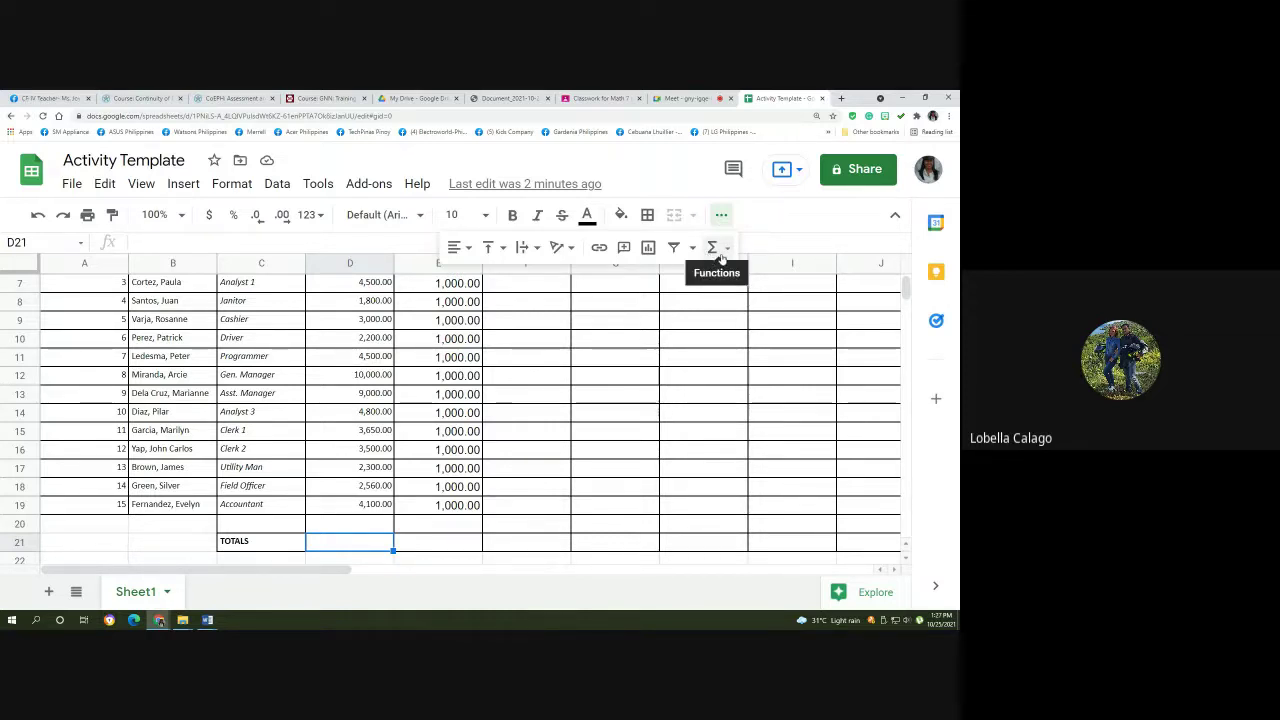
{"action": "left_click", "coordinate": [728, 250]}
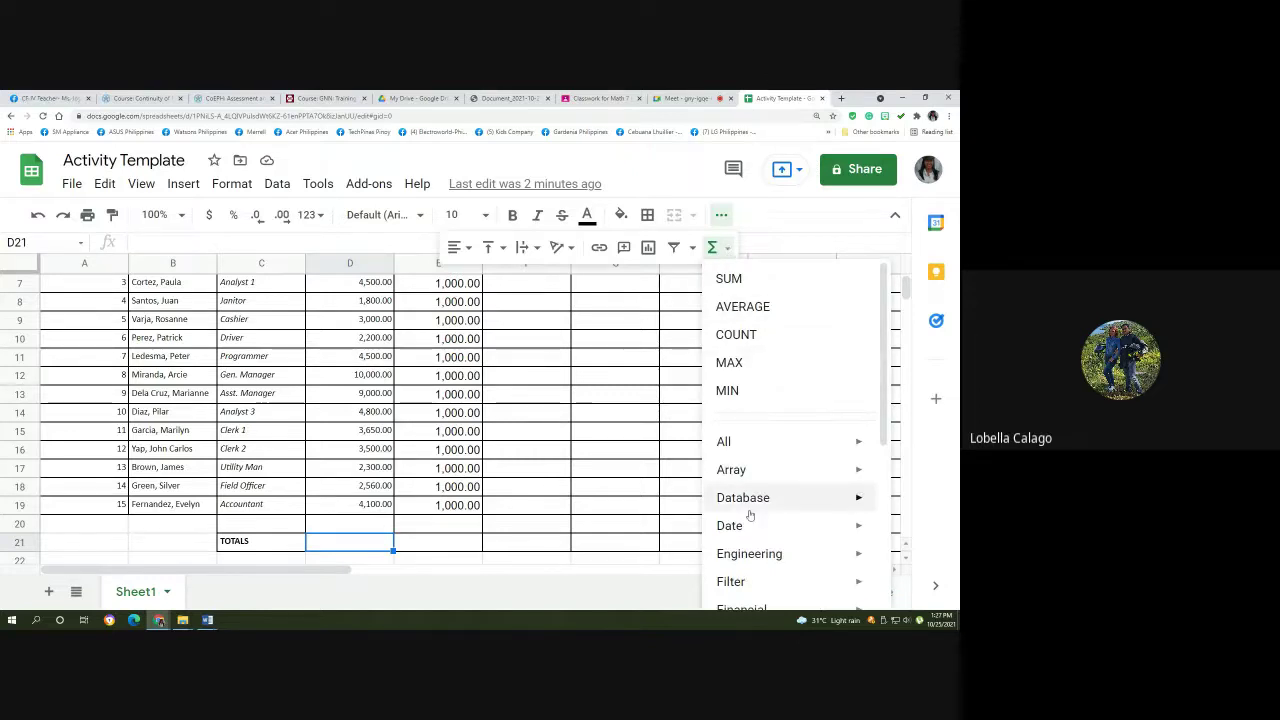
{"action": "mouse_move", "coordinate": [737, 527]}
{"action": "scroll", "coordinate": [751, 528], "scroll_direction": "down", "scroll_amount": 1}
{"action": "scroll", "coordinate": [751, 528], "scroll_direction": "down", "scroll_amount": 2}
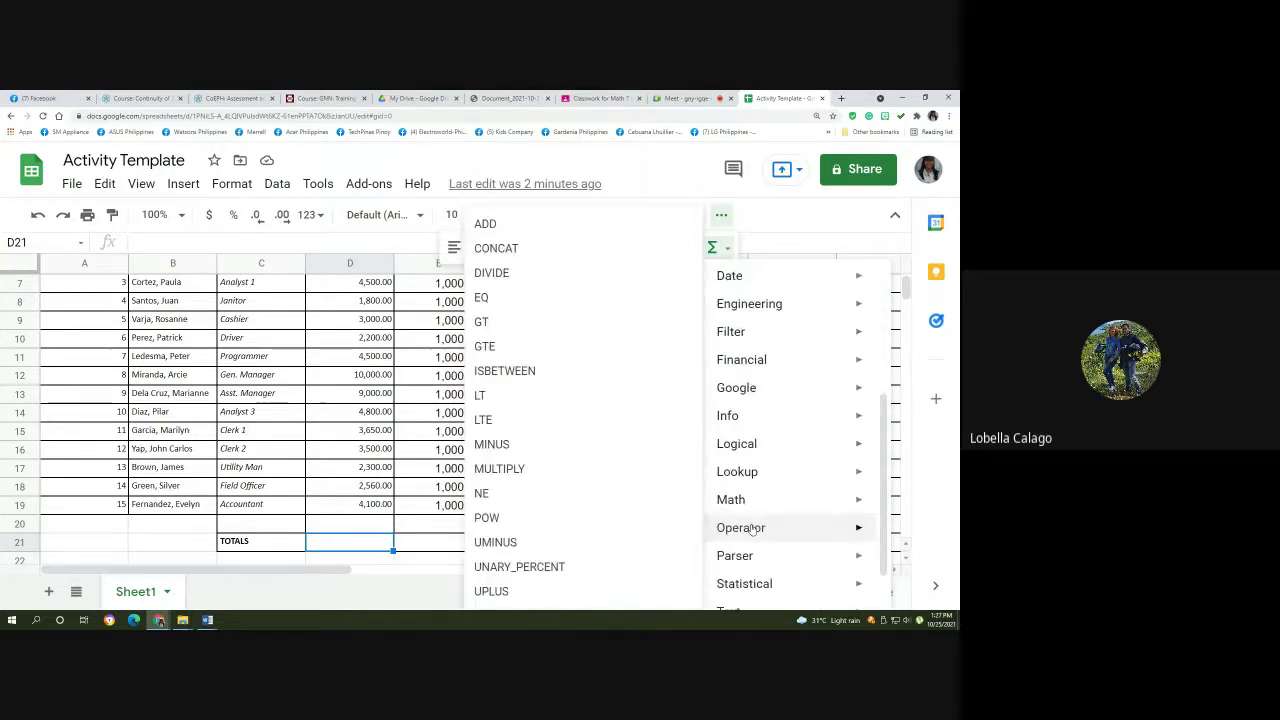
{"action": "scroll", "coordinate": [751, 528], "scroll_direction": "up", "scroll_amount": 3}
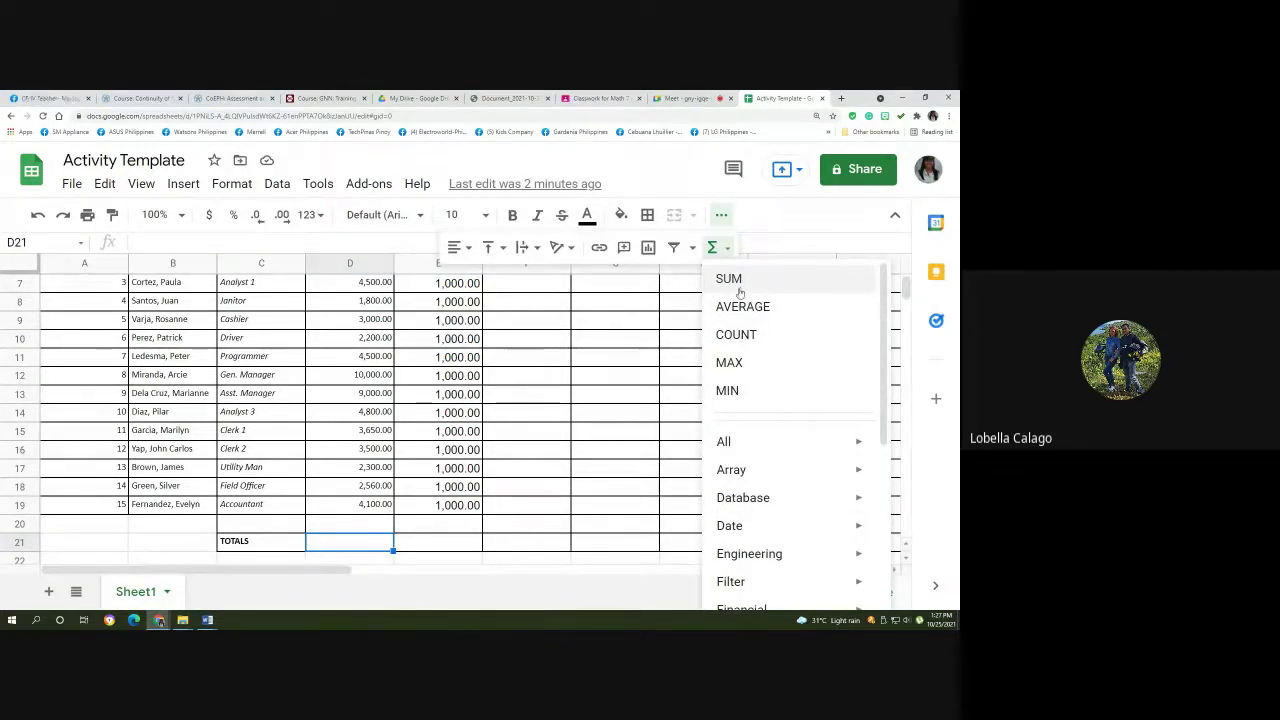
{"action": "left_click", "coordinate": [739, 290]}
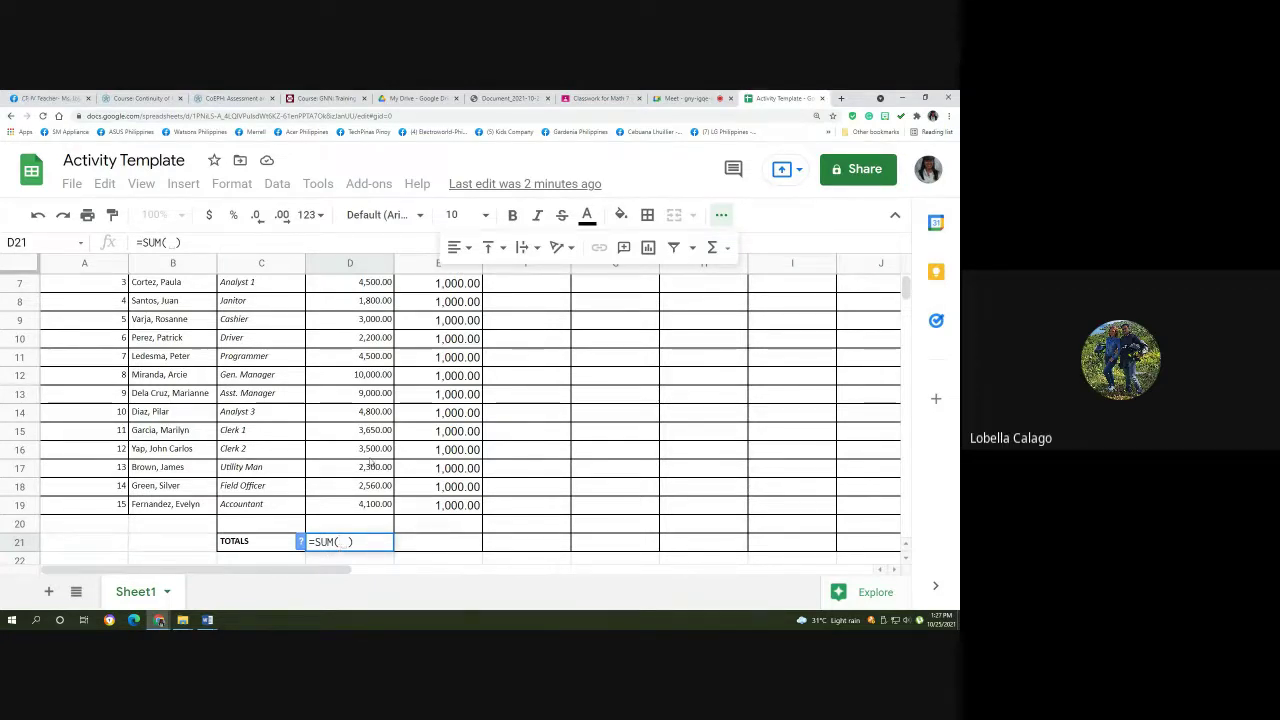
{"action": "scroll", "coordinate": [372, 440], "scroll_direction": "up", "scroll_amount": 3}
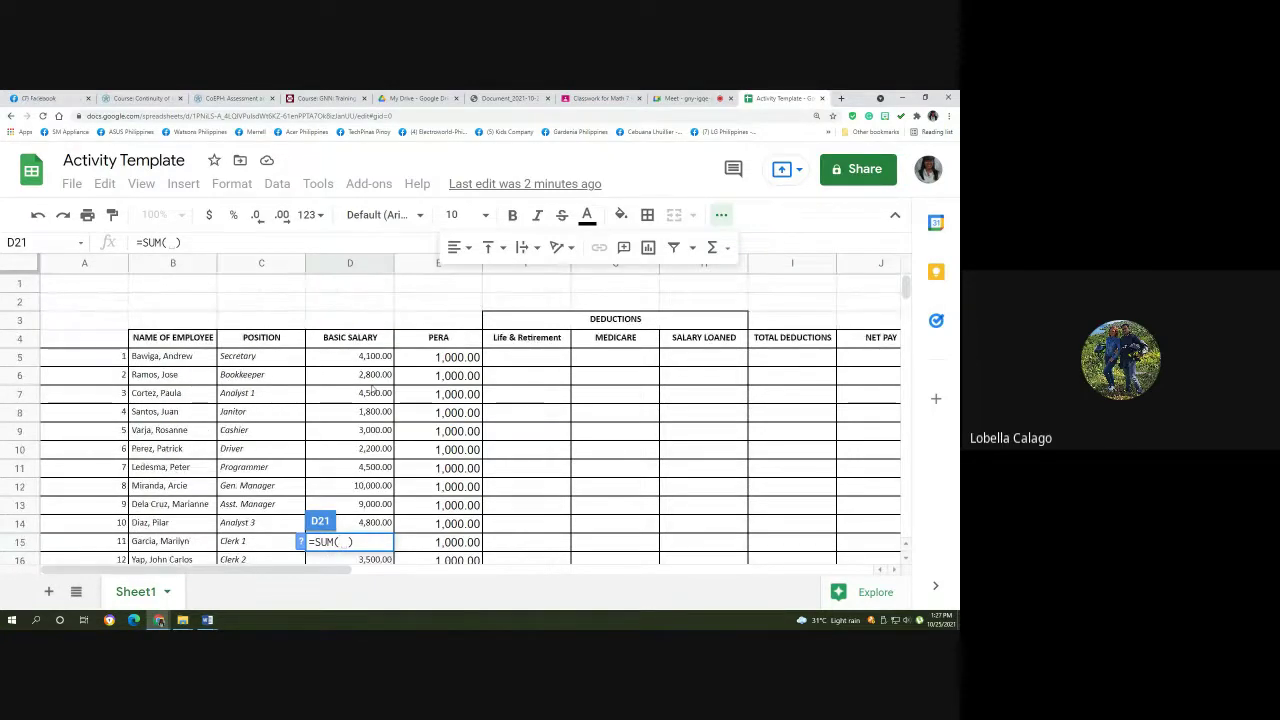
{"action": "left_click_drag", "start_coordinate": [350, 357], "coordinate": [358, 432]}
{"action": "key", "text": "Return"}
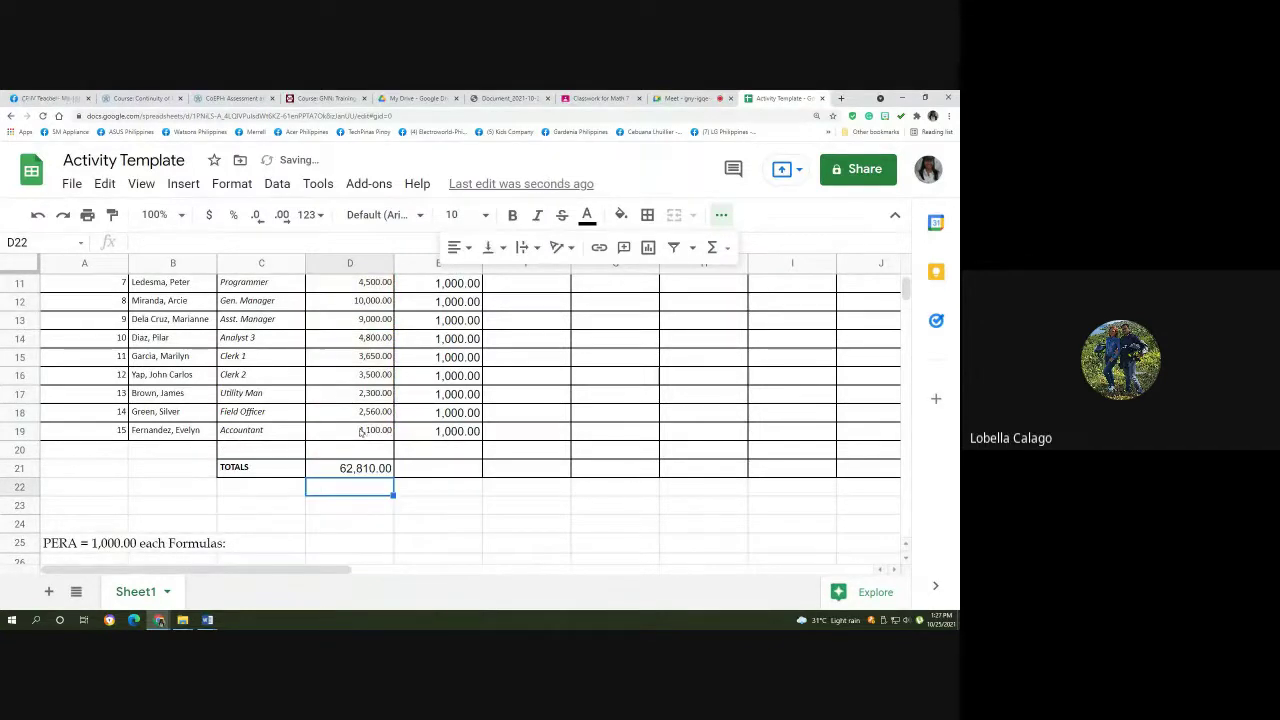
Clear the Basic Salary total from cell D21 and move to the empty cell D23 below the table.
{"action": "left_click", "coordinate": [360, 468]}
{"action": "key", "text": "Delete"}
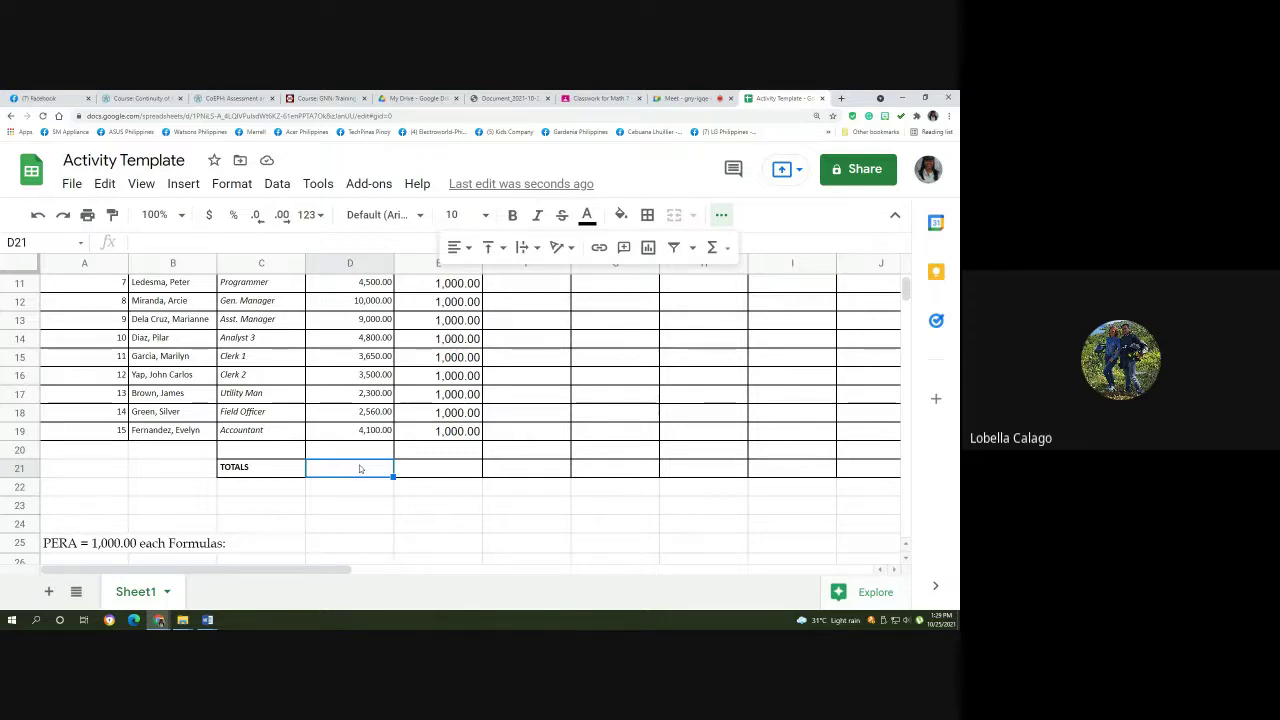
{"action": "scroll", "coordinate": [436, 398], "scroll_direction": "up", "scroll_amount": 2}
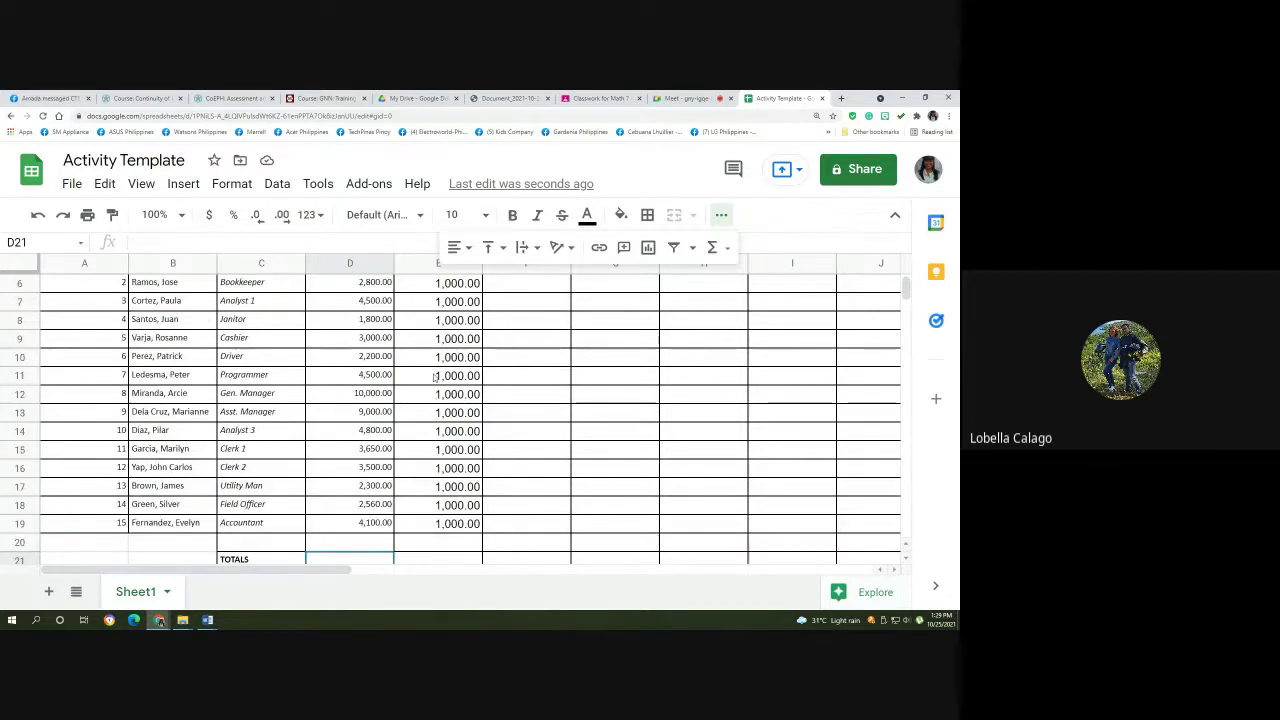
{"action": "scroll", "coordinate": [436, 377], "scroll_direction": "down", "scroll_amount": 2}
{"action": "key", "text": "Down"}
{"action": "key", "text": "Down"}
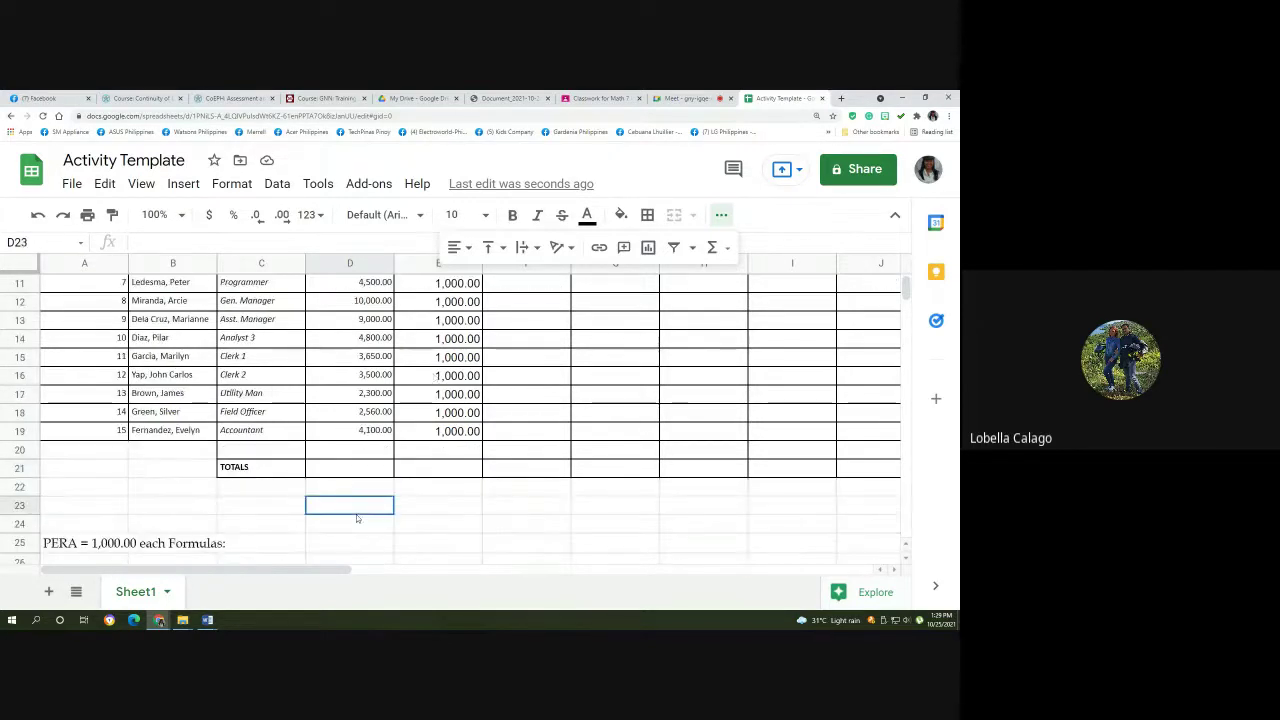
Total the Basic Salary column in cell D21 with the SUM function over D5:D19.
{"action": "left_click", "coordinate": [355, 474]}
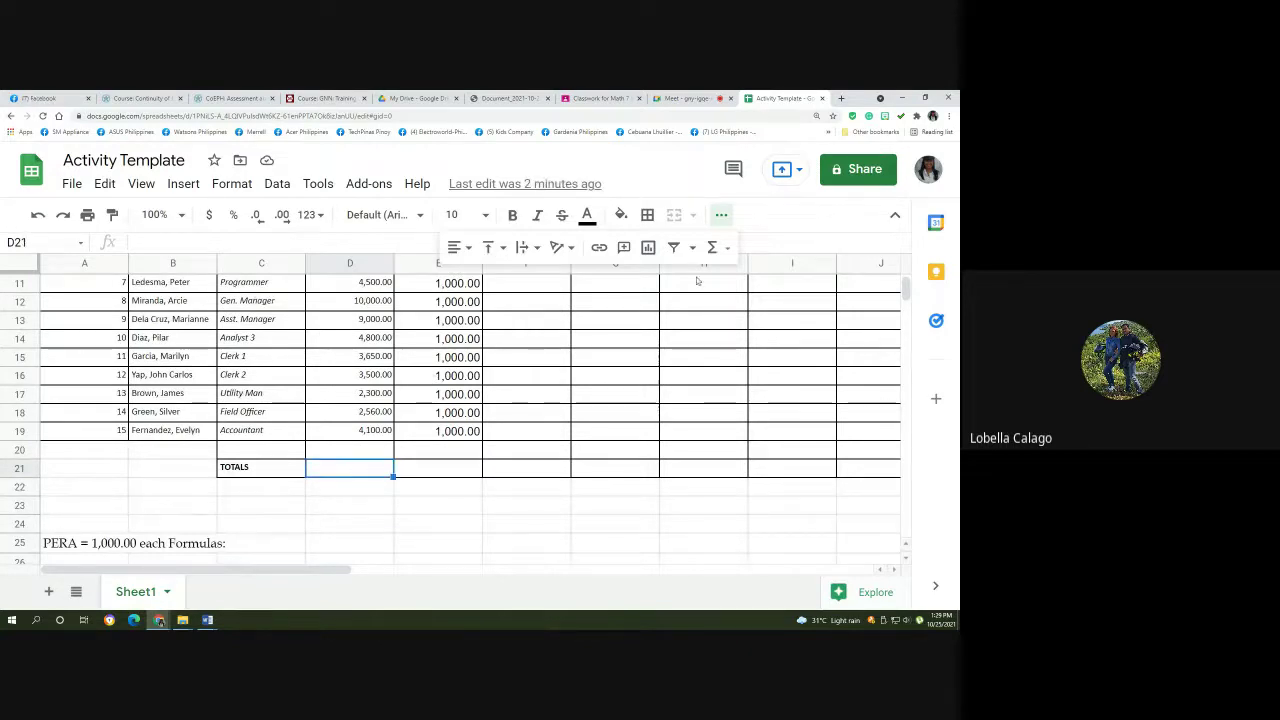
{"action": "left_click", "coordinate": [721, 215]}
{"action": "left_click", "coordinate": [721, 215]}
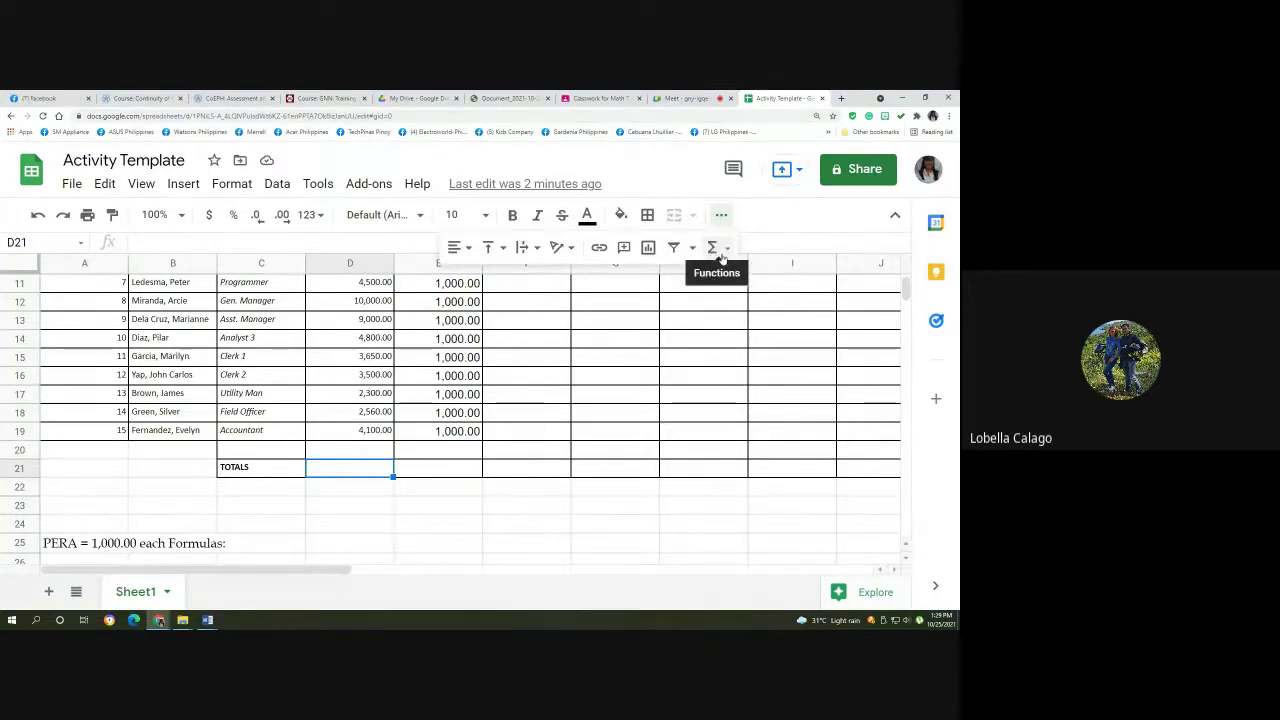
{"action": "left_click", "coordinate": [718, 252]}
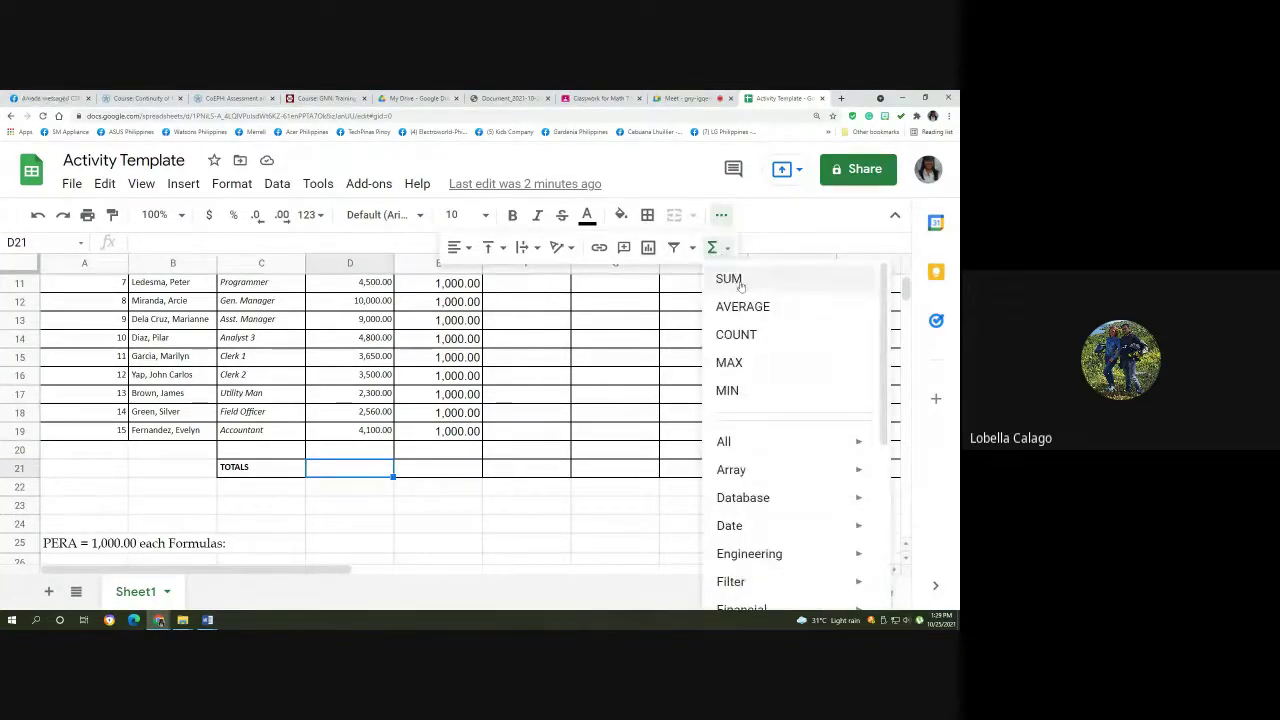
{"action": "left_click", "coordinate": [740, 284]}
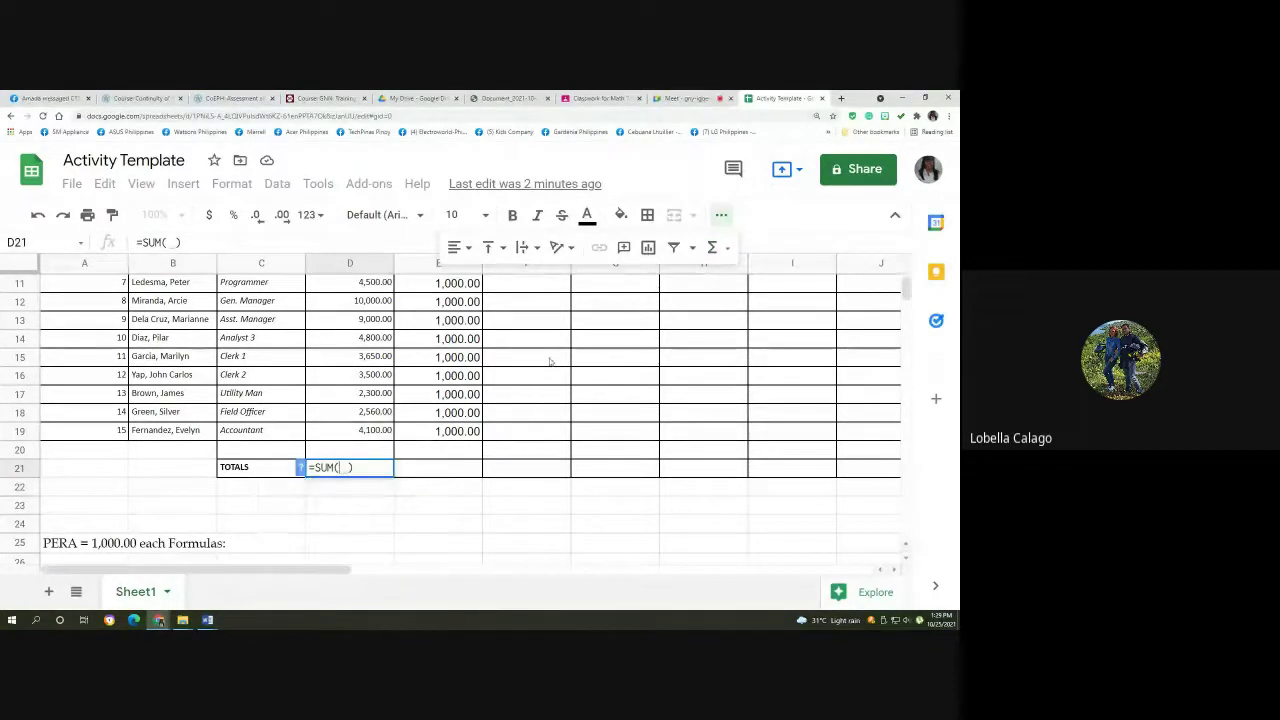
{"action": "scroll", "coordinate": [446, 369], "scroll_direction": "up", "scroll_amount": 5}
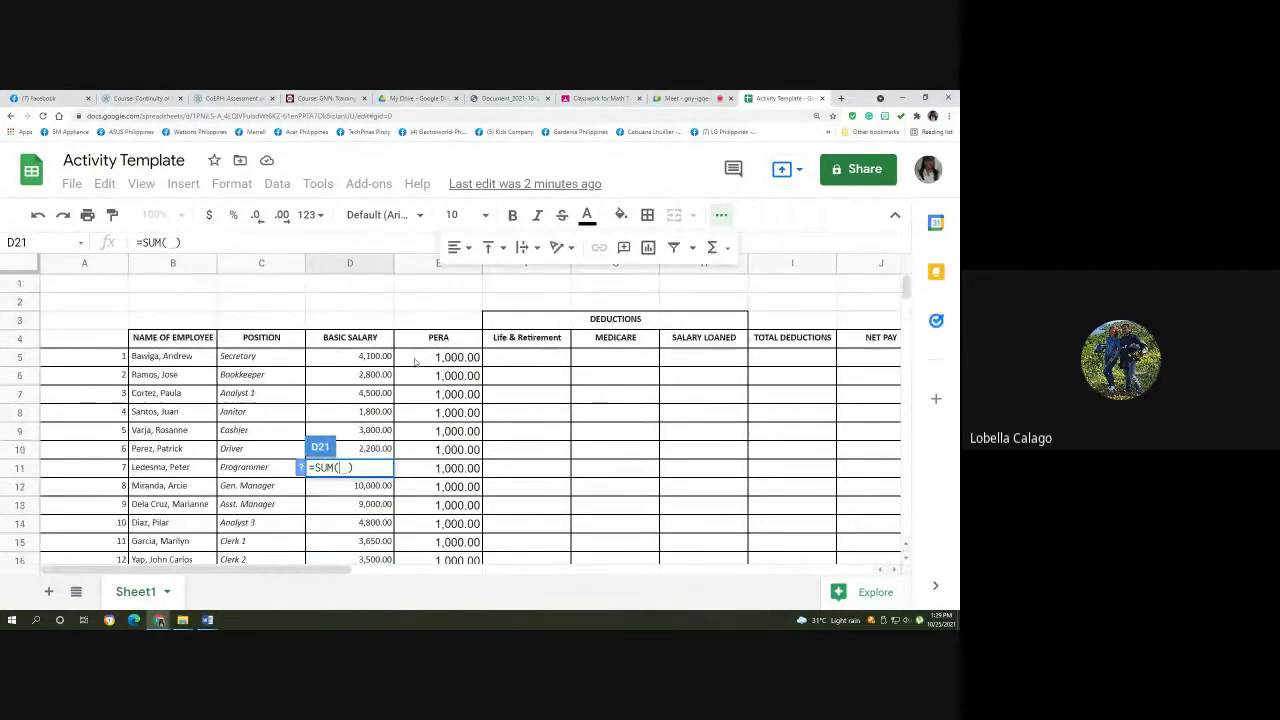
{"action": "left_click", "coordinate": [350, 361]}
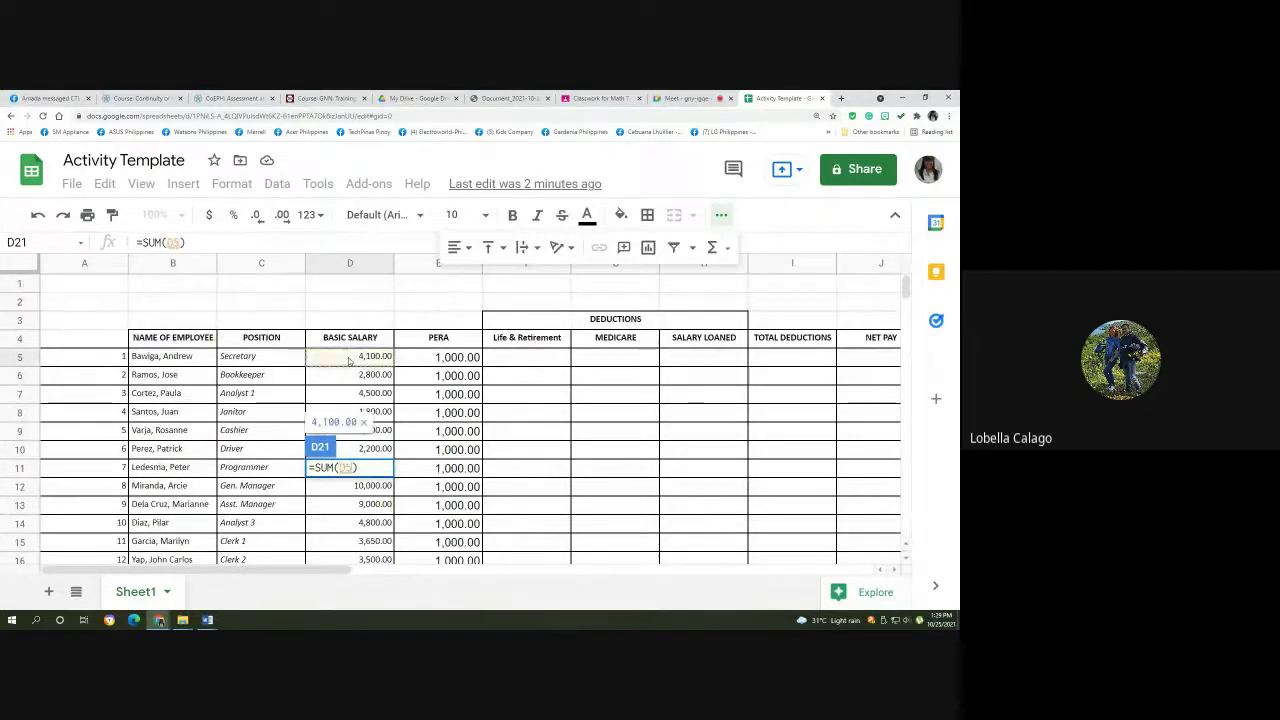
{"action": "left_click_drag", "start_coordinate": [350, 366], "coordinate": [358, 487]}
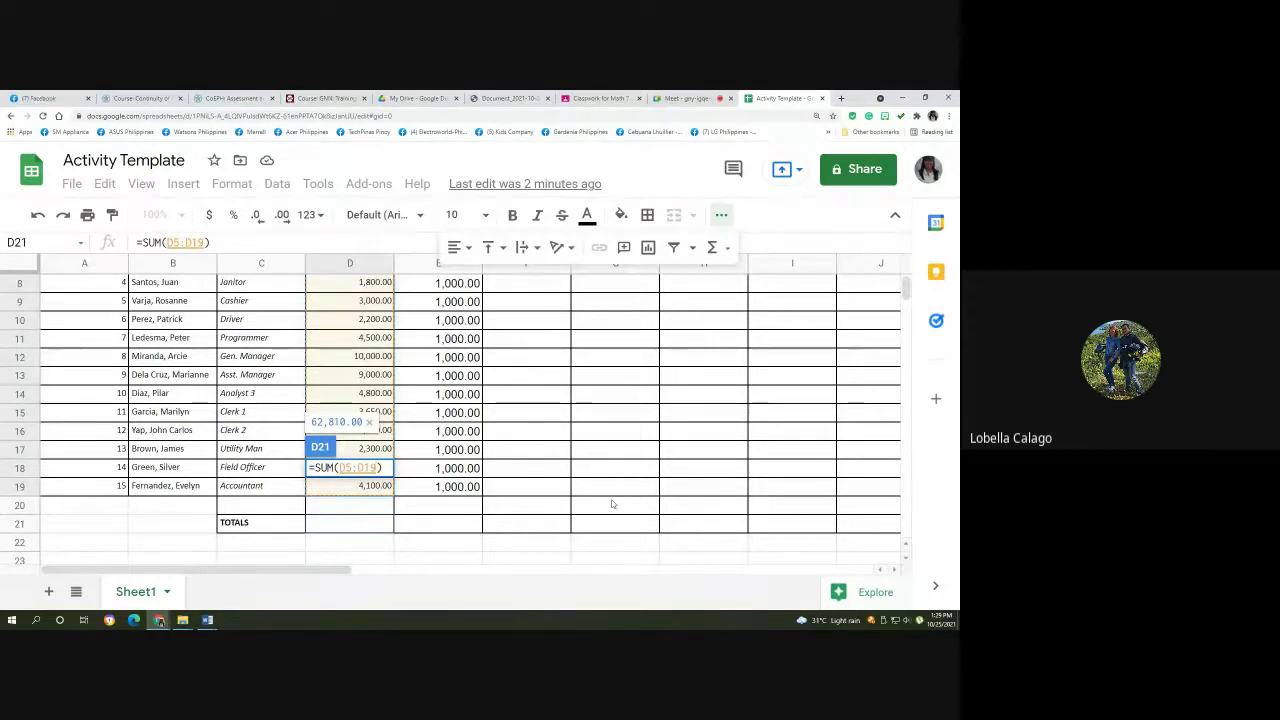
{"action": "key", "text": "Return"}
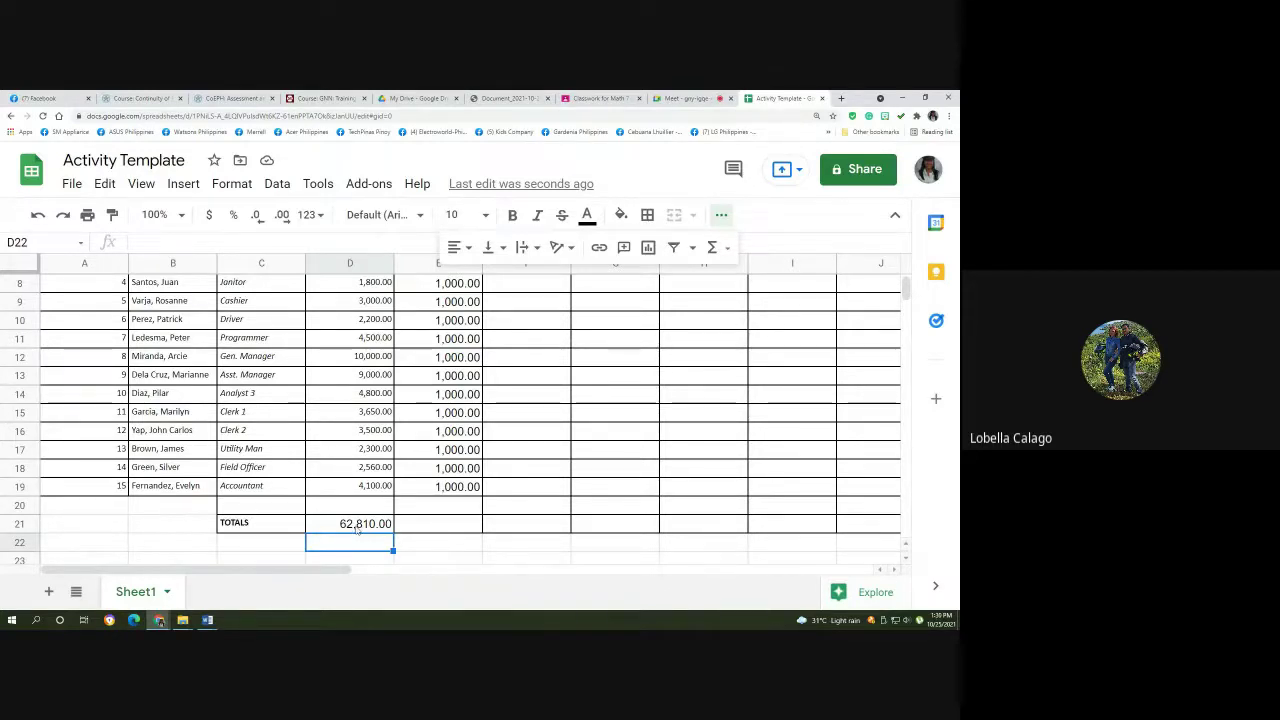
Replace the formula in D21 with a cell-by-cell addition of D5 through D18, with D18 repeated as the last term.
{"action": "left_click", "coordinate": [357, 530]}
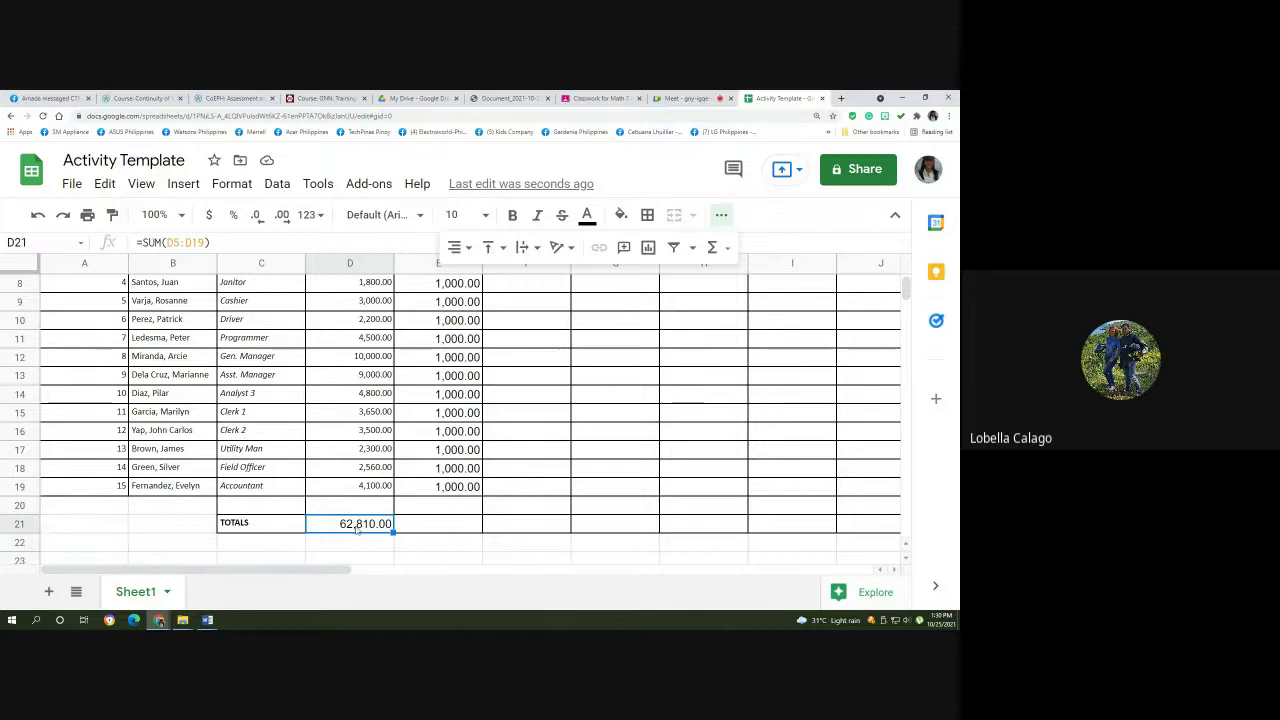
{"action": "type", "text": "="}
{"action": "scroll", "coordinate": [345, 362], "scroll_direction": "up", "scroll_amount": 3}
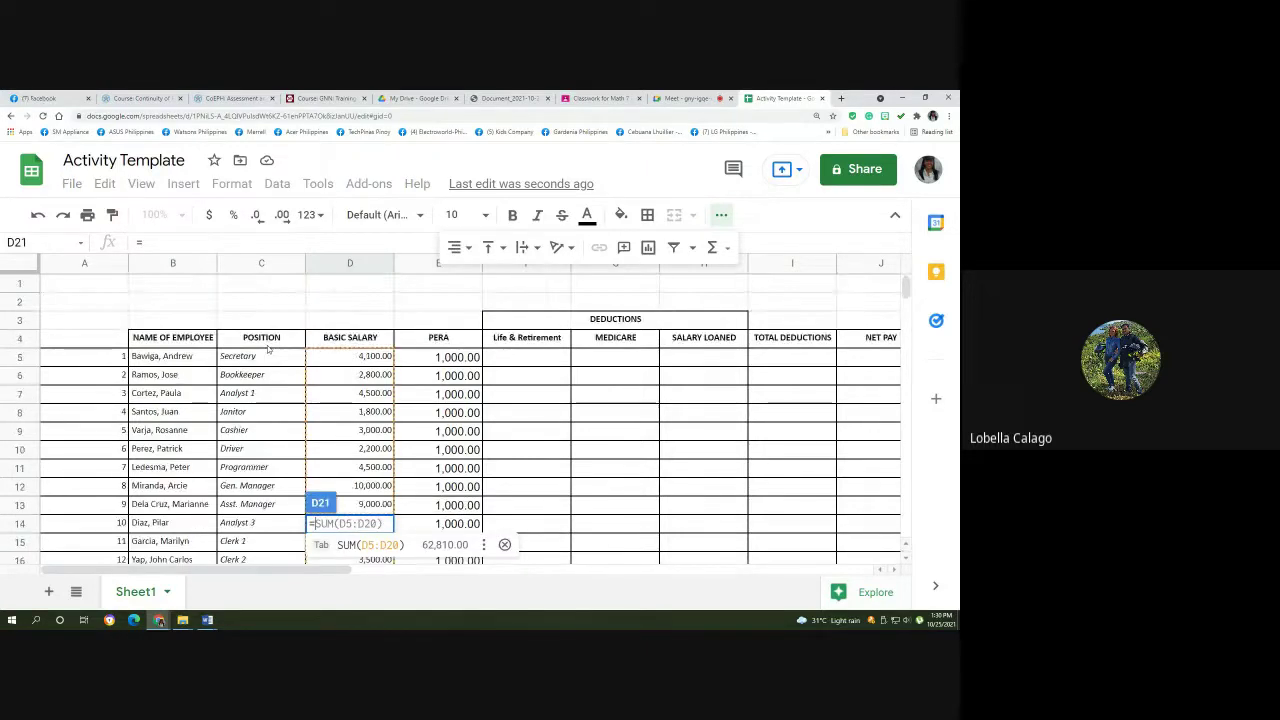
{"action": "left_click", "coordinate": [347, 362]}
{"action": "type", "text": "+"}
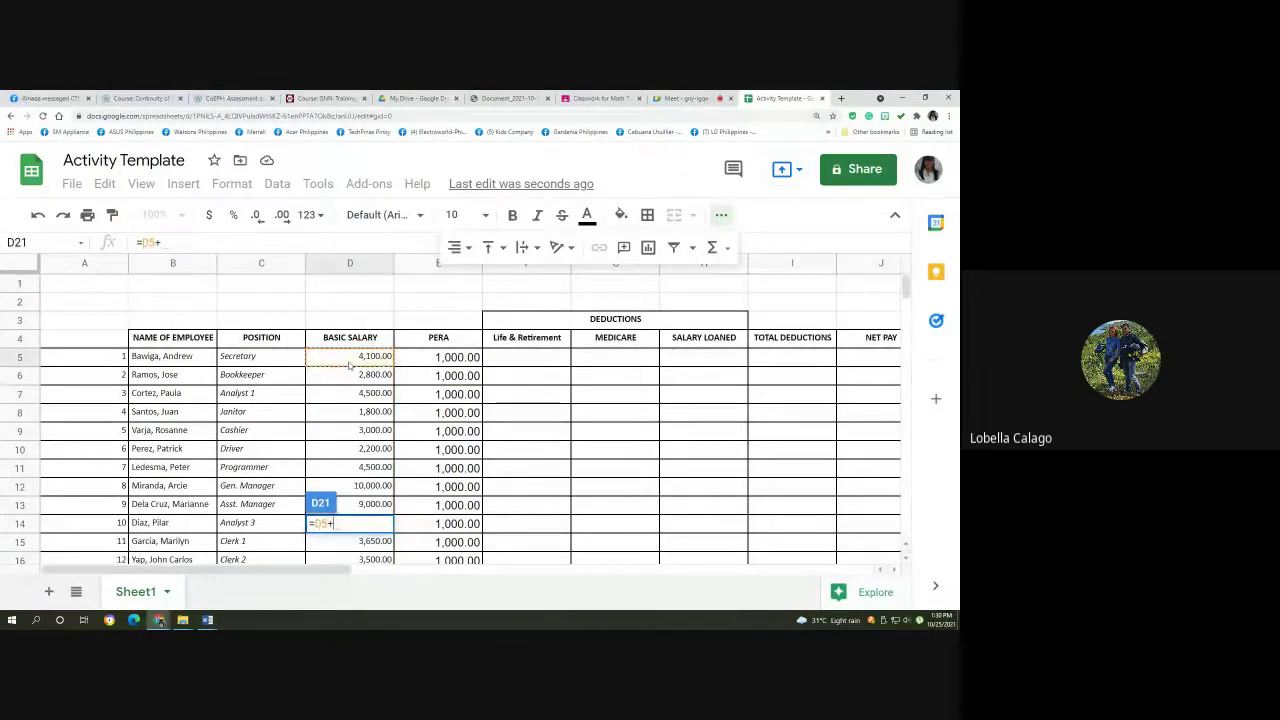
{"action": "left_click", "coordinate": [351, 377]}
{"action": "type", "text": "+"}
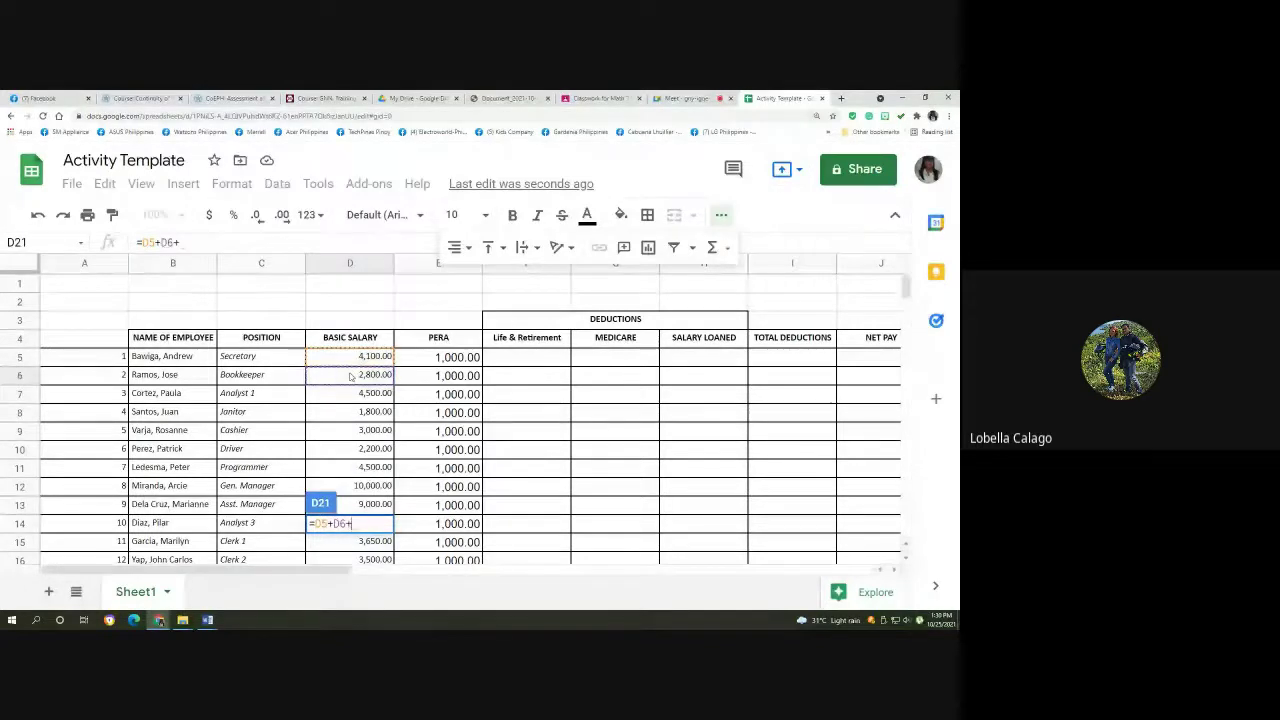
{"action": "left_click", "coordinate": [351, 400]}
{"action": "type", "text": "+"}
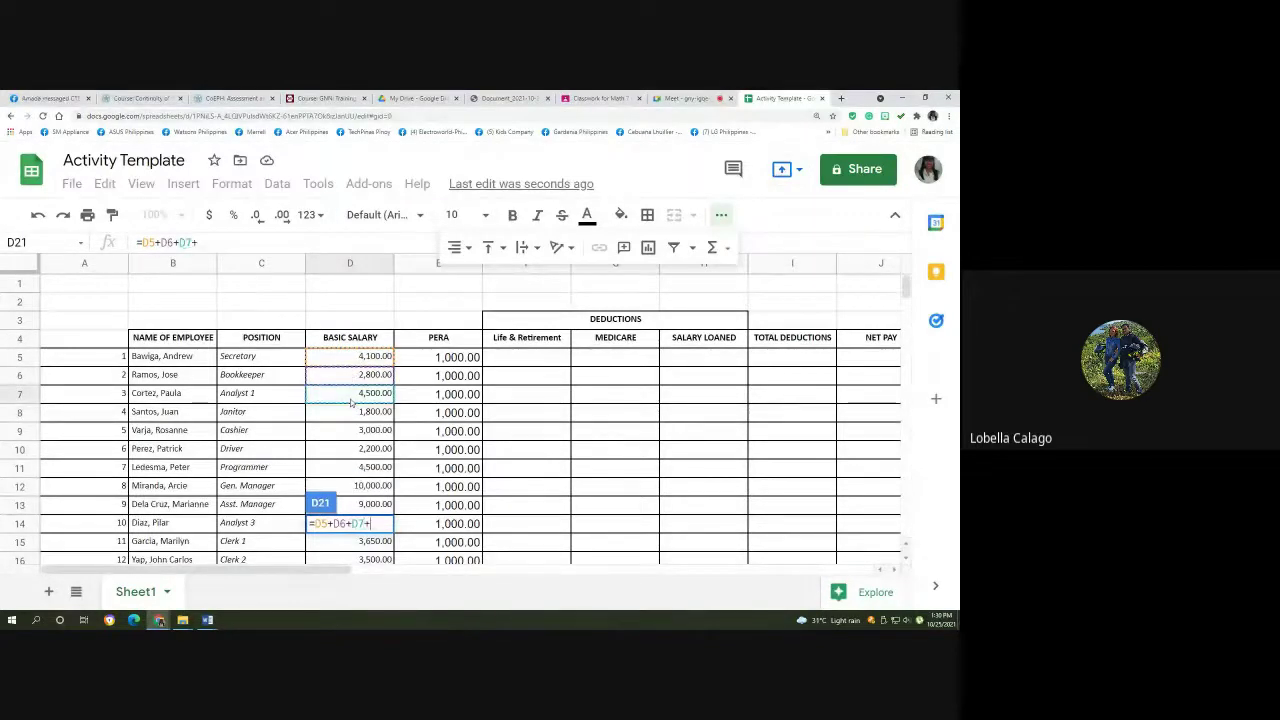
{"action": "left_click", "coordinate": [356, 415]}
{"action": "type", "text": "+"}
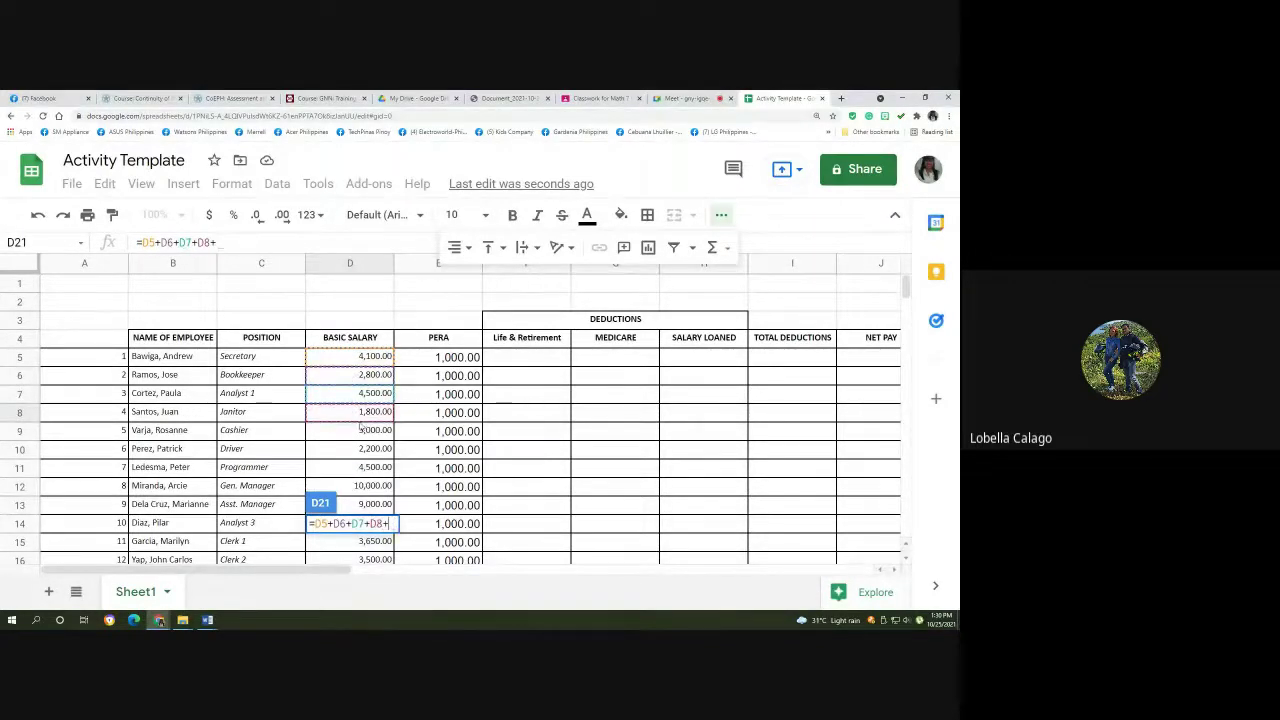
{"action": "left_click", "coordinate": [352, 432]}
{"action": "type", "text": "+"}
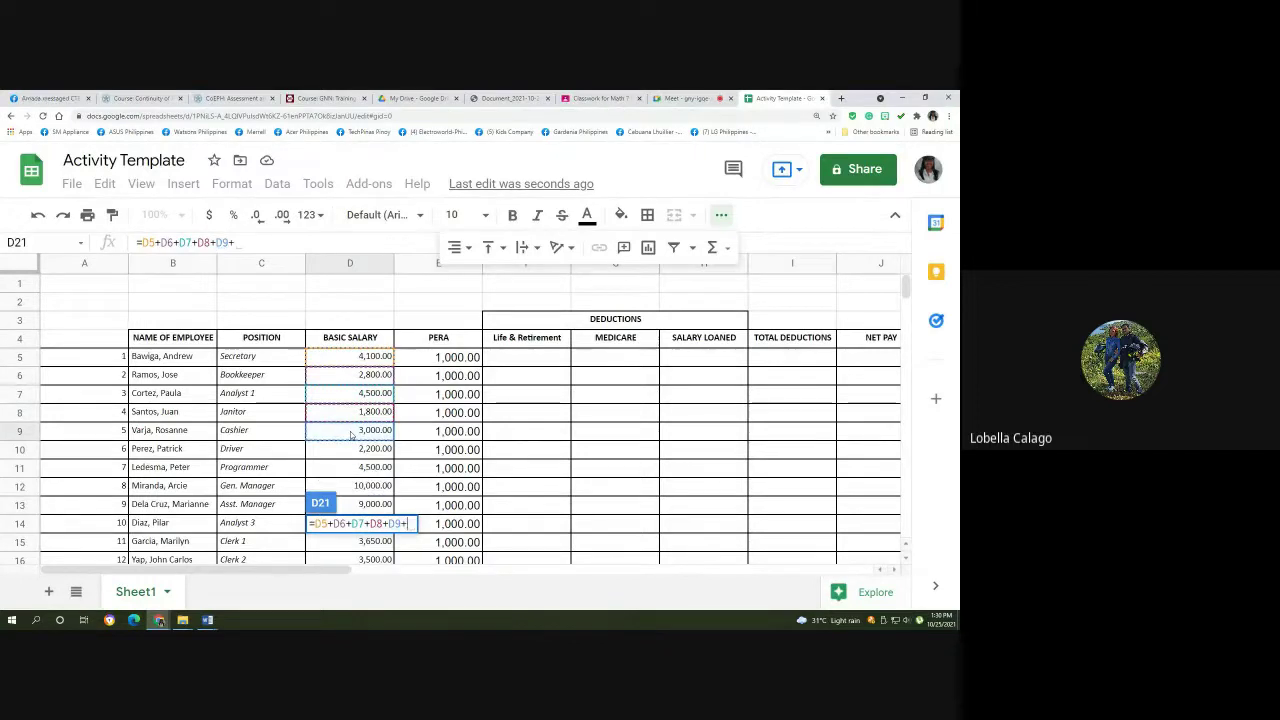
{"action": "left_click", "coordinate": [373, 456]}
{"action": "scroll", "coordinate": [370, 440], "scroll_direction": "down", "scroll_amount": 1}
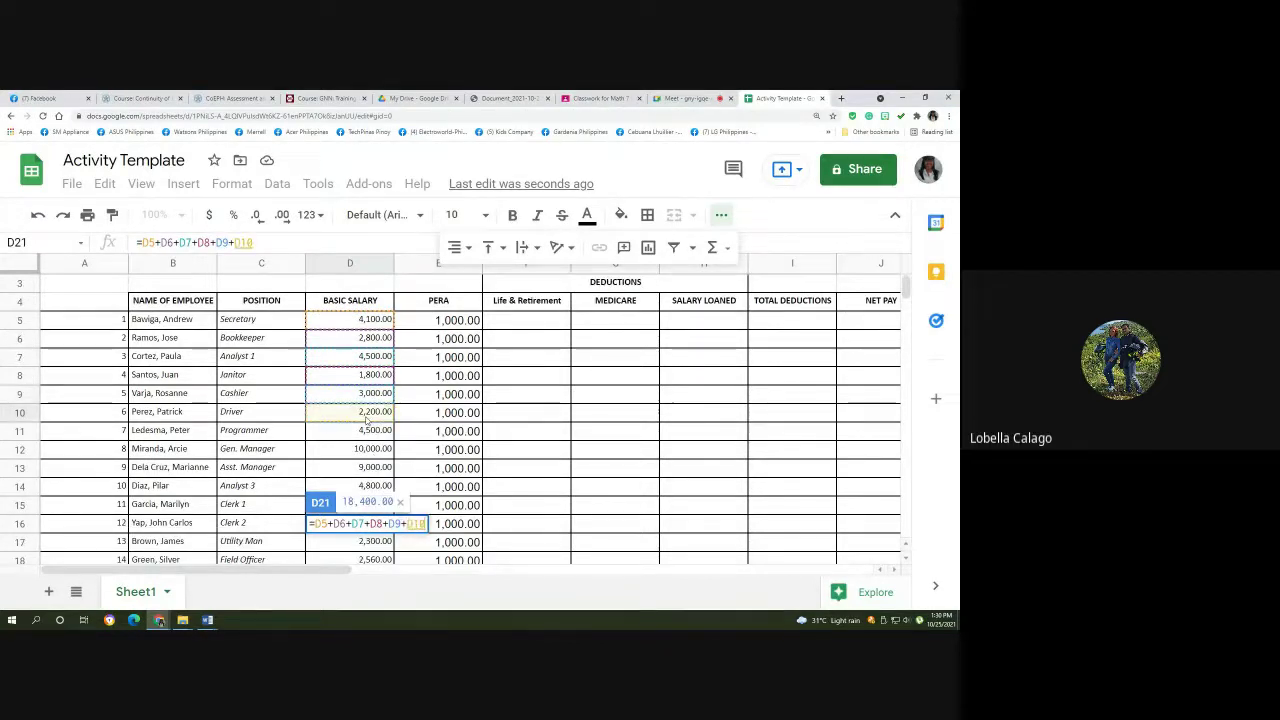
{"action": "type", "text": "+"}
{"action": "left_click", "coordinate": [364, 430]}
{"action": "type", "text": "+"}
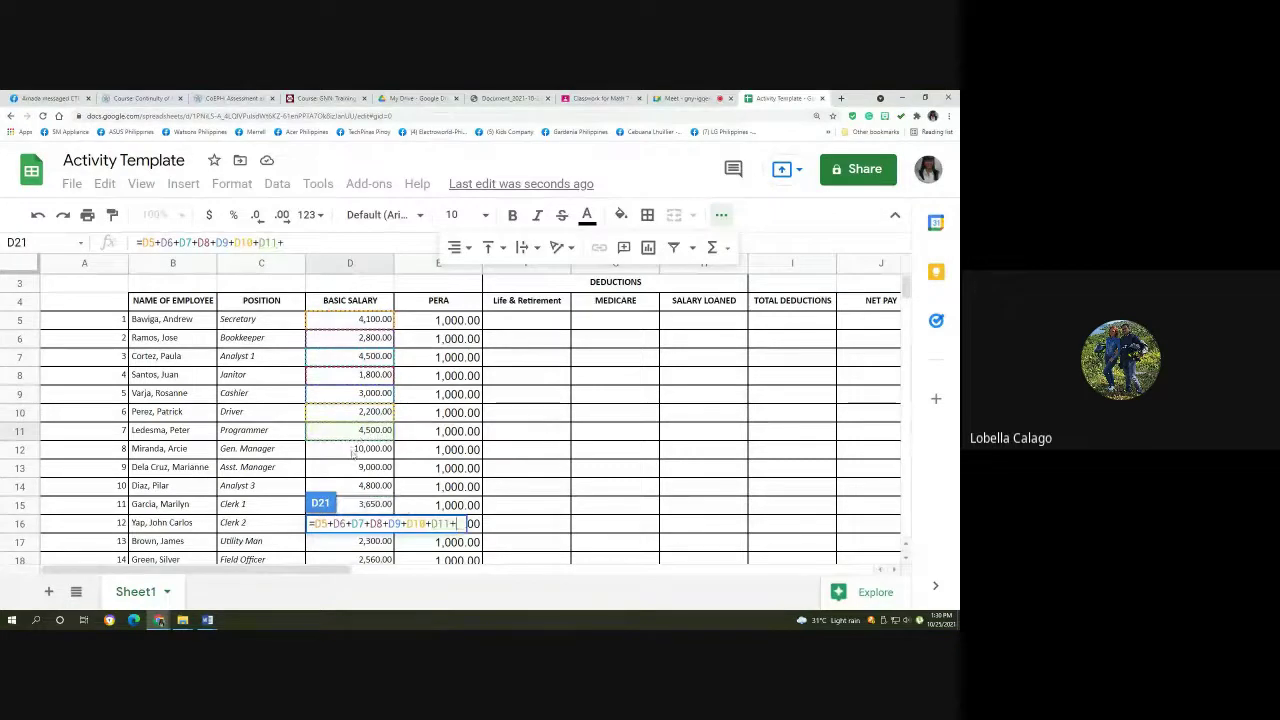
{"action": "left_click", "coordinate": [352, 452]}
{"action": "type", "text": "+"}
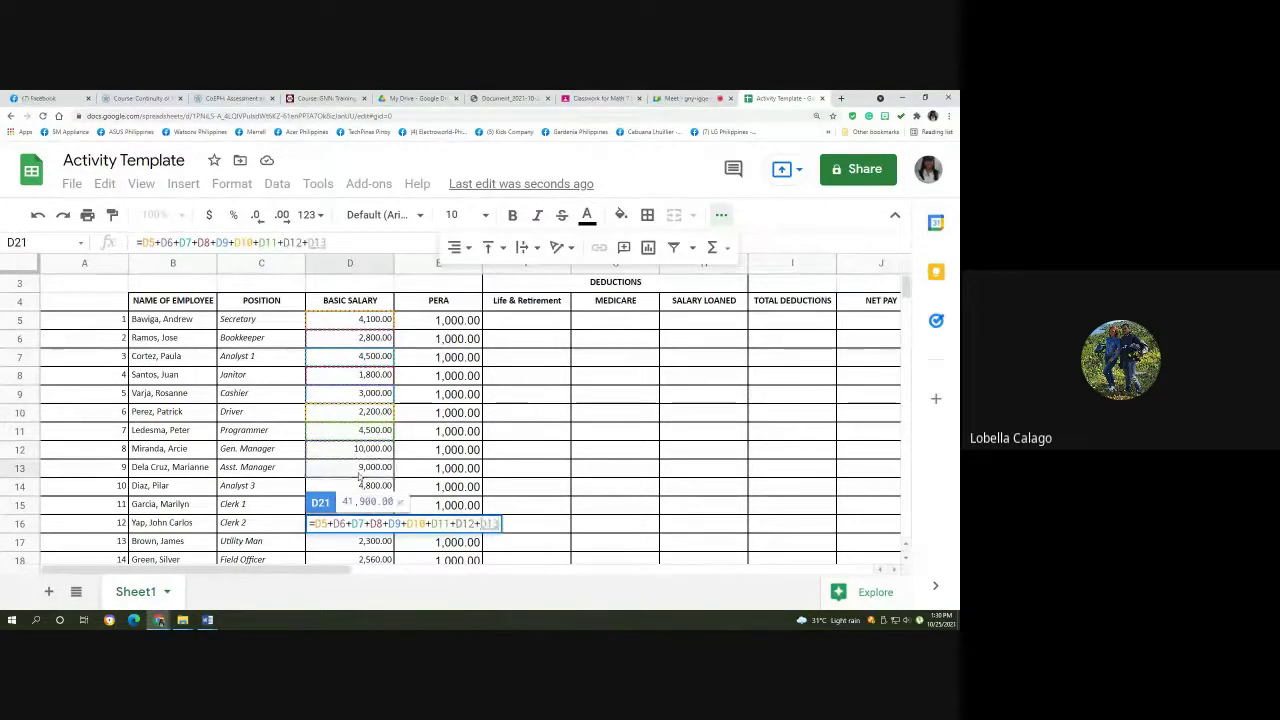
{"action": "left_click", "coordinate": [360, 470]}
{"action": "type", "text": "+"}
{"action": "left_click", "coordinate": [362, 485]}
{"action": "scroll", "coordinate": [397, 478], "scroll_direction": "down", "scroll_amount": 2}
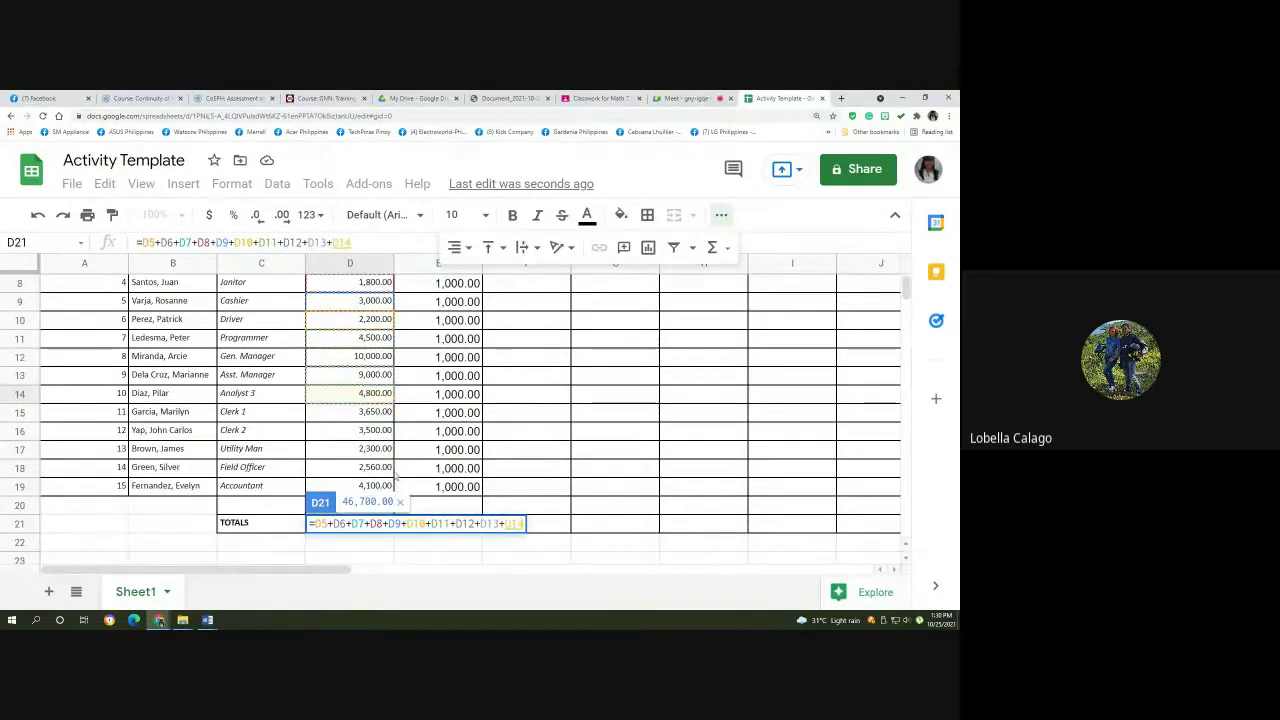
{"action": "type", "text": "+"}
{"action": "left_click", "coordinate": [352, 415]}
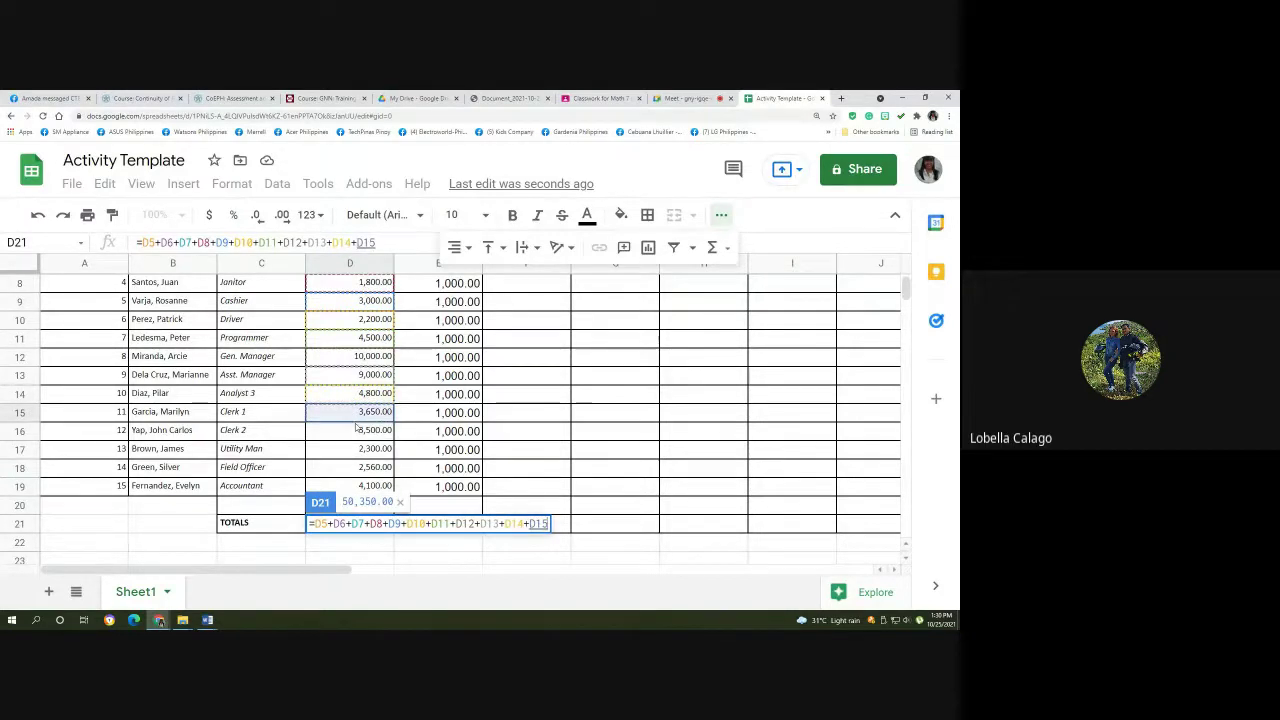
{"action": "type", "text": "+"}
{"action": "left_click", "coordinate": [355, 430]}
{"action": "type", "text": "+"}
{"action": "left_click", "coordinate": [360, 449]}
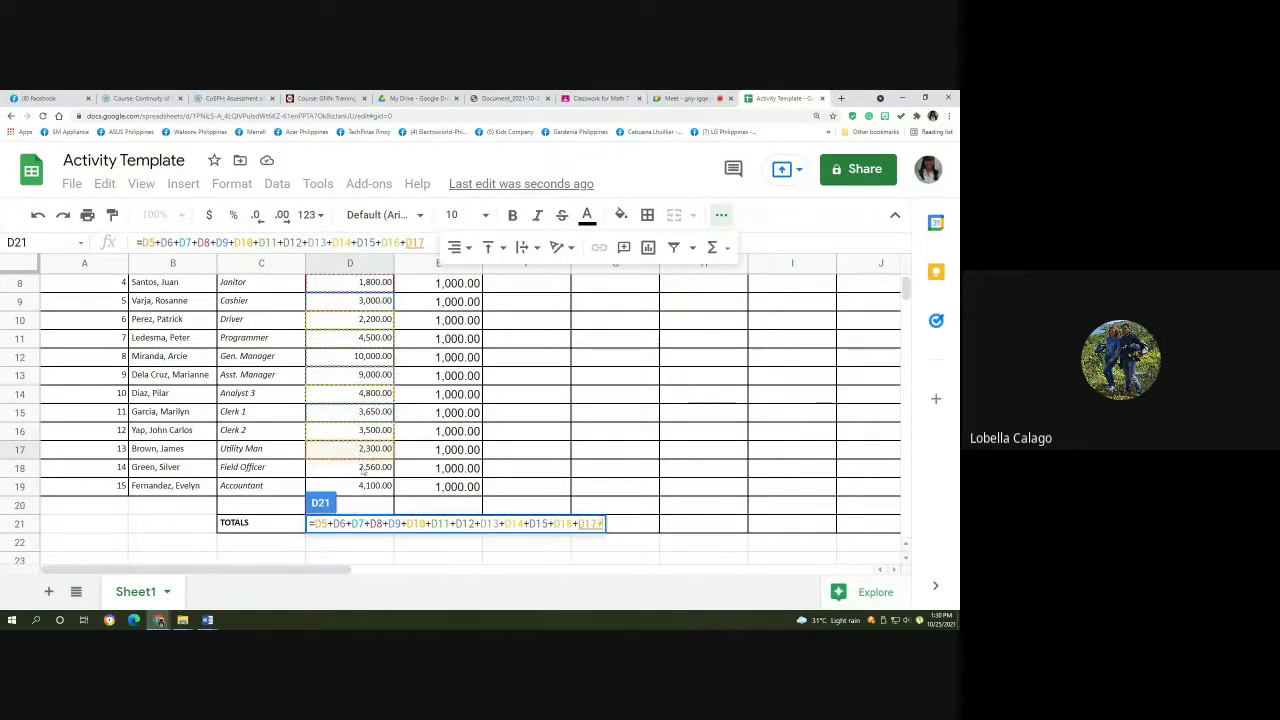
{"action": "type", "text": "+"}
{"action": "left_click", "coordinate": [362, 470]}
{"action": "type", "text": "+"}
{"action": "left_click", "coordinate": [360, 473]}
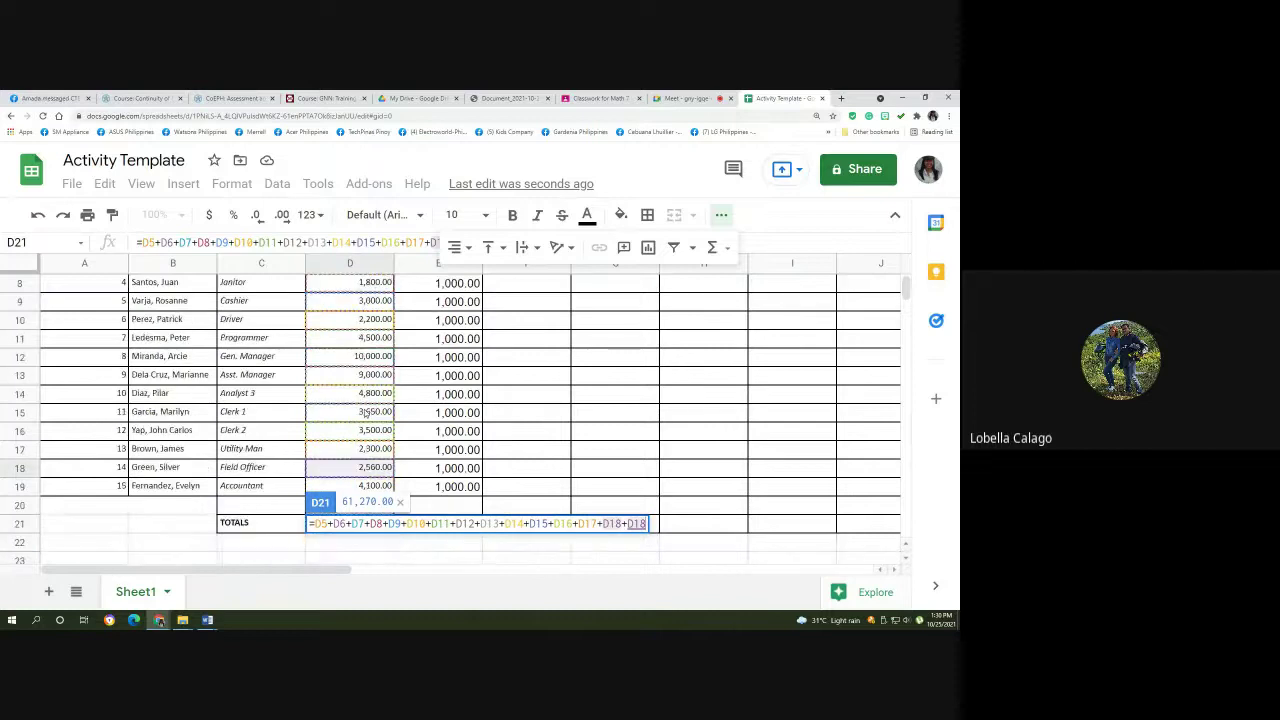
{"action": "scroll", "coordinate": [365, 413], "scroll_direction": "down", "scroll_amount": 1}
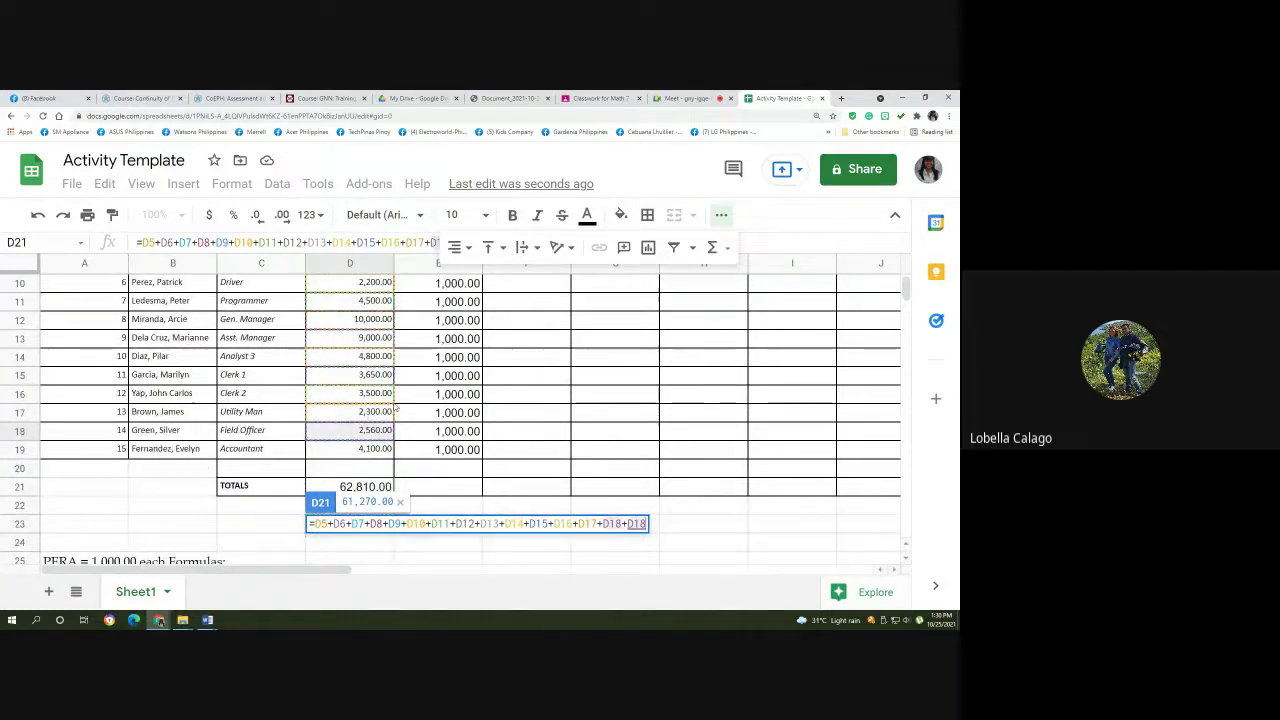
{"action": "key", "text": "Return"}
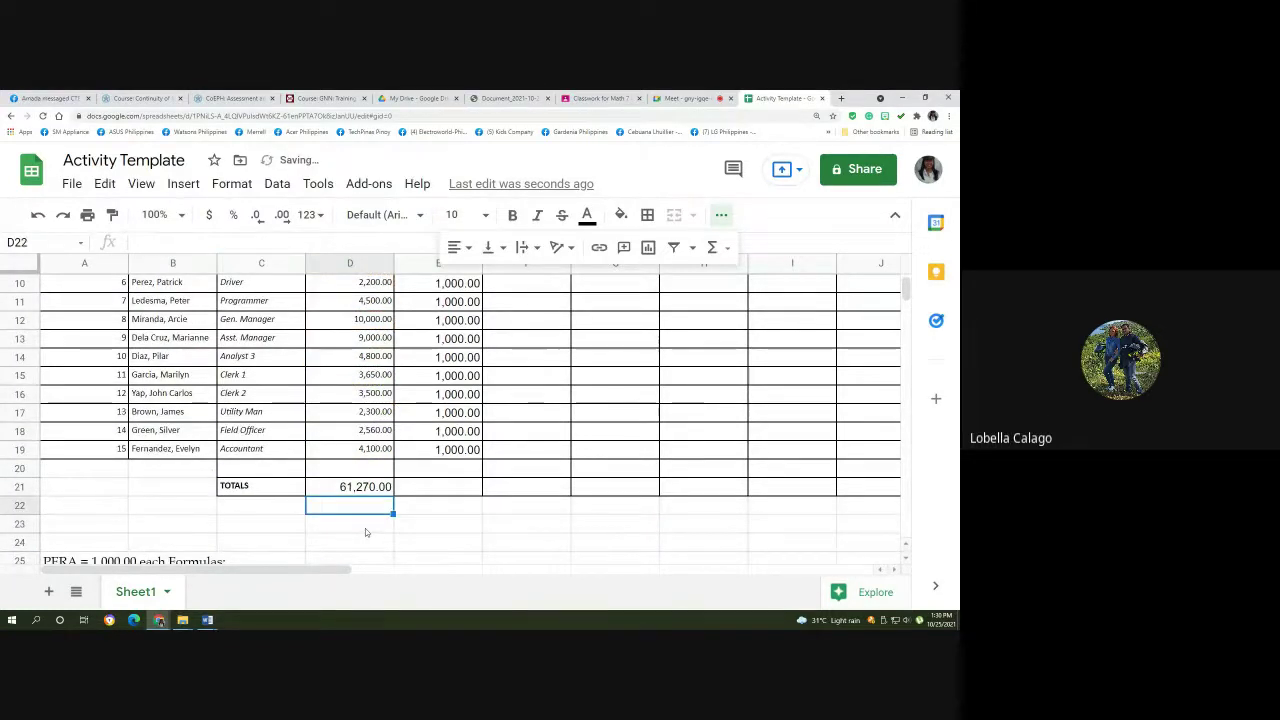
Total the PERA column in cell E21 with the SUM function over E5:E19.
{"action": "scroll", "coordinate": [366, 530], "scroll_direction": "up", "scroll_amount": 2}
{"action": "scroll", "coordinate": [365, 526], "scroll_direction": "down", "scroll_amount": 1}
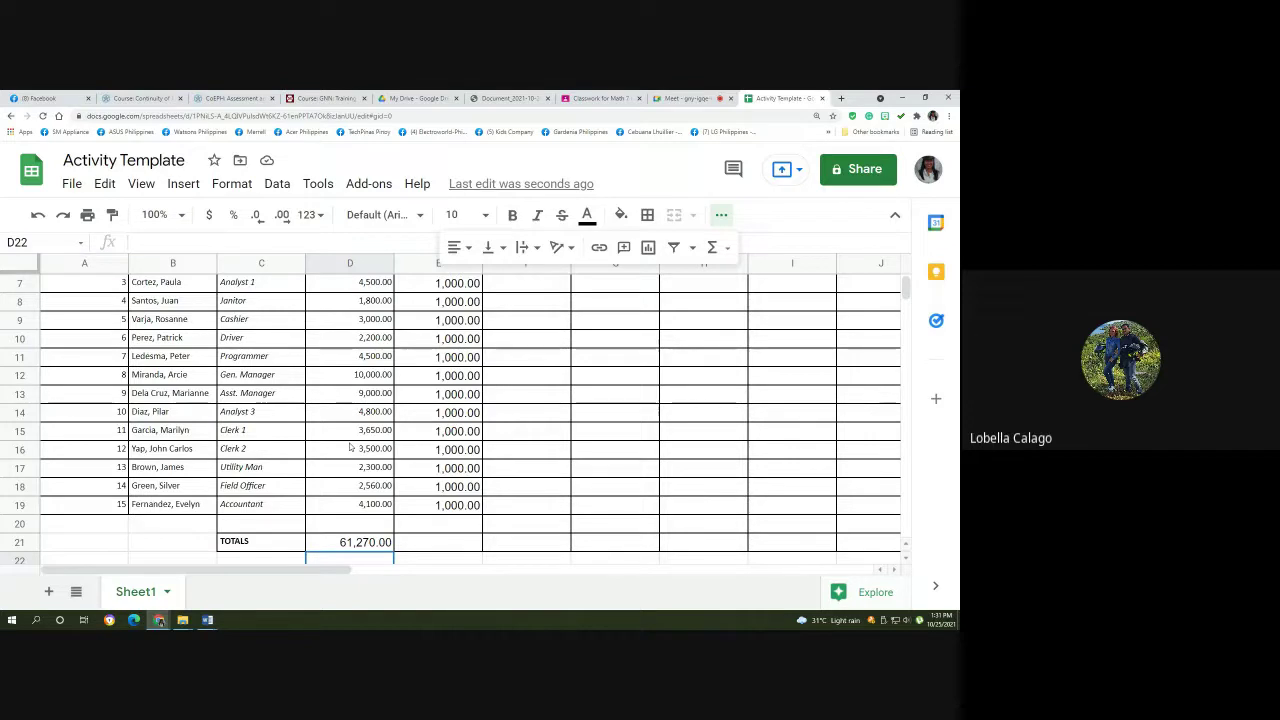
{"action": "left_click", "coordinate": [463, 545]}
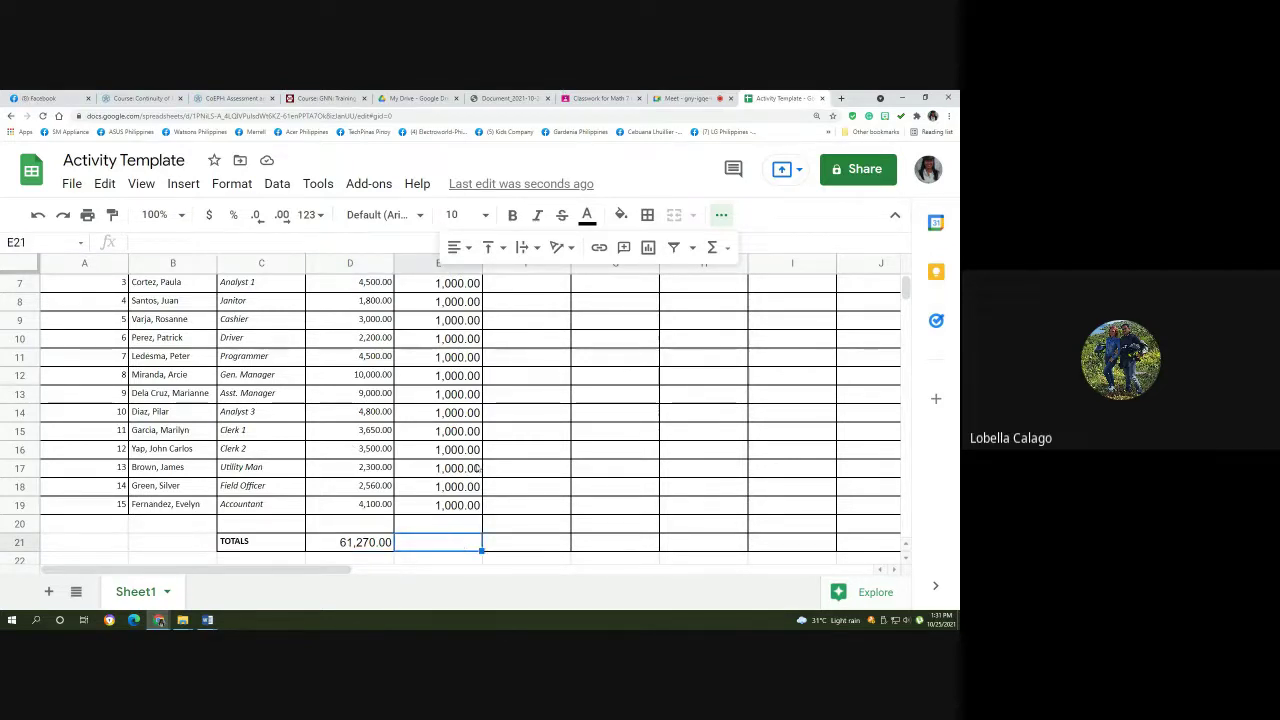
{"action": "scroll", "coordinate": [478, 468], "scroll_direction": "up", "scroll_amount": 2}
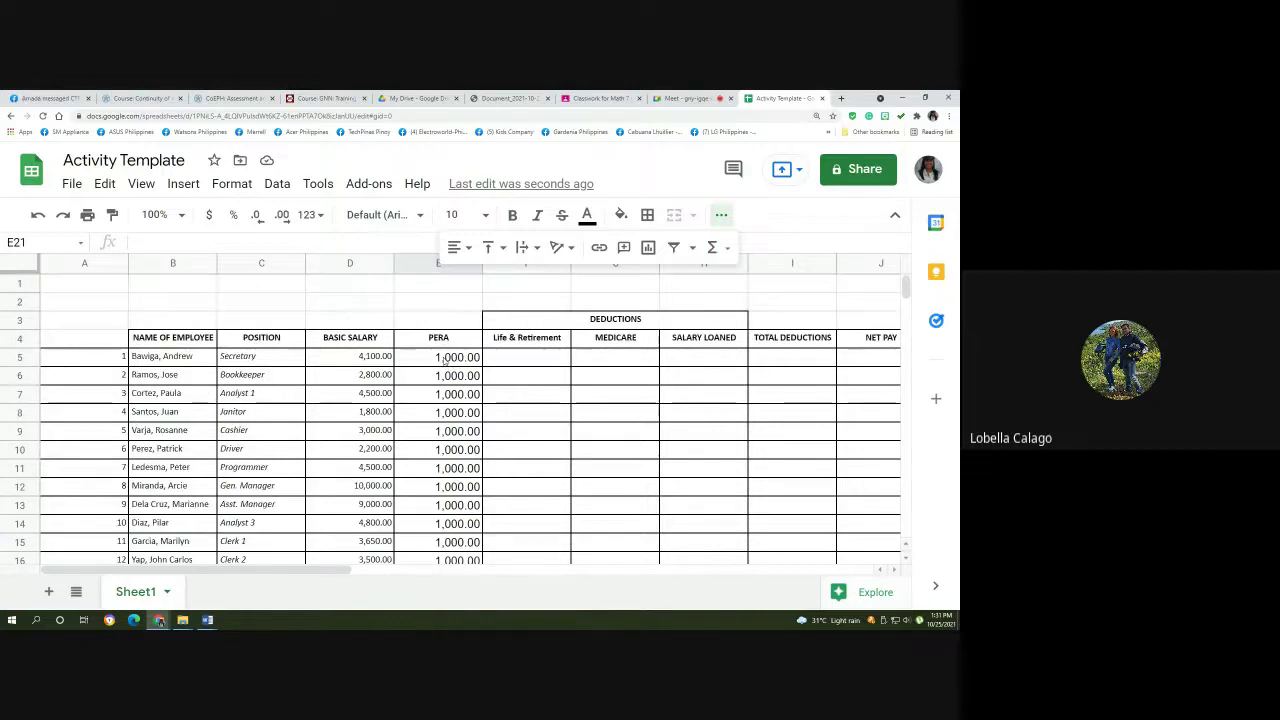
{"action": "scroll", "coordinate": [444, 358], "scroll_direction": "down", "scroll_amount": 3}
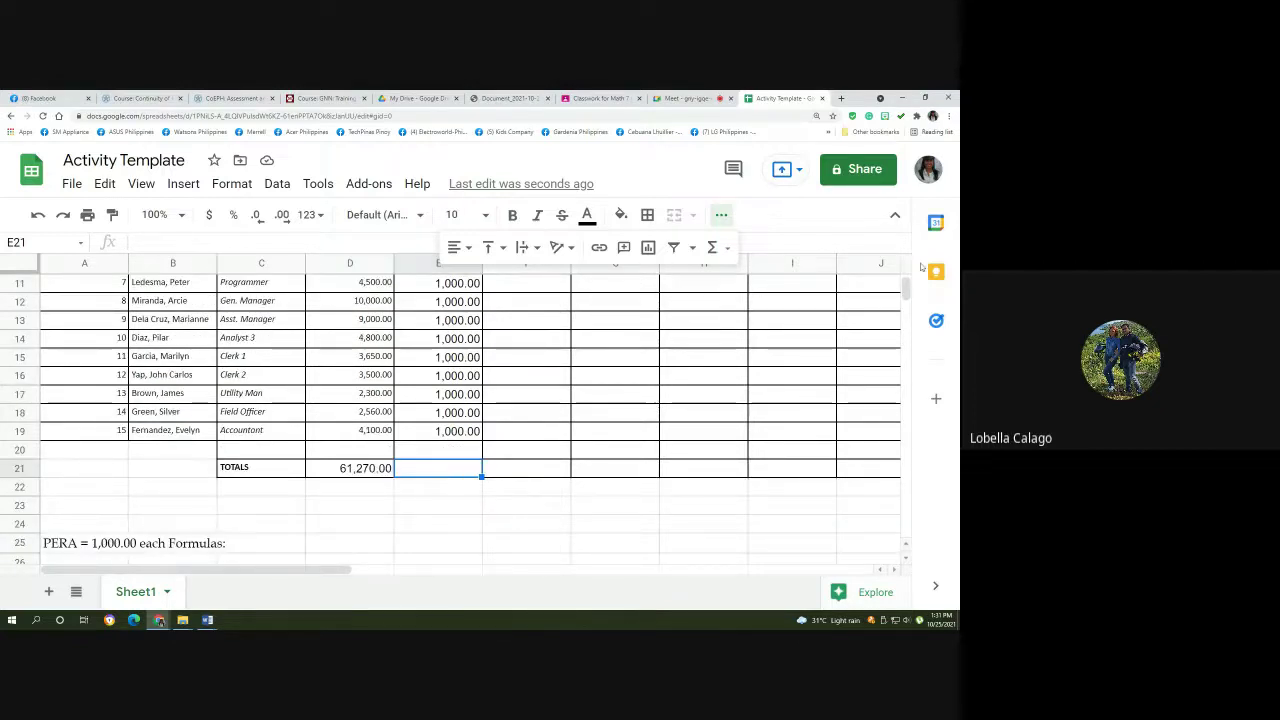
{"action": "left_click", "coordinate": [712, 247]}
{"action": "left_click", "coordinate": [728, 280]}
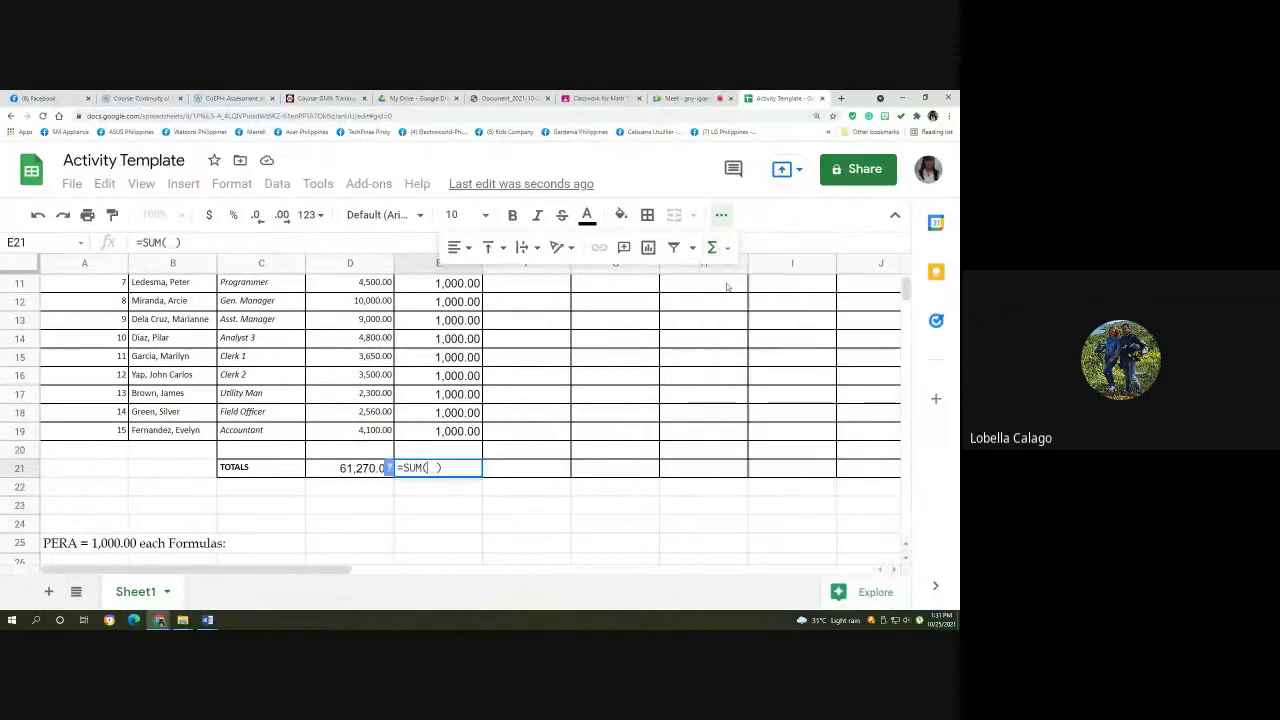
{"action": "scroll", "coordinate": [450, 420], "scroll_direction": "up", "scroll_amount": 3}
{"action": "left_click", "coordinate": [440, 360]}
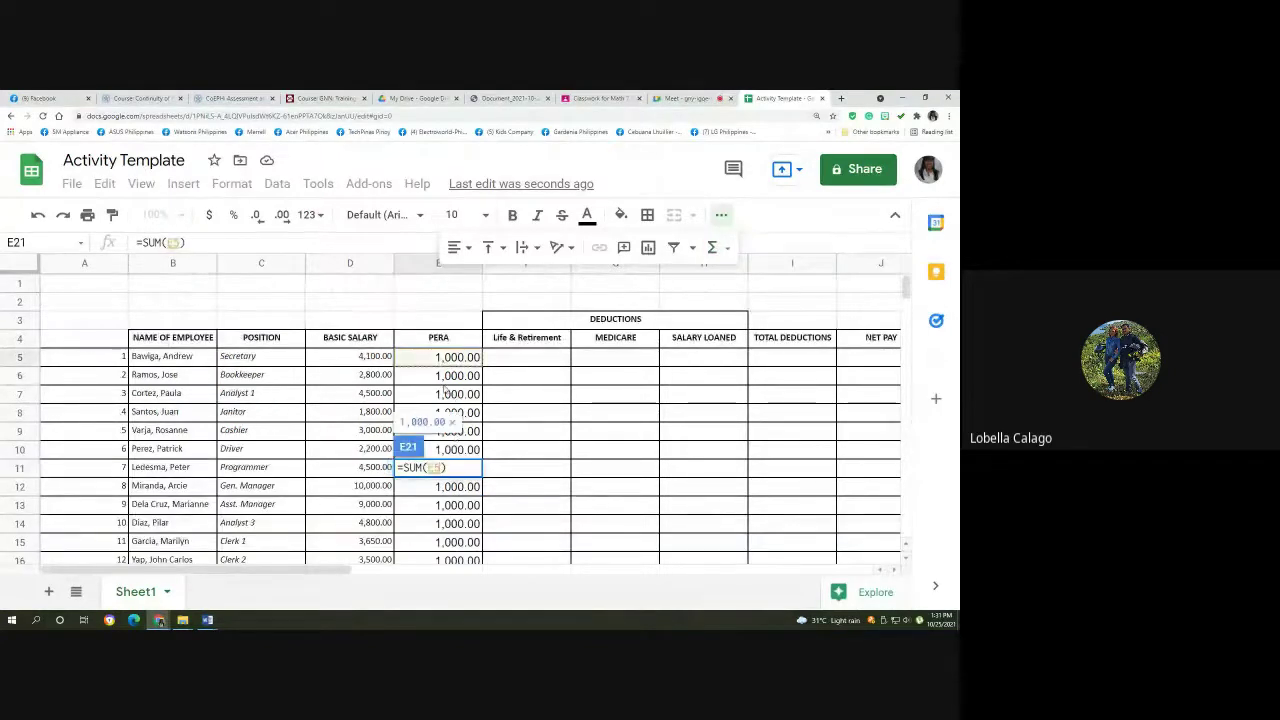
{"action": "left_click_drag", "start_coordinate": [447, 393], "coordinate": [450, 495]}
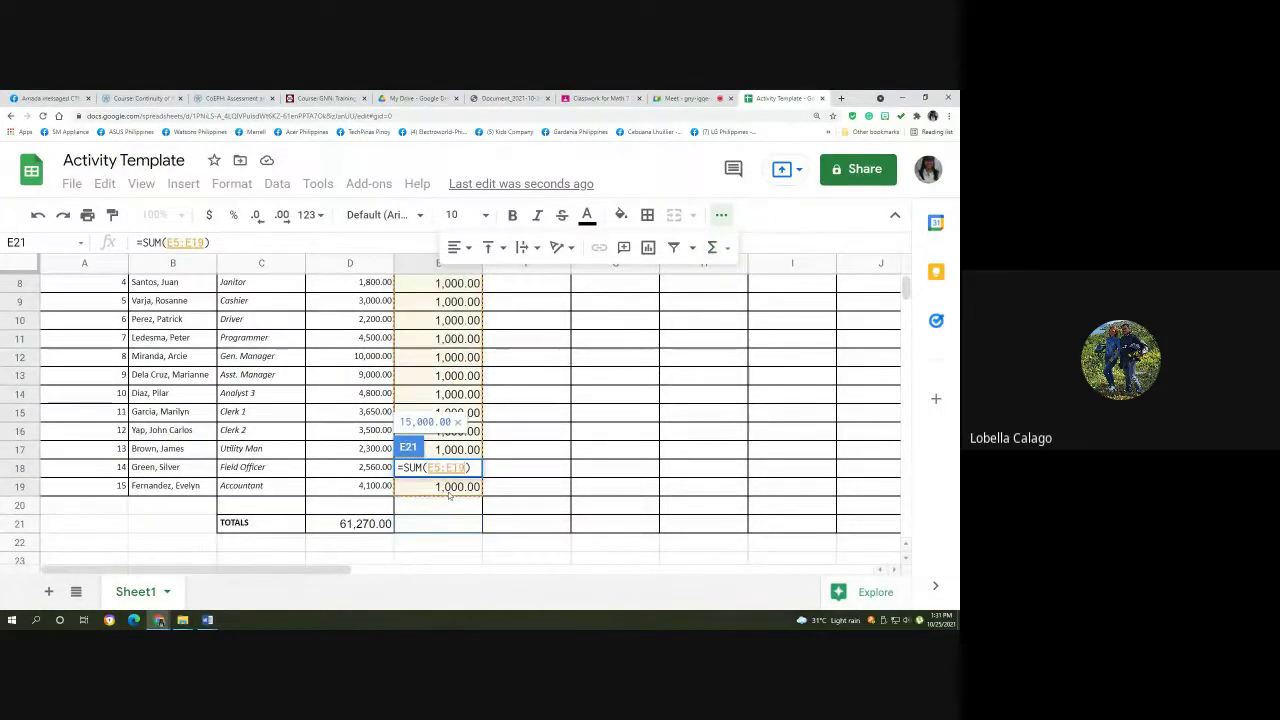
{"action": "key", "text": "Return"}
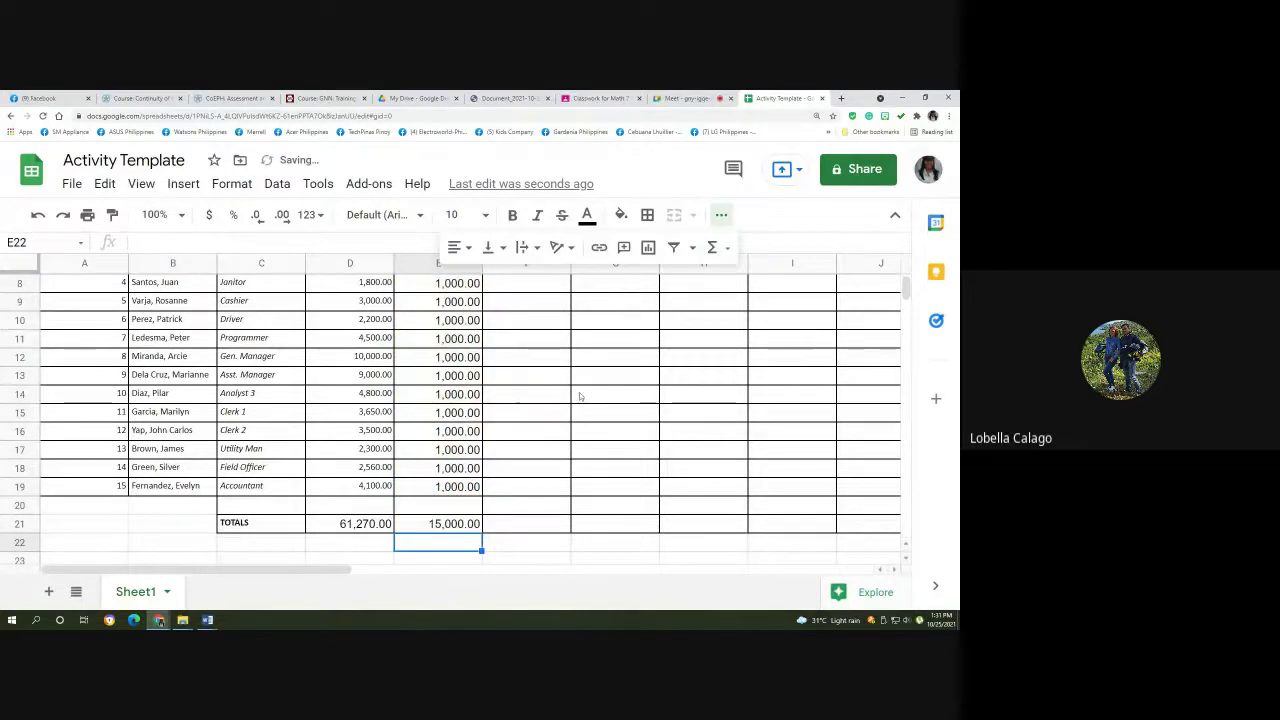
Examine the formula notes below the table, select the Life & Ret. note in A27, and return to the payroll table's header rows.
{"action": "scroll", "coordinate": [551, 370], "scroll_direction": "up", "scroll_amount": 2}
{"action": "scroll", "coordinate": [551, 370], "scroll_direction": "down", "scroll_amount": 4}
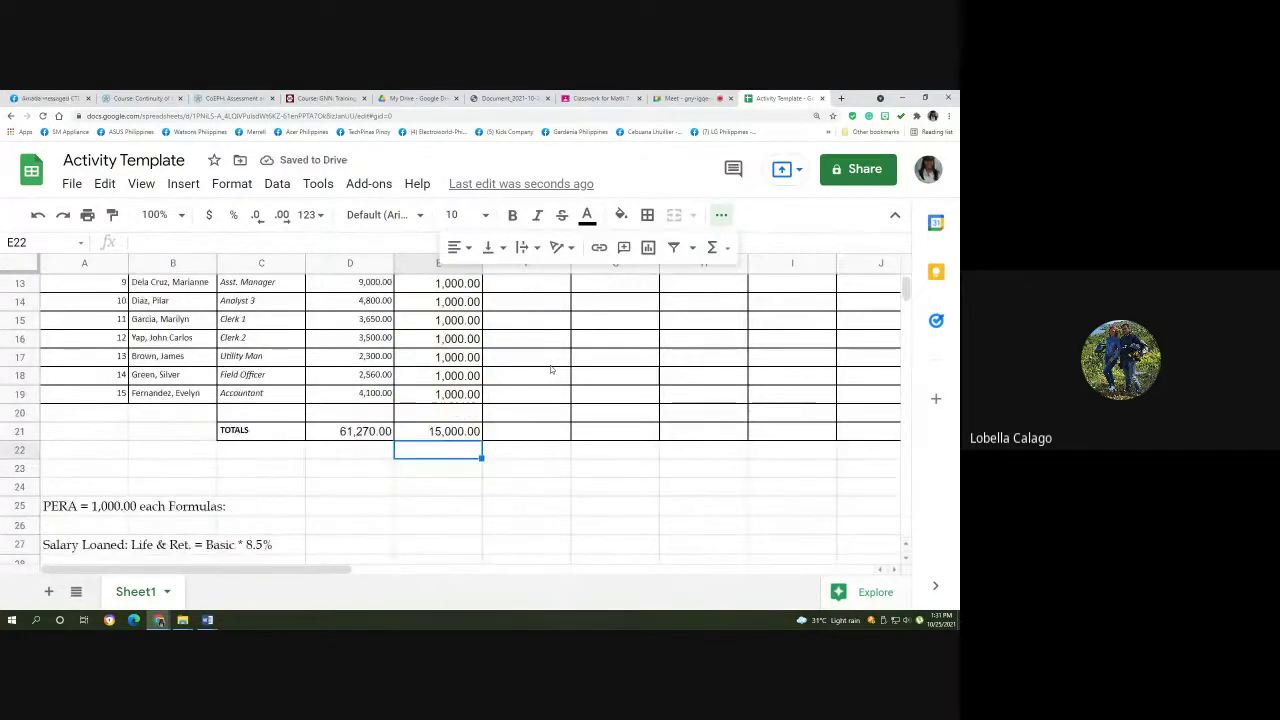
{"action": "scroll", "coordinate": [551, 370], "scroll_direction": "down", "scroll_amount": 1}
{"action": "scroll", "coordinate": [551, 370], "scroll_direction": "up", "scroll_amount": 3}
{"action": "scroll", "coordinate": [551, 370], "scroll_direction": "down", "scroll_amount": 4}
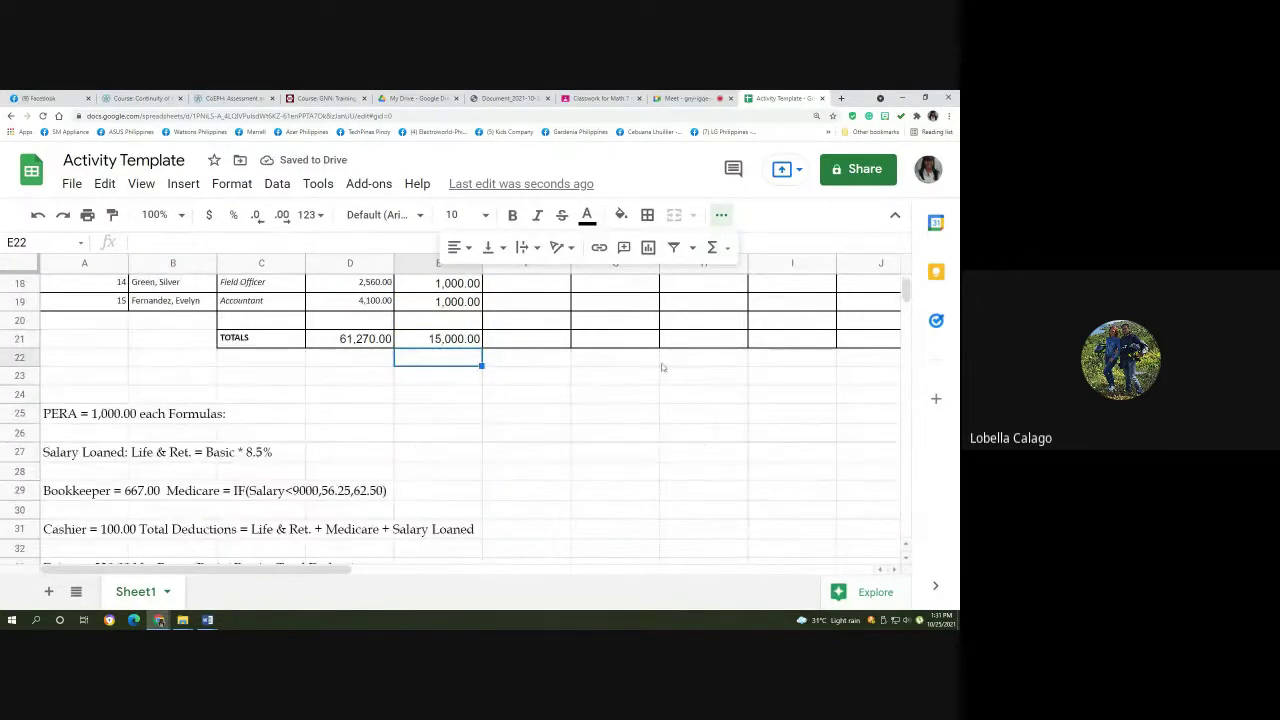
{"action": "left_click", "coordinate": [112, 452]}
{"action": "scroll", "coordinate": [575, 449], "scroll_direction": "up", "scroll_amount": 6}
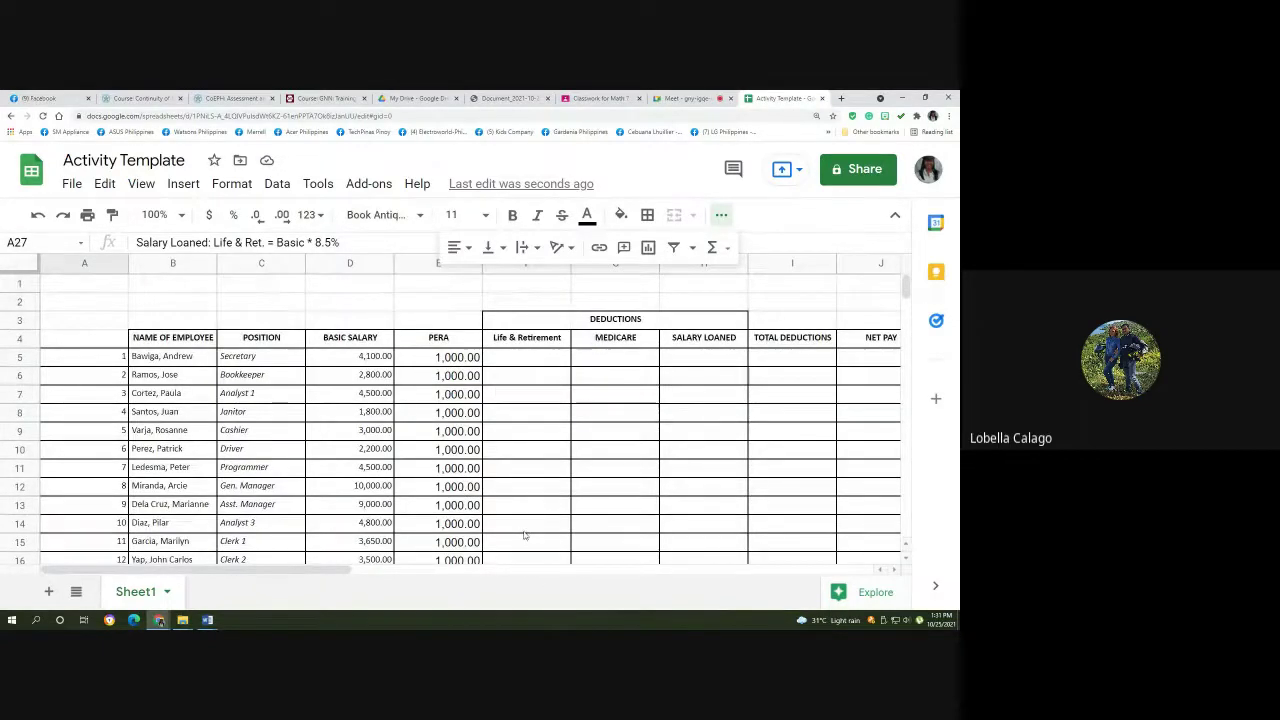
Examine the empty deduction and net pay columns from F5 to J5 and the matching formula notes below the table.
{"action": "scroll", "coordinate": [524, 535], "scroll_direction": "down", "scroll_amount": 2}
{"action": "scroll", "coordinate": [568, 507], "scroll_direction": "up", "scroll_amount": 2}
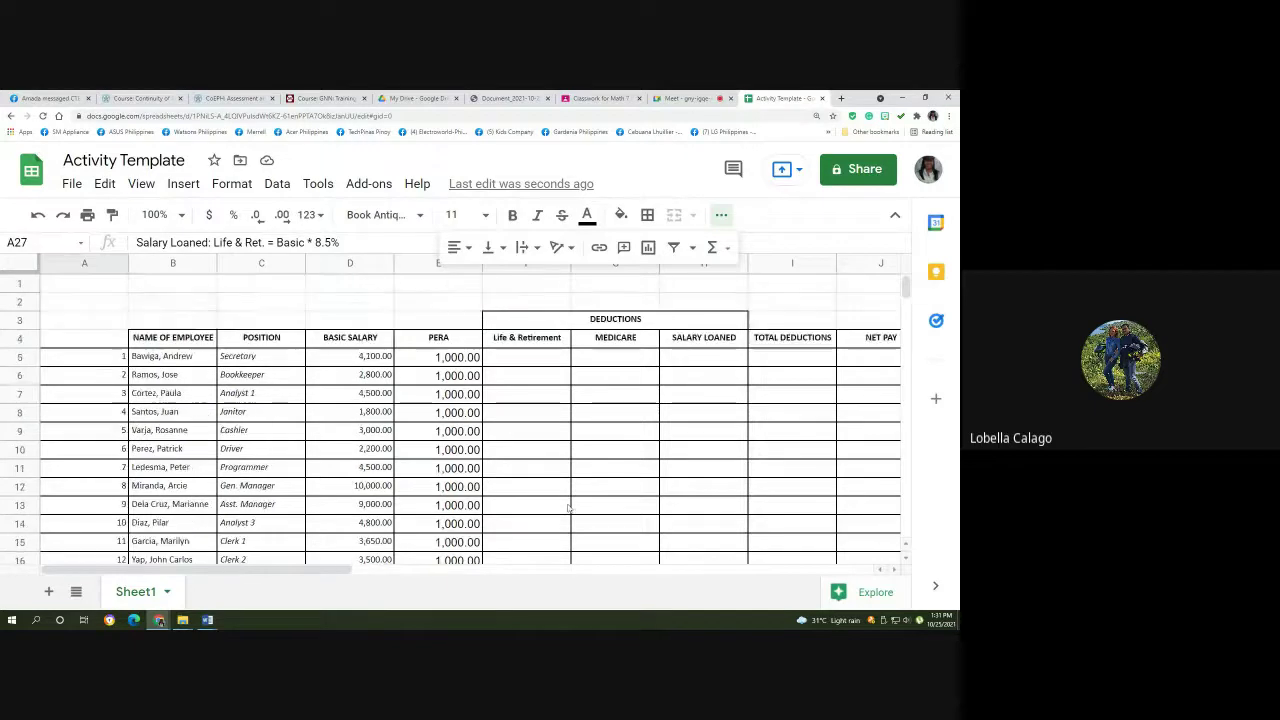
{"action": "left_click_drag", "start_coordinate": [531, 357], "coordinate": [341, 364]}
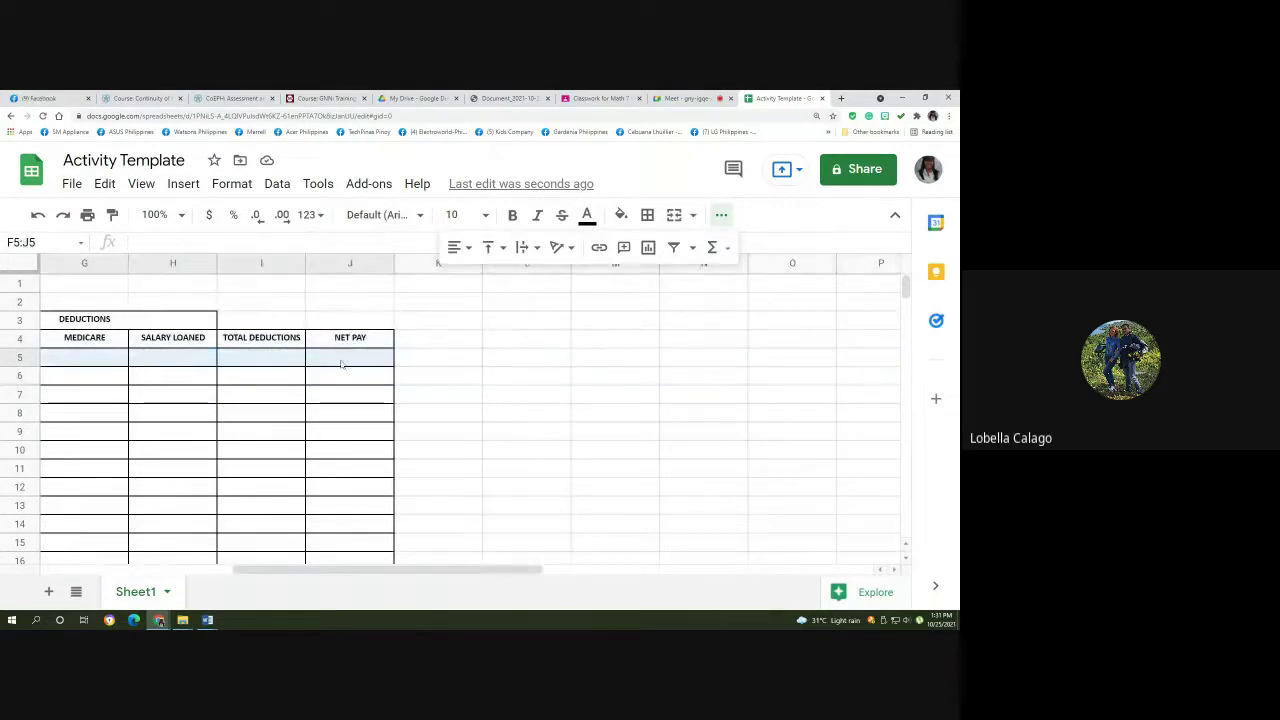
{"action": "left_click_drag", "start_coordinate": [248, 568], "coordinate": [160, 572]}
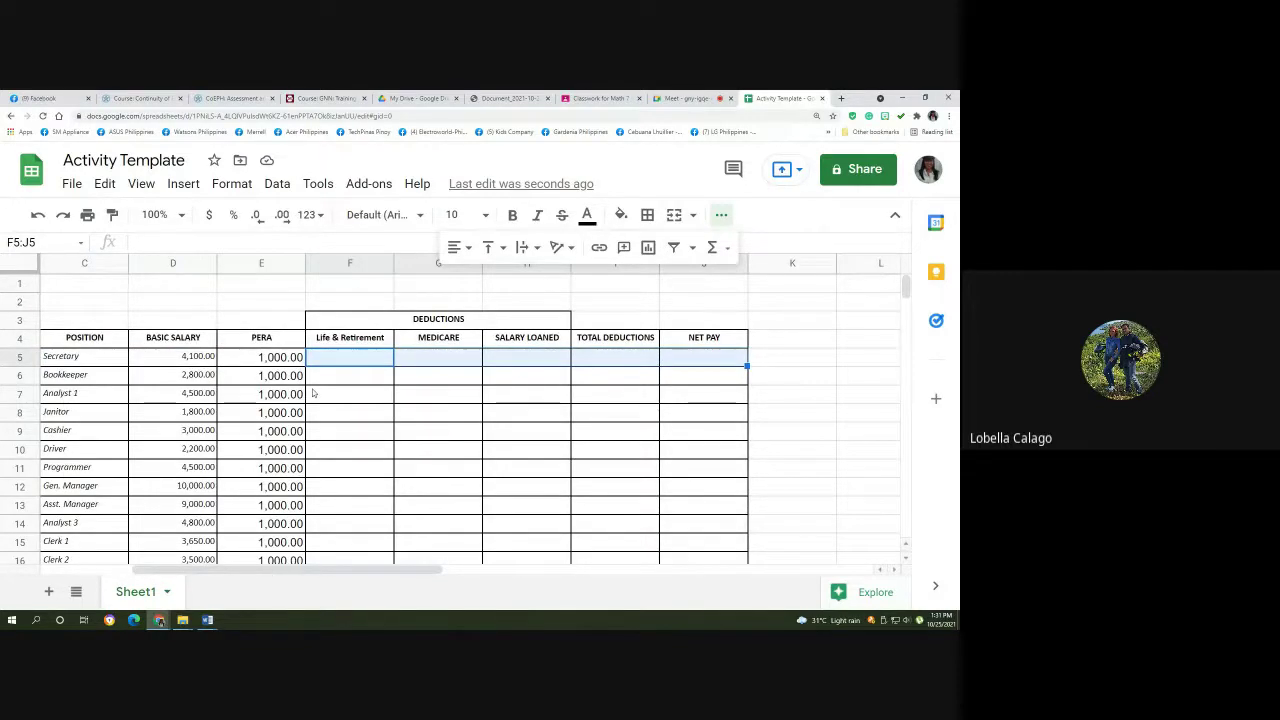
{"action": "scroll", "coordinate": [312, 393], "scroll_direction": "down", "scroll_amount": 5}
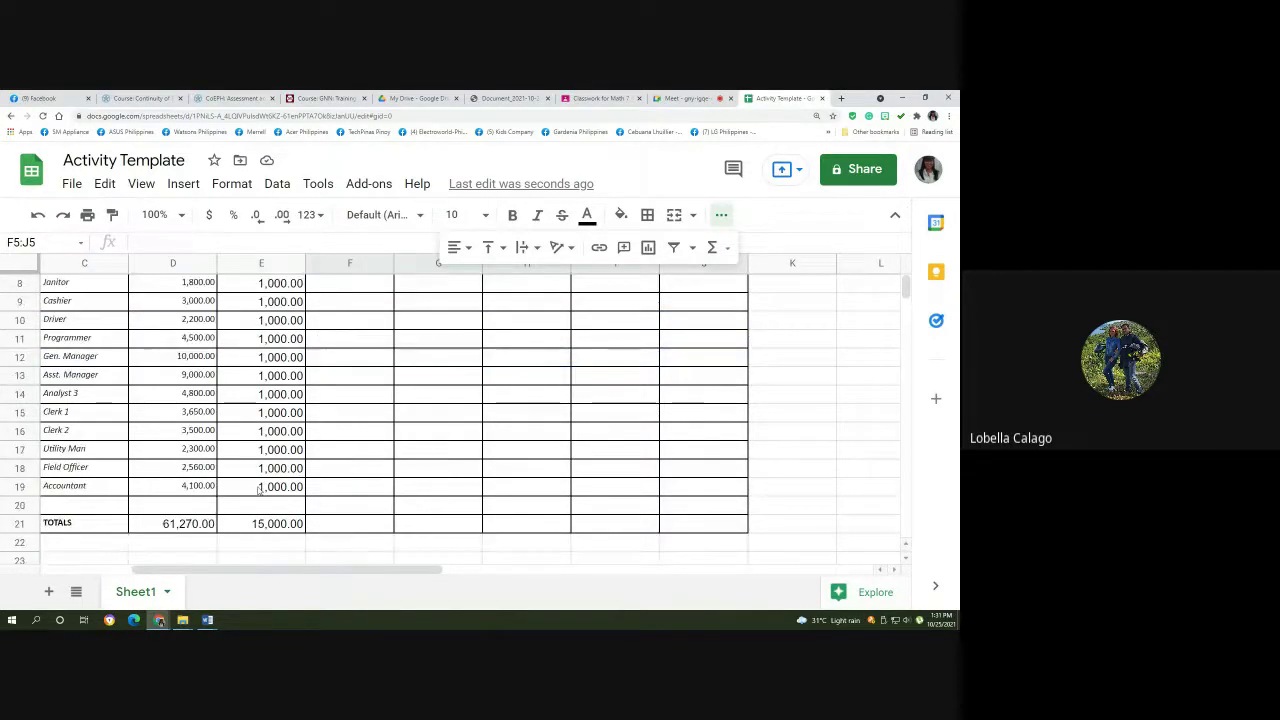
{"action": "left_click_drag", "start_coordinate": [358, 572], "coordinate": [268, 572]}
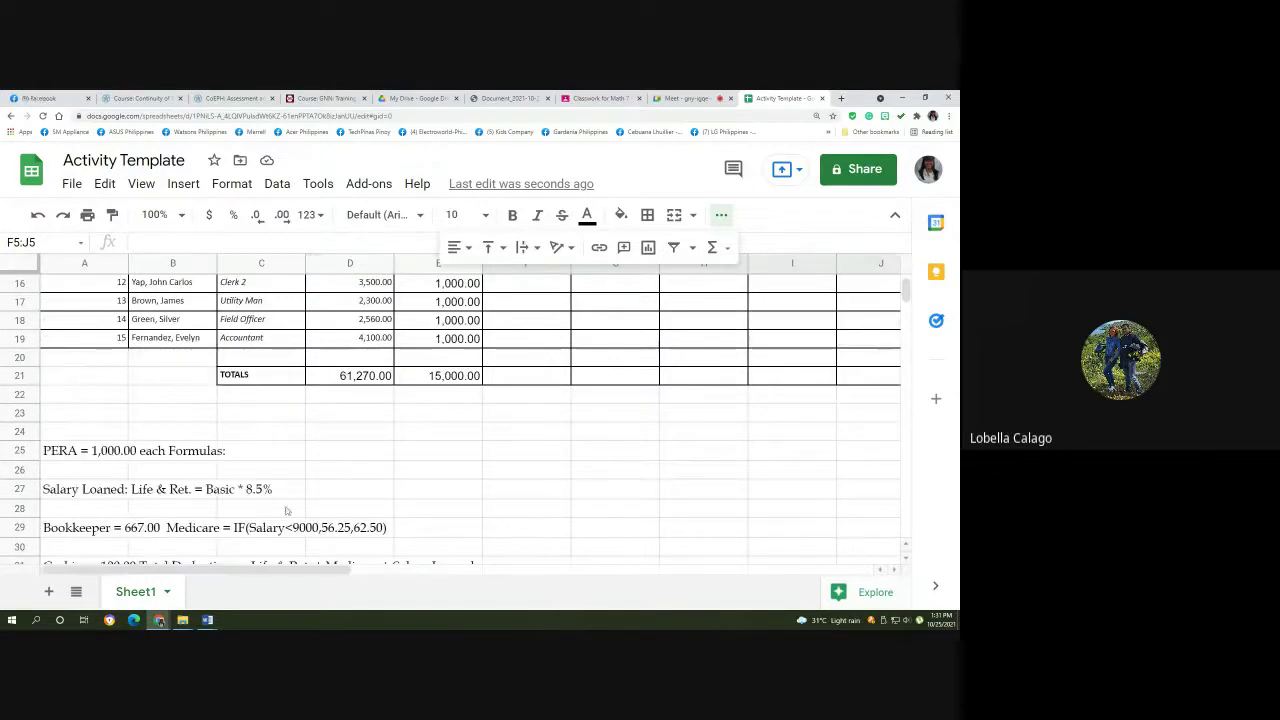
{"action": "scroll", "coordinate": [500, 495], "scroll_direction": "up", "scroll_amount": 5}
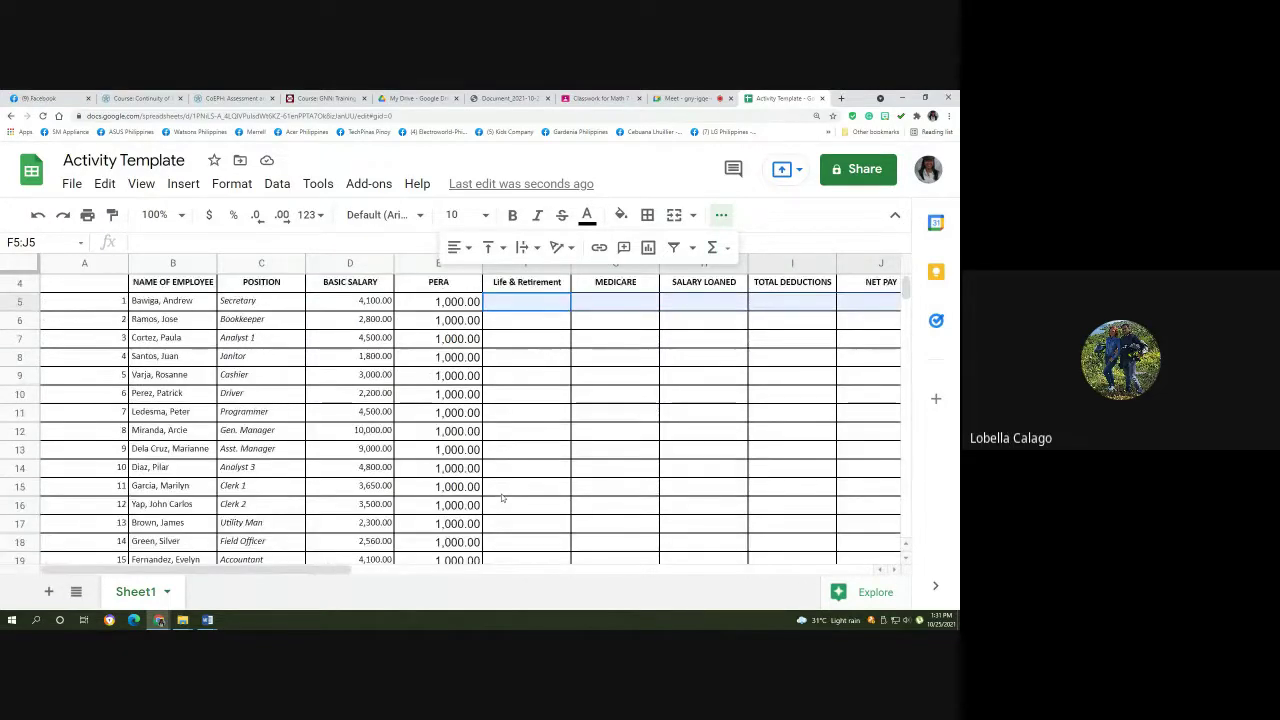
{"action": "left_click", "coordinate": [715, 368]}
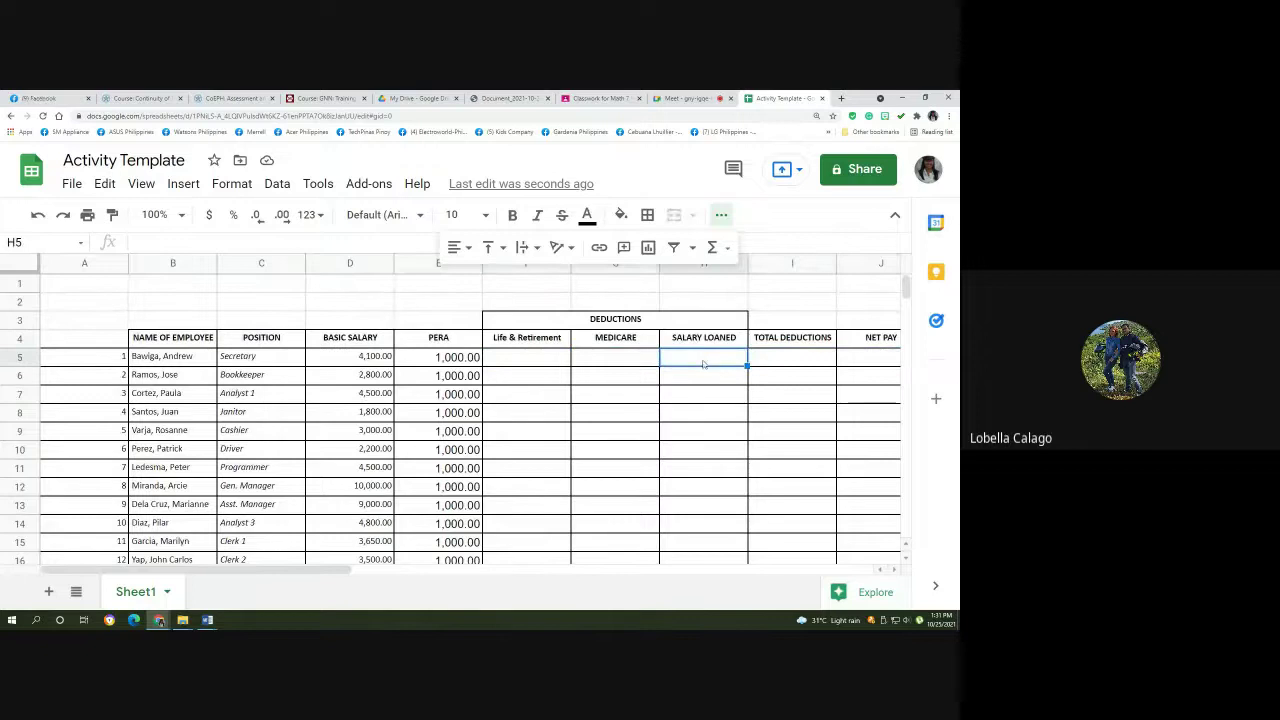
{"action": "scroll", "coordinate": [311, 463], "scroll_direction": "down", "scroll_amount": 3}
{"action": "scroll", "coordinate": [311, 463], "scroll_direction": "down", "scroll_amount": 1}
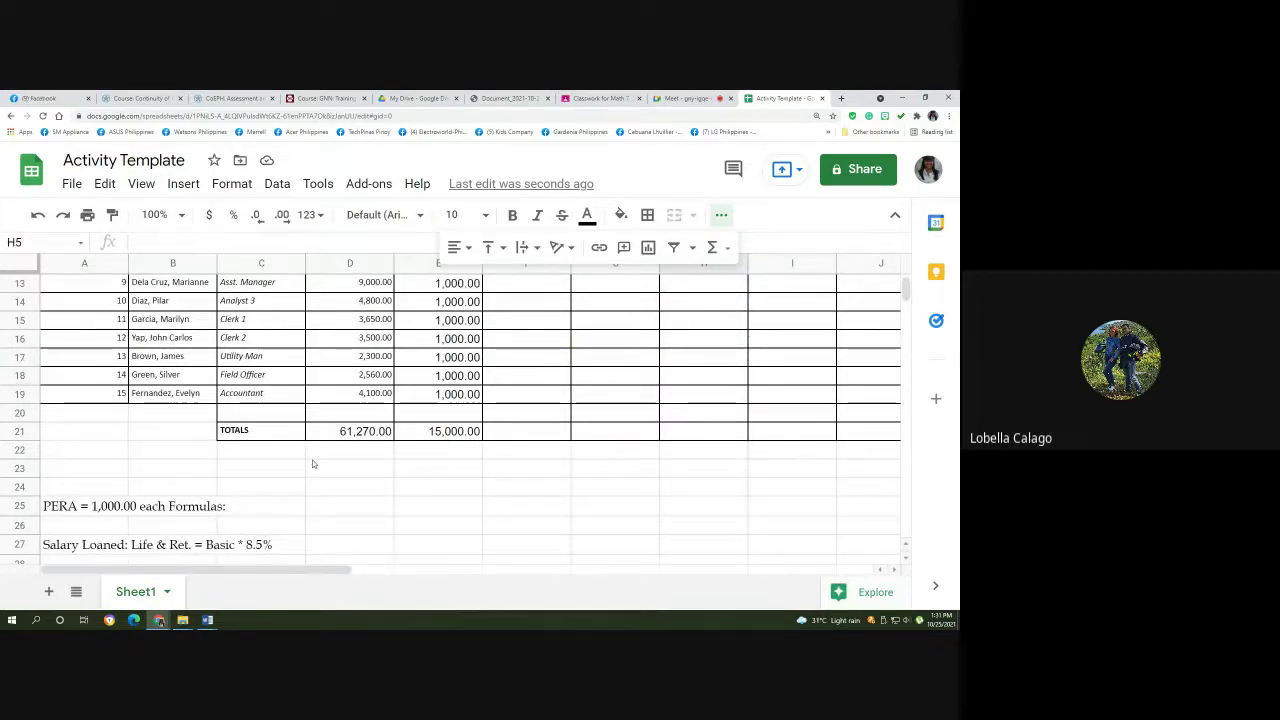
{"action": "scroll", "coordinate": [312, 463], "scroll_direction": "down", "scroll_amount": 2}
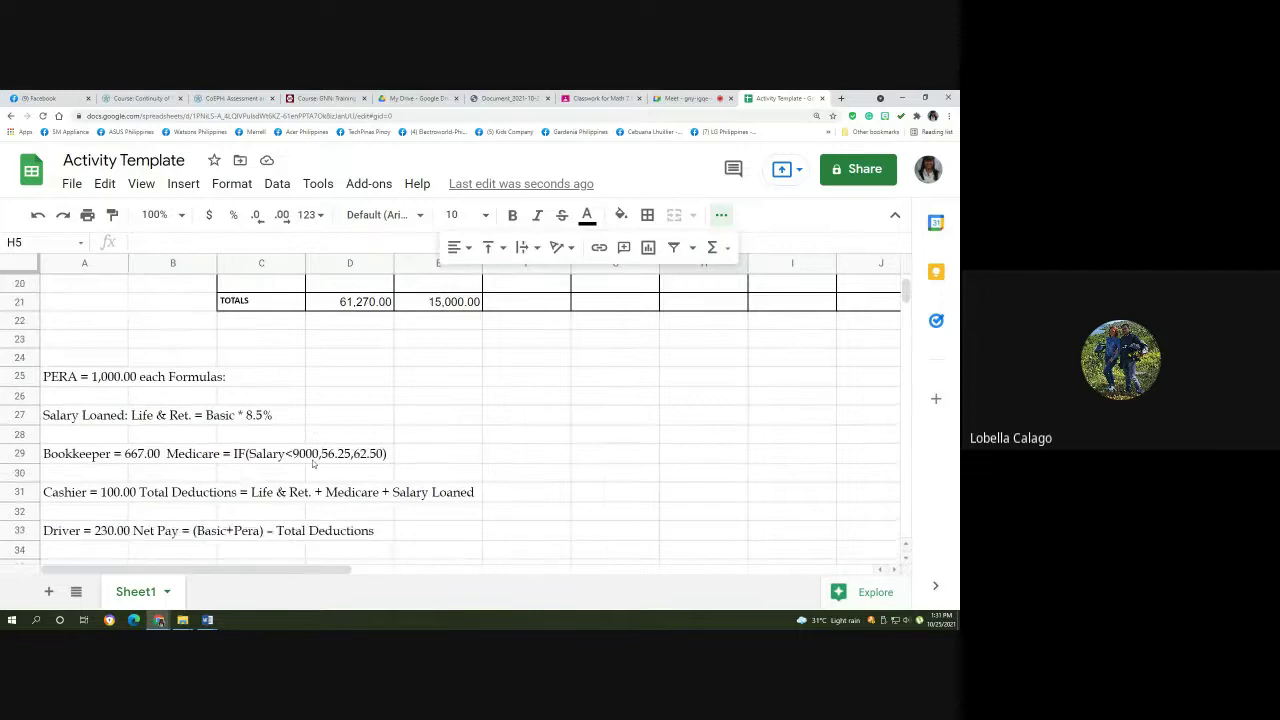
Widen column A so more of the formula notes fits inside it, and select the Life & Ret. note in A27.
{"action": "left_click", "coordinate": [141, 424]}
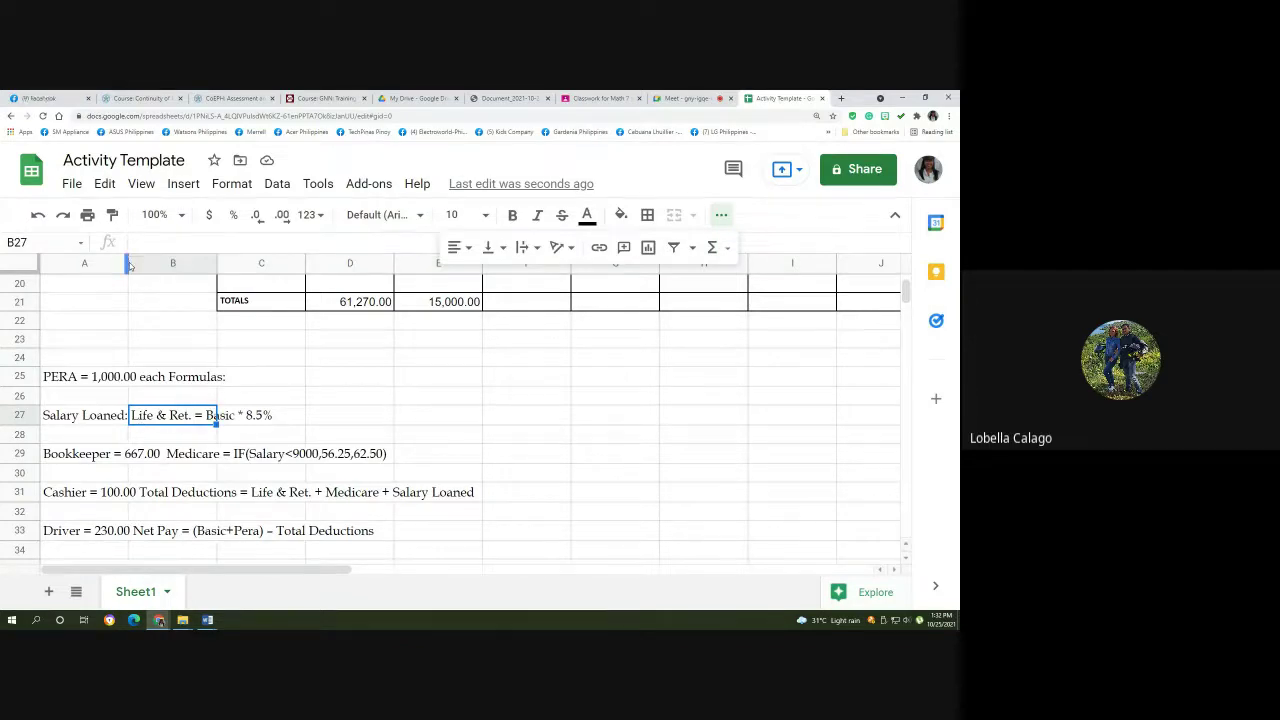
{"action": "left_click_drag", "start_coordinate": [128, 264], "coordinate": [184, 264]}
{"action": "left_click", "coordinate": [118, 413]}
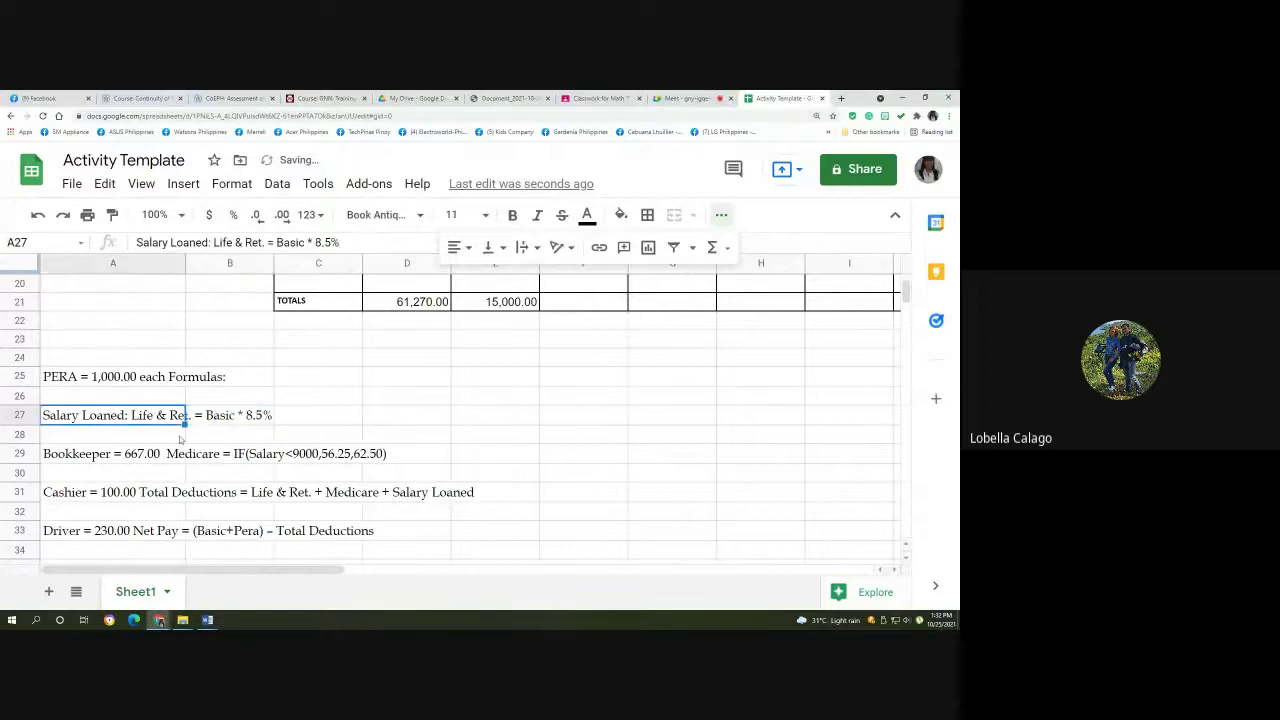
Check the original layout of the salary loan and formula notes in the Word lab manual, and return to the Activity Template sheet.
{"action": "mouse_move", "coordinate": [207, 620]}
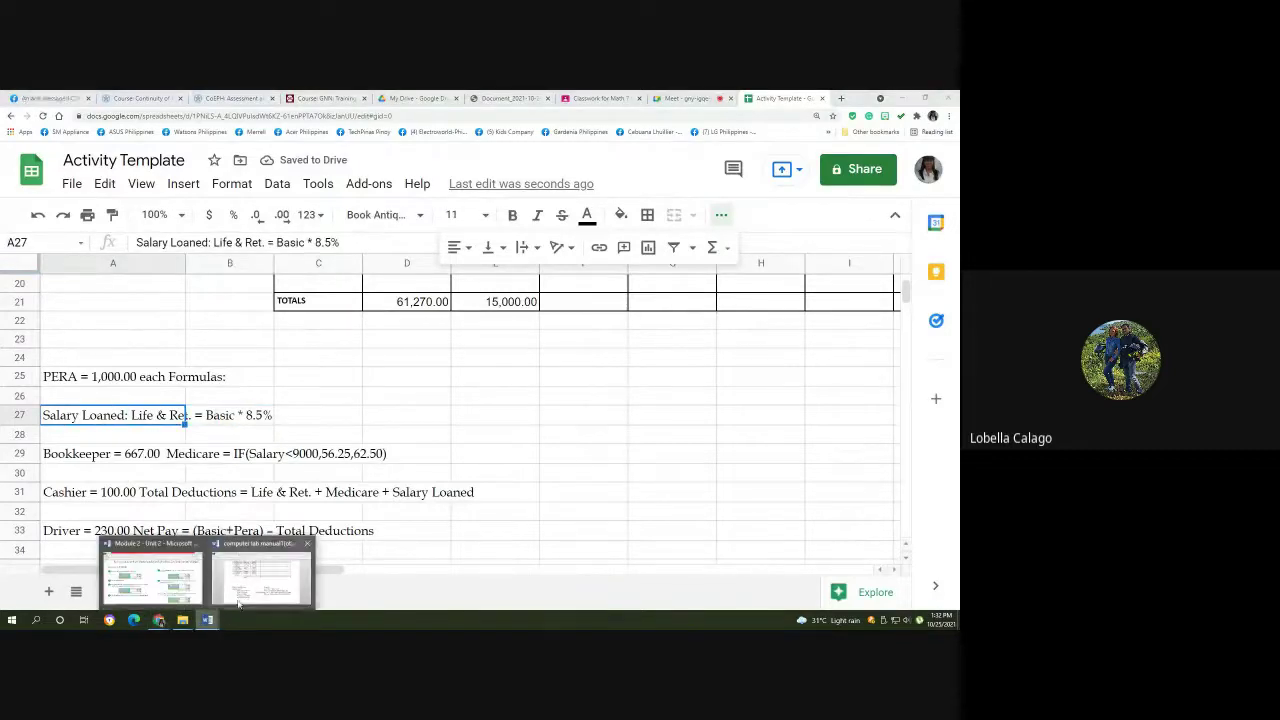
{"action": "left_click", "coordinate": [263, 571]}
{"action": "left_click", "coordinate": [288, 500]}
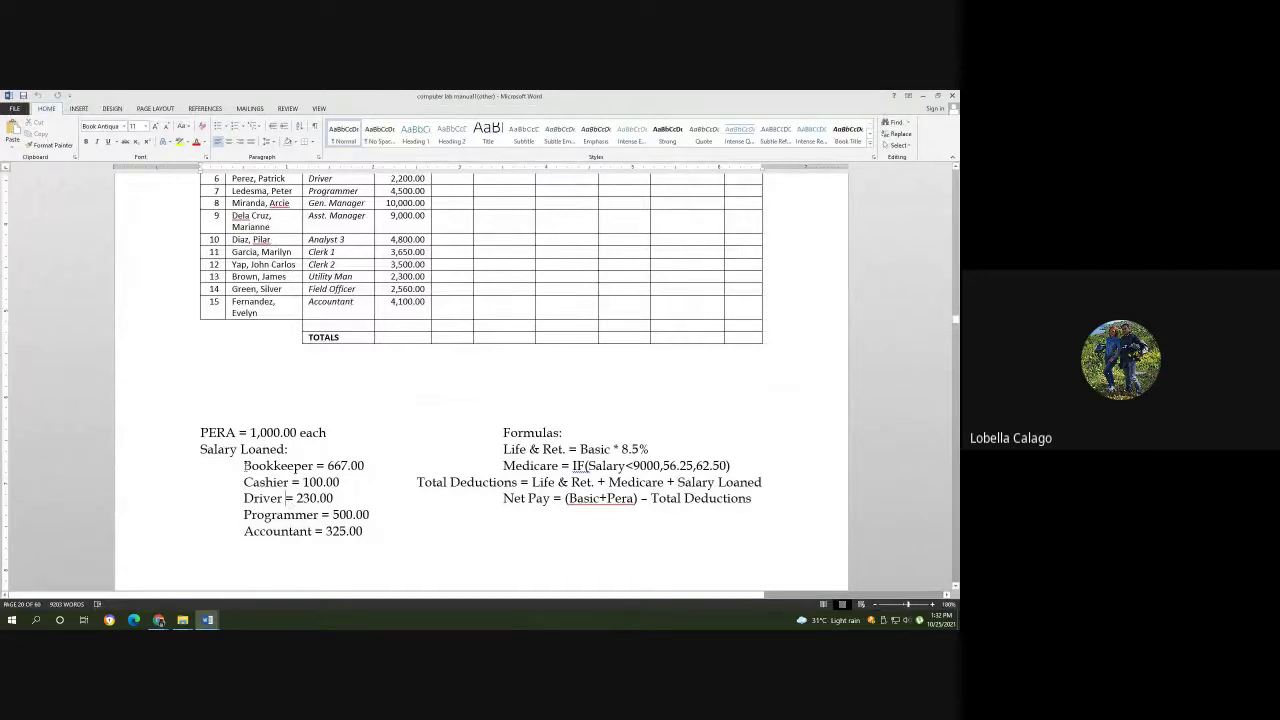
{"action": "mouse_move", "coordinate": [207, 620]}
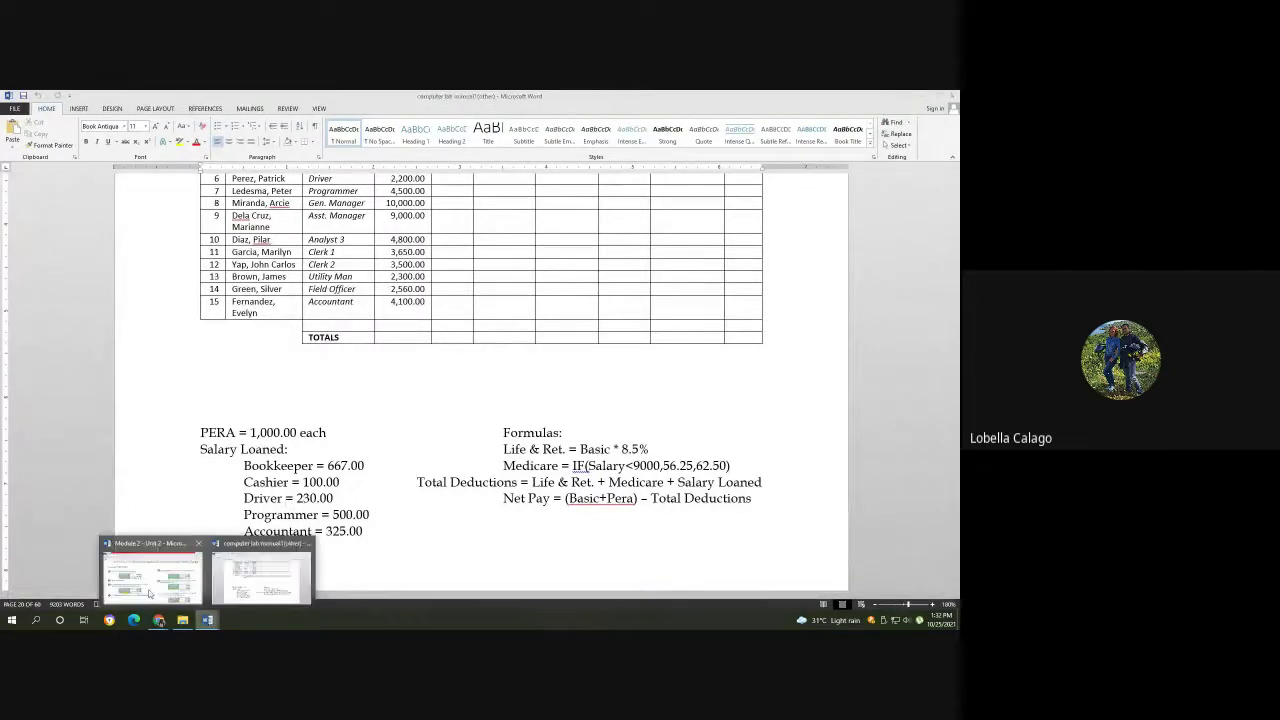
{"action": "left_click", "coordinate": [151, 594]}
{"action": "mouse_move", "coordinate": [158, 620]}
{"action": "left_click", "coordinate": [222, 569]}
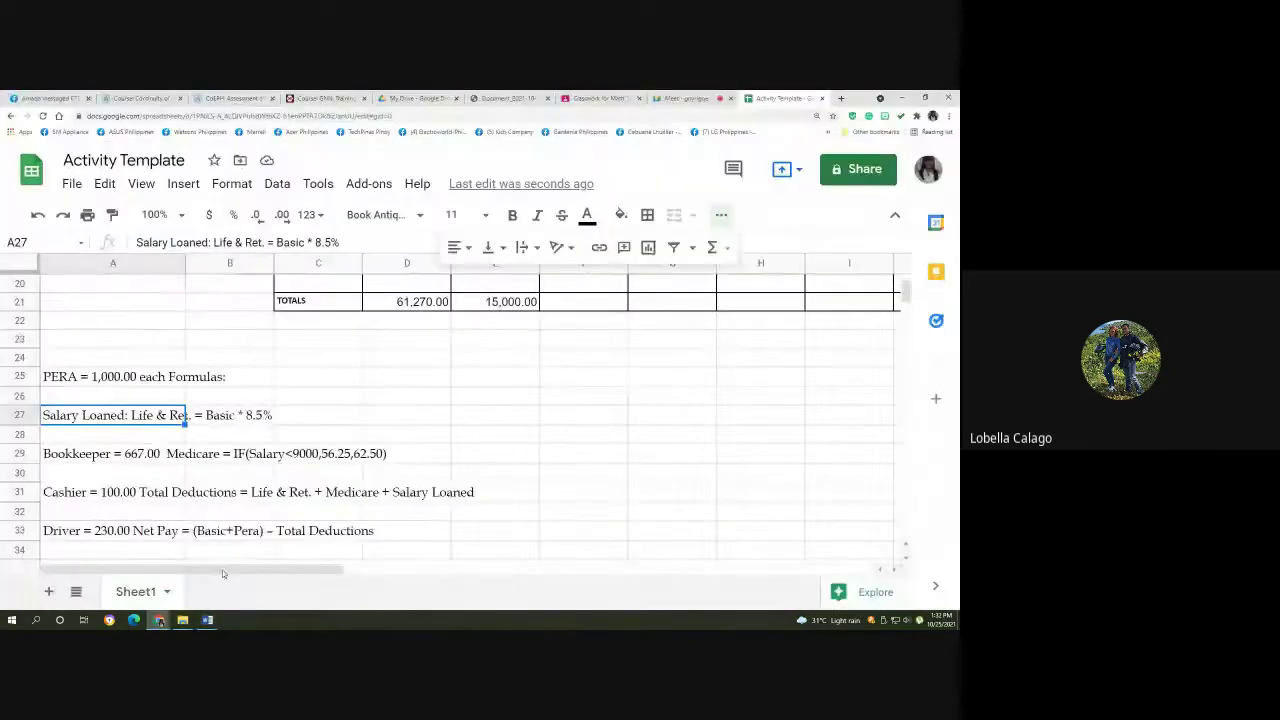
Copy the text "Life & Ret. = Basic * 8.5%" from the note in A27 into cell D27.
{"action": "scroll", "coordinate": [227, 546], "scroll_direction": "down", "scroll_amount": 1}
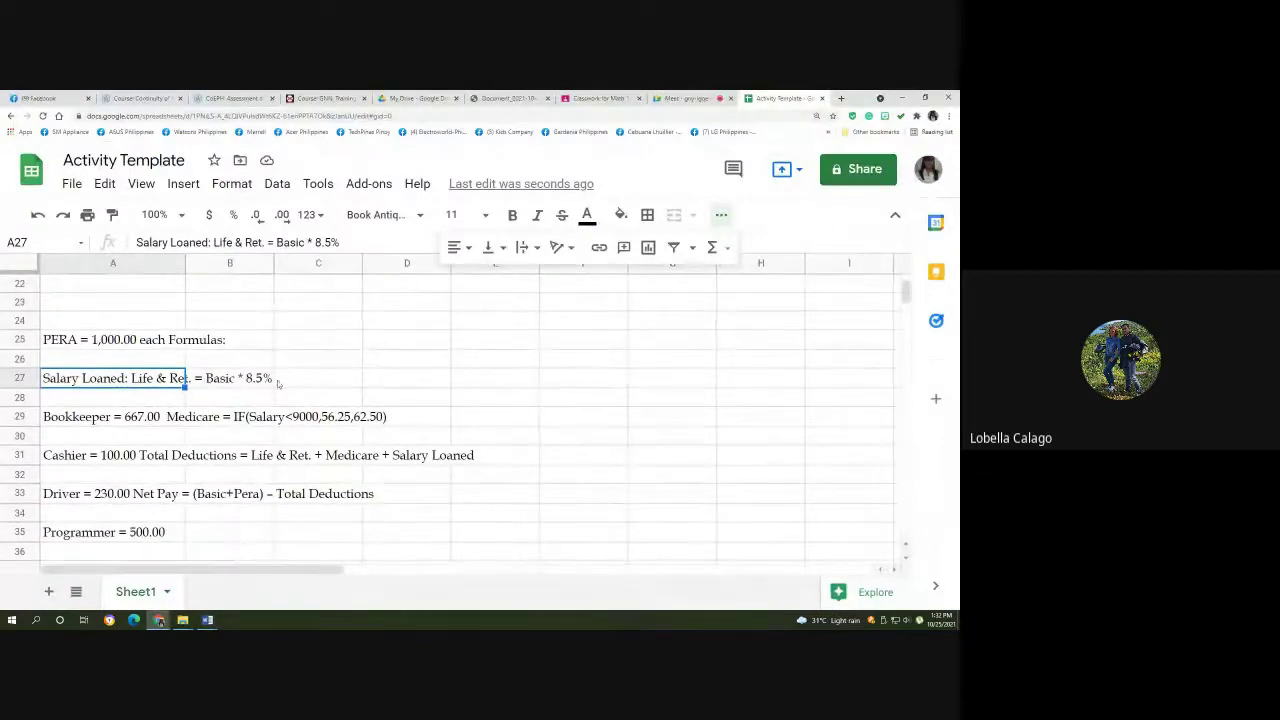
{"action": "left_click", "coordinate": [210, 380]}
{"action": "left_click", "coordinate": [148, 385]}
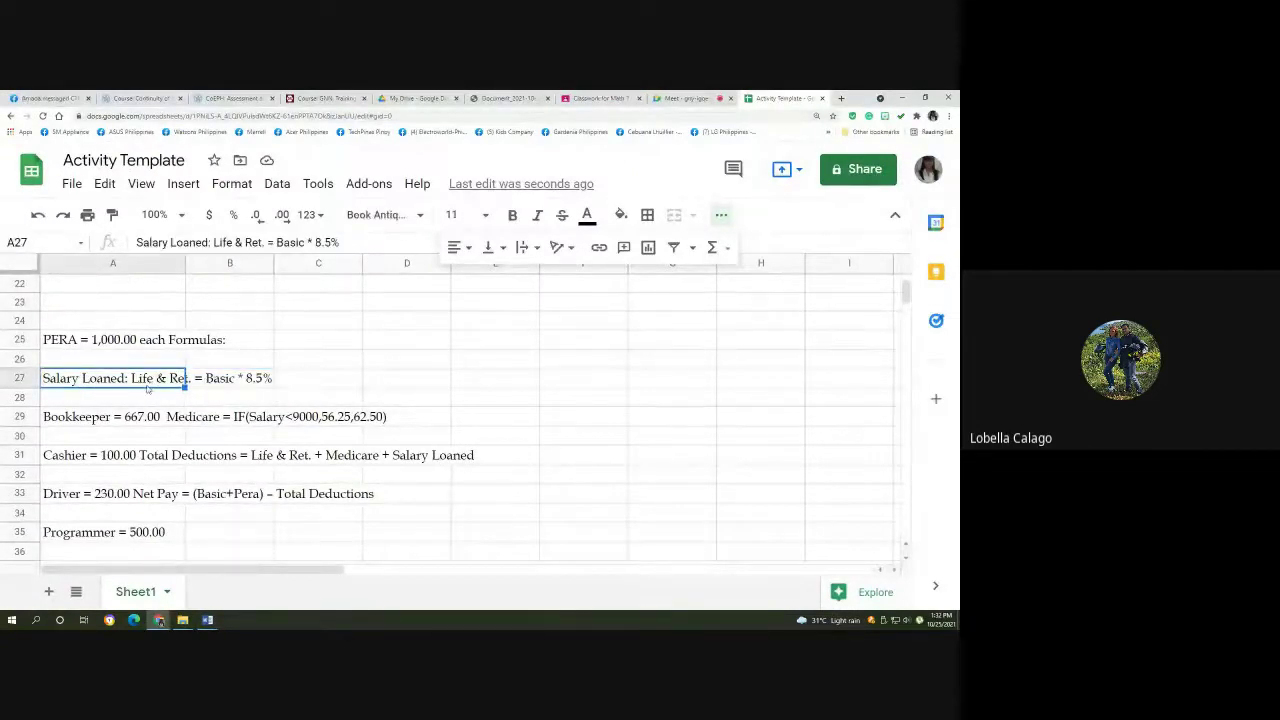
{"action": "left_click_drag", "start_coordinate": [214, 242], "coordinate": [351, 242]}
{"action": "key", "text": "ctrl+c"}
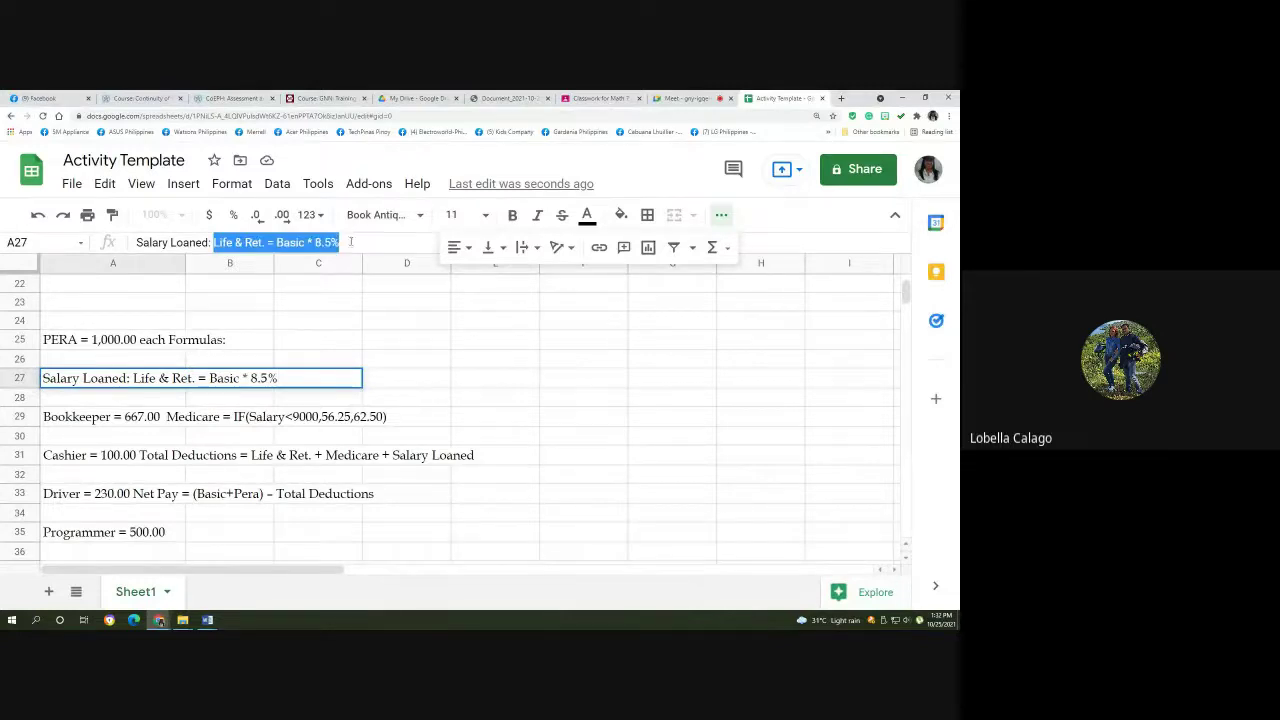
{"action": "right_click", "coordinate": [258, 242]}
{"action": "left_click", "coordinate": [295, 290]}
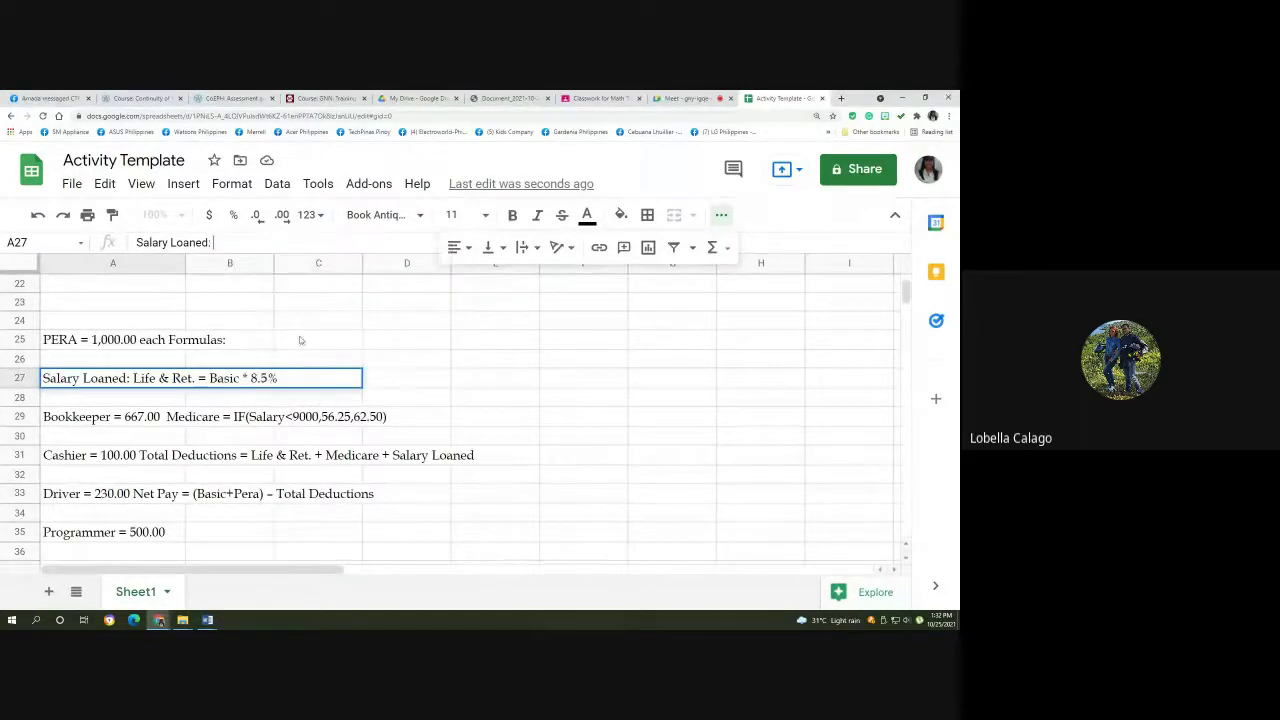
{"action": "left_click", "coordinate": [393, 381]}
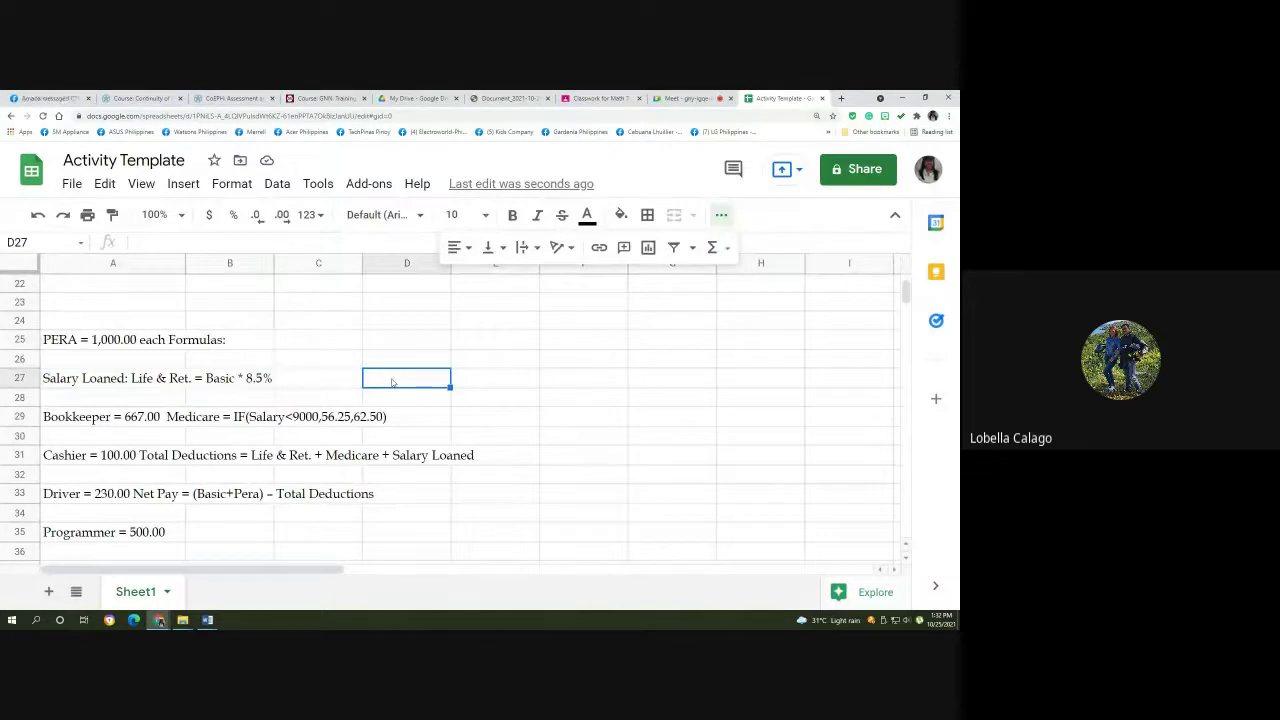
{"action": "key", "text": "ctrl+v"}
Remove the Life & Ret. formula text from A27, leaving only "Salary Loaned:".
{"action": "left_click", "coordinate": [167, 386]}
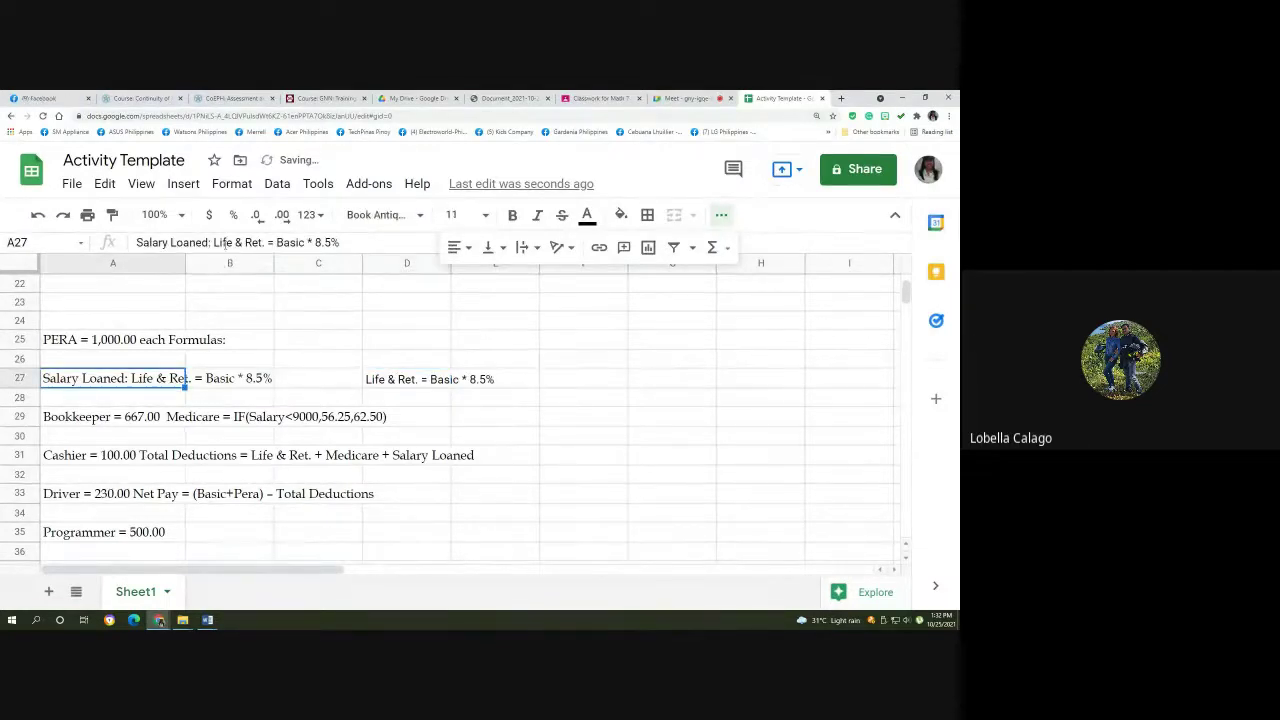
{"action": "left_click_drag", "start_coordinate": [213, 243], "coordinate": [343, 243]}
{"action": "key", "text": "BackSpace"}
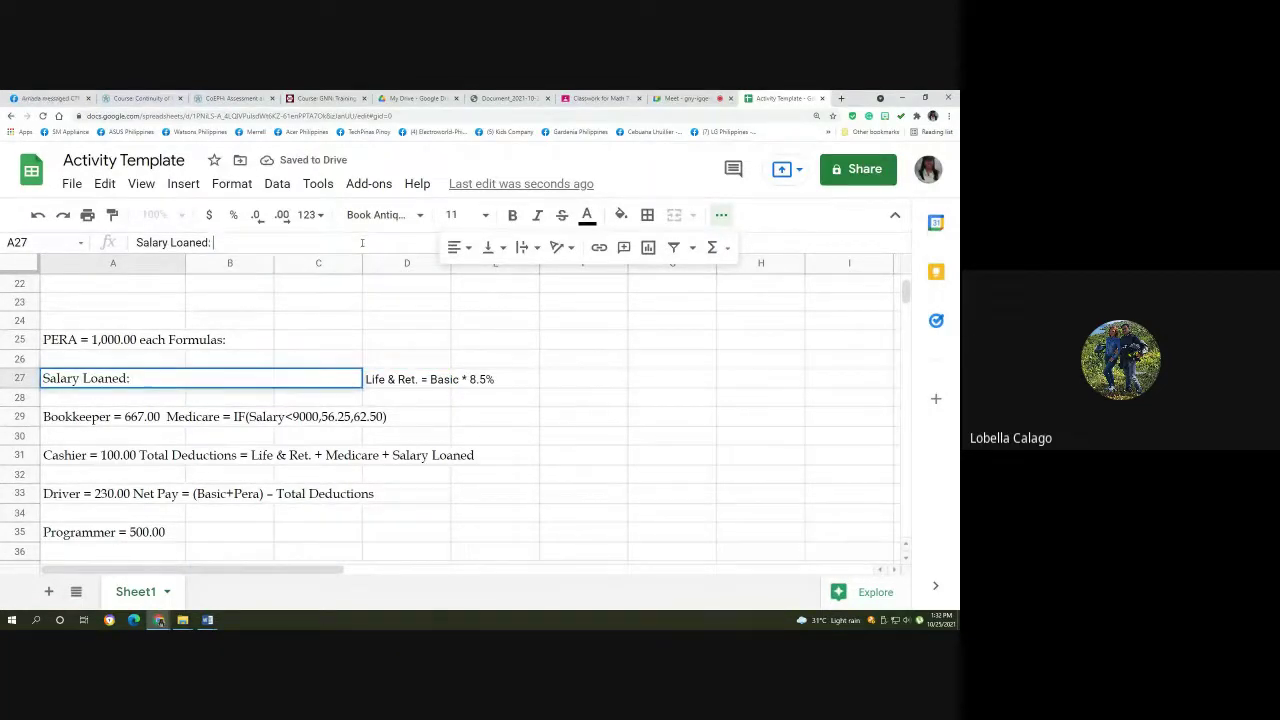
{"action": "key", "text": "Return"}
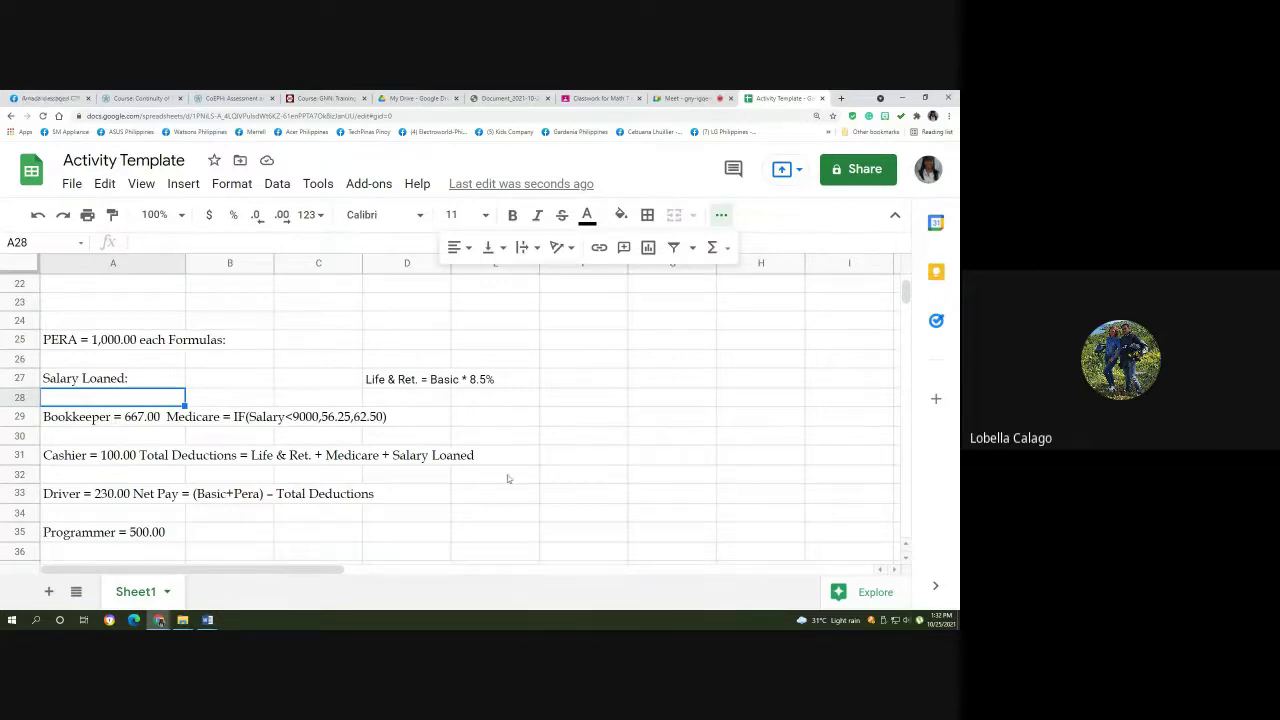
Switch to the computer lab manual in Word and ignore all spelling marks on "Basic+Pera" in the Net Pay formula.
{"action": "mouse_move", "coordinate": [208, 620]}
{"action": "left_click", "coordinate": [248, 587]}
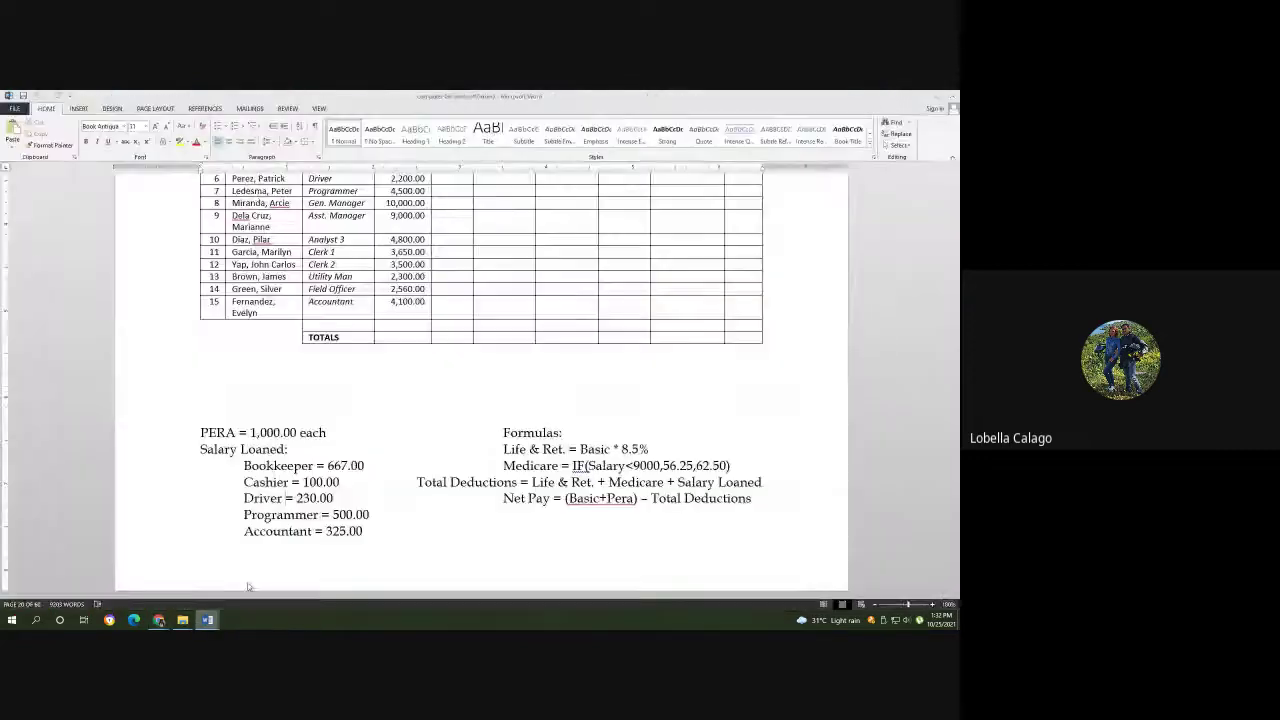
{"action": "left_click", "coordinate": [557, 567]}
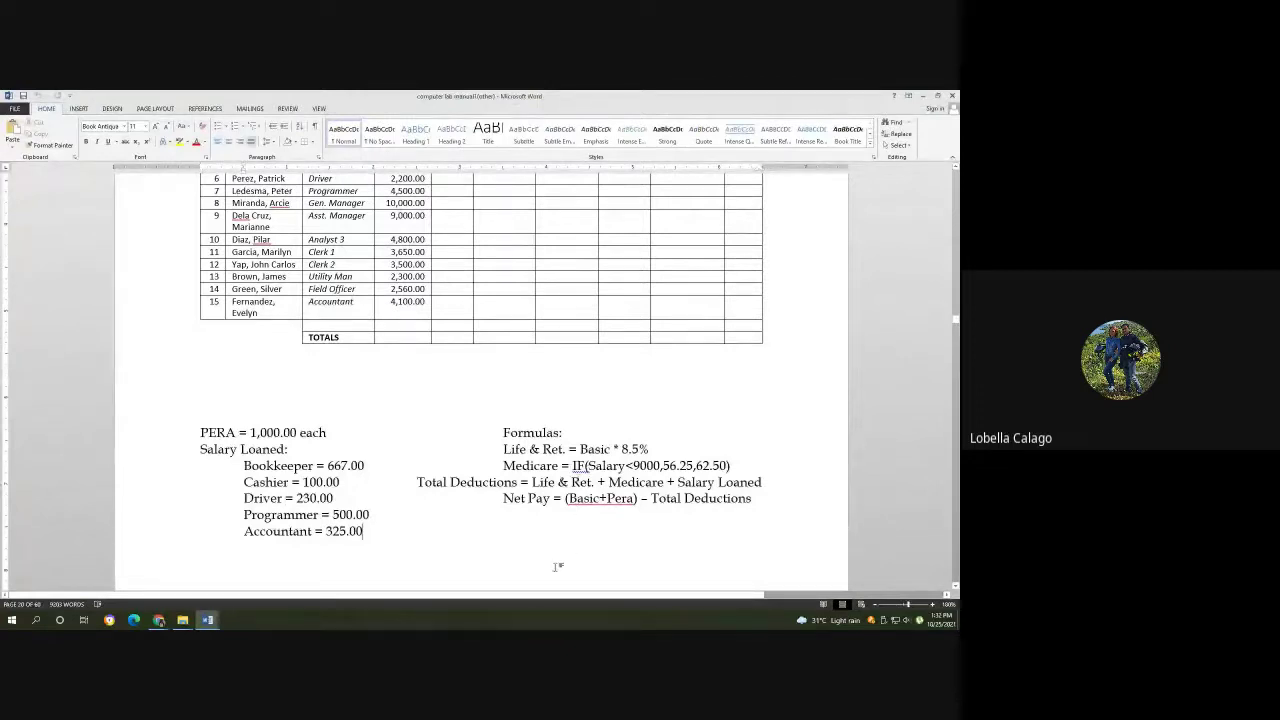
{"action": "left_click", "coordinate": [424, 372]}
{"action": "right_click", "coordinate": [601, 505]}
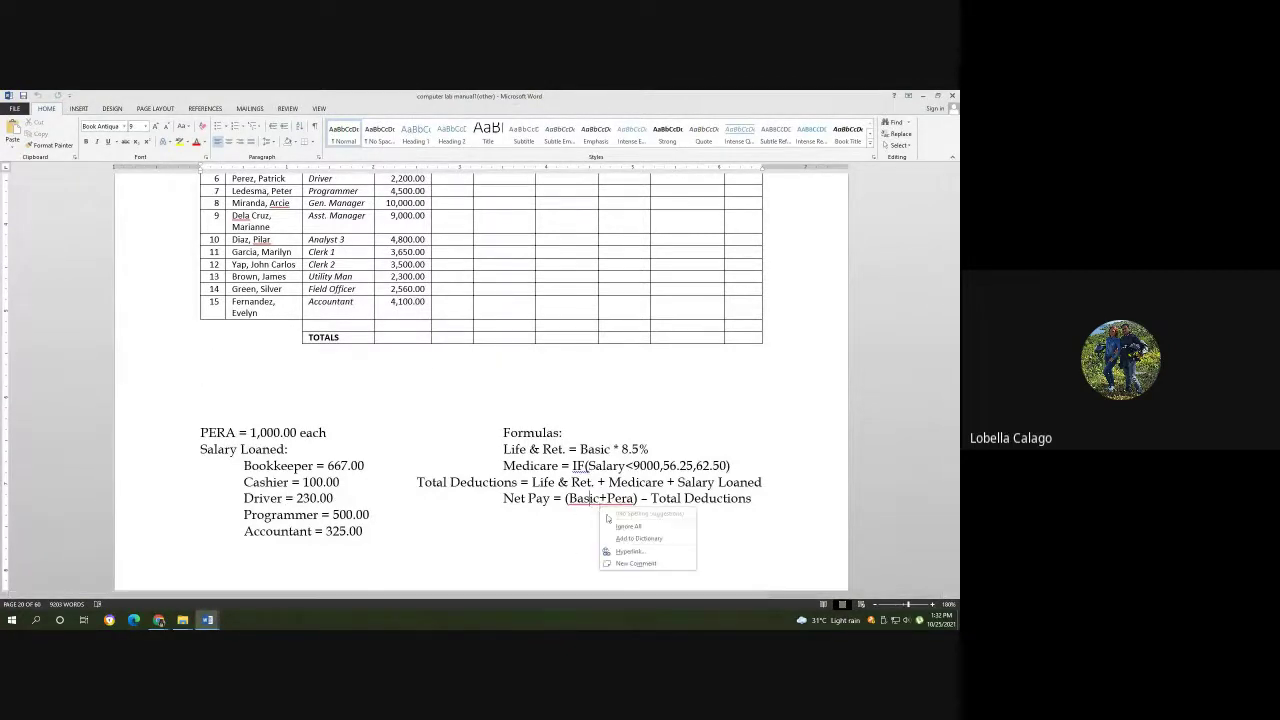
{"action": "left_click", "coordinate": [625, 530]}
Ignore the grammar marks on IF(, 56.25 and 62.50 in the Medicare formula.
{"action": "right_click", "coordinate": [583, 466]}
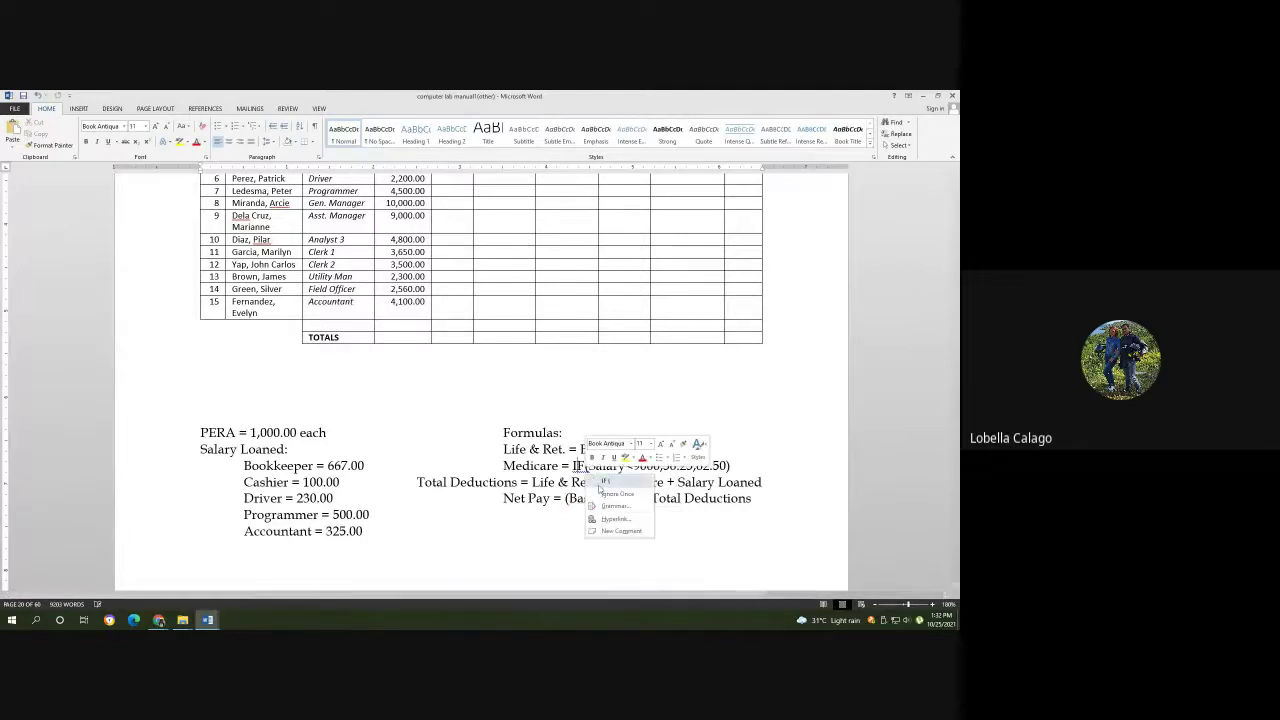
{"action": "left_click", "coordinate": [601, 496]}
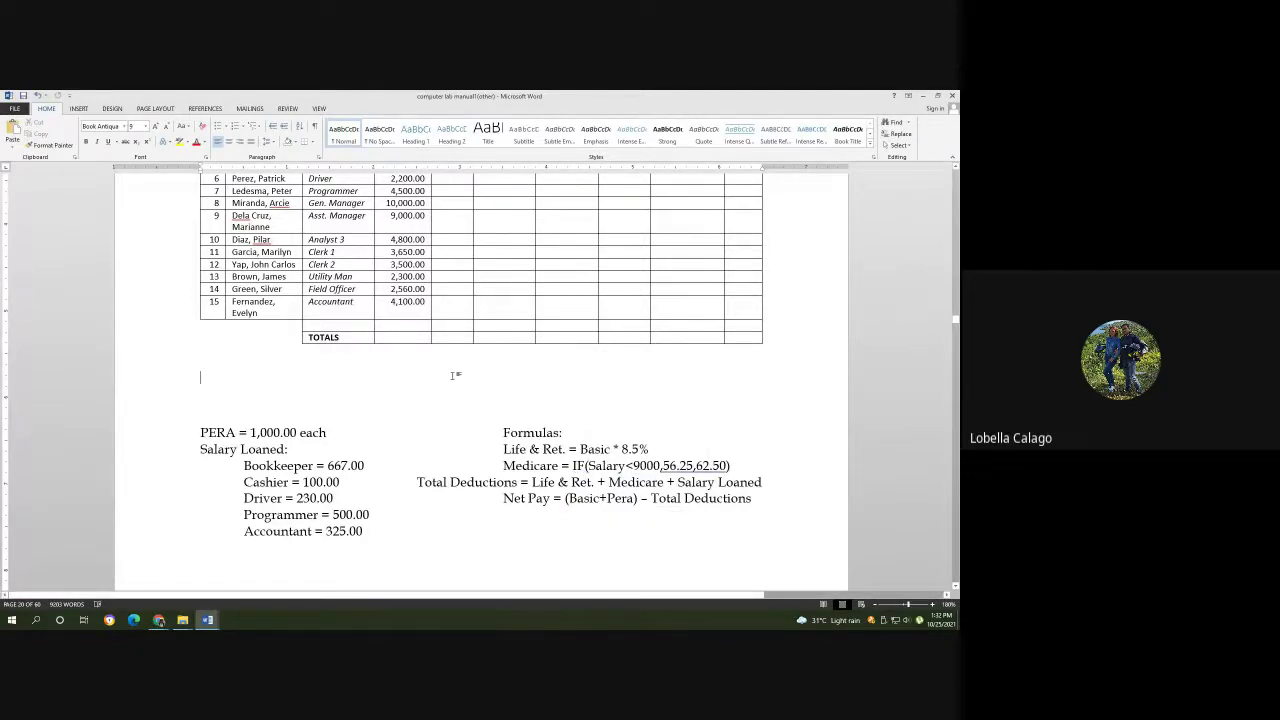
{"action": "right_click", "coordinate": [665, 465]}
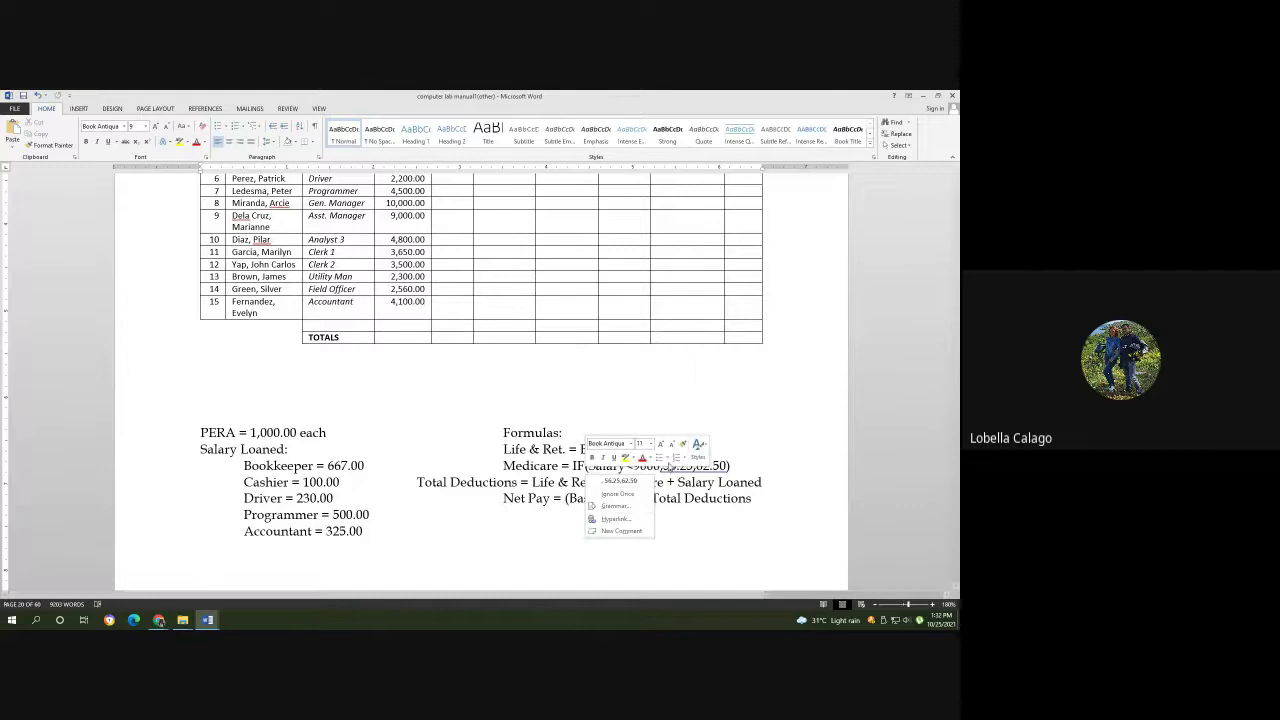
{"action": "left_click", "coordinate": [620, 494]}
{"action": "right_click", "coordinate": [709, 466]}
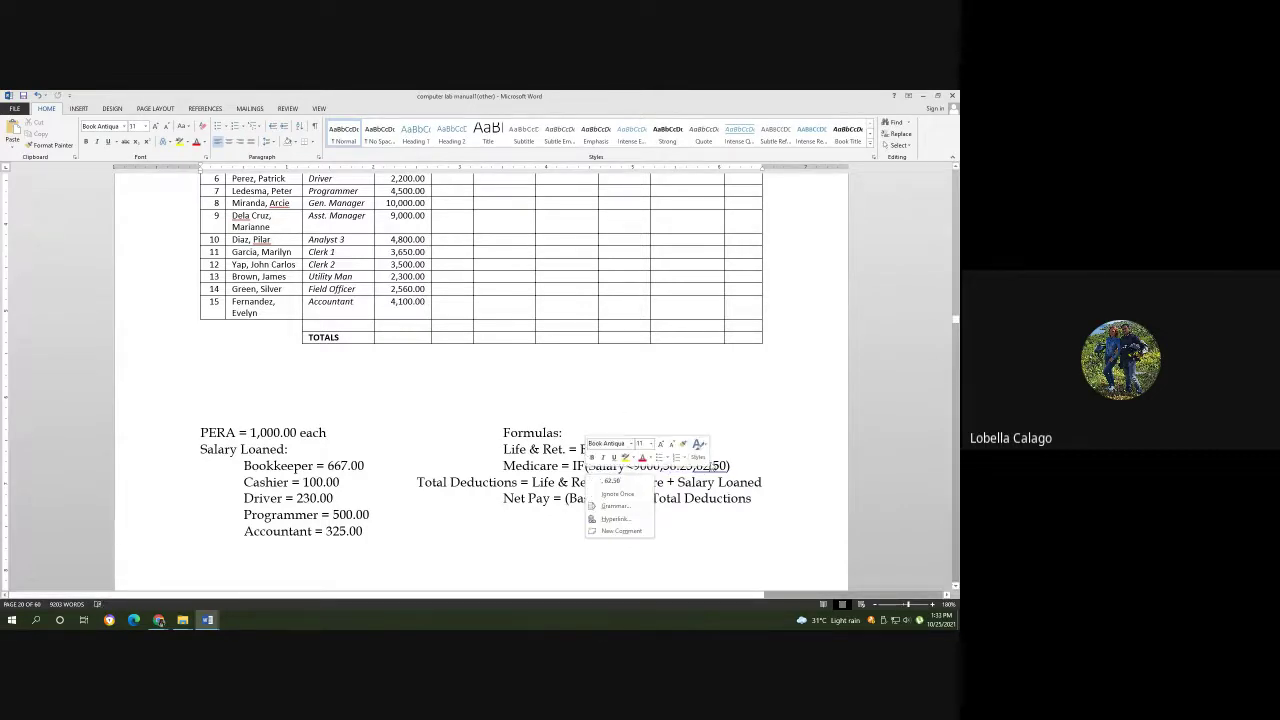
{"action": "left_click", "coordinate": [662, 492]}
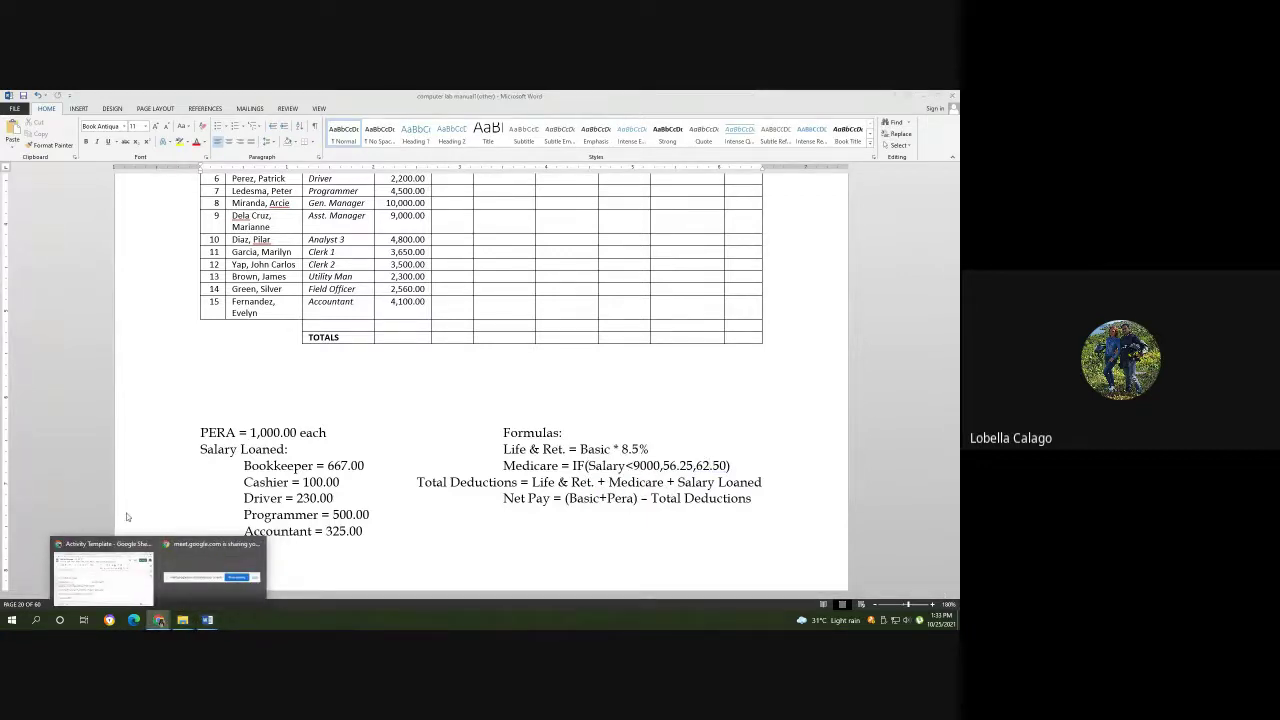
Switch to the Activity Template sheet, paste the screenshot of the Word page at G27, and move it below the notes to around row 50.
{"action": "left_click", "coordinate": [110, 568]}
{"action": "left_click", "coordinate": [688, 382]}
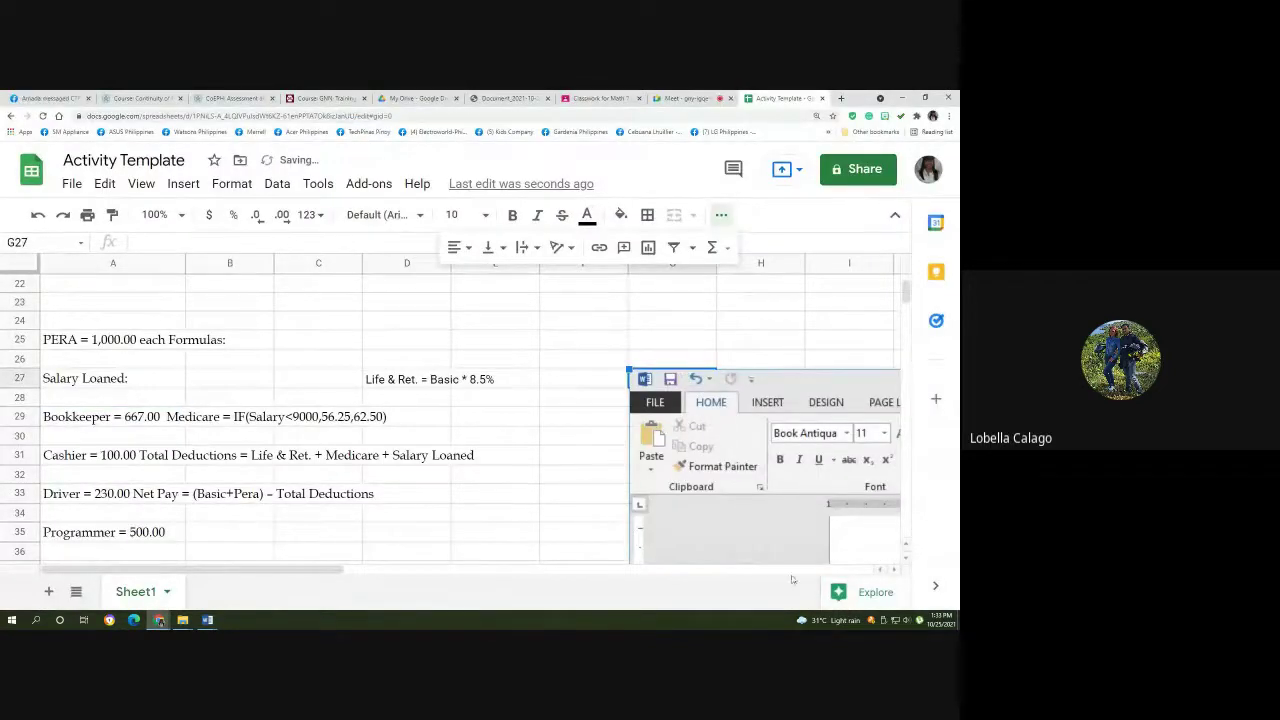
{"action": "scroll", "coordinate": [907, 525], "scroll_direction": "down", "scroll_amount": 9}
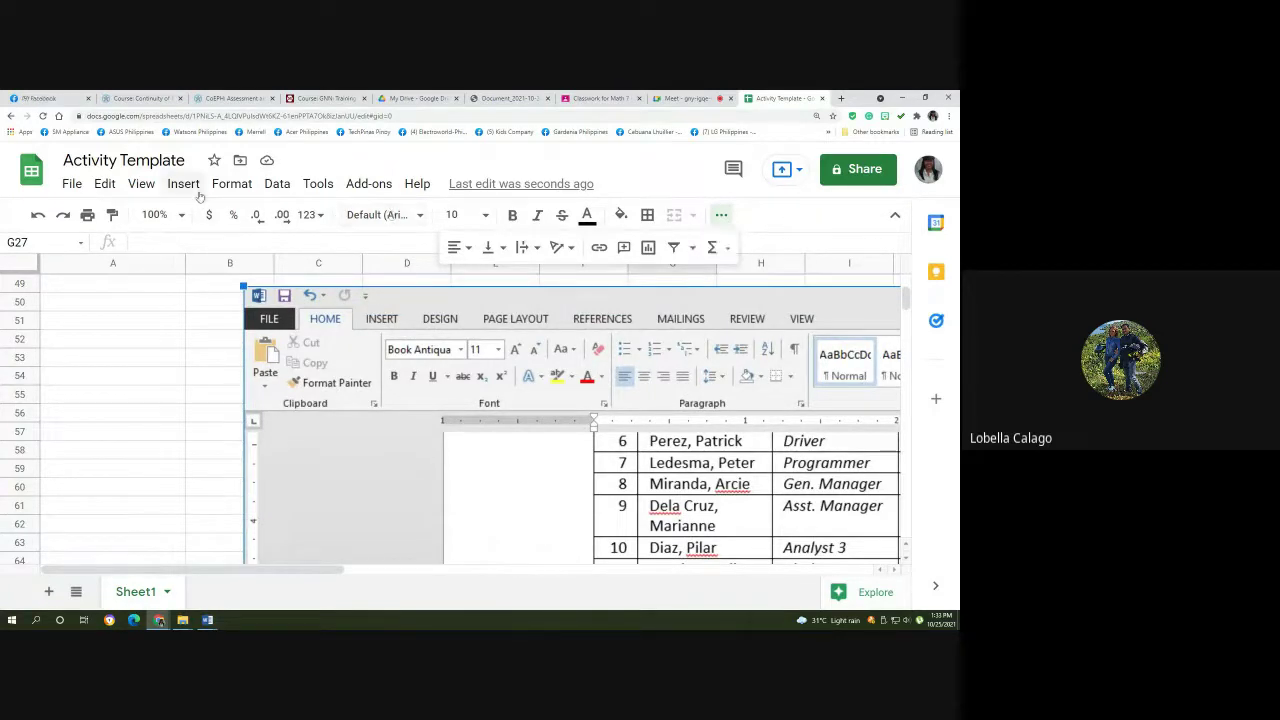
Shrink the pasted screenshot and position it across columns D to G, from about row 52 to row 59.
{"action": "left_click", "coordinate": [104, 184]}
{"action": "scroll", "coordinate": [200, 400], "scroll_direction": "down", "scroll_amount": 1}
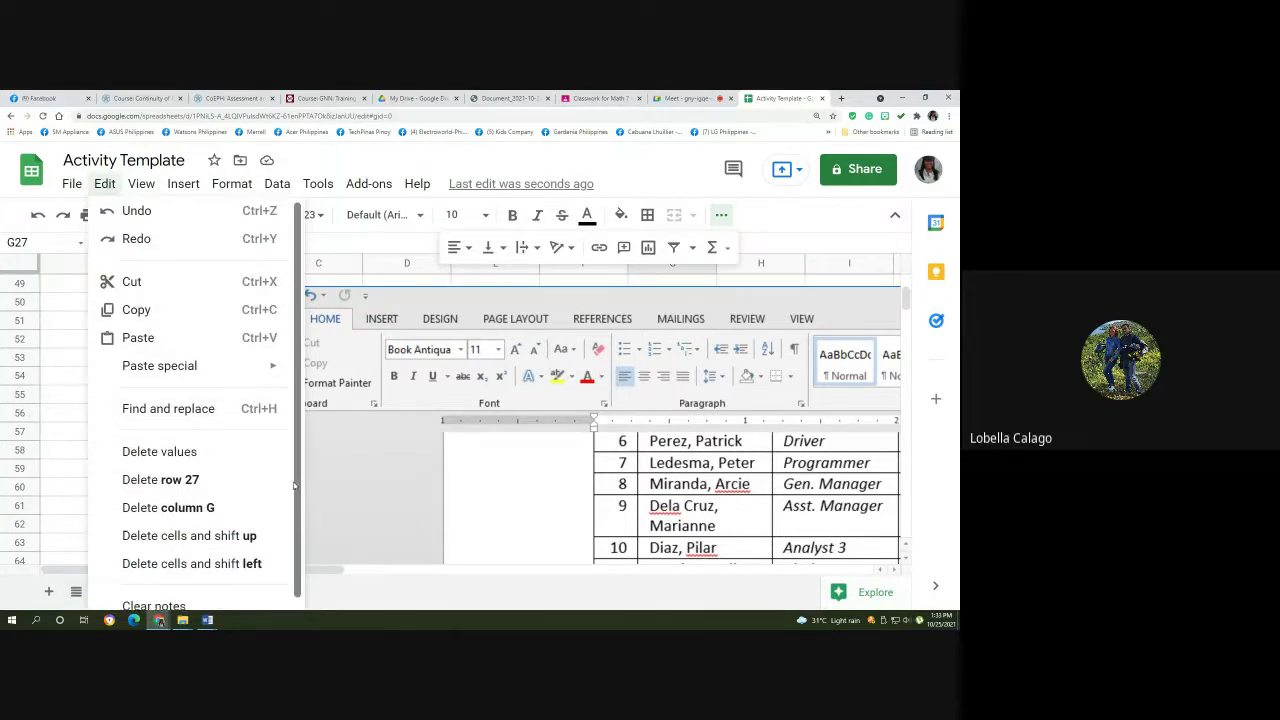
{"action": "left_click_drag", "start_coordinate": [514, 421], "coordinate": [488, 451]}
{"action": "left_click_drag", "start_coordinate": [217, 318], "coordinate": [646, 489]}
{"action": "left_click_drag", "start_coordinate": [744, 518], "coordinate": [518, 366]}
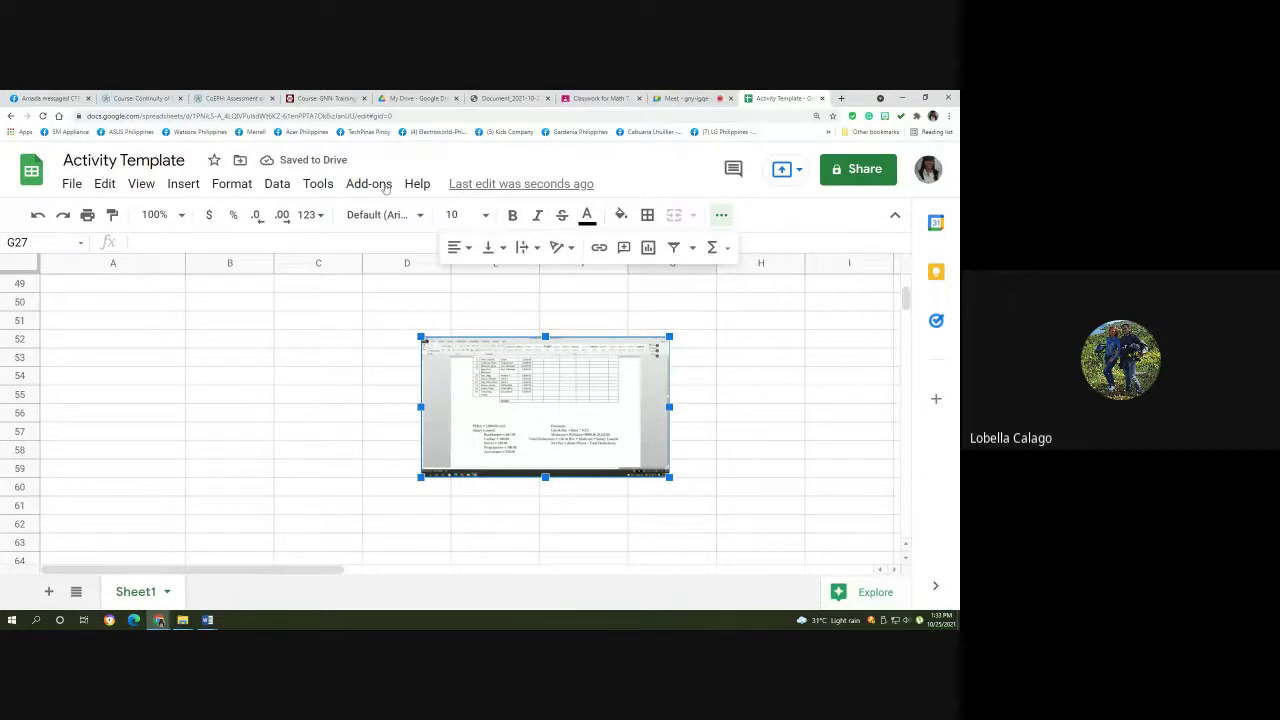
{"action": "left_click", "coordinate": [721, 214]}
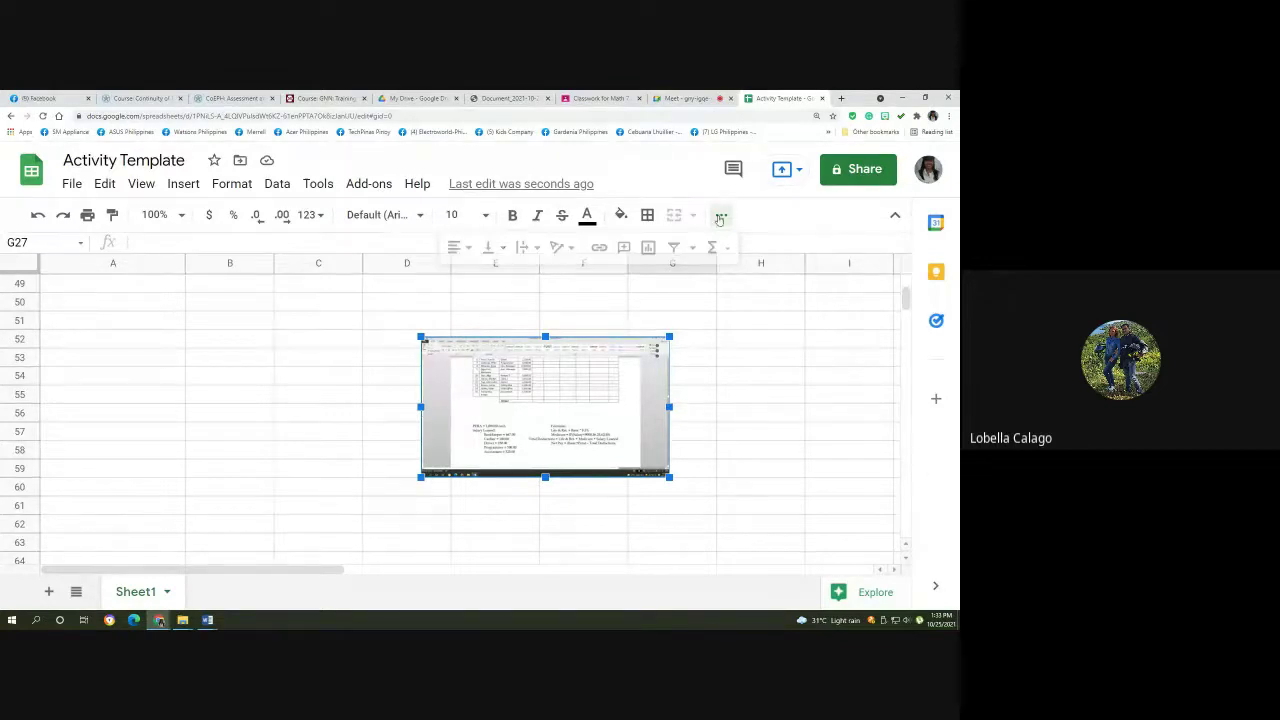
{"action": "left_click", "coordinate": [305, 187]}
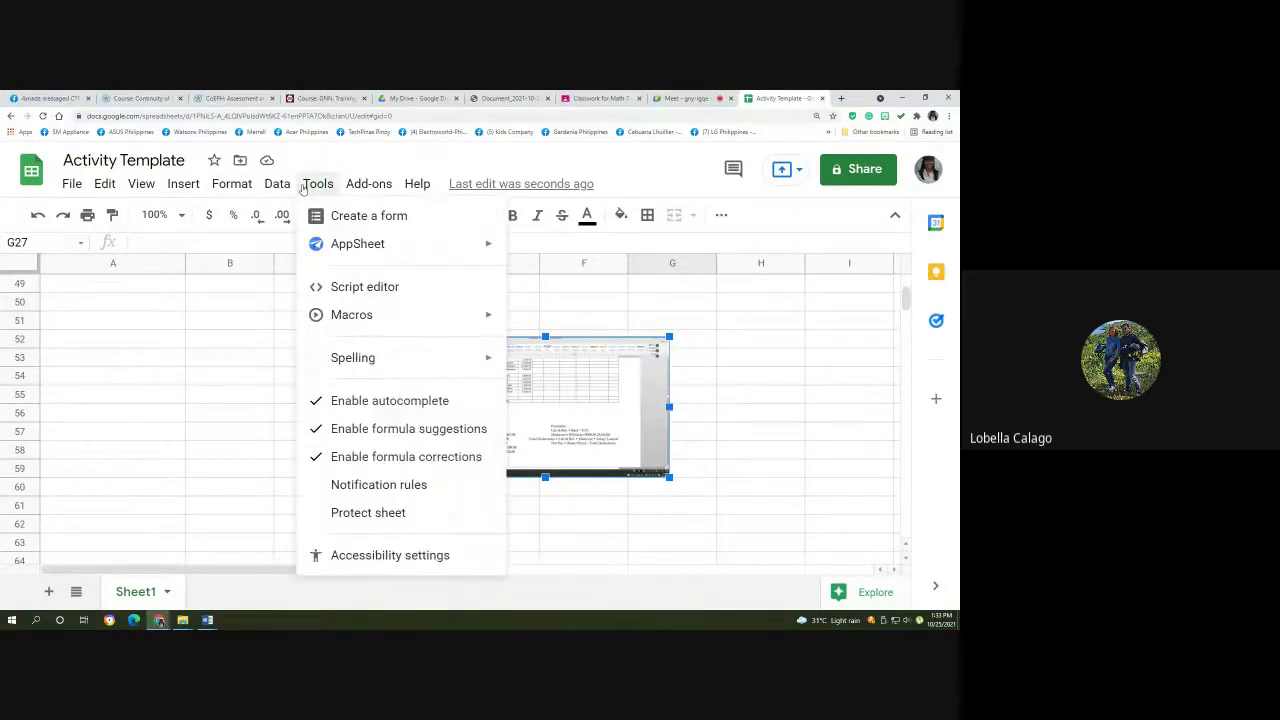
{"action": "mouse_move", "coordinate": [183, 190]}
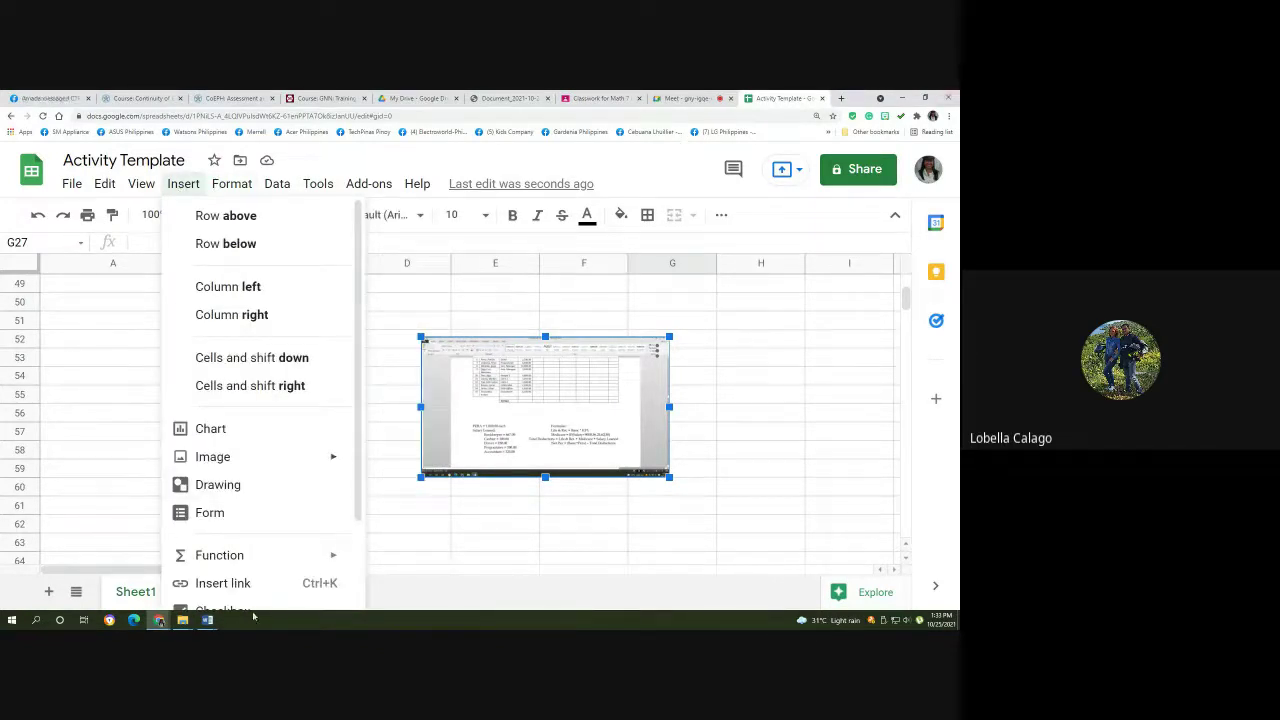
{"action": "scroll", "coordinate": [257, 426], "scroll_direction": "down", "scroll_amount": 1}
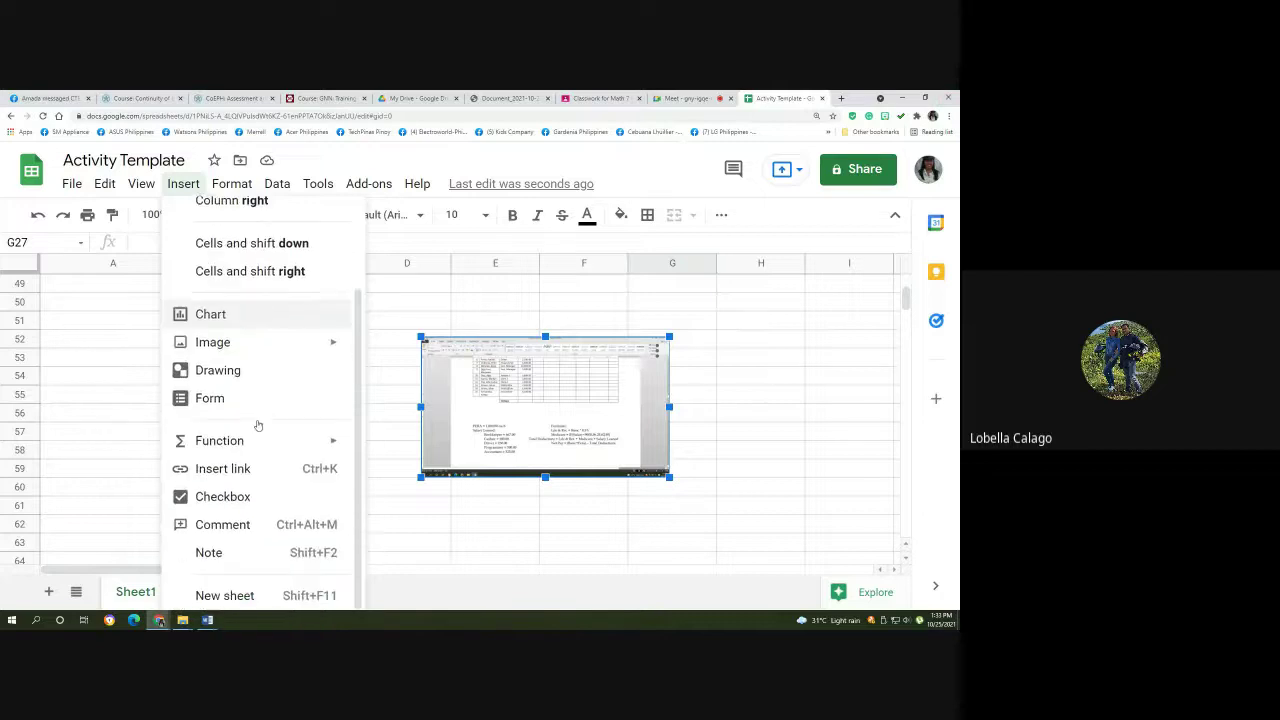
{"action": "left_click", "coordinate": [147, 187]}
{"action": "left_click", "coordinate": [147, 187]}
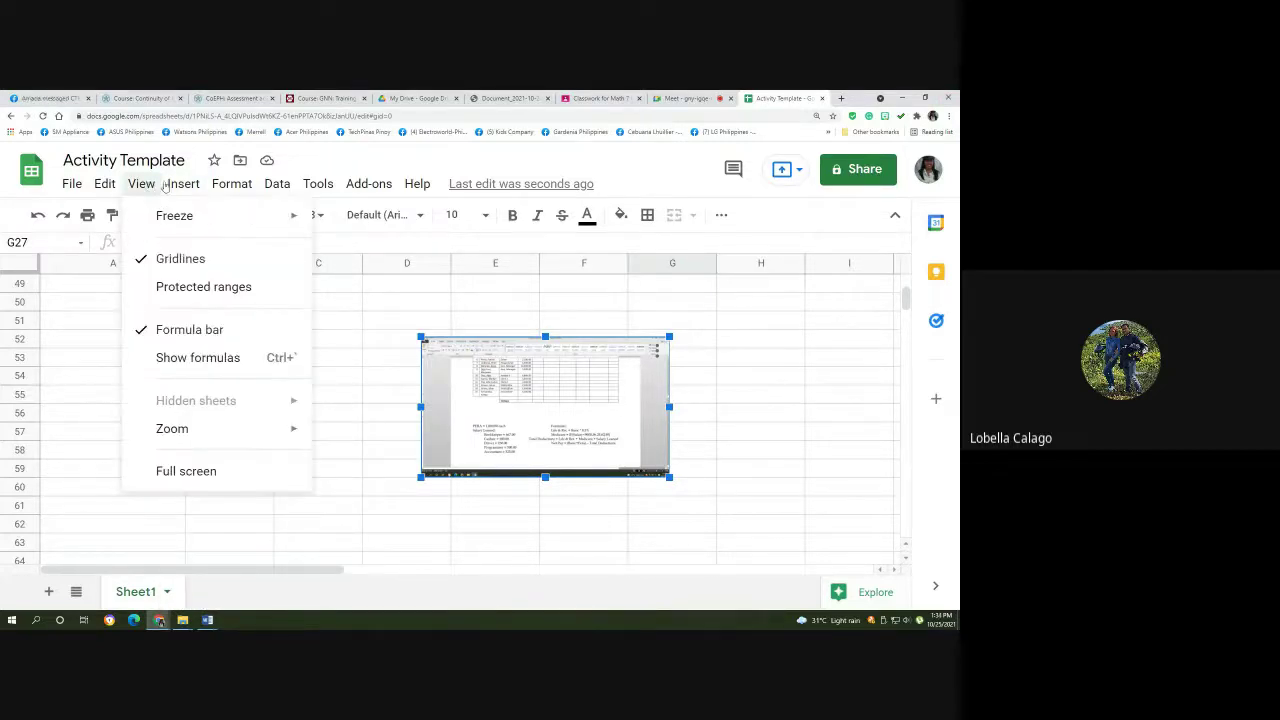
{"action": "mouse_move", "coordinate": [124, 187]}
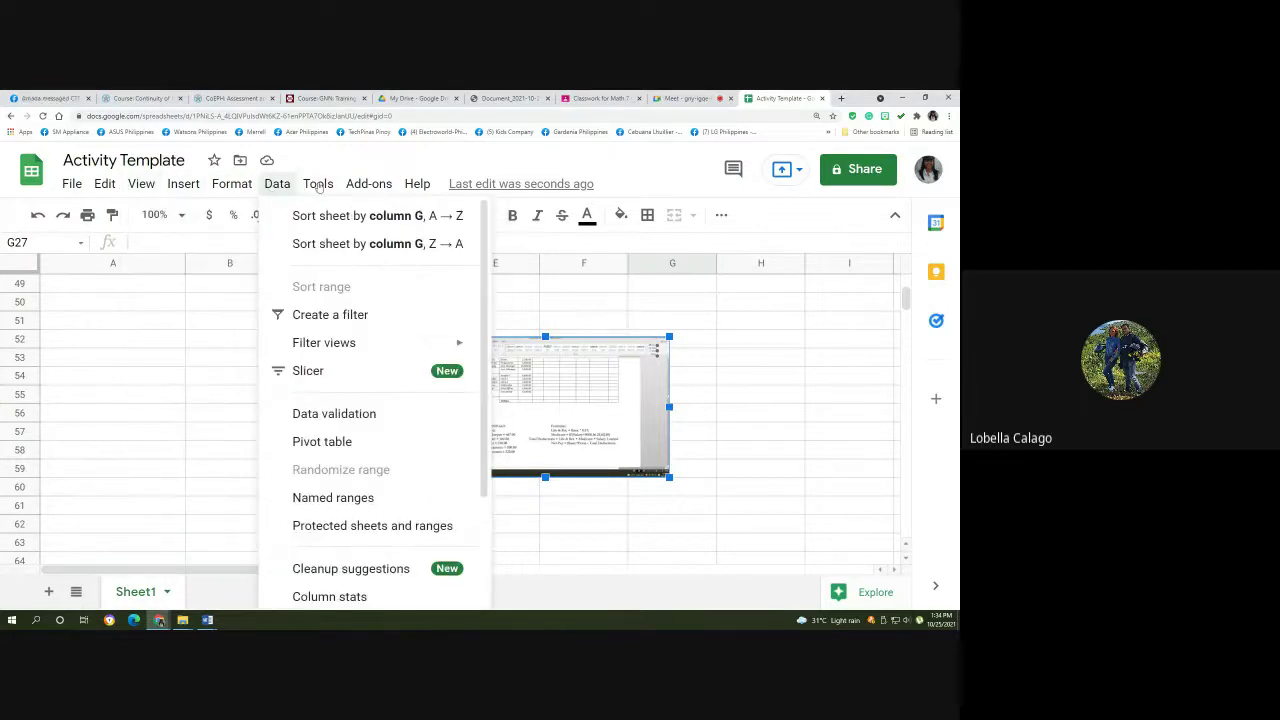
Move the pasted screenshot up beside the formula notes and enlarge it to span from column E to I, about rows 23 to 35.
{"action": "mouse_move", "coordinate": [318, 188]}
{"action": "left_click", "coordinate": [594, 416]}
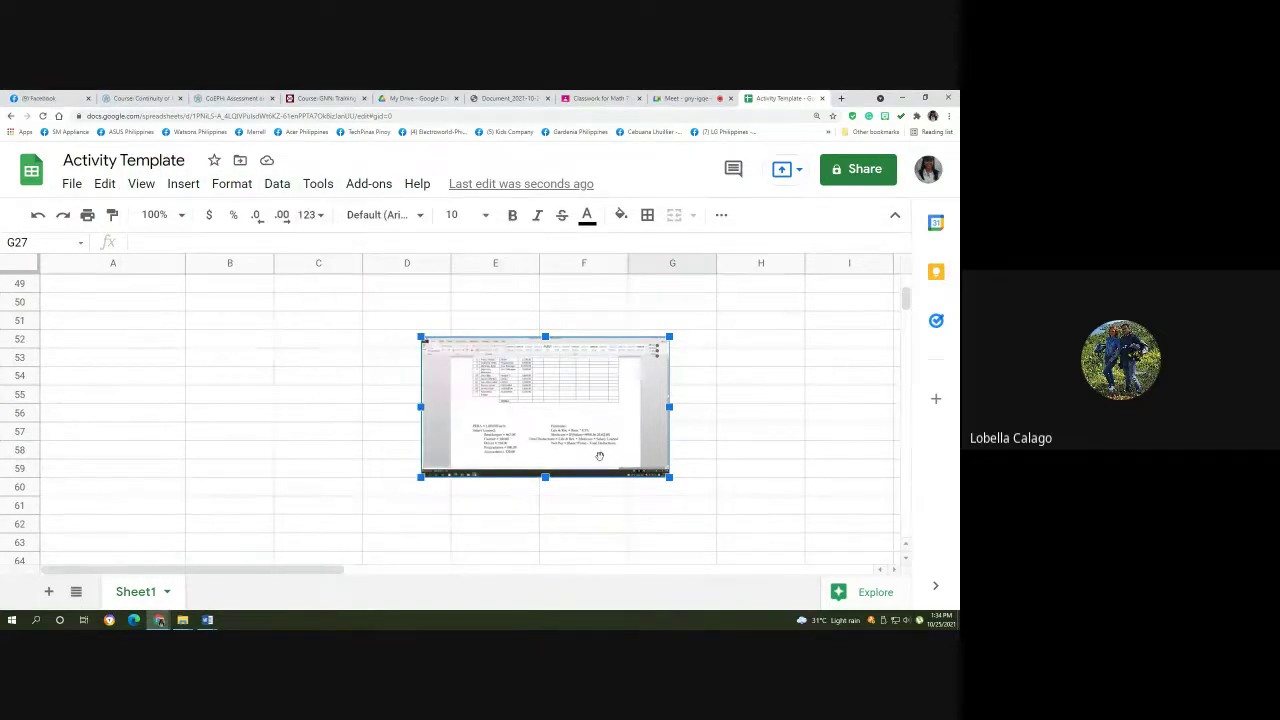
{"action": "left_click_drag", "start_coordinate": [594, 416], "coordinate": [522, 373]}
{"action": "scroll", "coordinate": [715, 478], "scroll_direction": "up", "scroll_amount": 2}
{"action": "scroll", "coordinate": [715, 478], "scroll_direction": "up", "scroll_amount": 2}
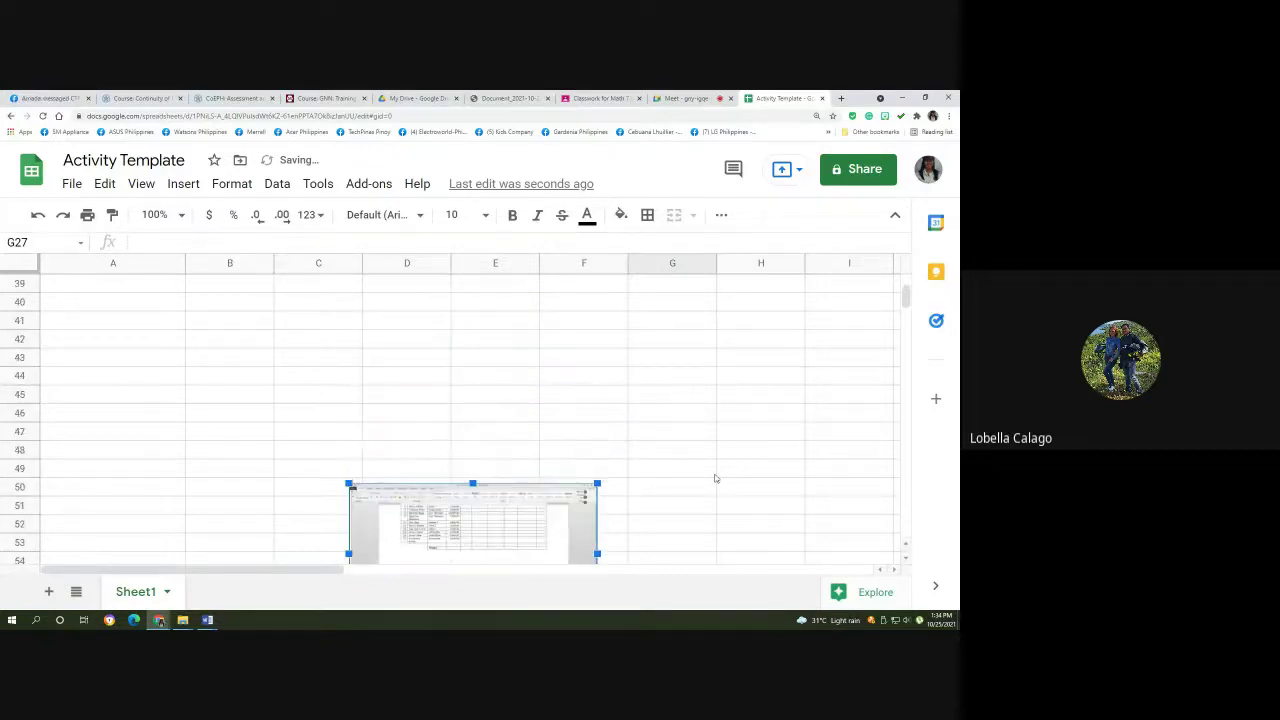
{"action": "left_click_drag", "start_coordinate": [546, 531], "coordinate": [571, 378]}
{"action": "scroll", "coordinate": [651, 501], "scroll_direction": "up", "scroll_amount": 3}
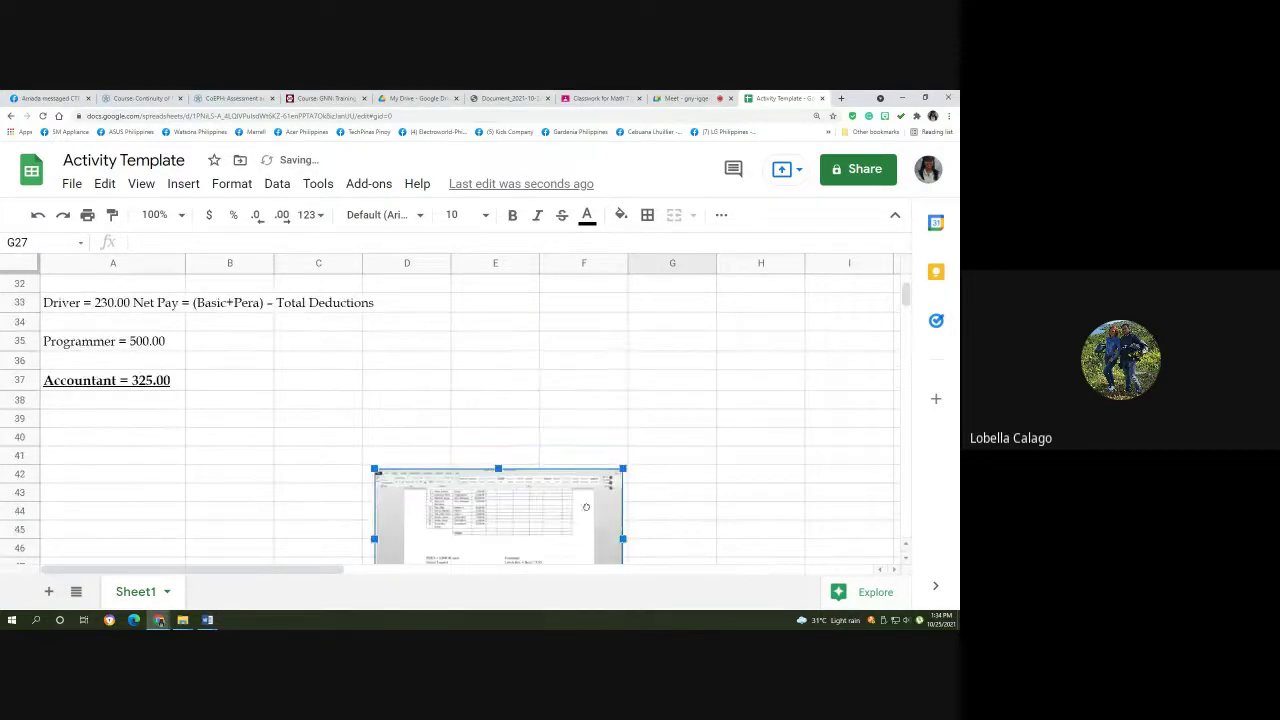
{"action": "left_click_drag", "start_coordinate": [586, 507], "coordinate": [658, 342]}
{"action": "scroll", "coordinate": [666, 470], "scroll_direction": "up", "scroll_amount": 4}
{"action": "left_click_drag", "start_coordinate": [666, 515], "coordinate": [729, 347]}
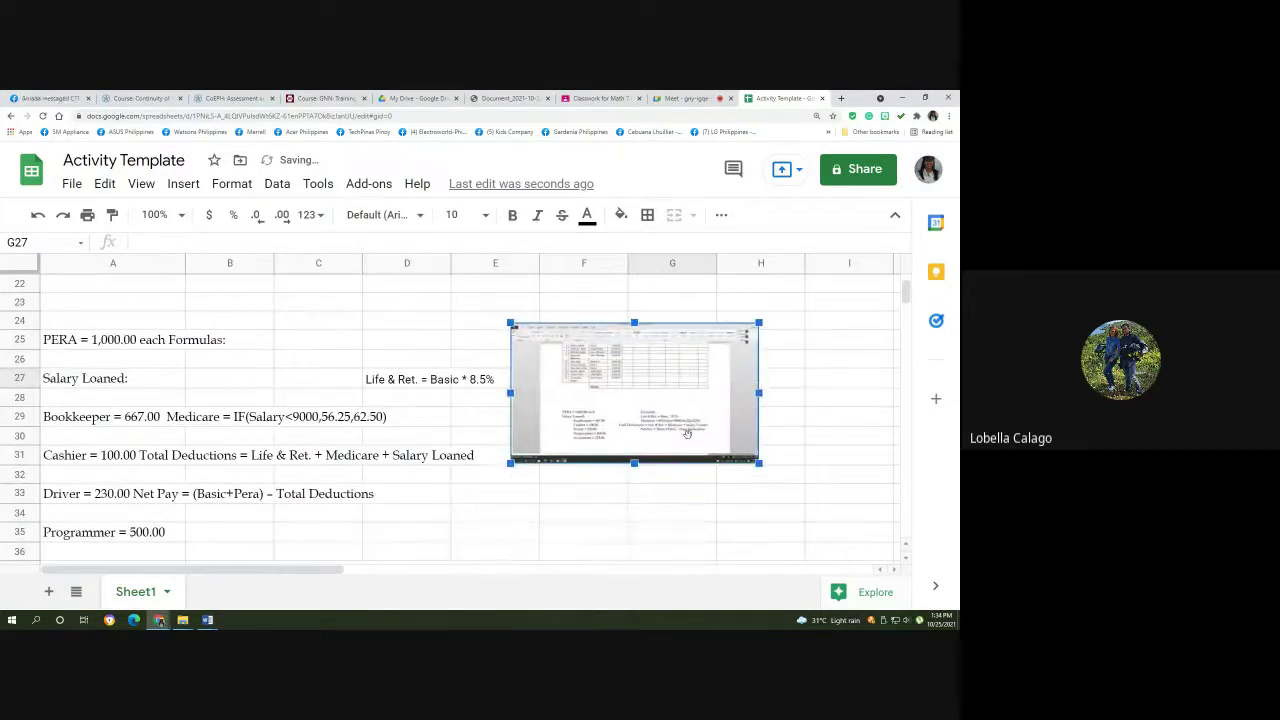
{"action": "left_click_drag", "start_coordinate": [687, 433], "coordinate": [642, 534]}
{"action": "left_click_drag", "start_coordinate": [760, 421], "coordinate": [874, 421]}
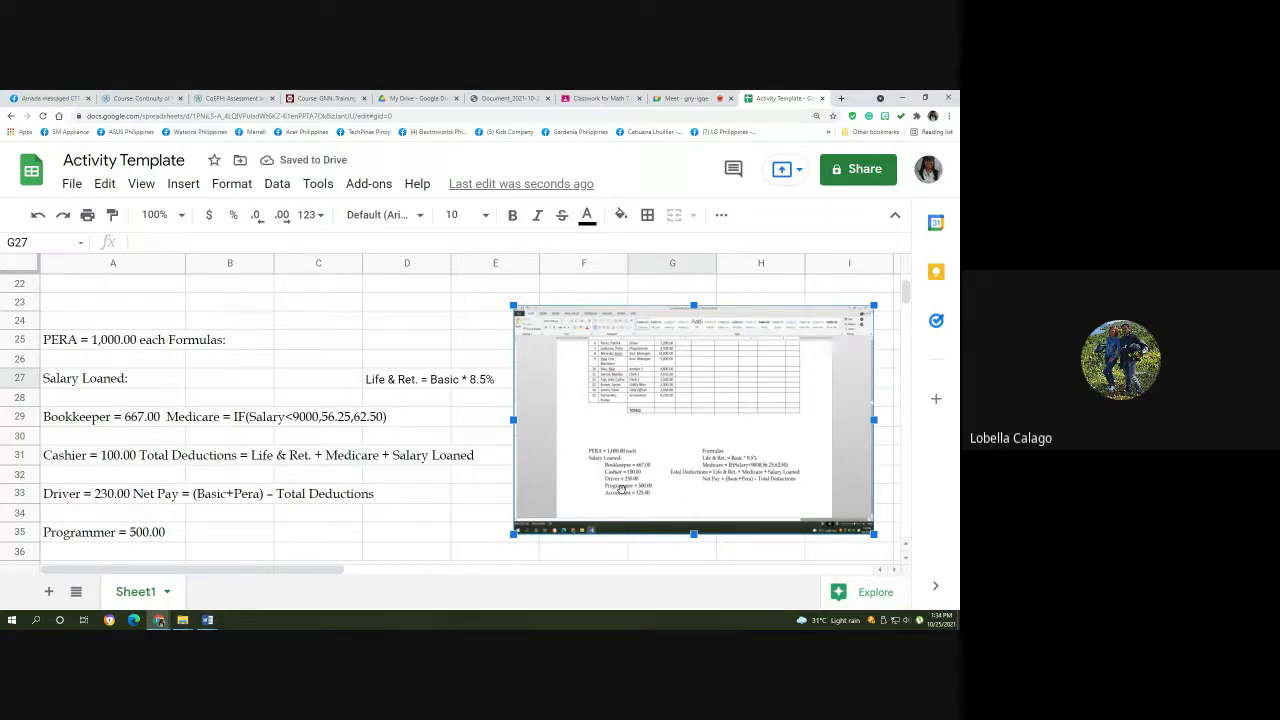
Enter 667 as the Bookkeeper's Salary Loaned amount in H6.
{"action": "scroll", "coordinate": [724, 457], "scroll_direction": "up", "scroll_amount": 6}
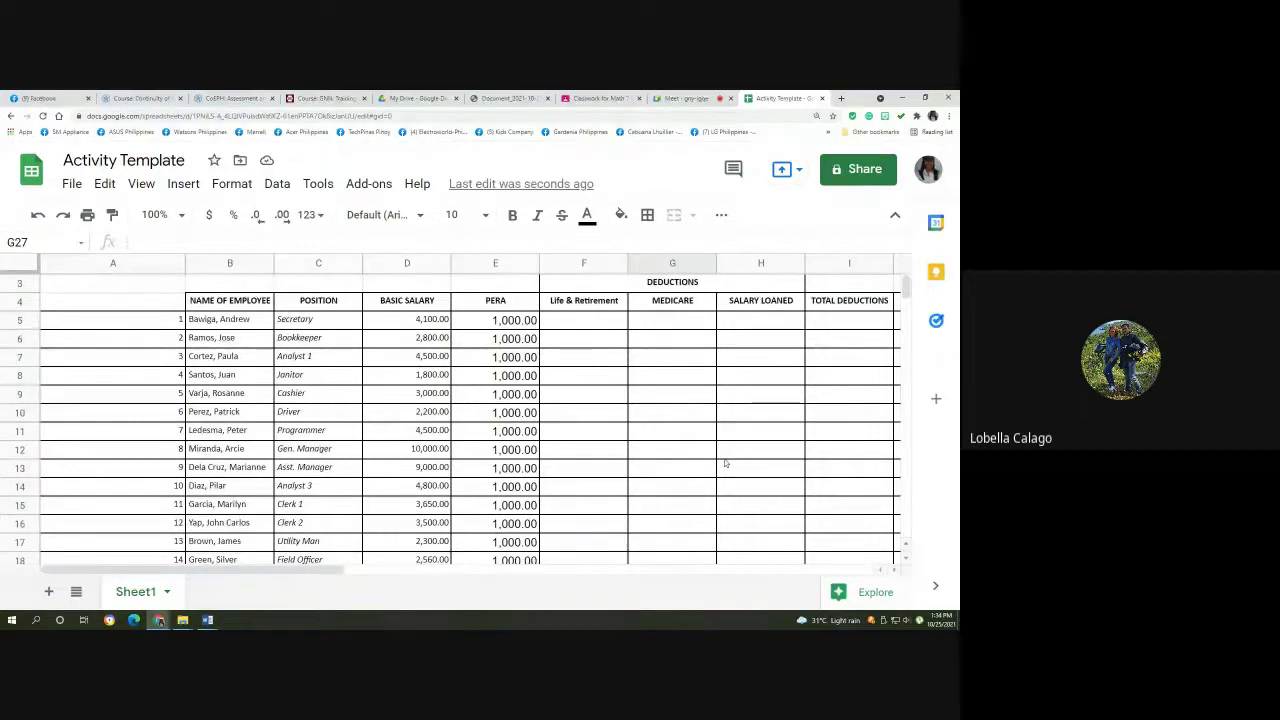
{"action": "left_click", "coordinate": [318, 338]}
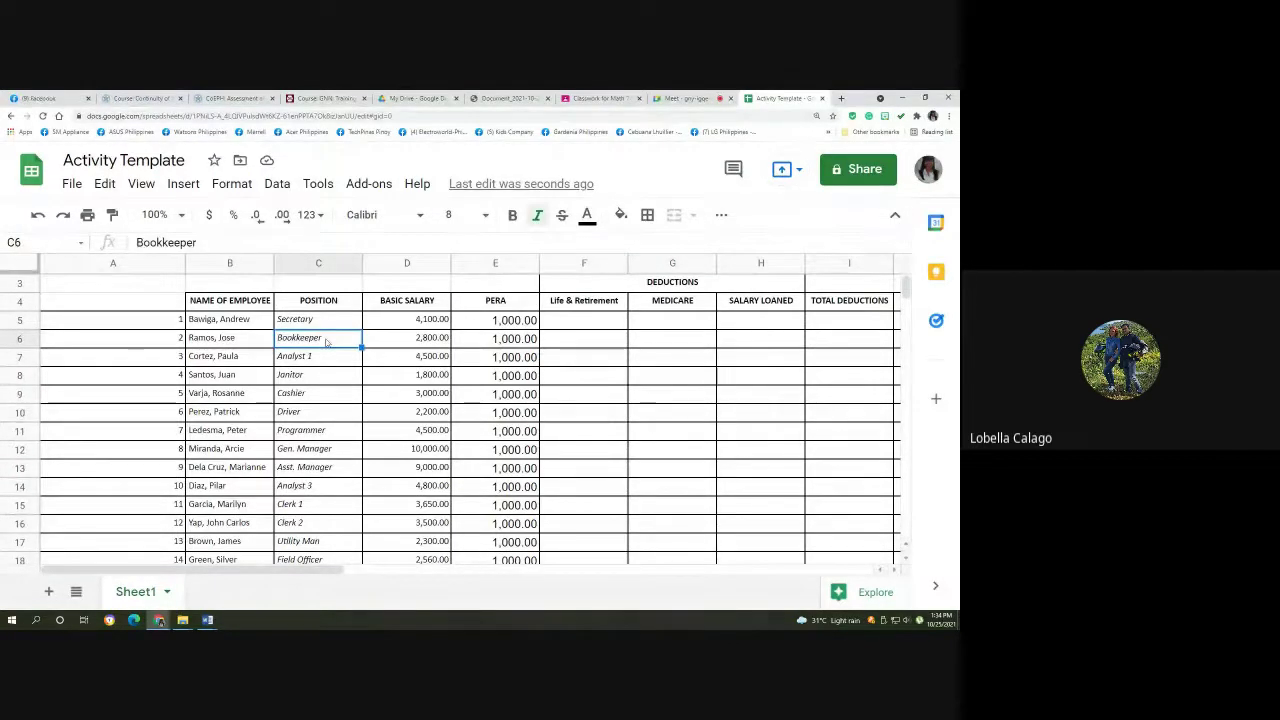
{"action": "key", "text": "Right"}
{"action": "key", "text": "Right"}
{"action": "key", "text": "Right"}
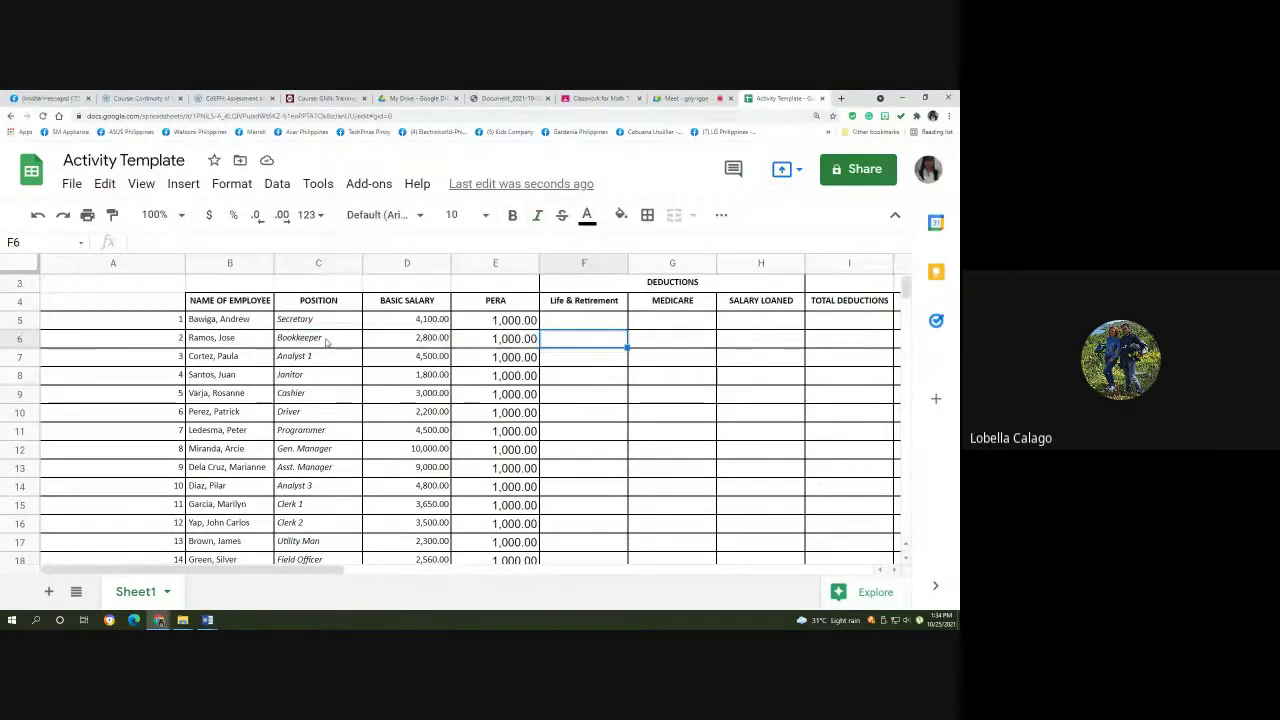
{"action": "key", "text": "Right"}
{"action": "key", "text": "Right"}
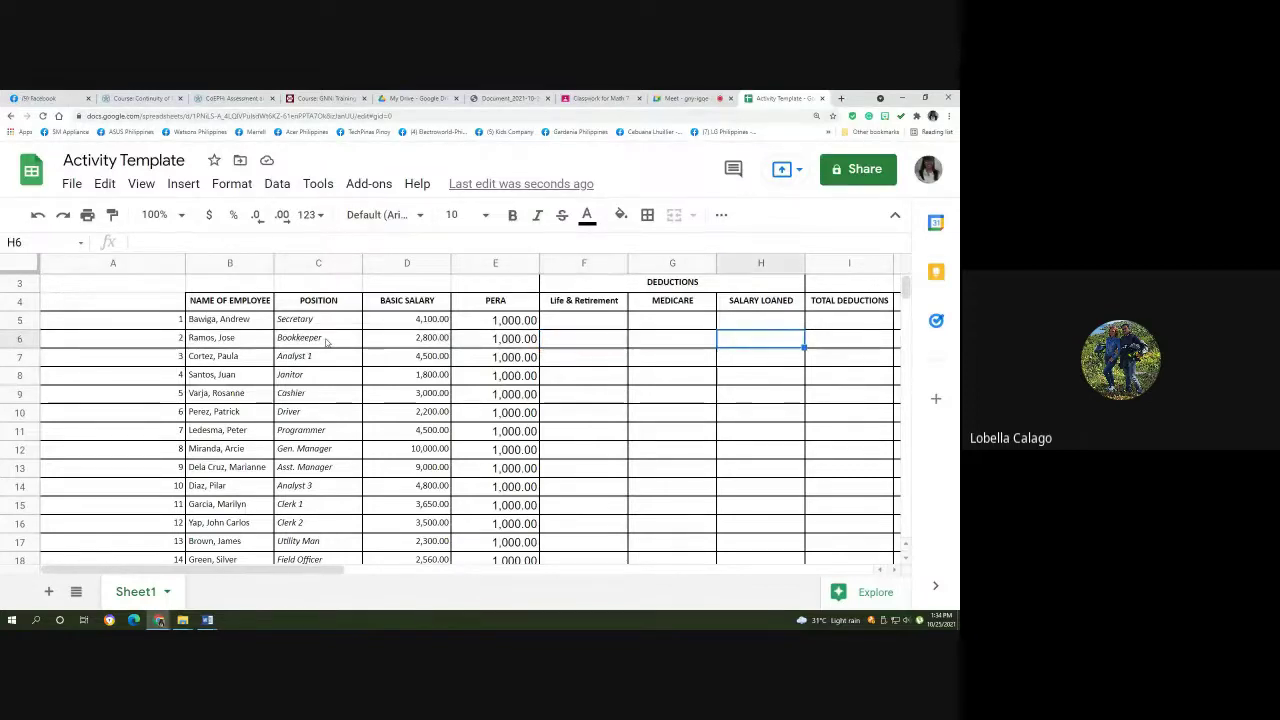
{"action": "type", "text": "667"}
{"action": "key", "text": "Return"}
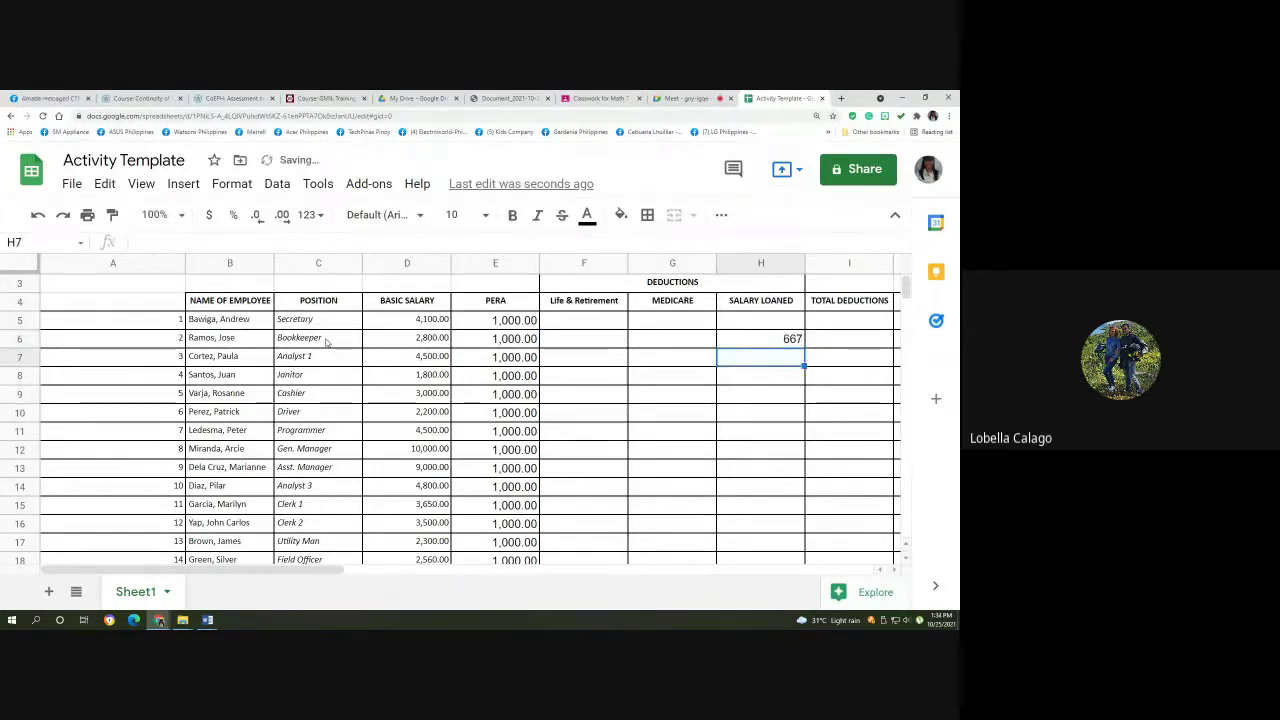
Re-enter the Bookkeeper's loan in H6 as 667.00 and format the cell to show two decimal places.
{"action": "key", "text": "Up"}
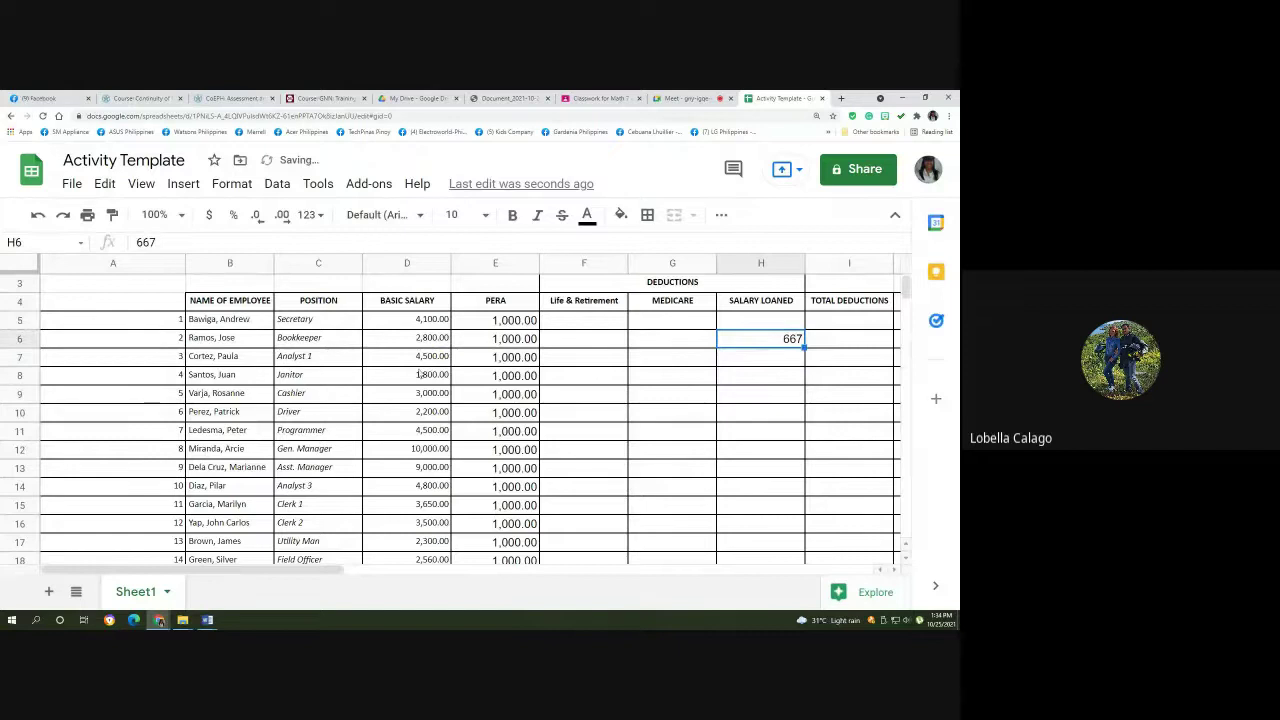
{"action": "type", "text": ".00"}
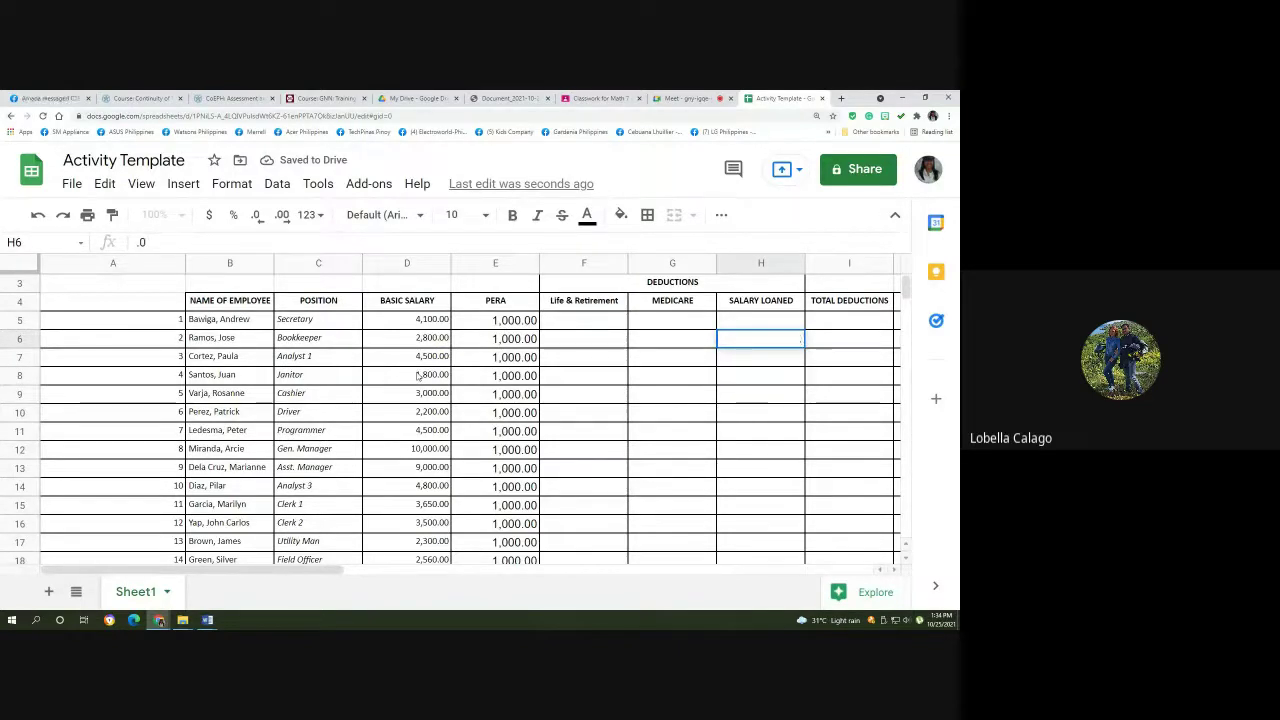
{"action": "key", "text": "Escape"}
{"action": "key", "text": "Return"}
{"action": "type", "text": ".00"}
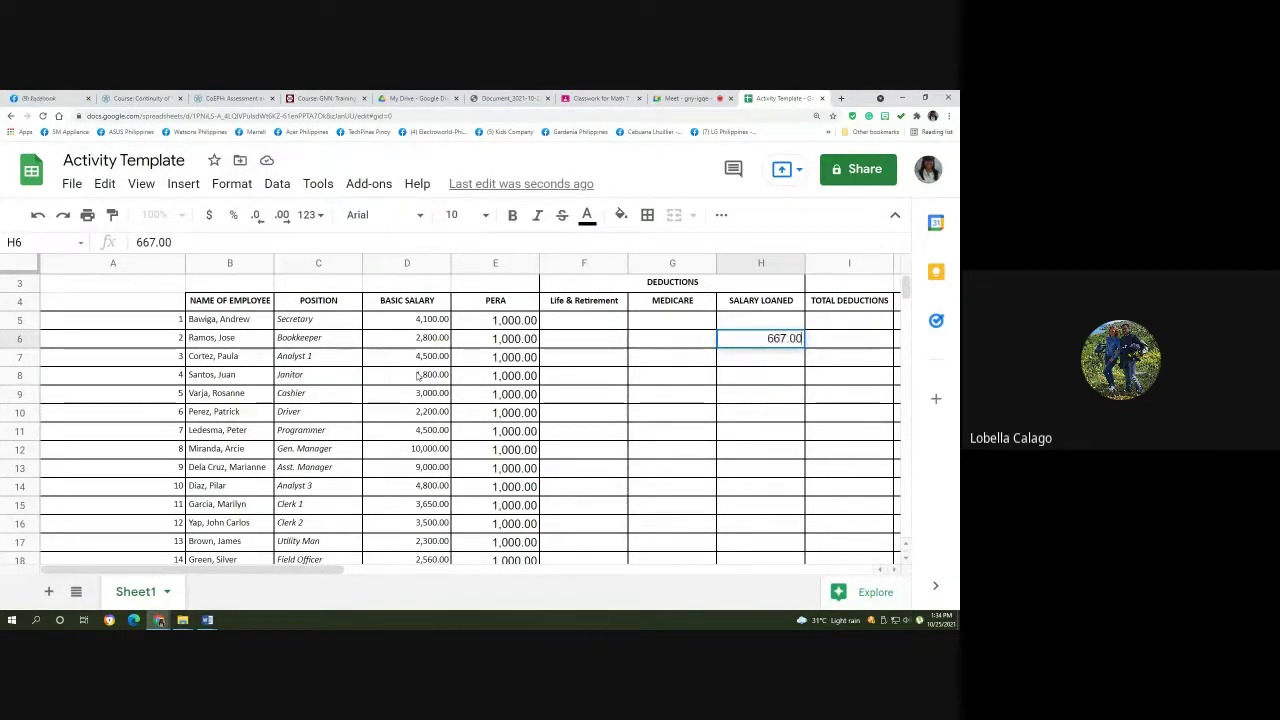
{"action": "key", "text": "Return"}
{"action": "key", "text": "Up"}
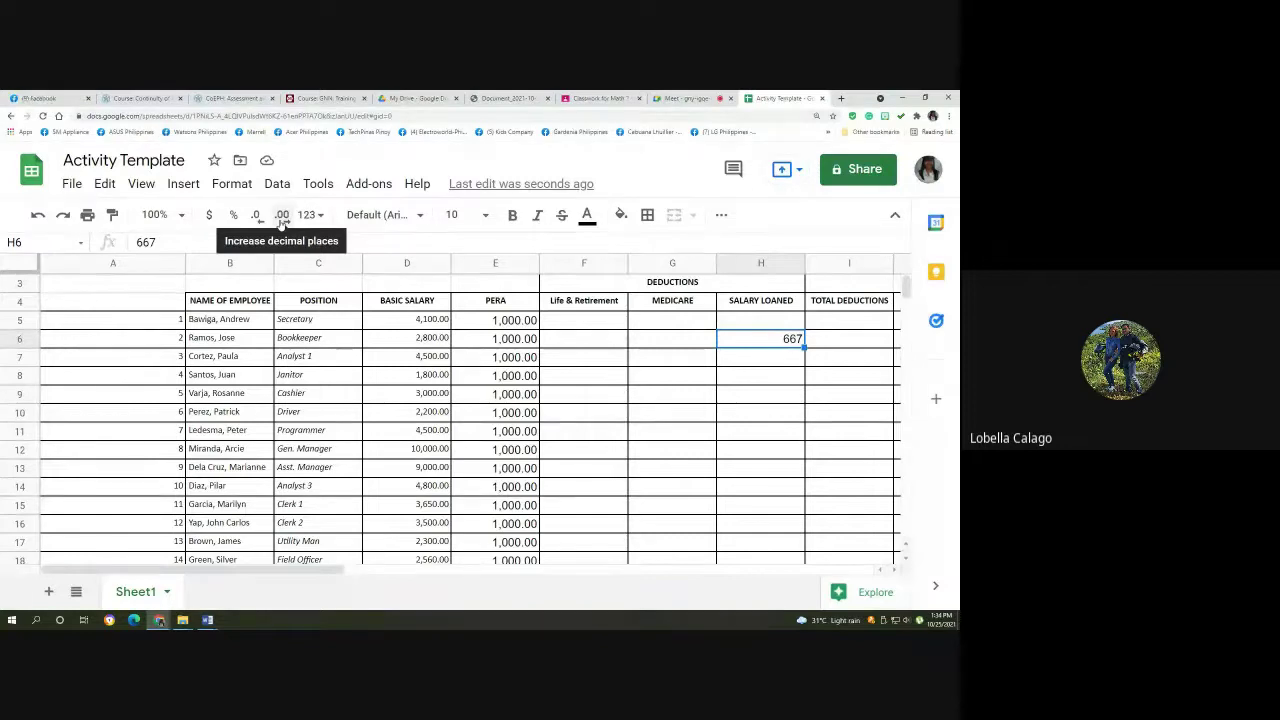
{"action": "left_click", "coordinate": [282, 222]}
{"action": "left_click", "coordinate": [282, 222]}
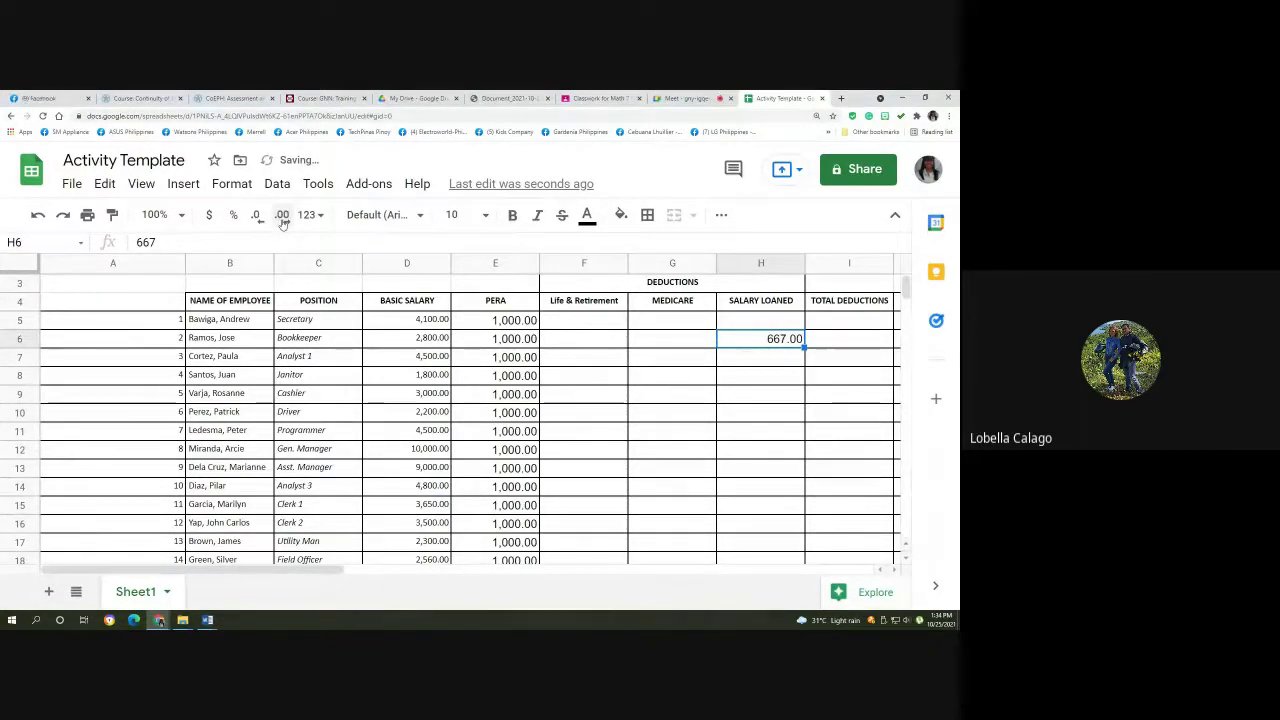
Look up the Cashier's loan in the notes and enter 100 as the Salary Loaned amount in H9.
{"action": "scroll", "coordinate": [685, 513], "scroll_direction": "down", "scroll_amount": 5}
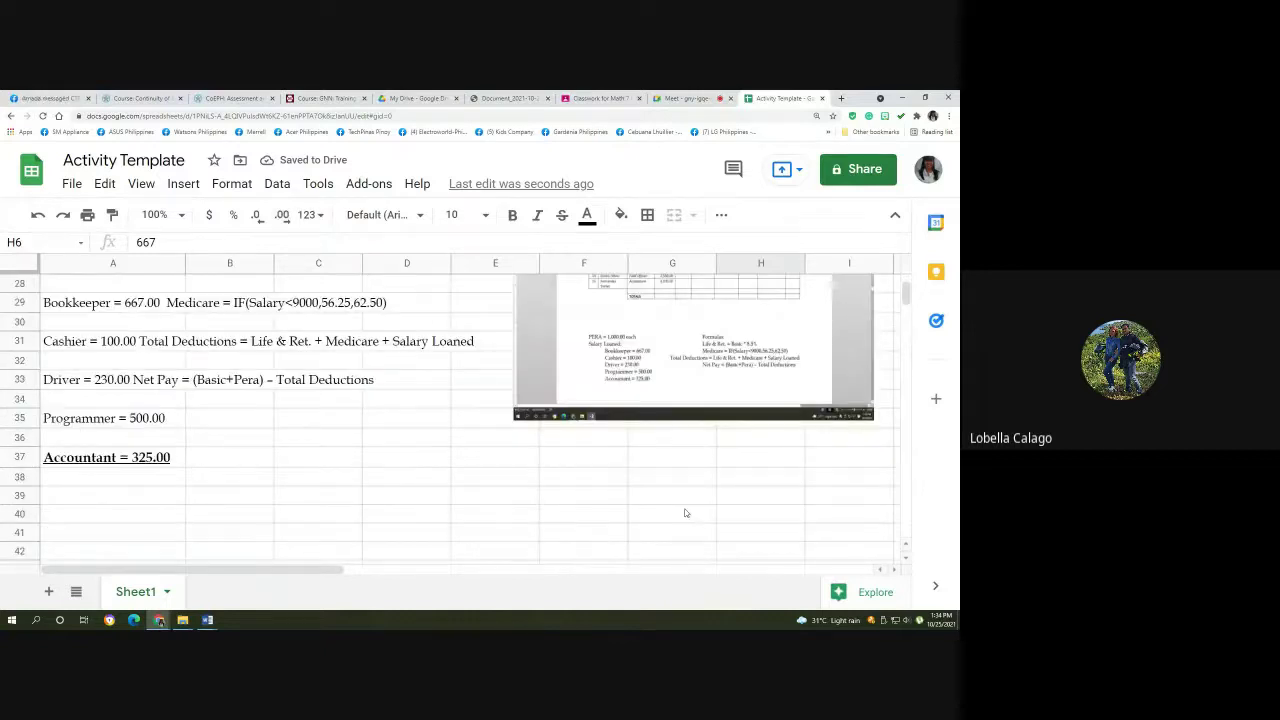
{"action": "scroll", "coordinate": [666, 540], "scroll_direction": "up", "scroll_amount": 5}
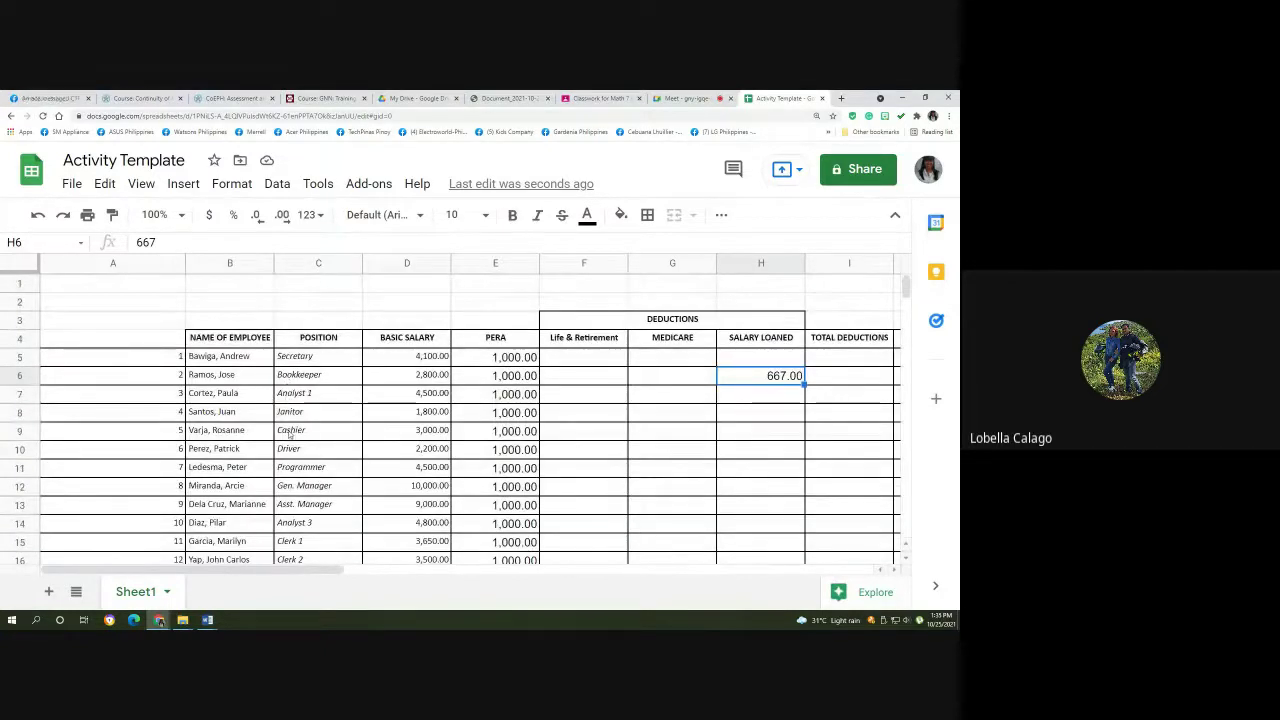
{"action": "left_click", "coordinate": [283, 430]}
{"action": "key", "text": "Right"}
{"action": "key", "text": "Right"}
{"action": "key", "text": "Right"}
{"action": "key", "text": "Right"}
{"action": "key", "text": "Right"}
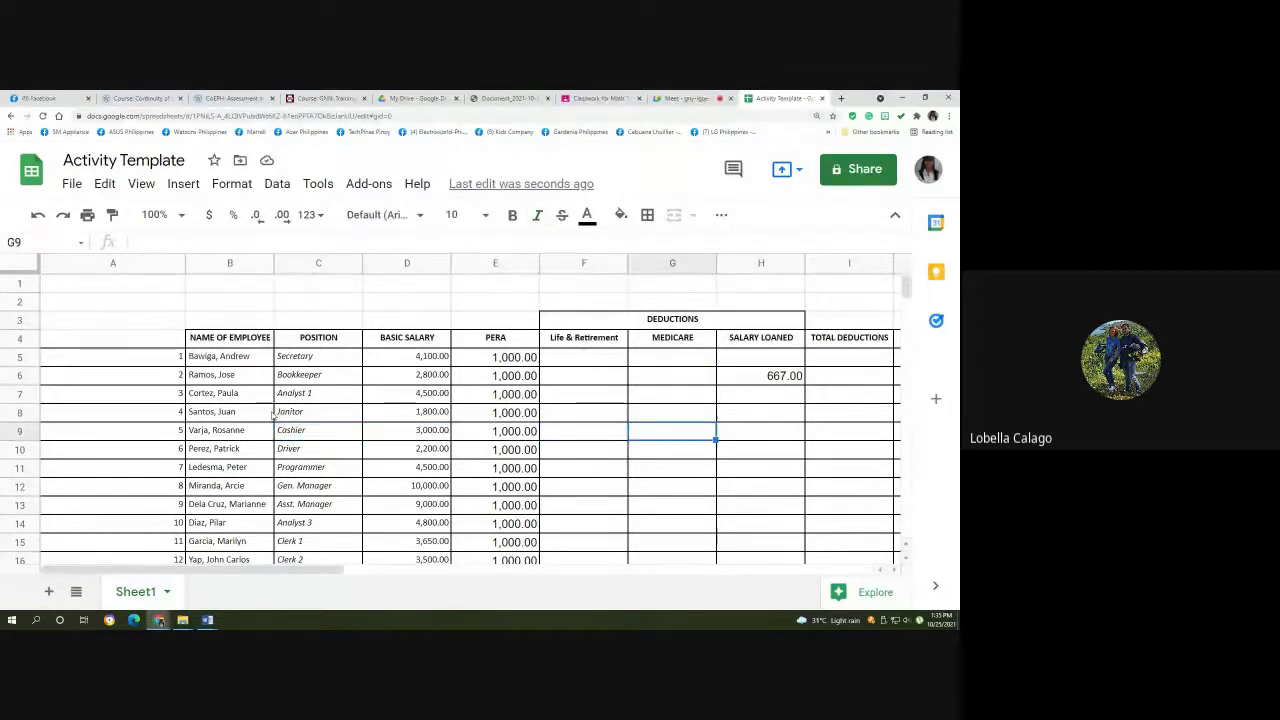
{"action": "type", "text": "1000"}
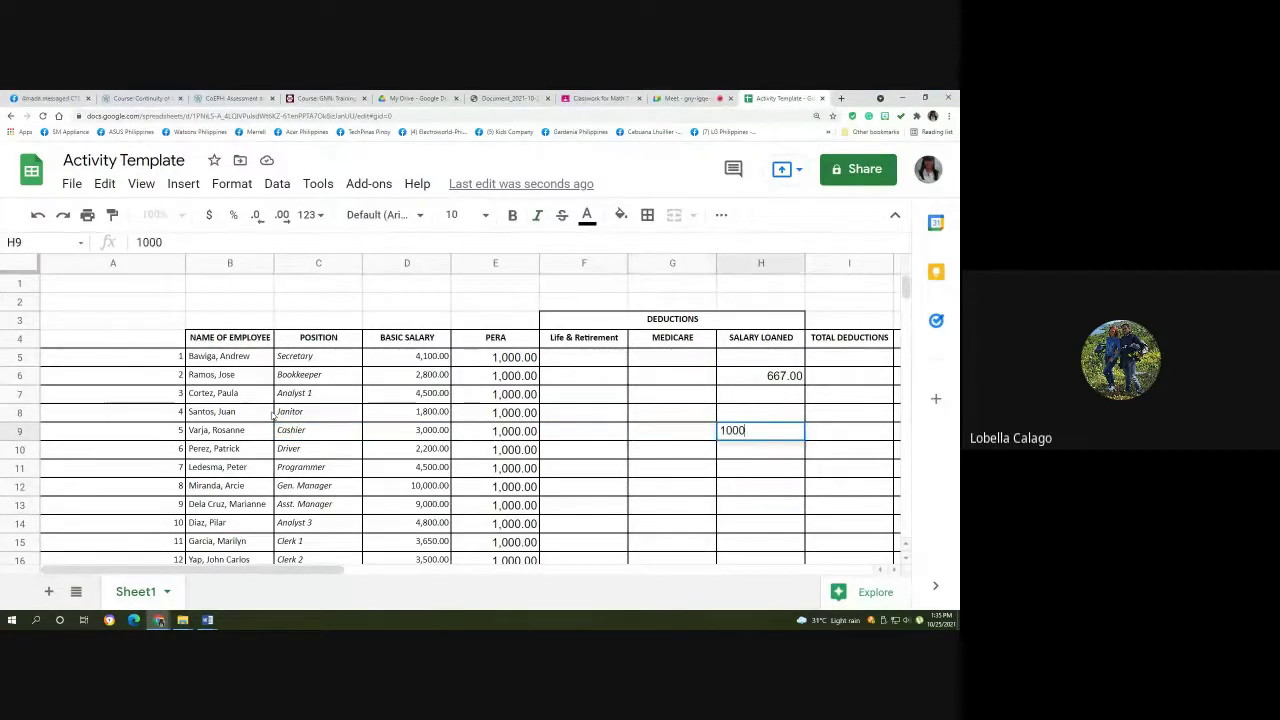
{"action": "key", "text": "BackSpace"}
{"action": "key", "text": "Return"}
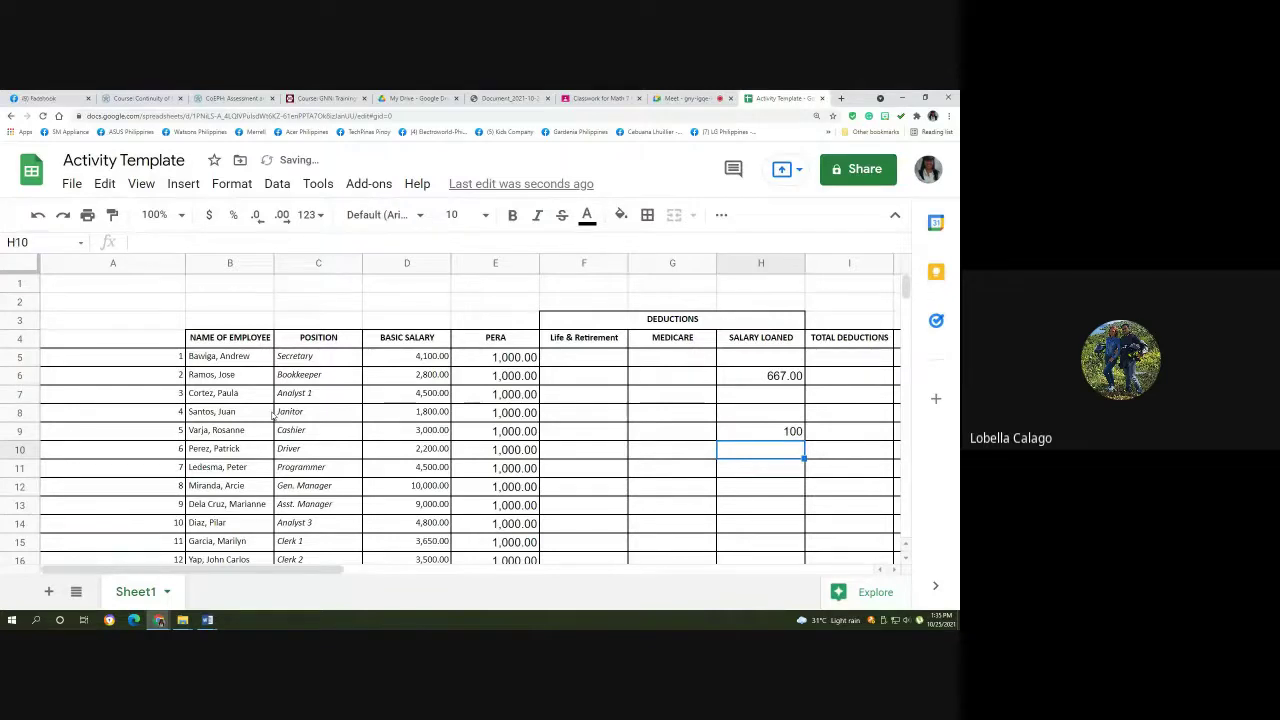
Format the Cashier's Salary Loaned amount in H9 to show two decimal places.
{"action": "left_click", "coordinate": [750, 434]}
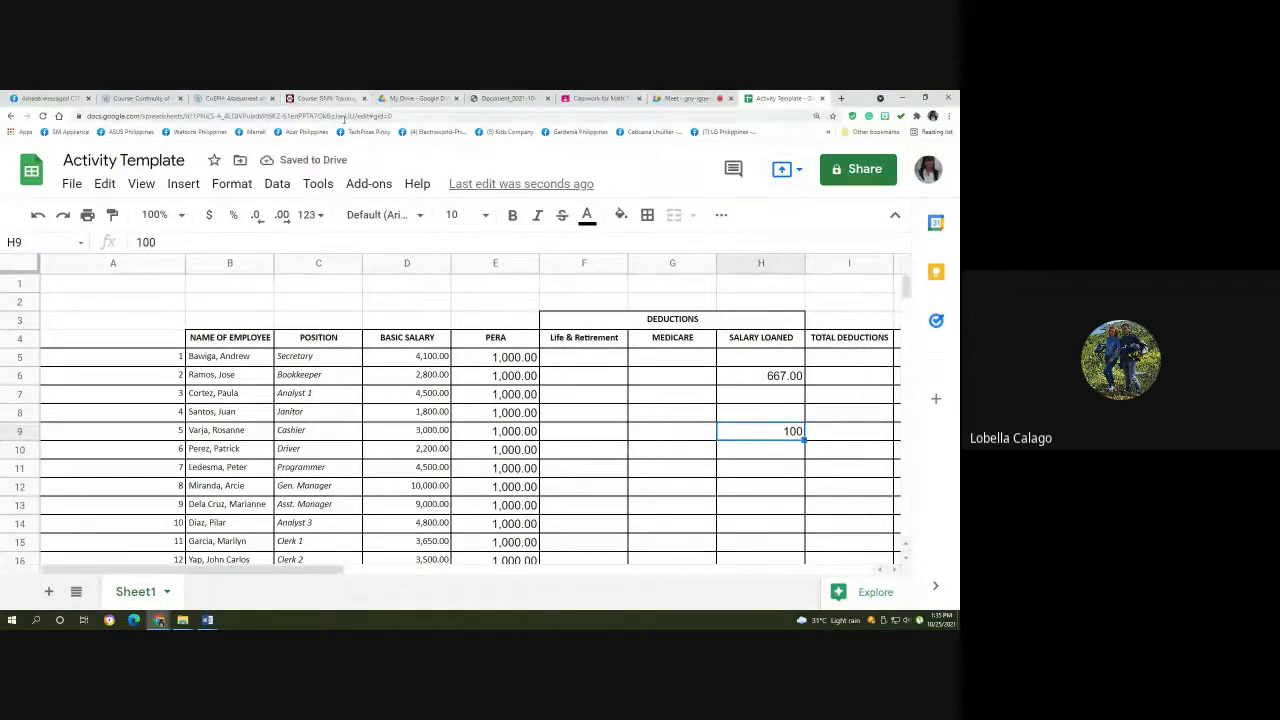
{"action": "left_click", "coordinate": [282, 214]}
{"action": "left_click", "coordinate": [282, 214]}
Enter 230.00 as the Driver's Salary Loaned amount in H10 and format the cell to two decimal places.
{"action": "scroll", "coordinate": [677, 428], "scroll_direction": "down", "scroll_amount": 5}
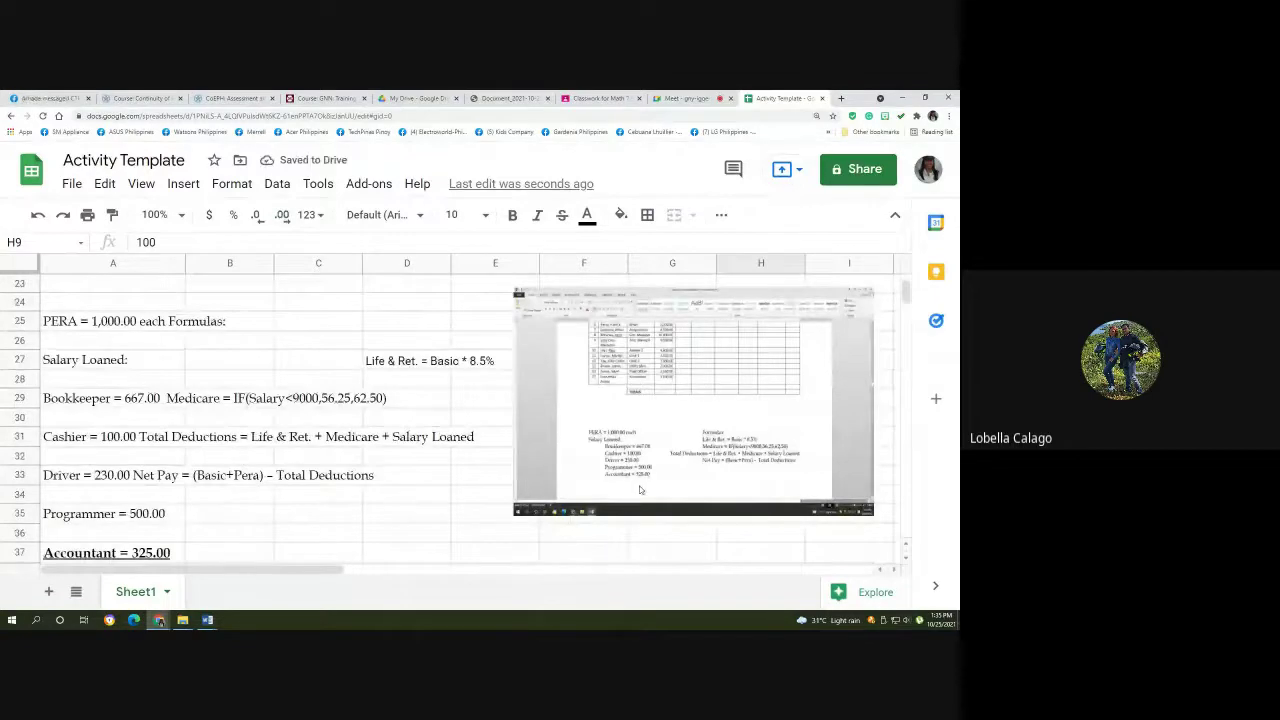
{"action": "scroll", "coordinate": [668, 486], "scroll_direction": "up", "scroll_amount": 5}
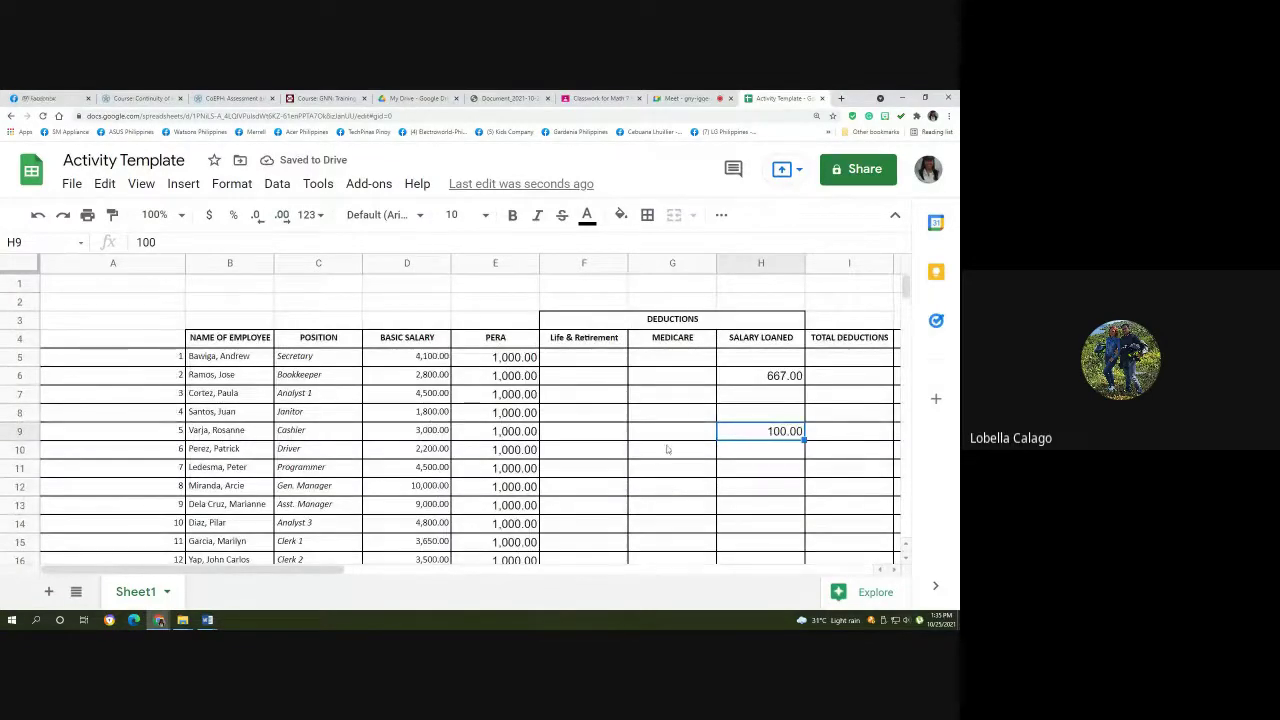
{"action": "left_click", "coordinate": [757, 450]}
{"action": "type", "text": "230"}
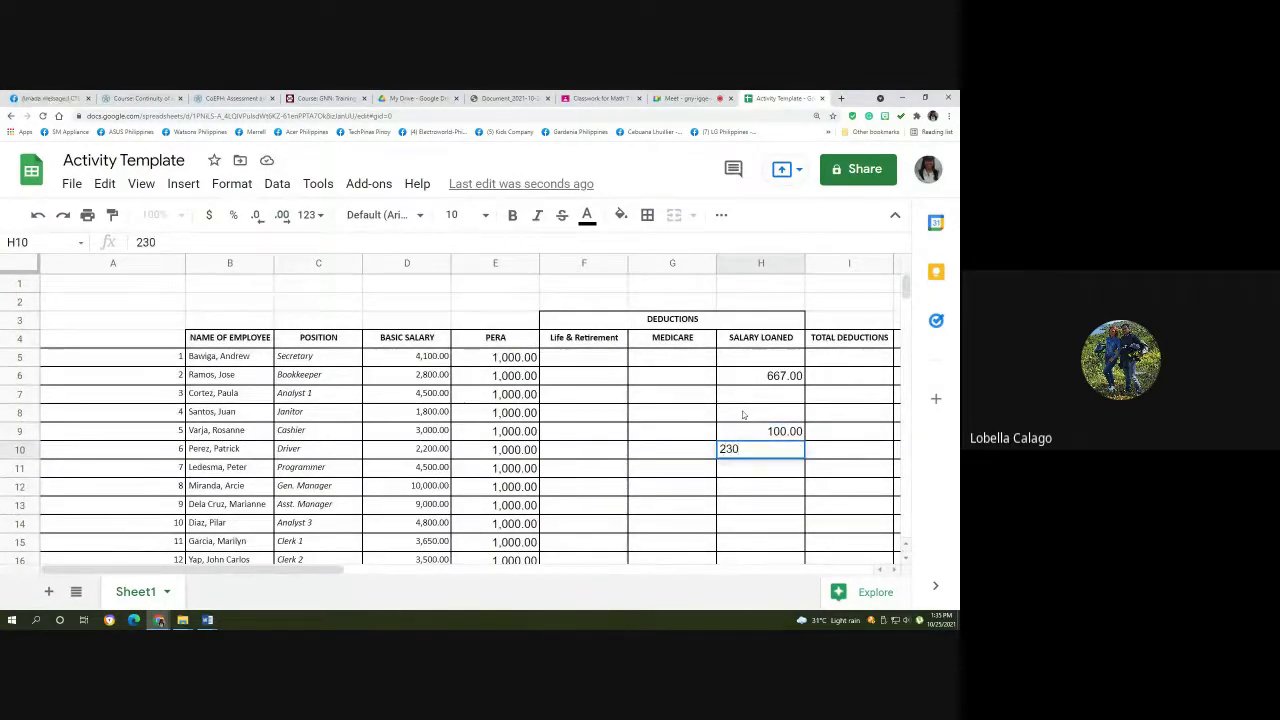
{"action": "type", "text": ".00"}
{"action": "key", "text": "Return"}
{"action": "left_click", "coordinate": [764, 452]}
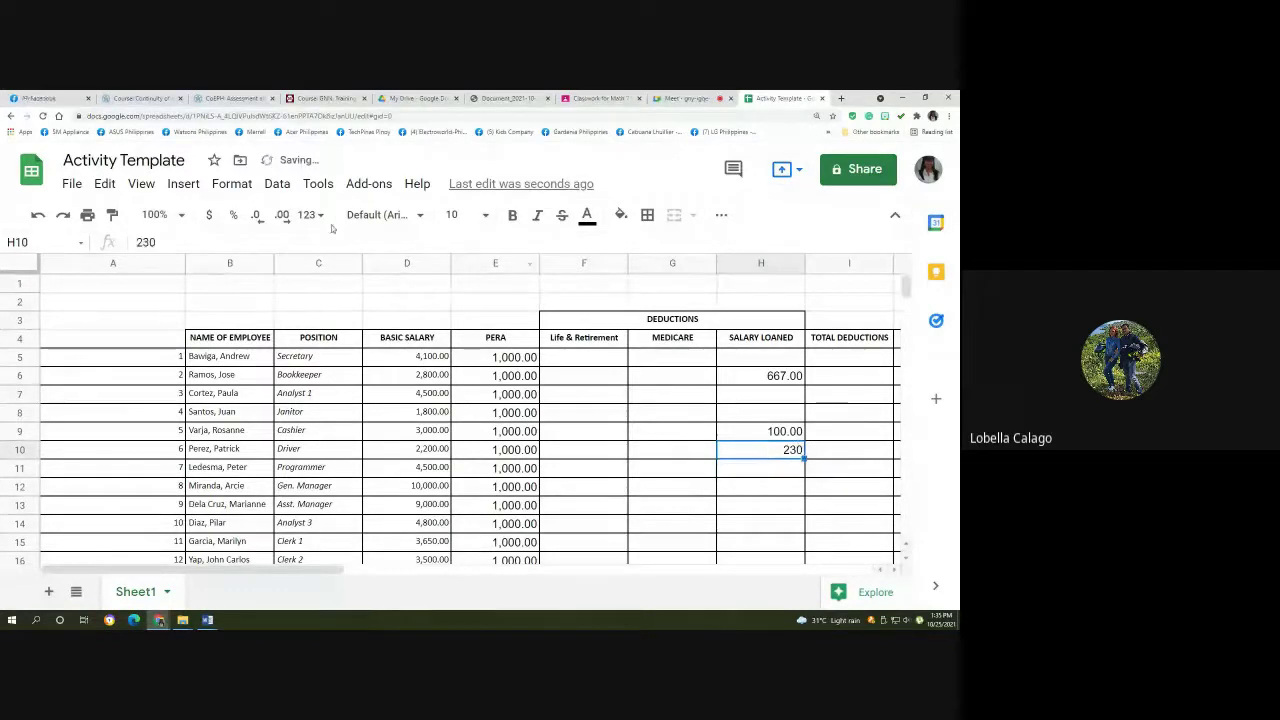
{"action": "left_click", "coordinate": [282, 214]}
{"action": "left_click", "coordinate": [282, 214]}
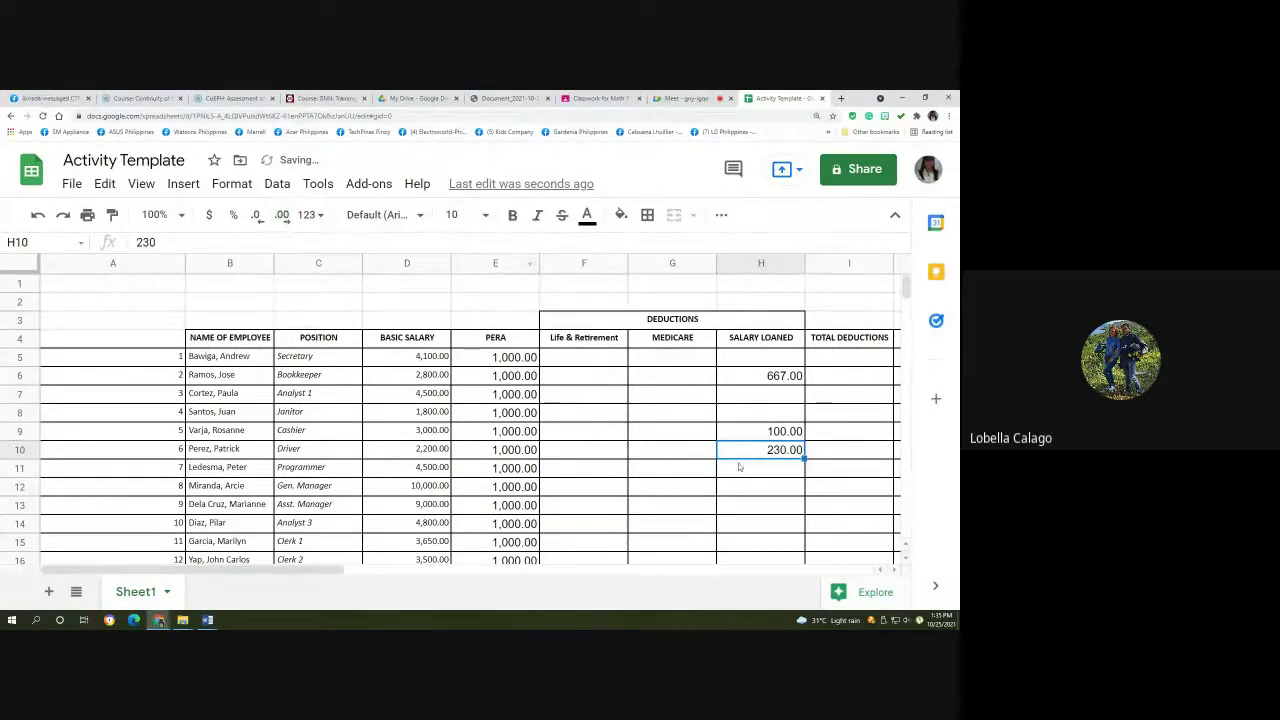
Review the salary loan amounts listed in the notes and screenshot, then select the Salary Loaned header in H4.
{"action": "scroll", "coordinate": [738, 463], "scroll_direction": "down", "scroll_amount": 6}
{"action": "scroll", "coordinate": [604, 541], "scroll_direction": "down", "scroll_amount": 1}
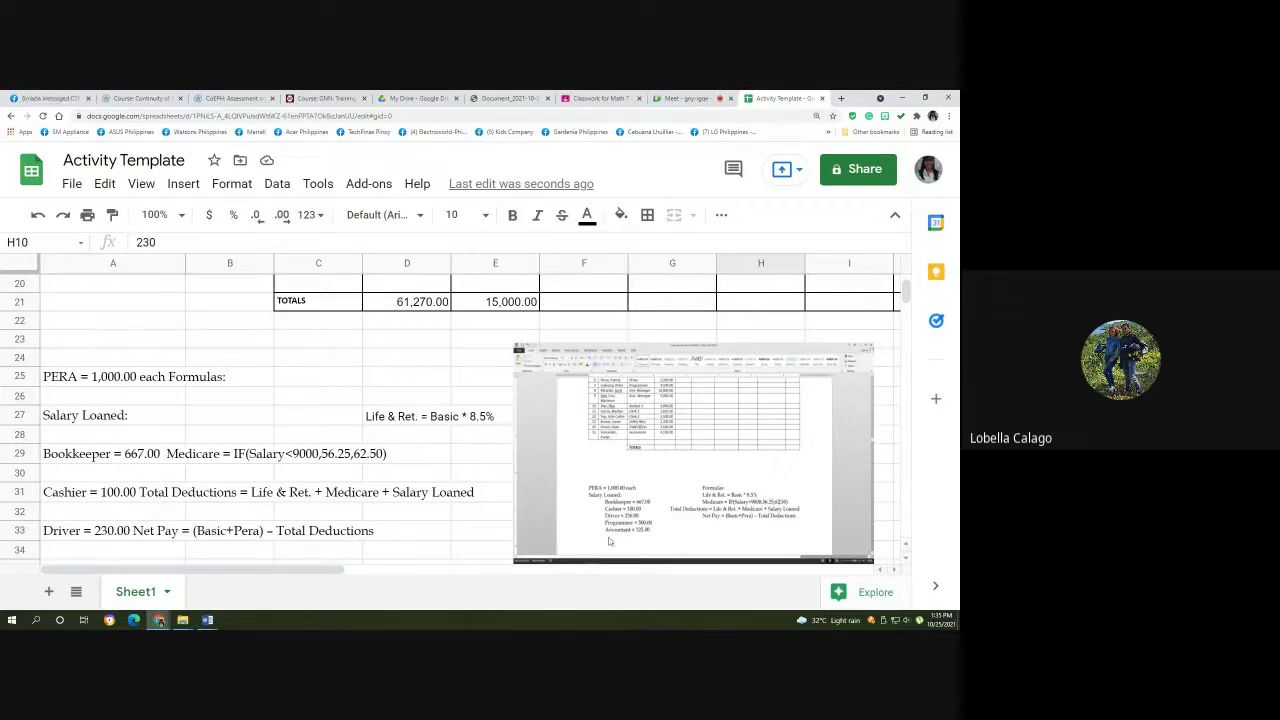
{"action": "scroll", "coordinate": [657, 538], "scroll_direction": "up", "scroll_amount": 6}
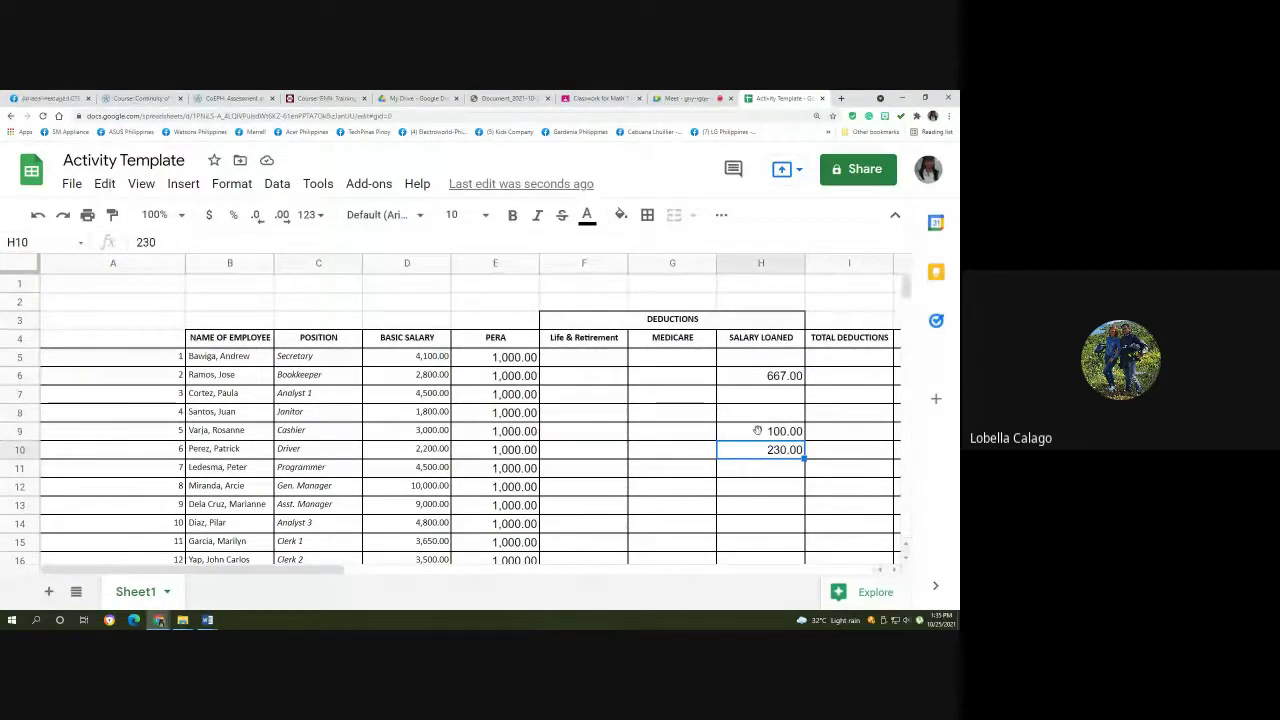
{"action": "left_click", "coordinate": [759, 343]}
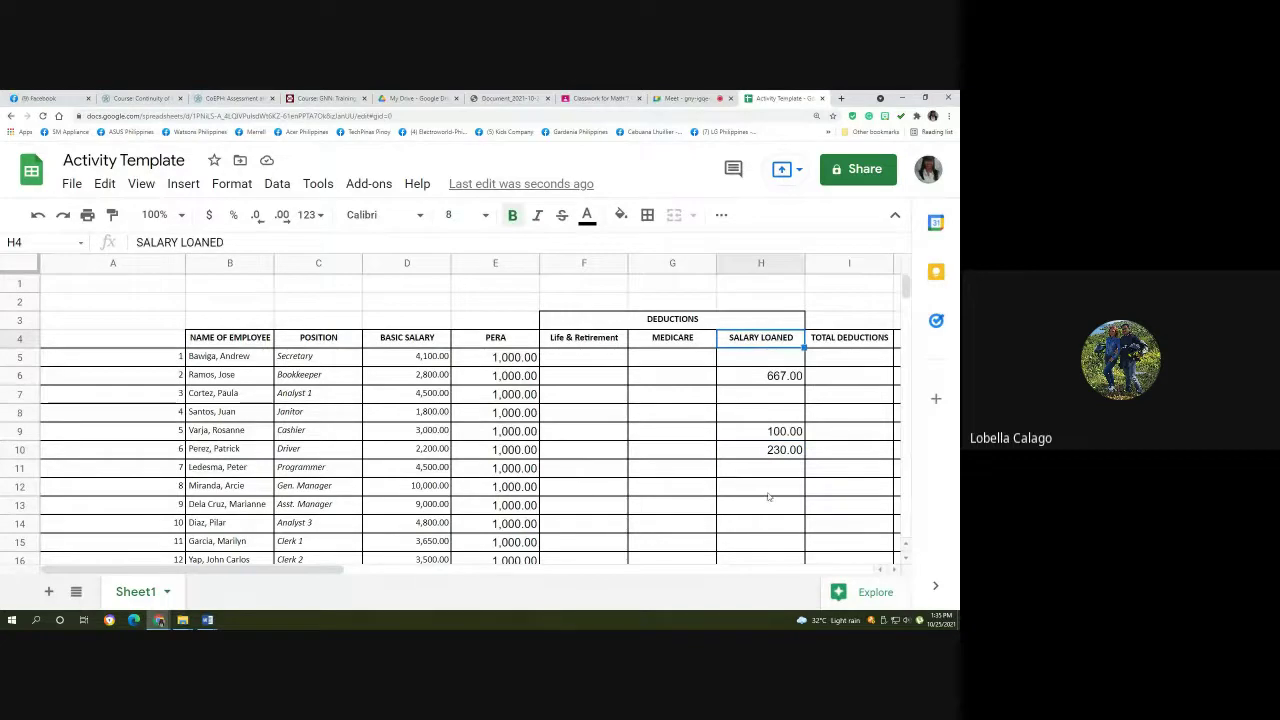
Copy the expression "= Basic * 8.5%" from the Life & Retirement formula note in D27.
{"action": "scroll", "coordinate": [557, 537], "scroll_direction": "down", "scroll_amount": 5}
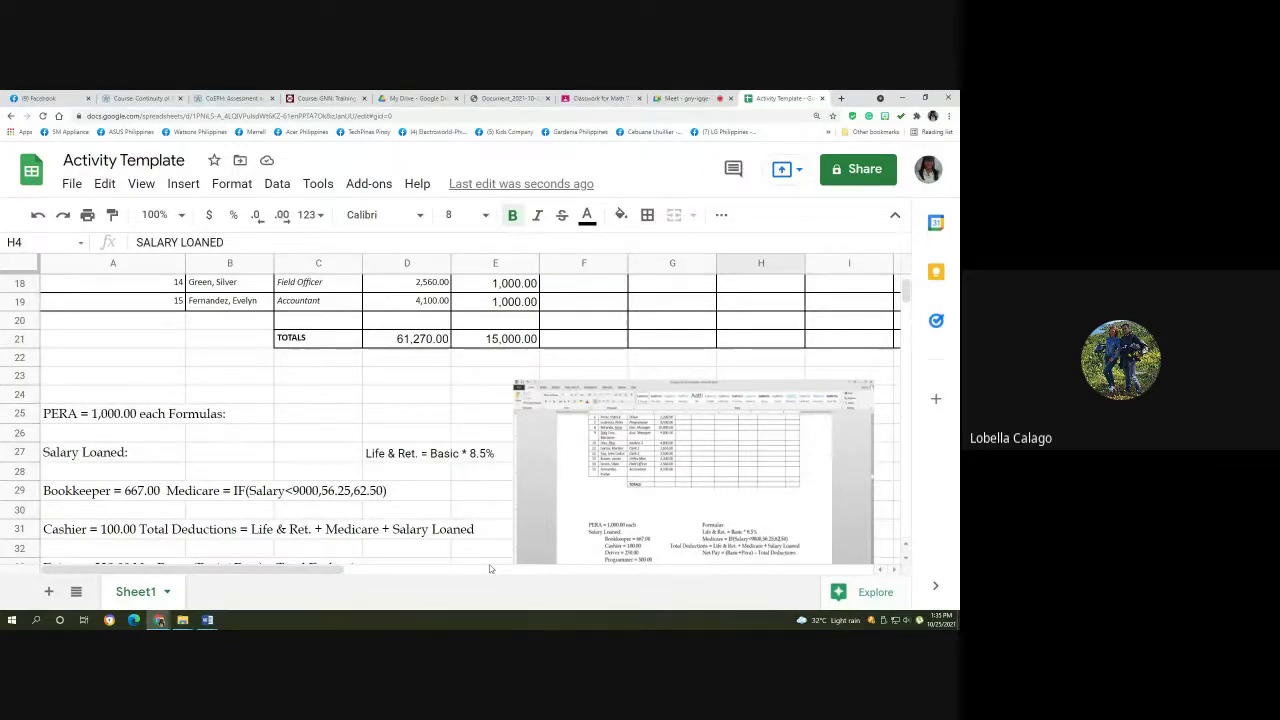
{"action": "left_click", "coordinate": [396, 456]}
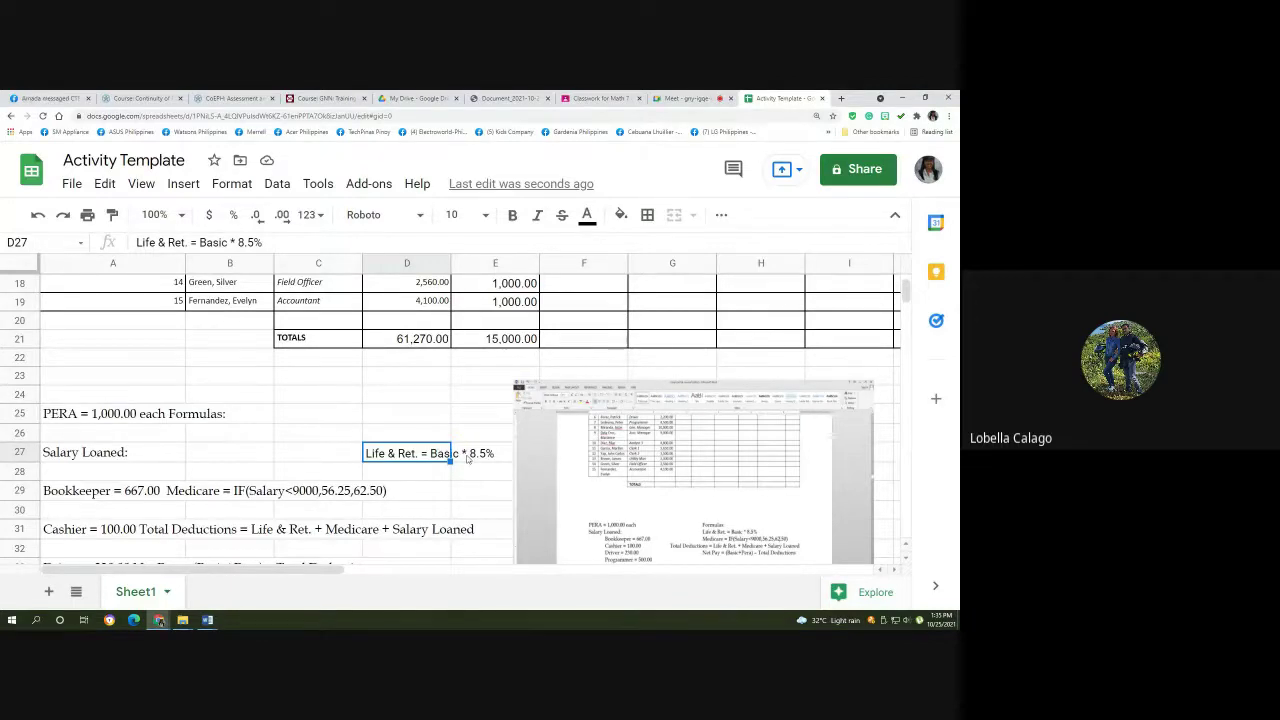
{"action": "scroll", "coordinate": [700, 478], "scroll_direction": "up", "scroll_amount": 7}
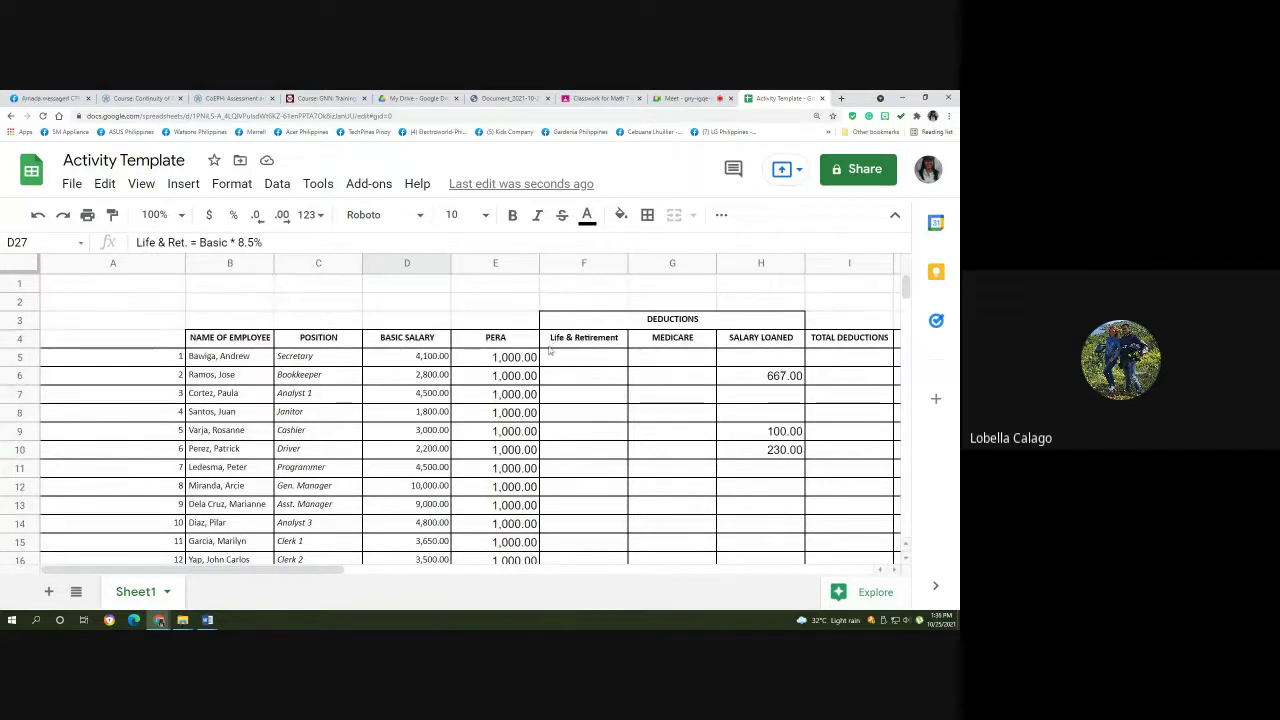
{"action": "left_click", "coordinate": [552, 361]}
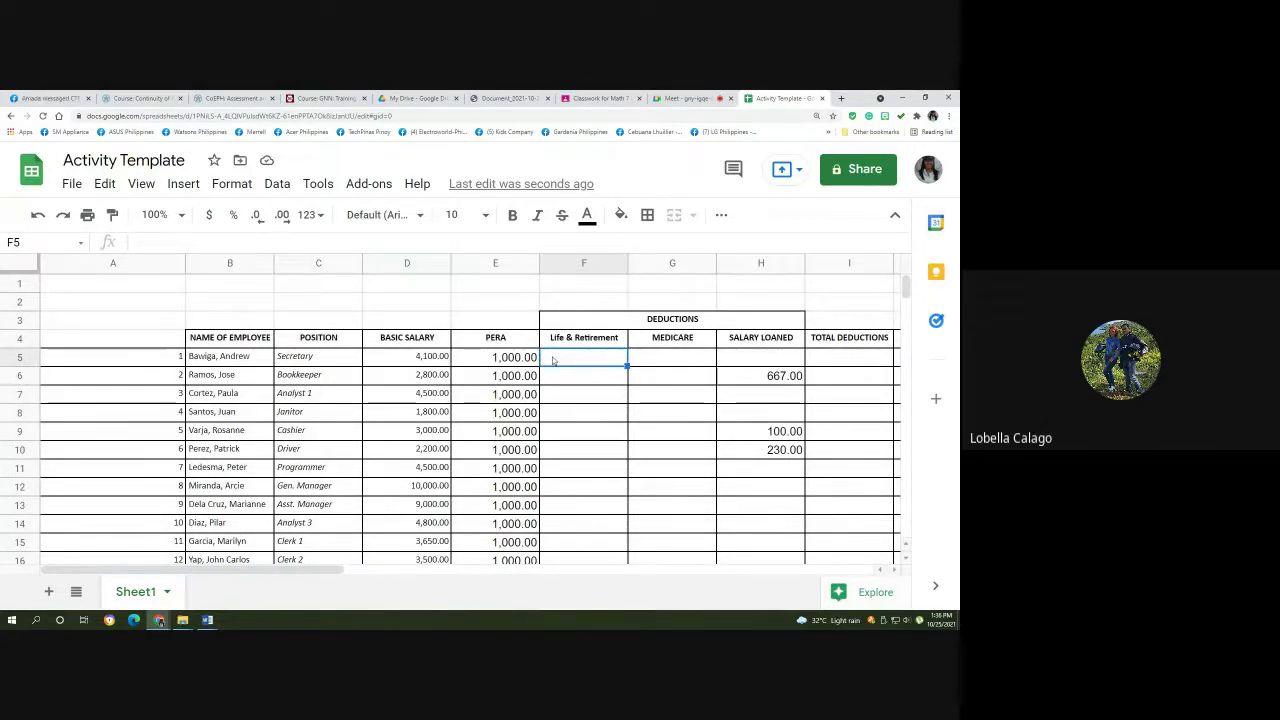
{"action": "scroll", "coordinate": [511, 376], "scroll_direction": "down", "scroll_amount": 5}
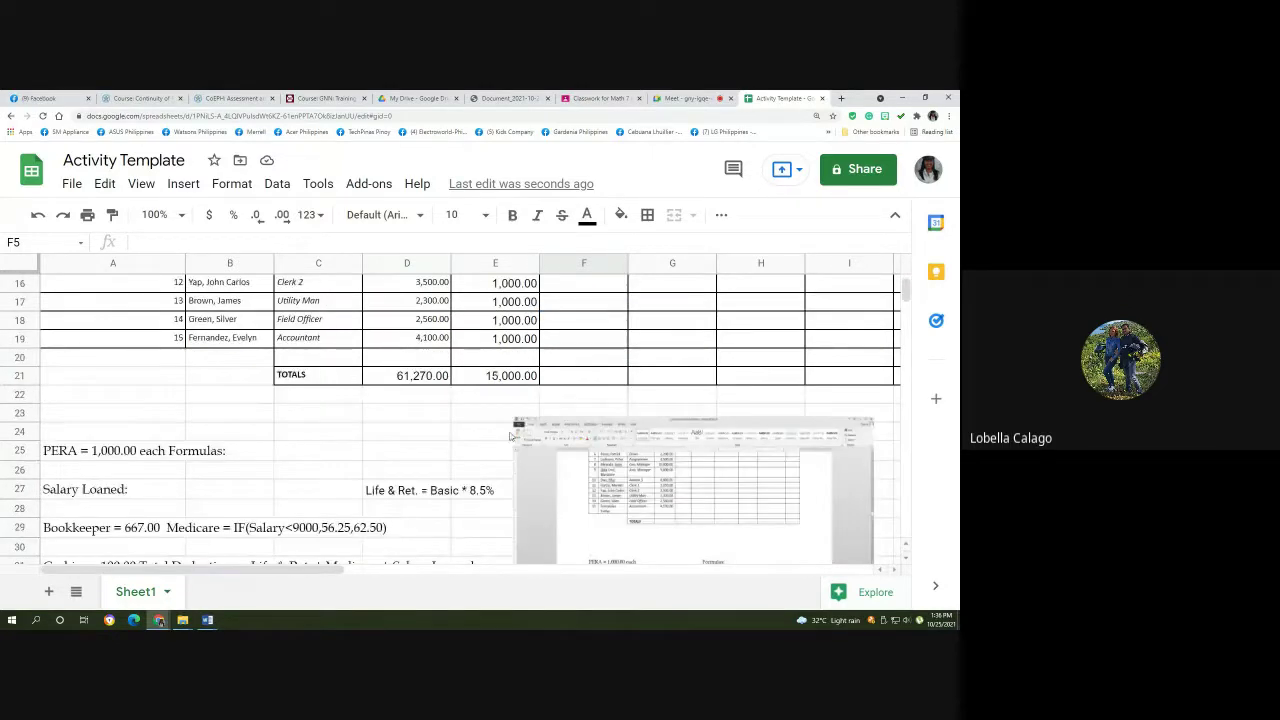
{"action": "scroll", "coordinate": [510, 435], "scroll_direction": "down", "scroll_amount": 2}
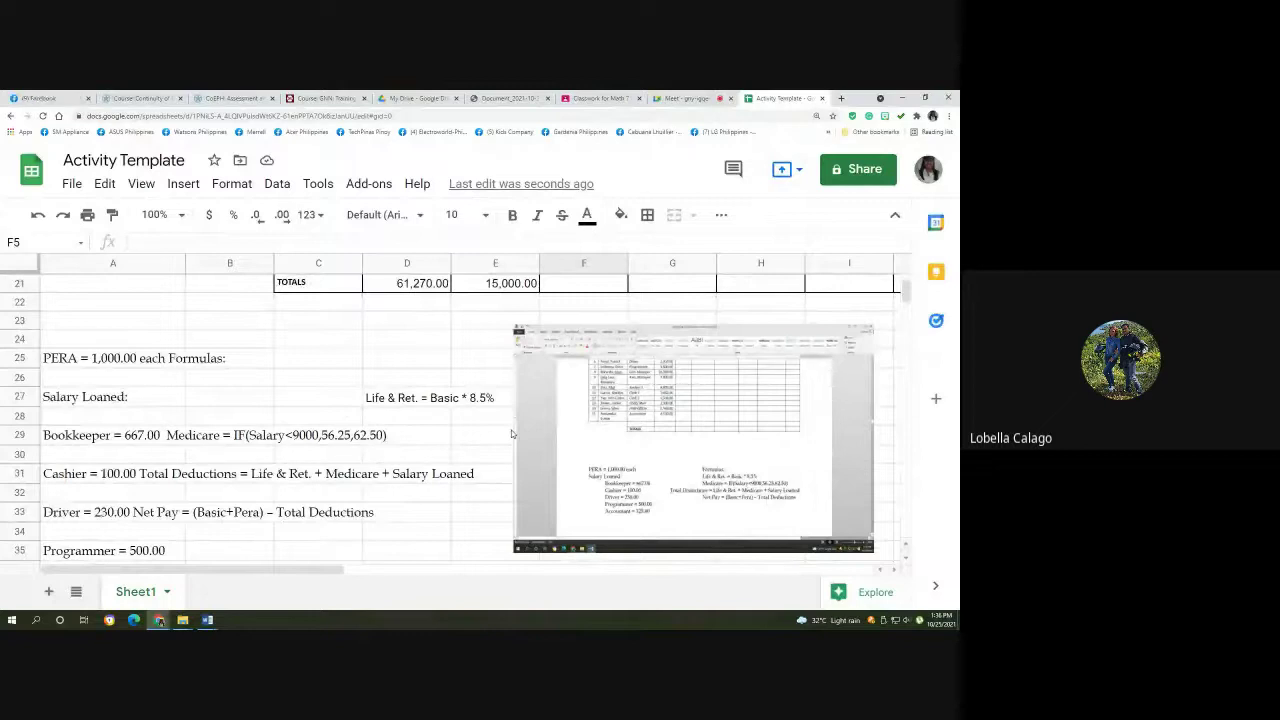
{"action": "left_click", "coordinate": [375, 403]}
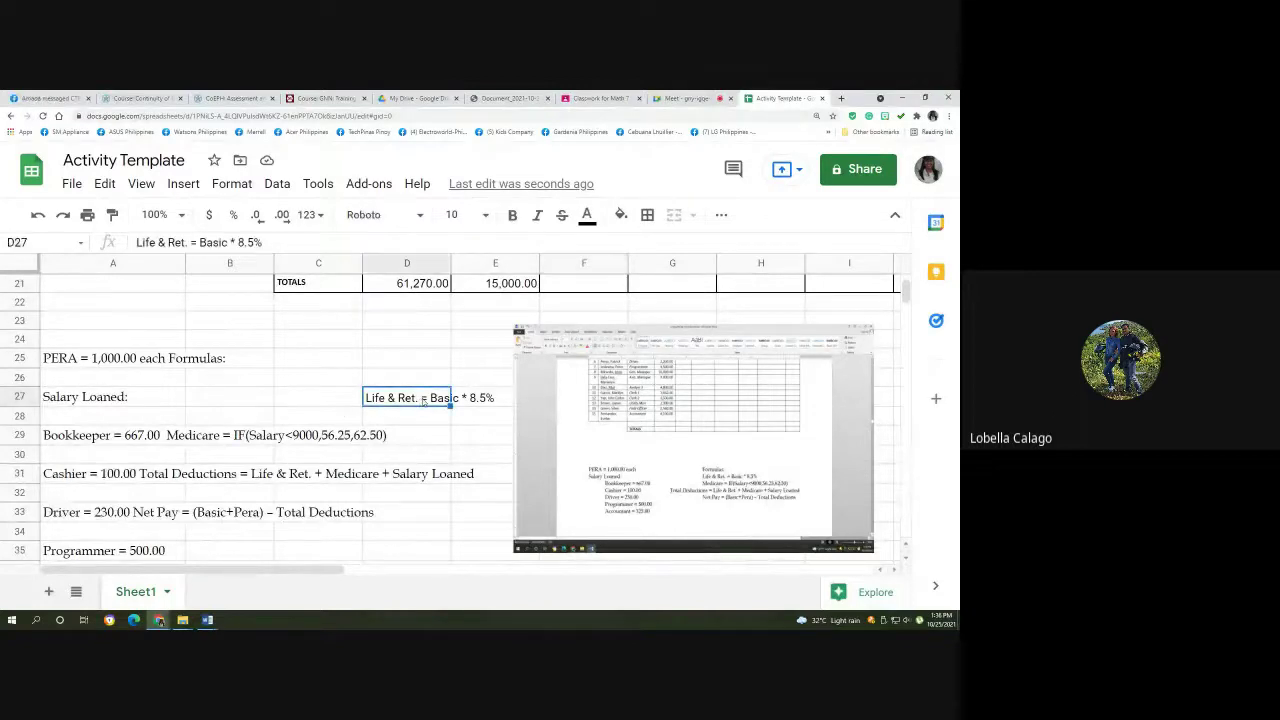
{"action": "left_click_drag", "start_coordinate": [193, 243], "coordinate": [259, 242]}
{"action": "right_click", "coordinate": [205, 242]}
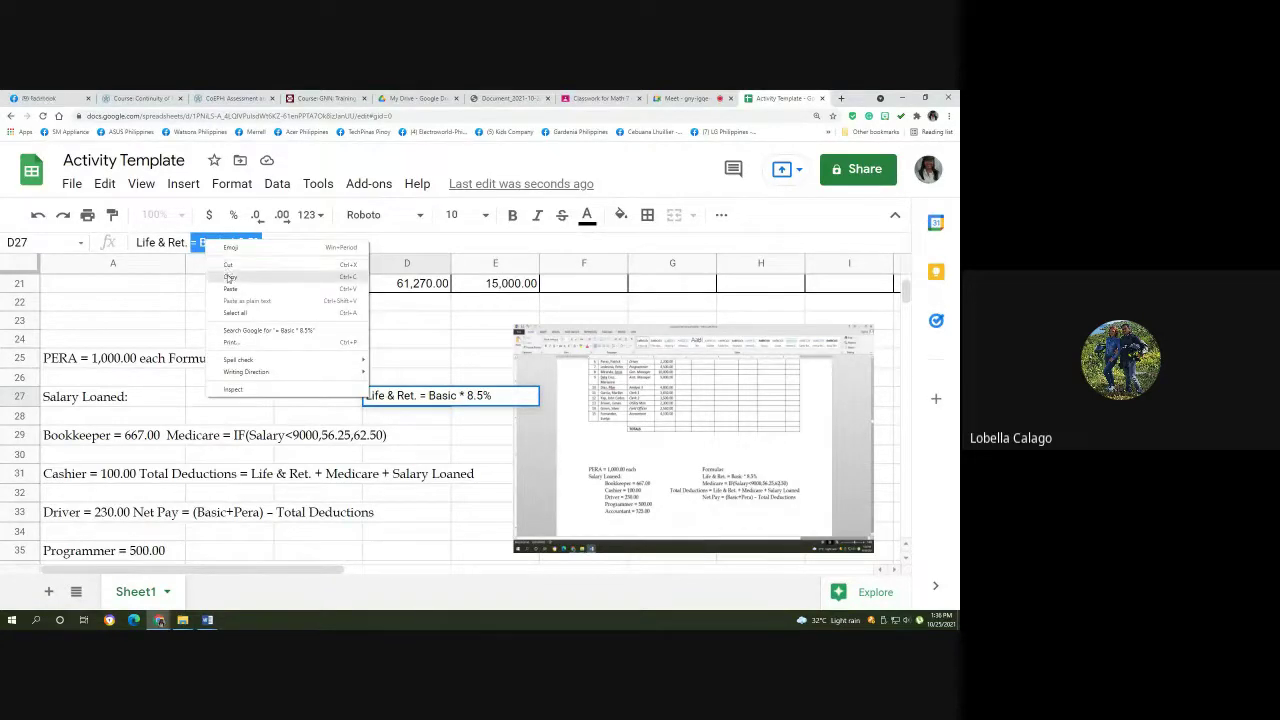
{"action": "left_click", "coordinate": [230, 276]}
Paste the copied "= Basic * 8.5%" expression into the Secretary's Life & Retirement cell F5.
{"action": "scroll", "coordinate": [406, 389], "scroll_direction": "up", "scroll_amount": 5}
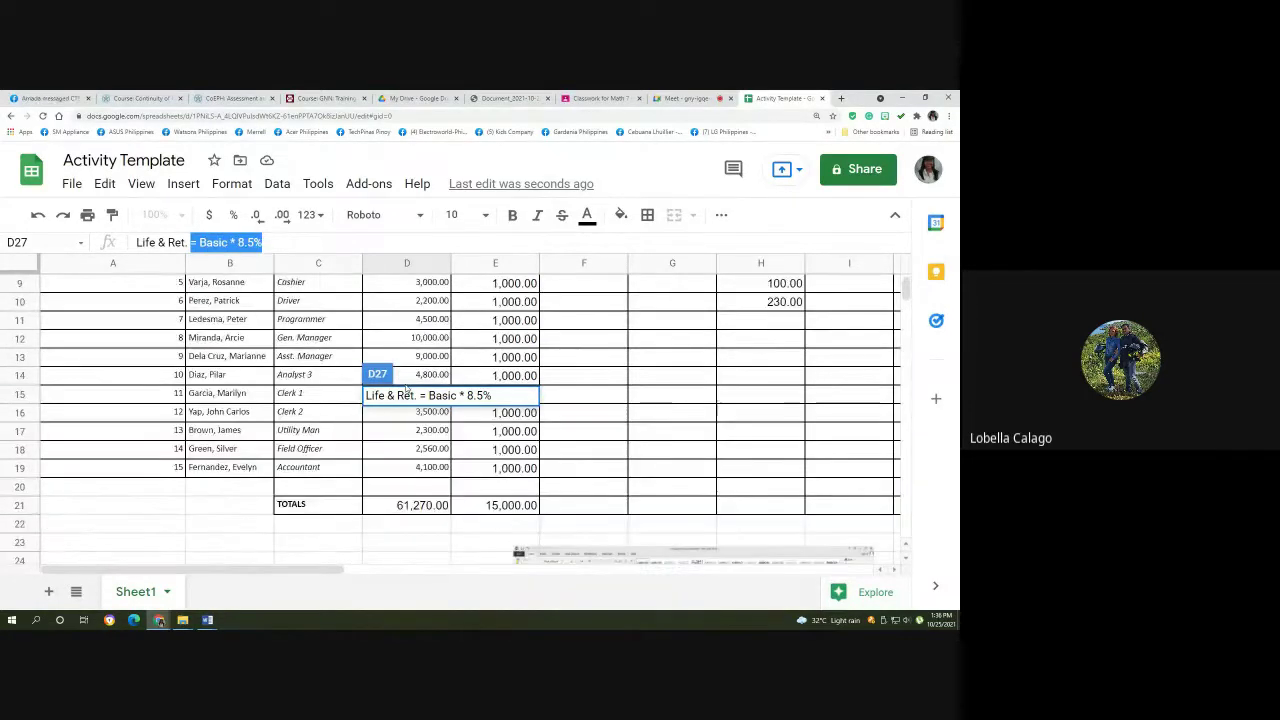
{"action": "scroll", "coordinate": [406, 389], "scroll_direction": "up", "scroll_amount": 3}
{"action": "left_click", "coordinate": [577, 338]}
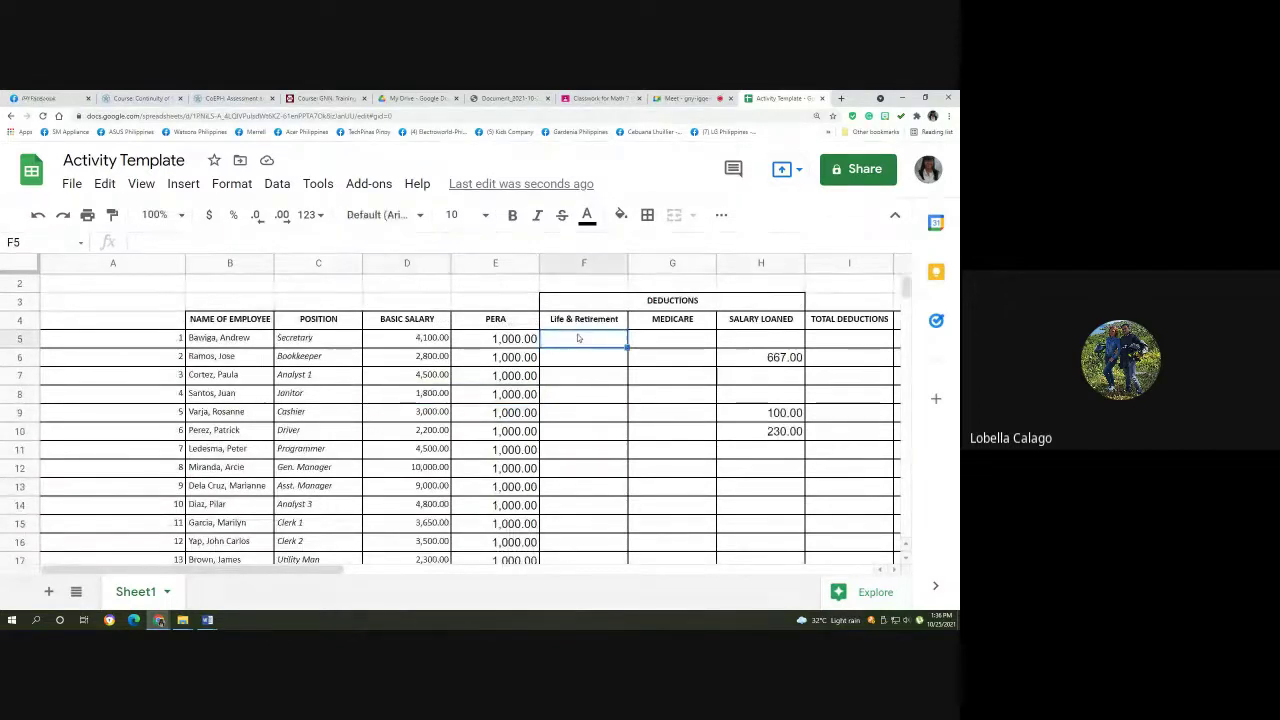
{"action": "right_click", "coordinate": [577, 338]}
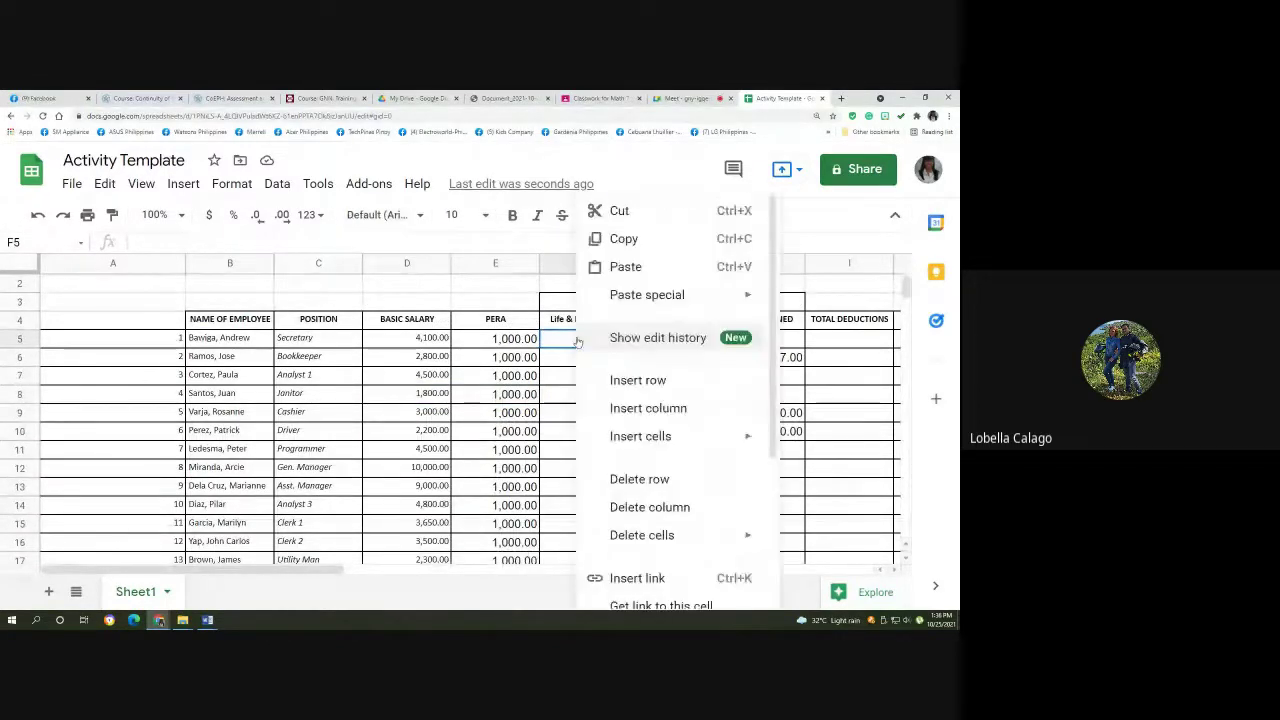
{"action": "left_click", "coordinate": [607, 267]}
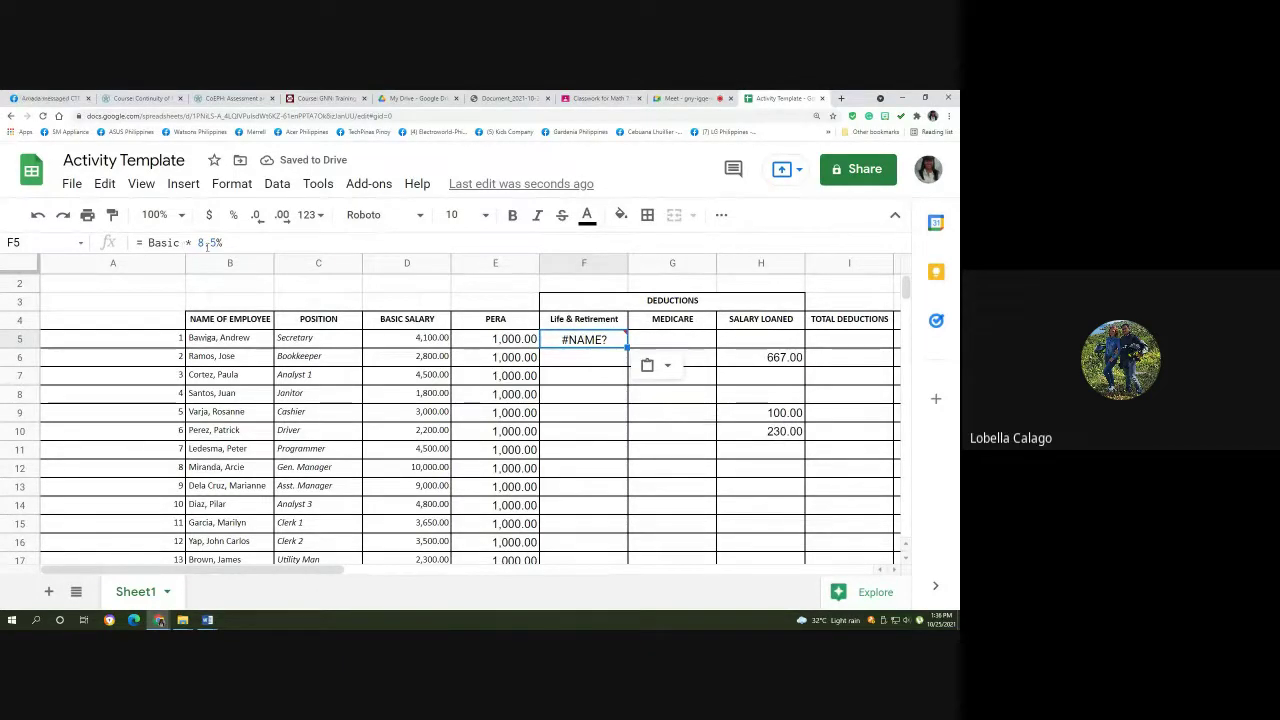
{"action": "mouse_move", "coordinate": [574, 344]}
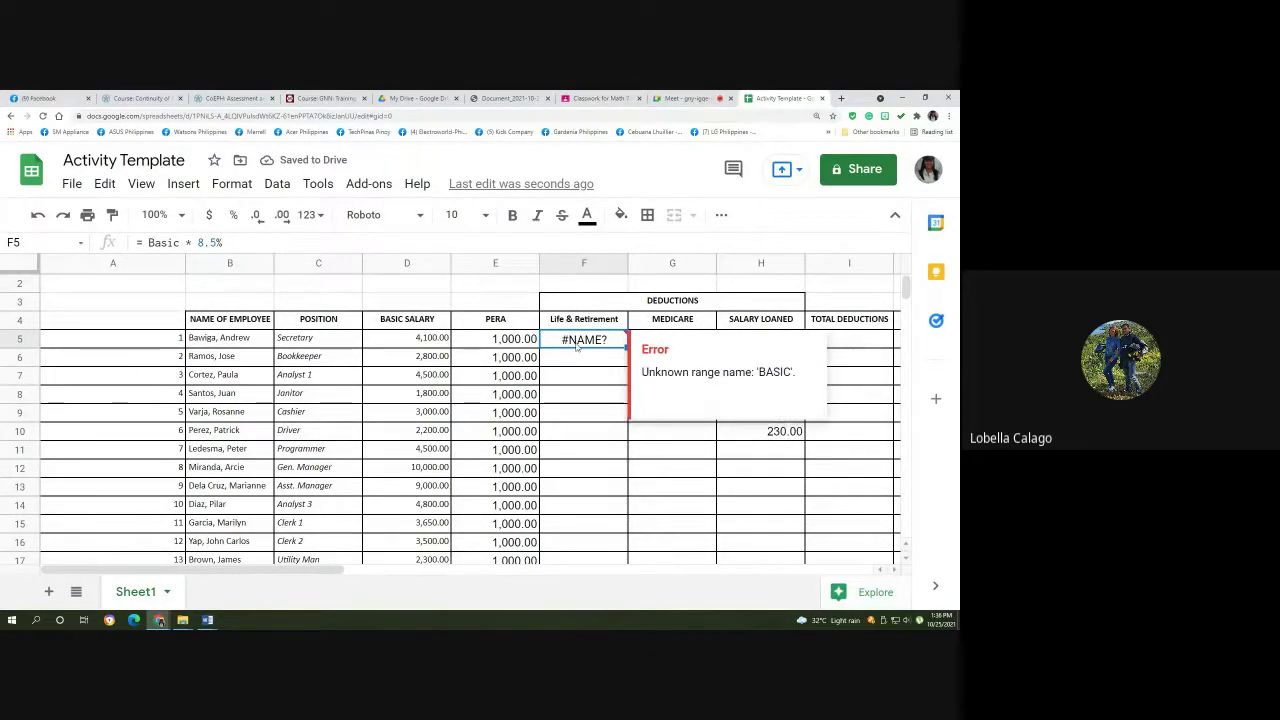
Replace "Basic" in the F5 formula with 4100 so that it reads "= 4100 * 8.5%".
{"action": "left_click", "coordinate": [235, 243]}
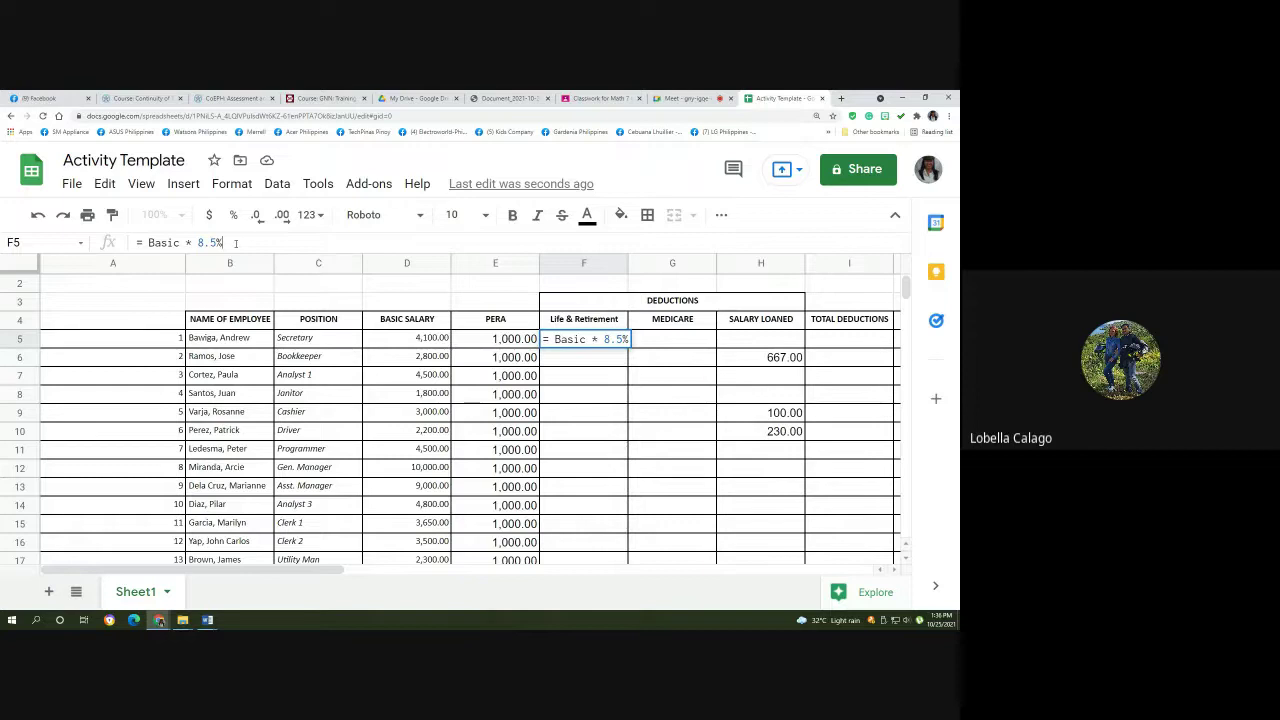
{"action": "double_click", "coordinate": [163, 242]}
{"action": "type", "text": "4100"}
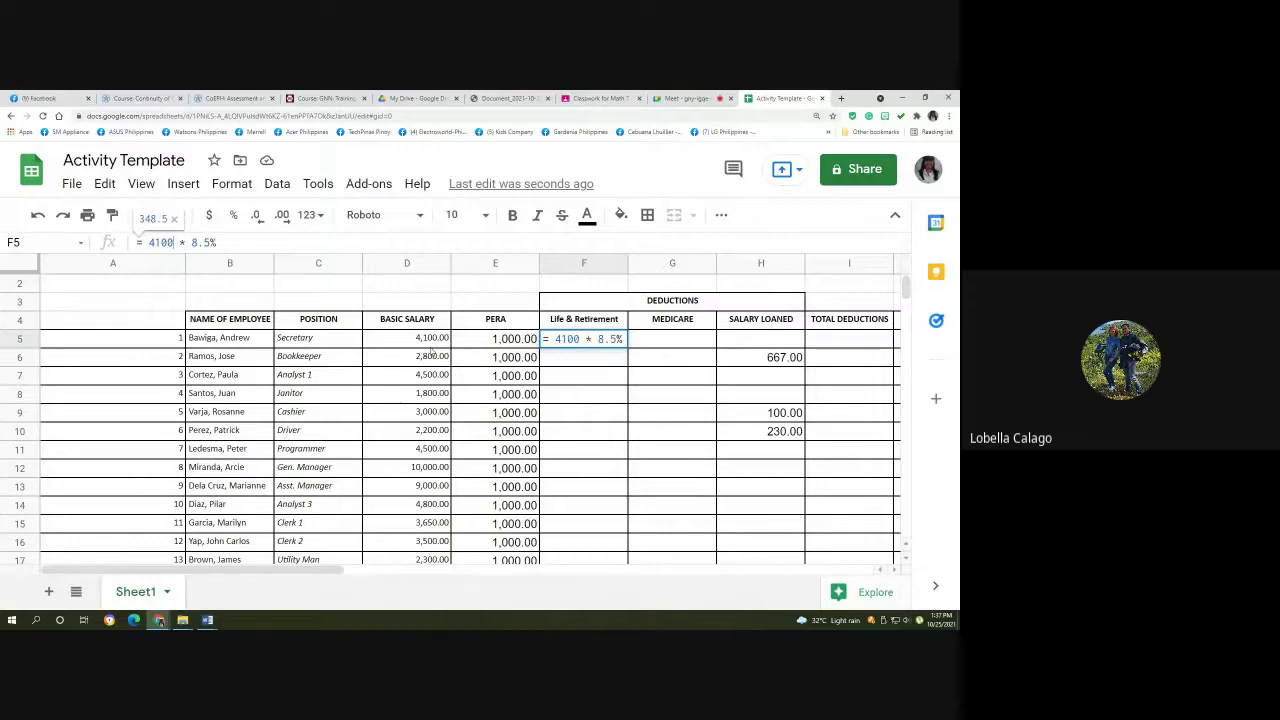
{"action": "key", "text": "Return"}
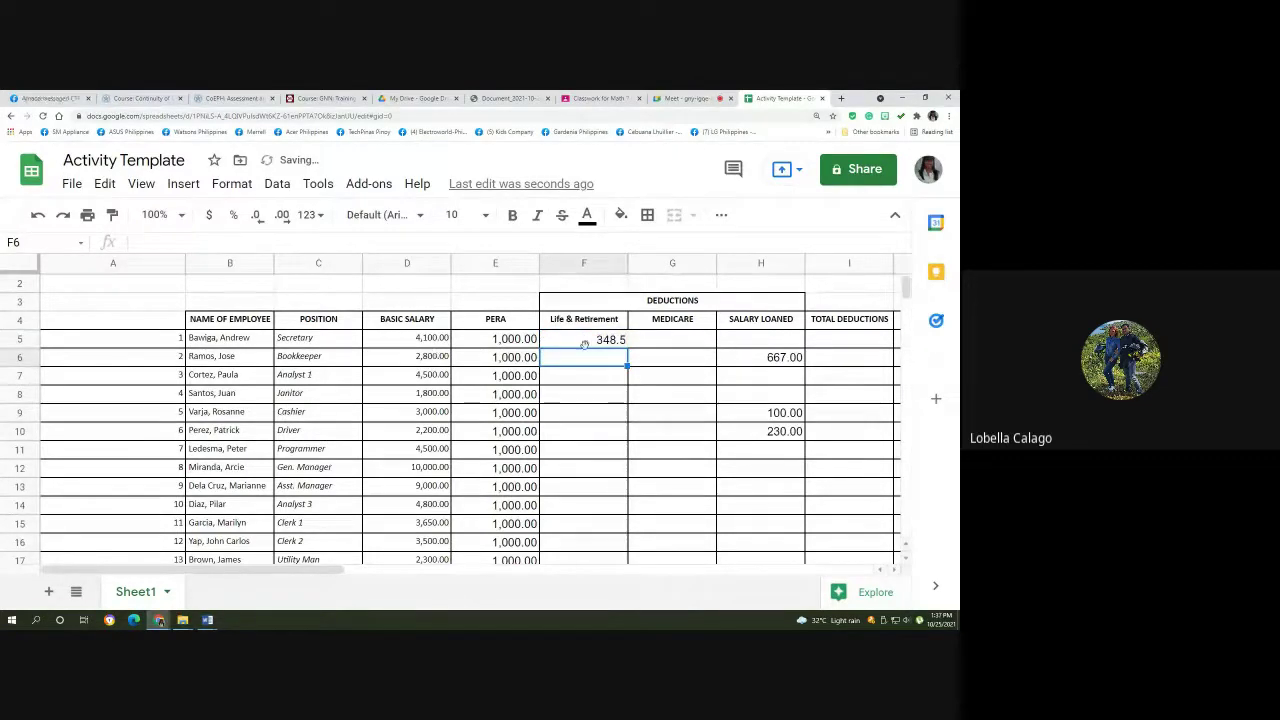
{"action": "key", "text": "Up"}
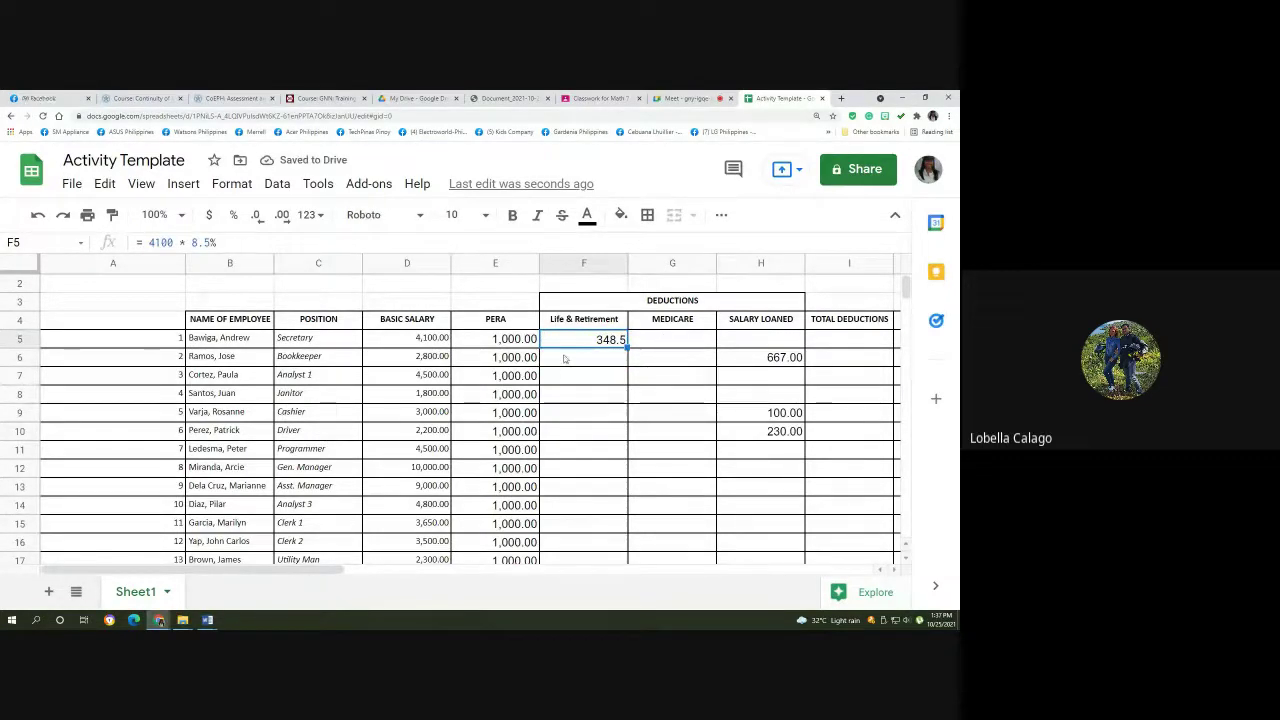
Enter "=2,800*8.5%" as the Bookkeeper's Life & Retirement formula in F6 and reselect the cell.
{"action": "left_click", "coordinate": [575, 358]}
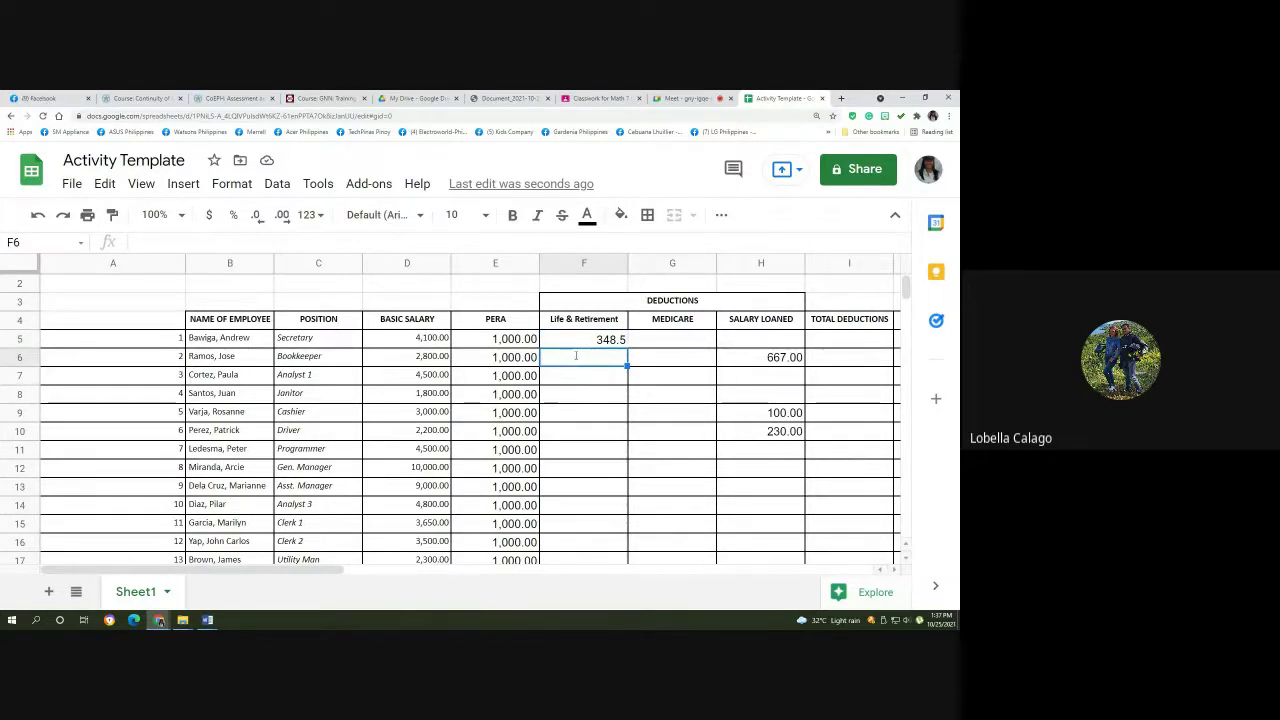
{"action": "type", "text": "="}
{"action": "left_click", "coordinate": [427, 358]}
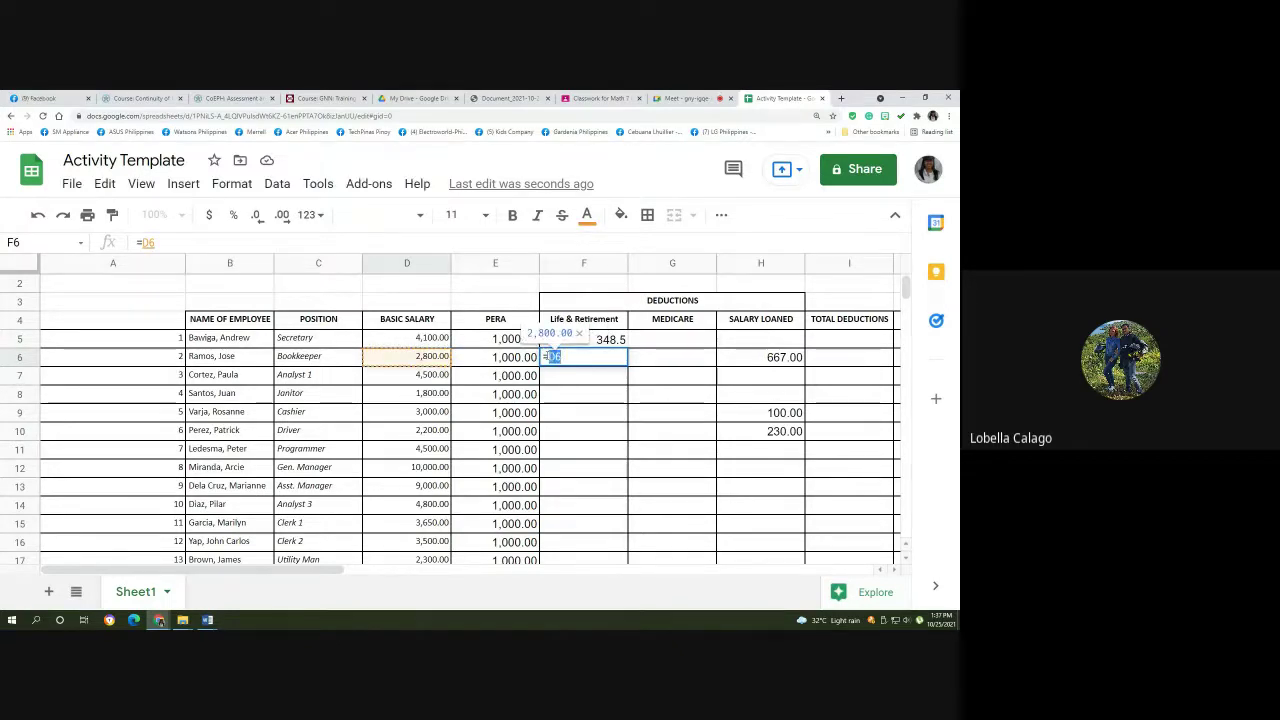
{"action": "type", "text": "2,800"}
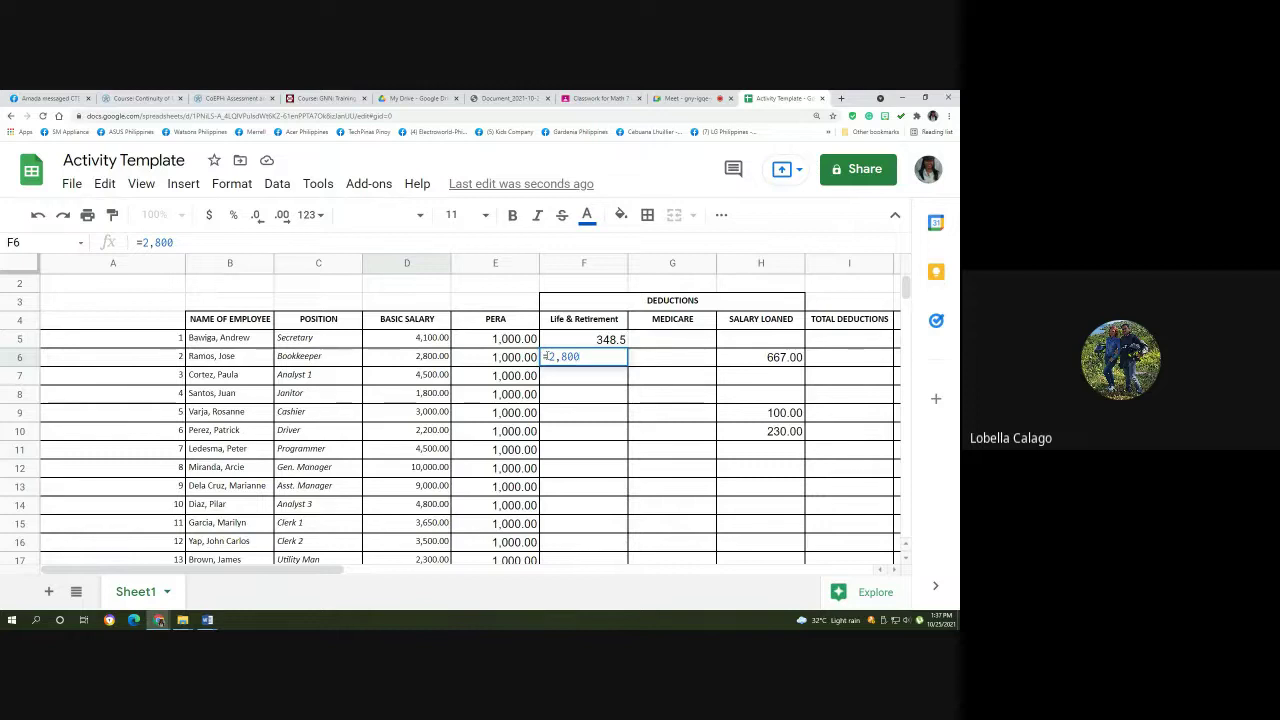
{"action": "type", "text": "0*8.5%"}
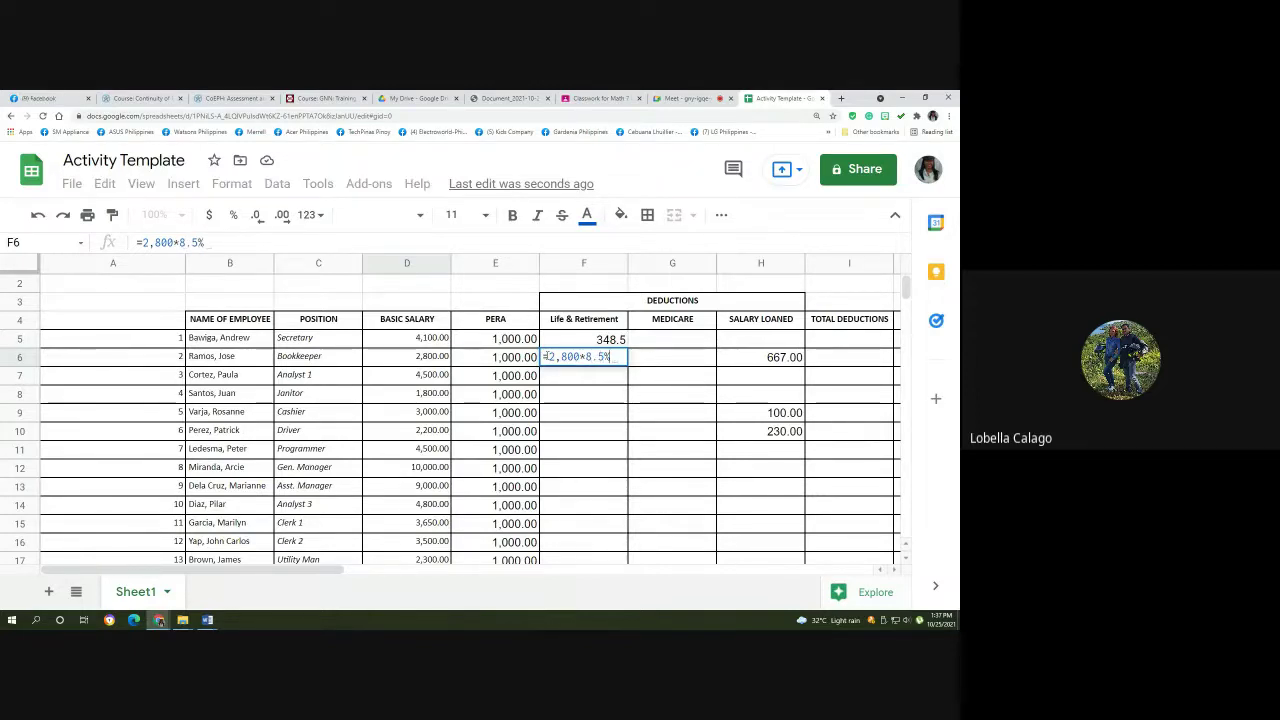
{"action": "key", "text": "Return"}
{"action": "left_click", "coordinate": [563, 360]}
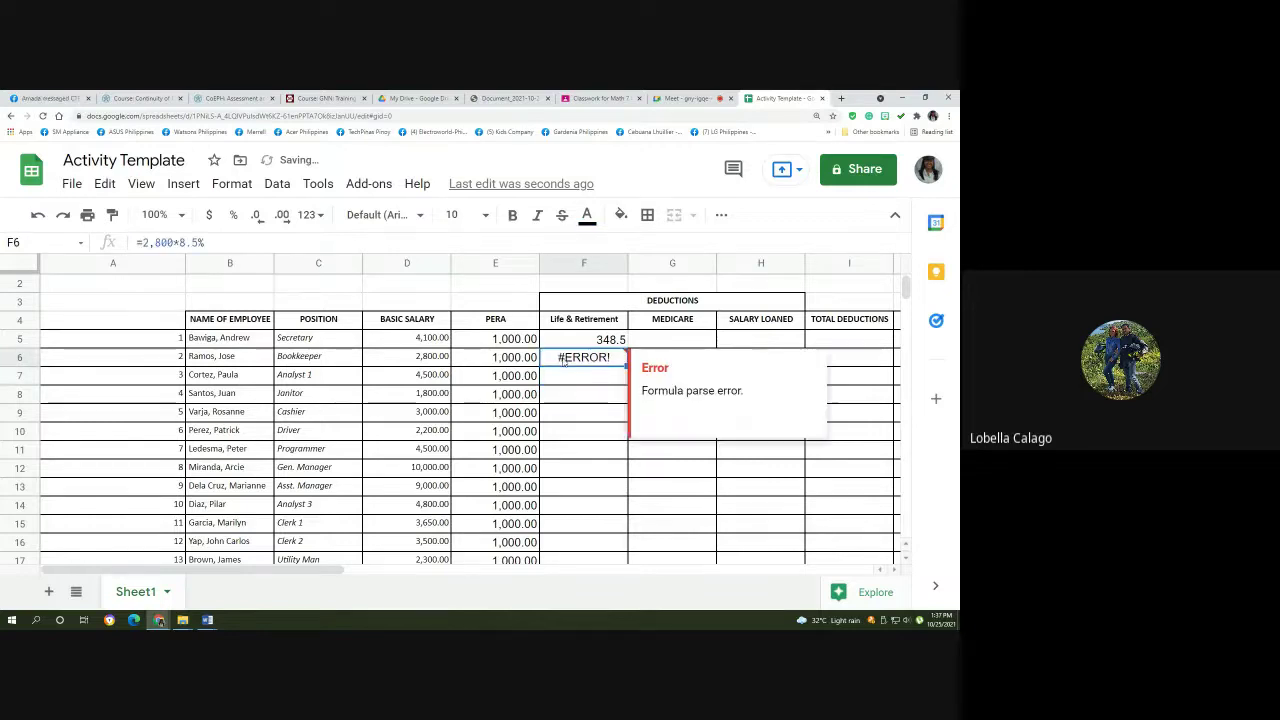
Add a space on each side of the asterisk in the F6 formula to make it "=2,800 * 8.5%".
{"action": "left_click", "coordinate": [176, 243]}
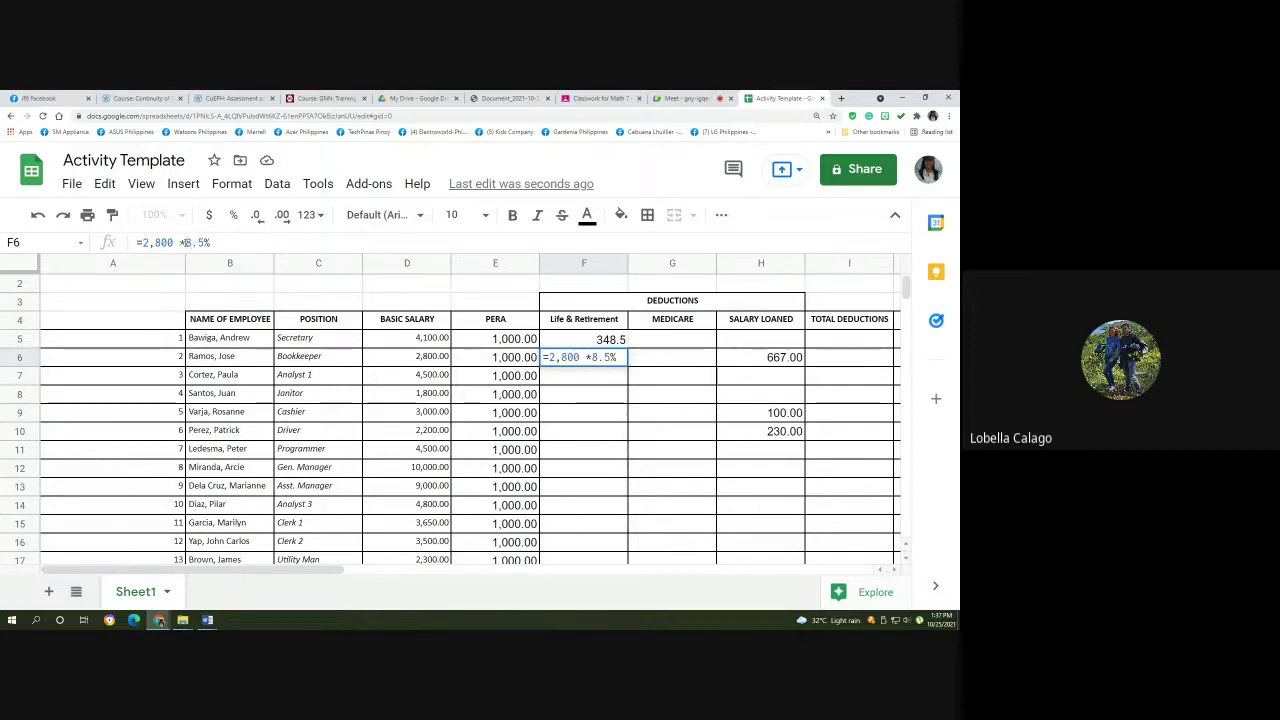
{"action": "key", "text": "Return"}
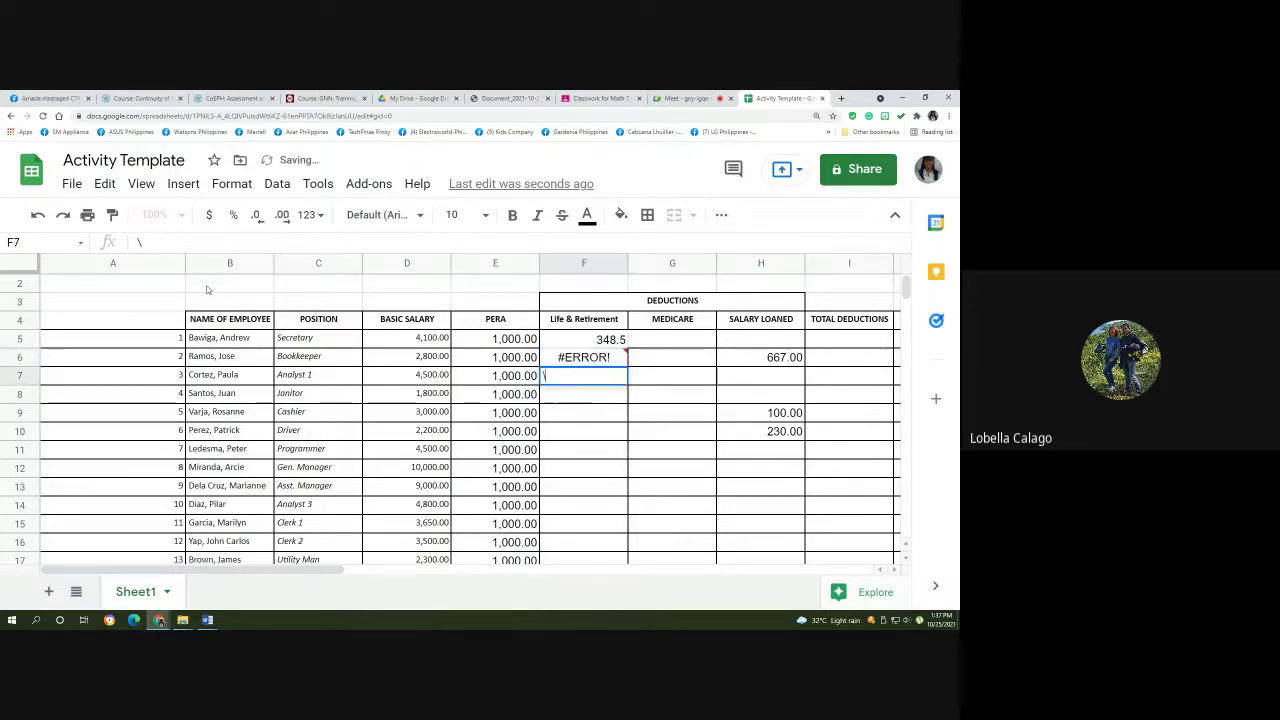
{"action": "type", "text": "\\"}
{"action": "key", "text": "BackSpace"}
{"action": "left_click", "coordinate": [612, 358]}
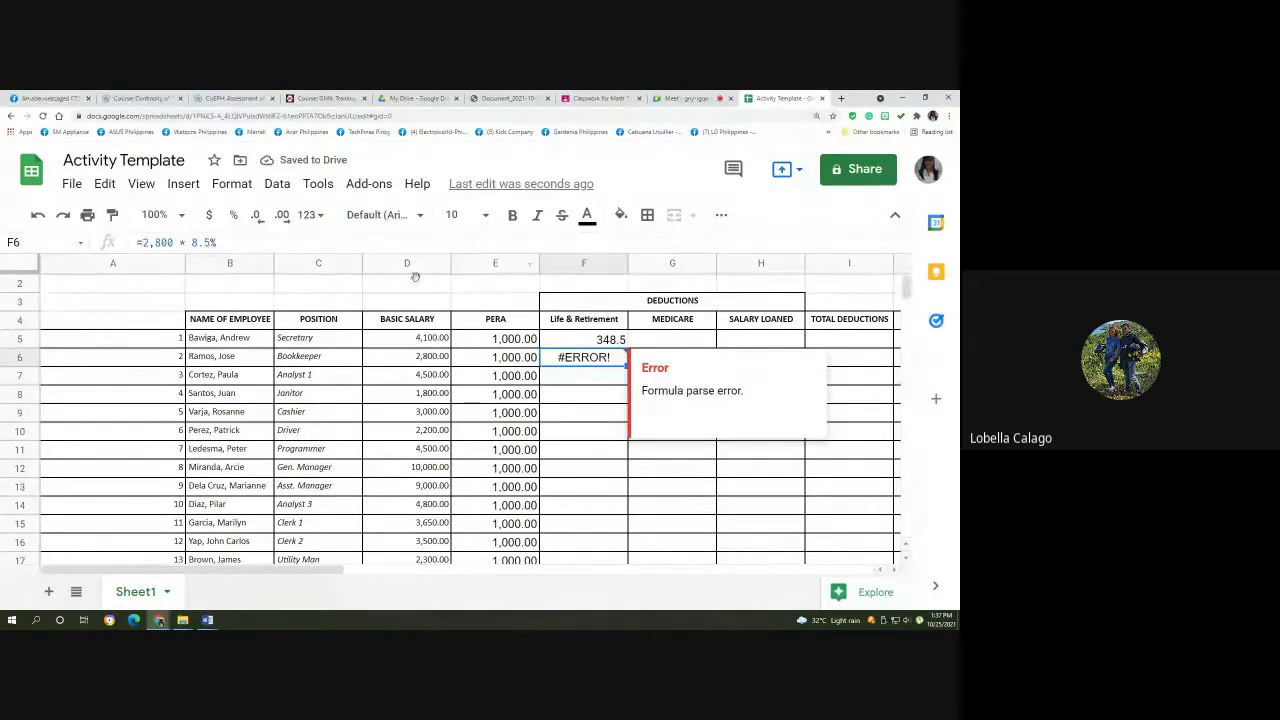
Remove the comma from the F6 formula so that it reads "=2800 * 8.5%".
{"action": "left_click", "coordinate": [150, 243]}
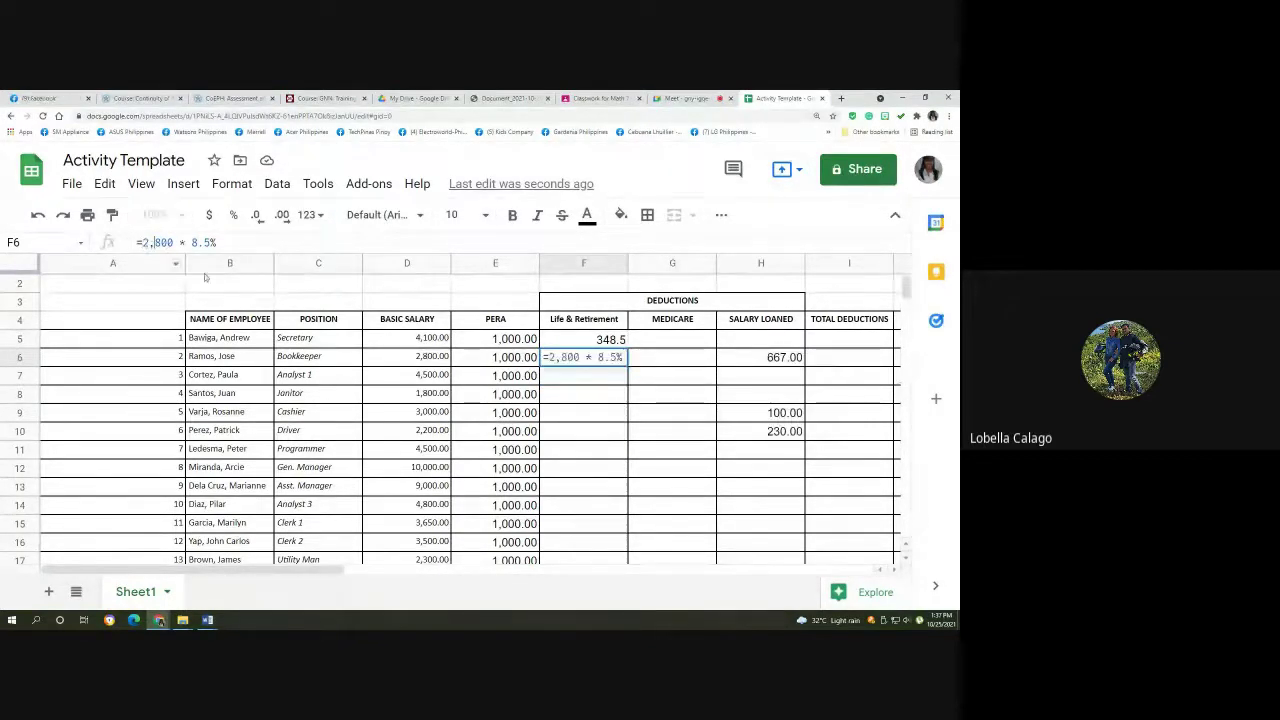
{"action": "key", "text": "BackSpace"}
{"action": "key", "text": "Return"}
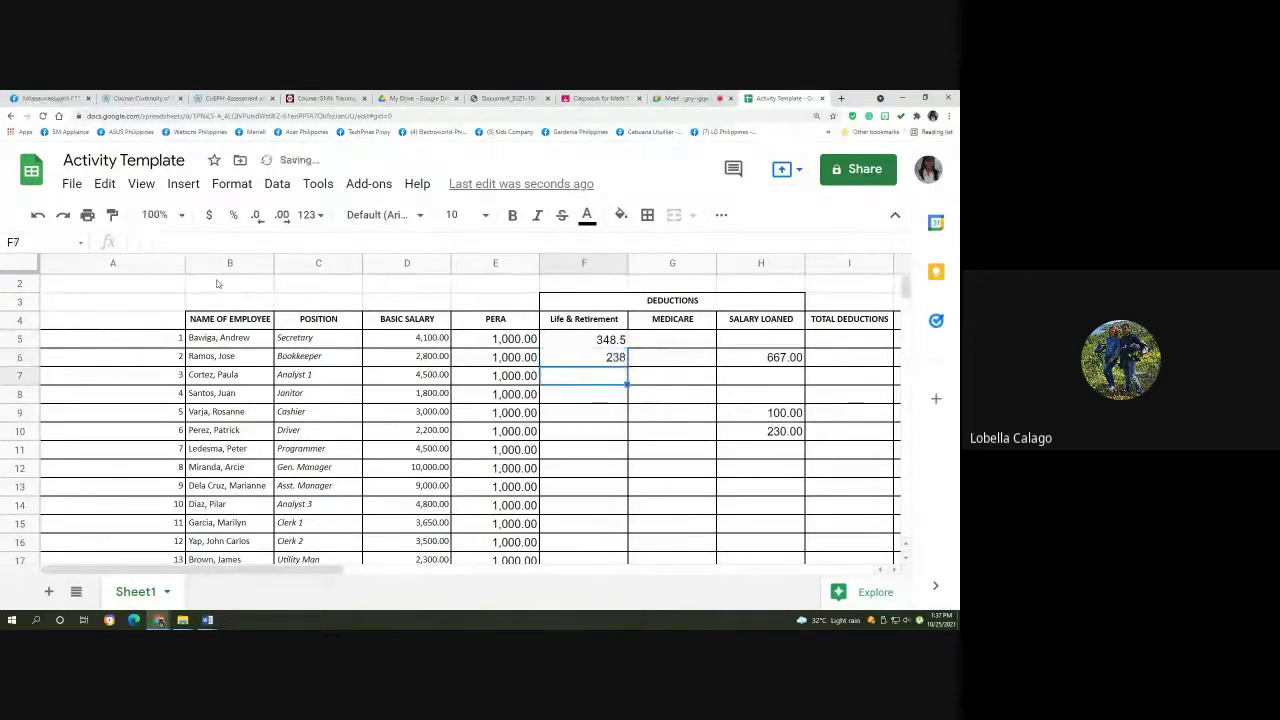
{"action": "key", "text": "Up"}
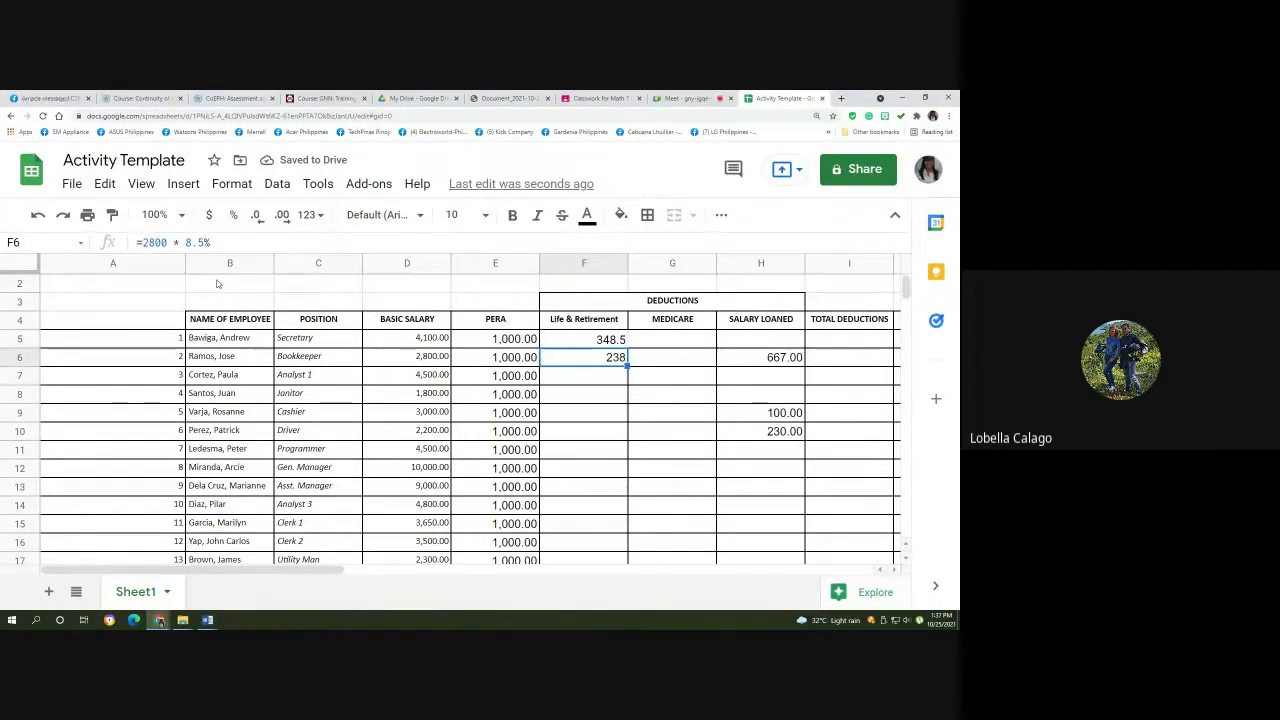
{"action": "key", "text": "Down"}
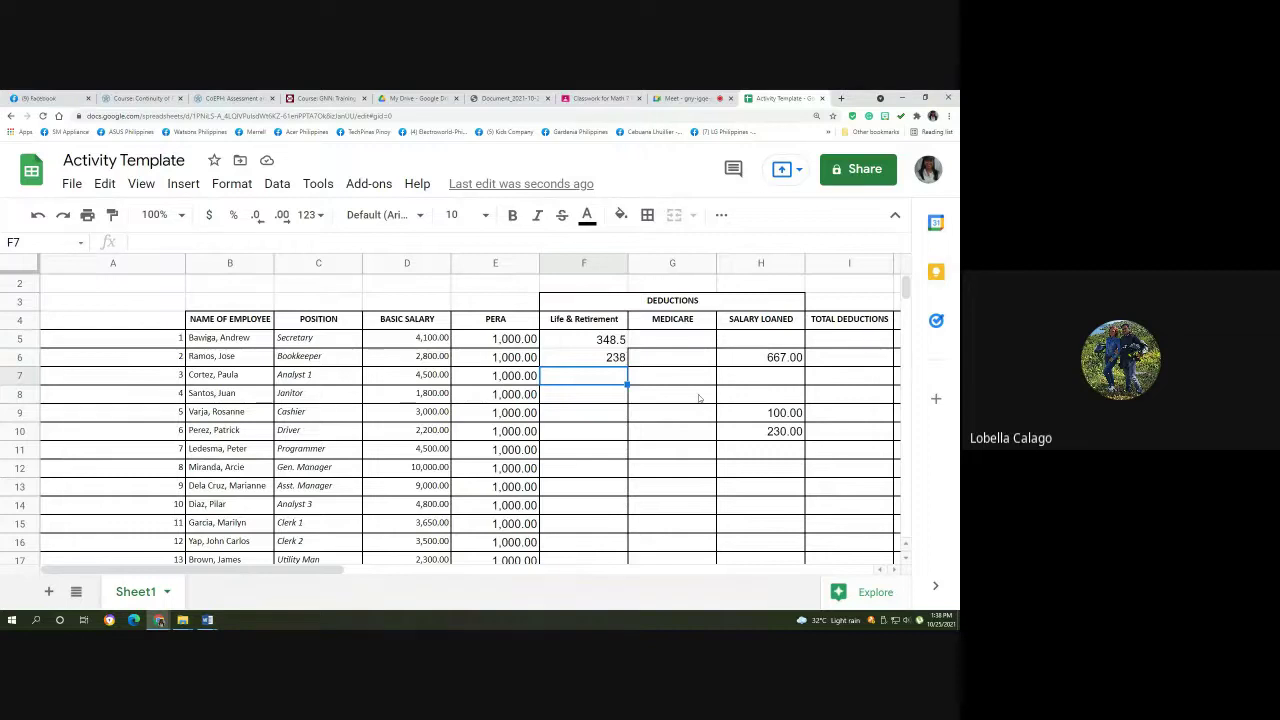
Replace 4100 in the F5 Life & Retirement formula with a reference to D5, giving "= D5 * 8.5%".
{"action": "scroll", "coordinate": [570, 448], "scroll_direction": "down", "scroll_amount": 3}
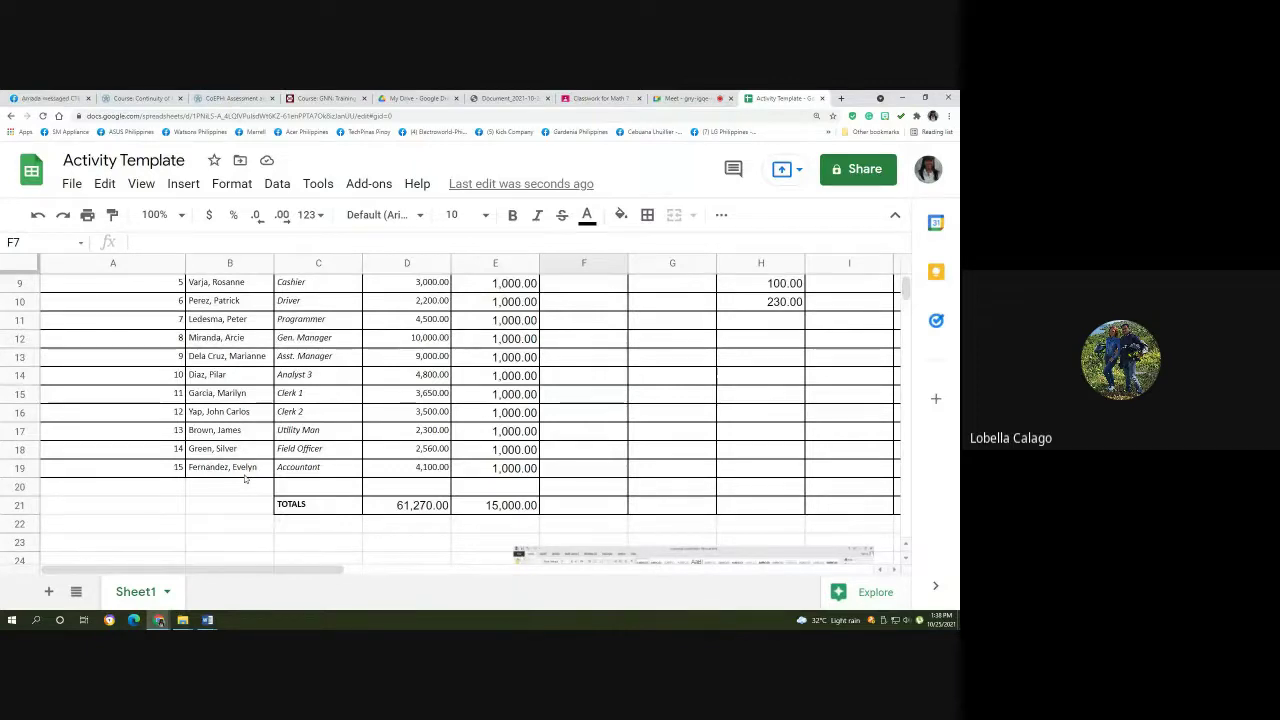
{"action": "scroll", "coordinate": [574, 430], "scroll_direction": "up", "scroll_amount": 2}
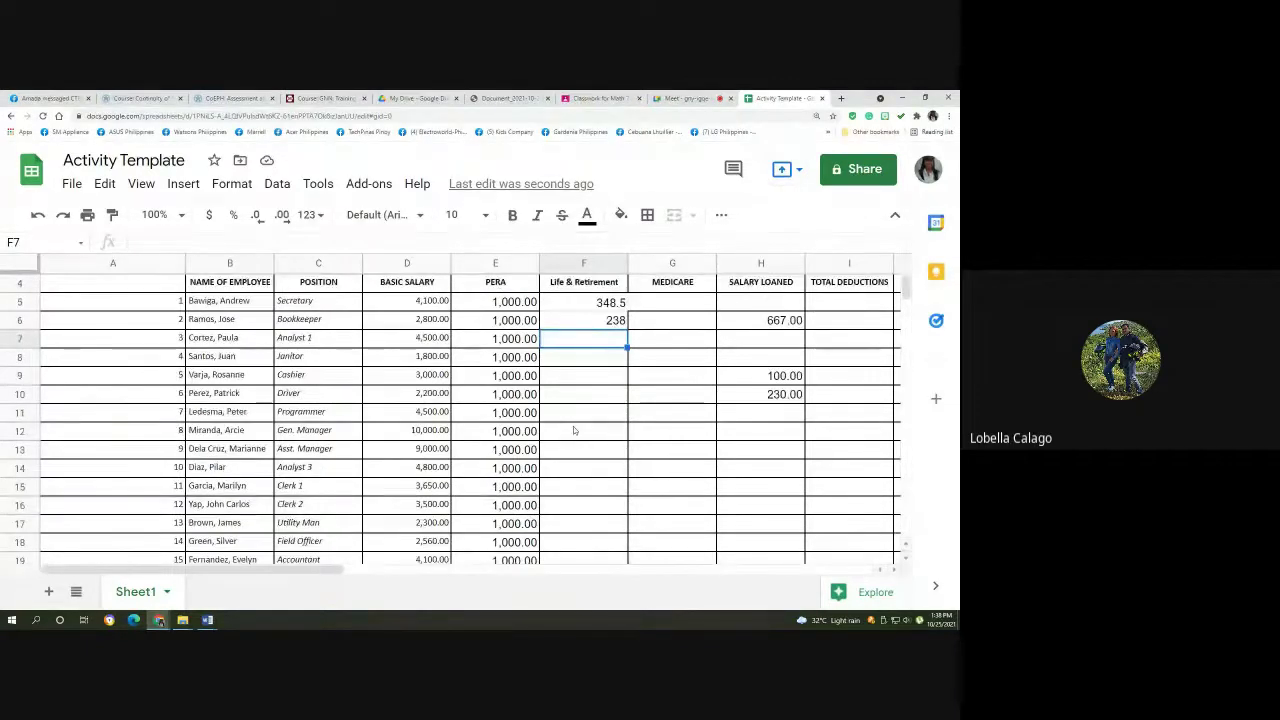
{"action": "left_click", "coordinate": [594, 303]}
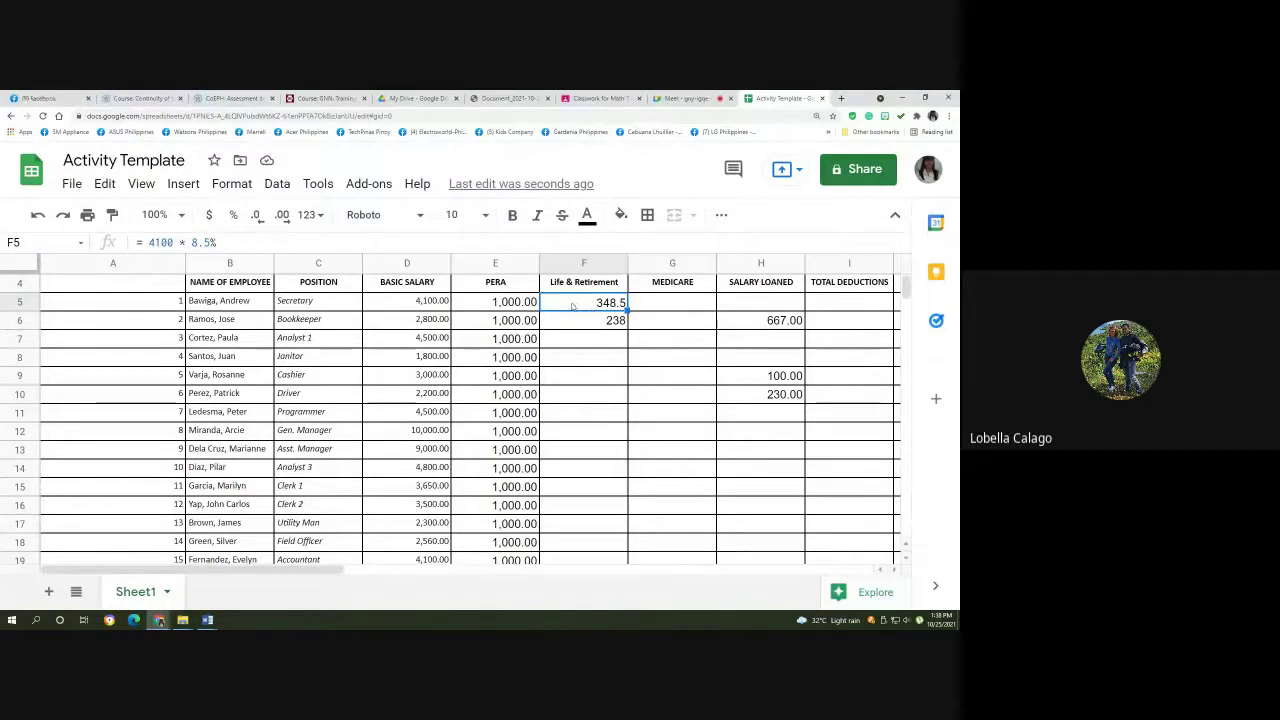
{"action": "left_click_drag", "start_coordinate": [150, 243], "coordinate": [172, 243]}
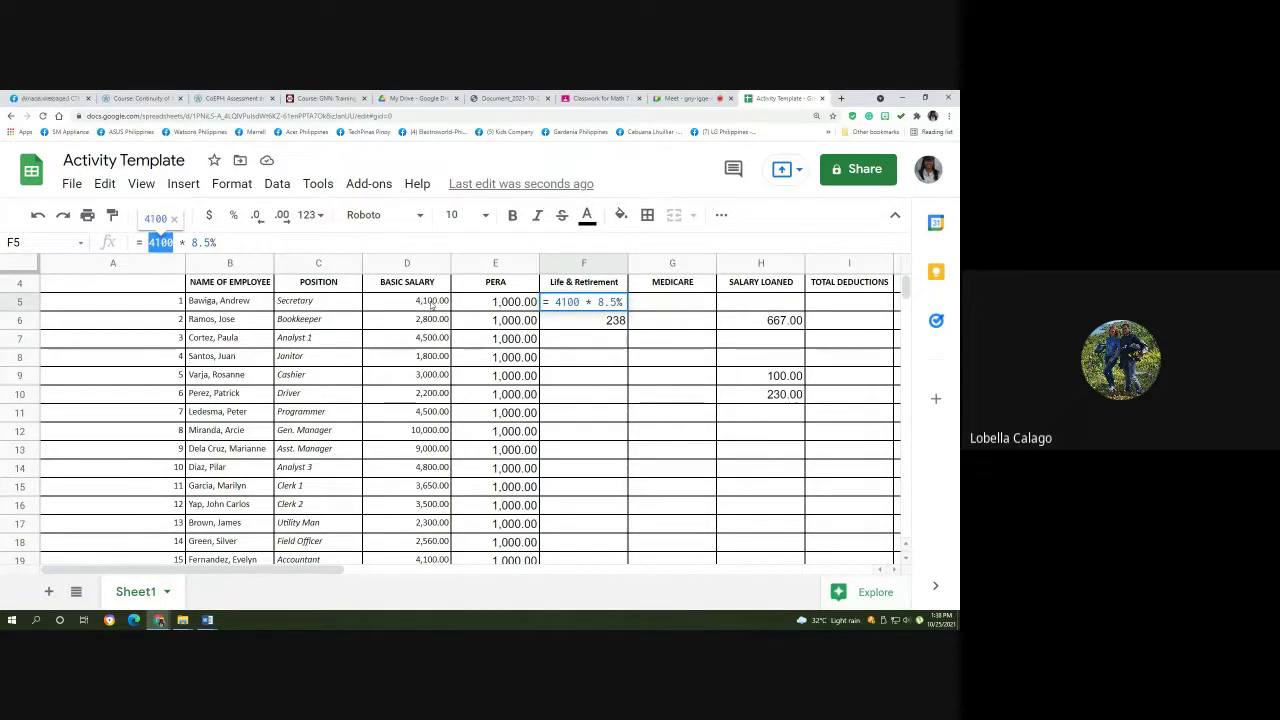
{"action": "left_click", "coordinate": [431, 304]}
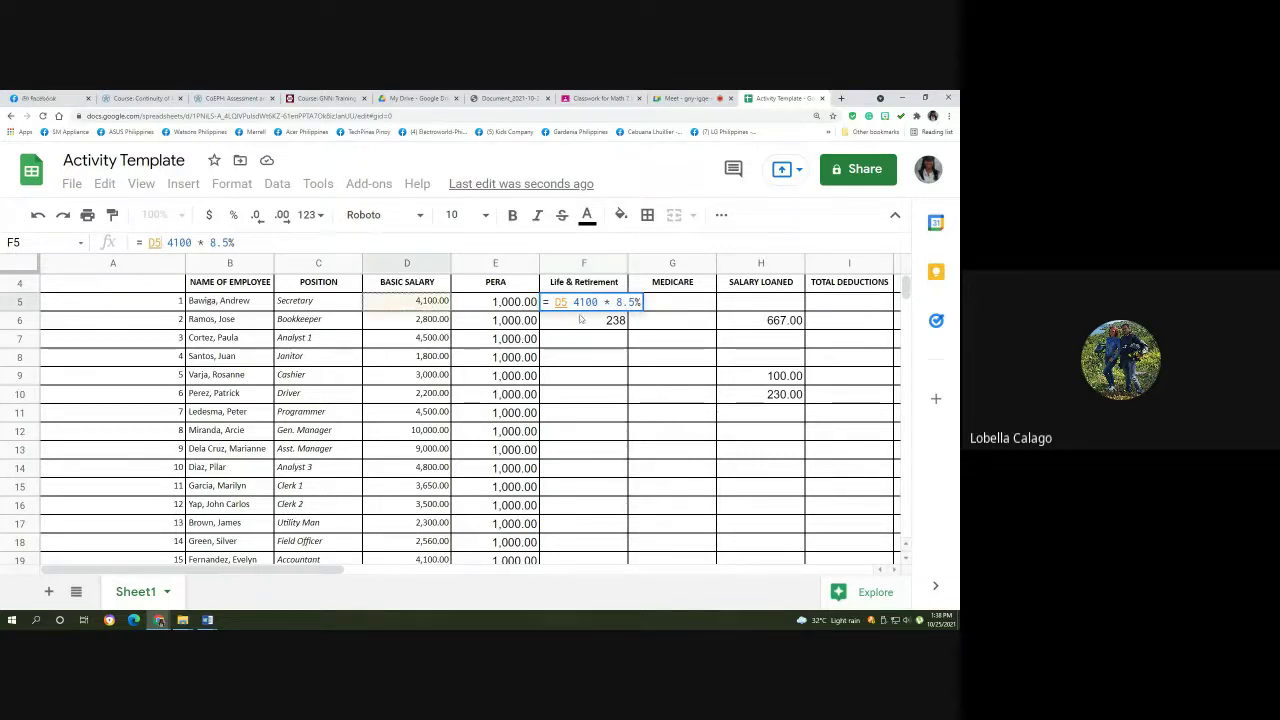
{"action": "left_click_drag", "start_coordinate": [572, 302], "coordinate": [598, 302]}
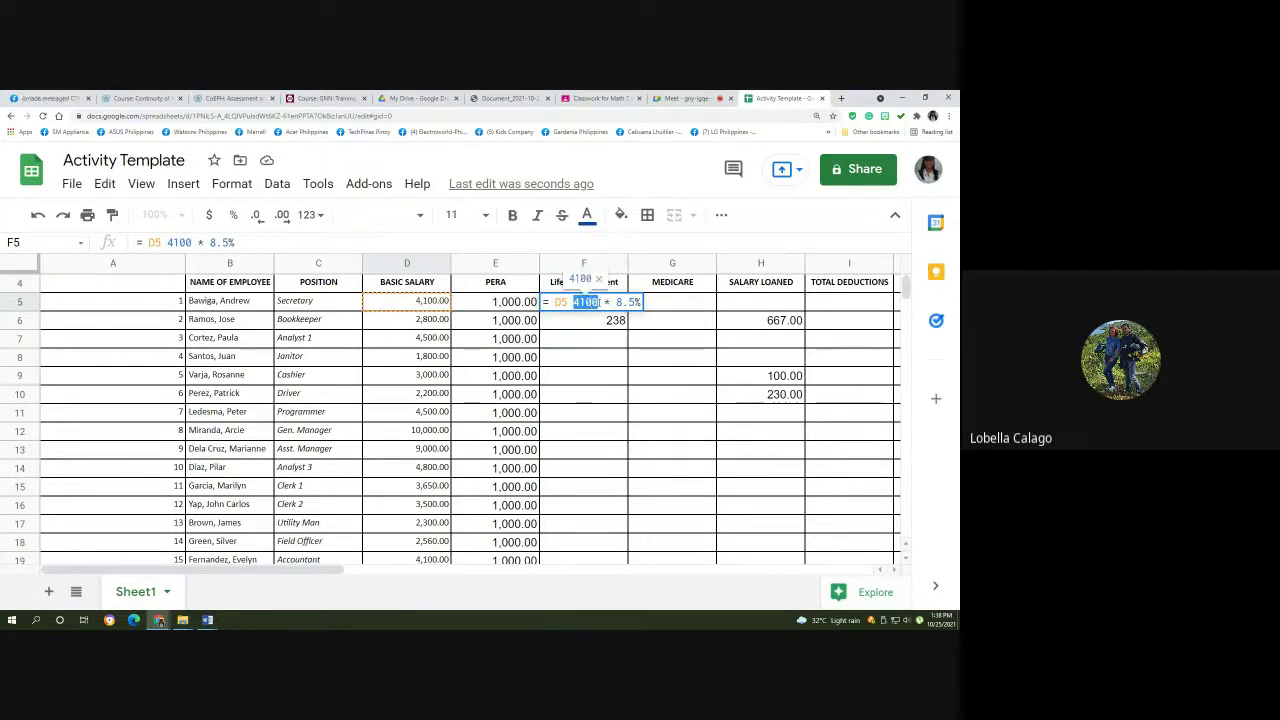
{"action": "key", "text": "BackSpace"}
{"action": "key", "text": "BackSpace"}
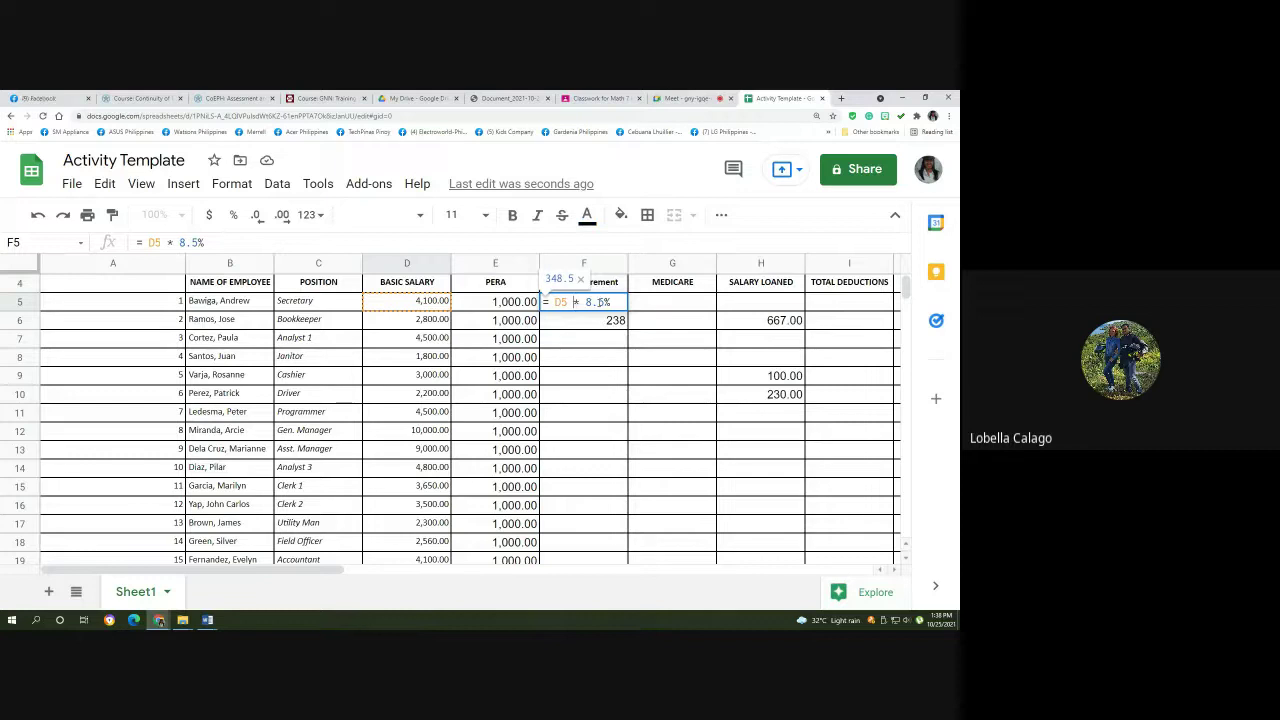
{"action": "key", "text": "Return"}
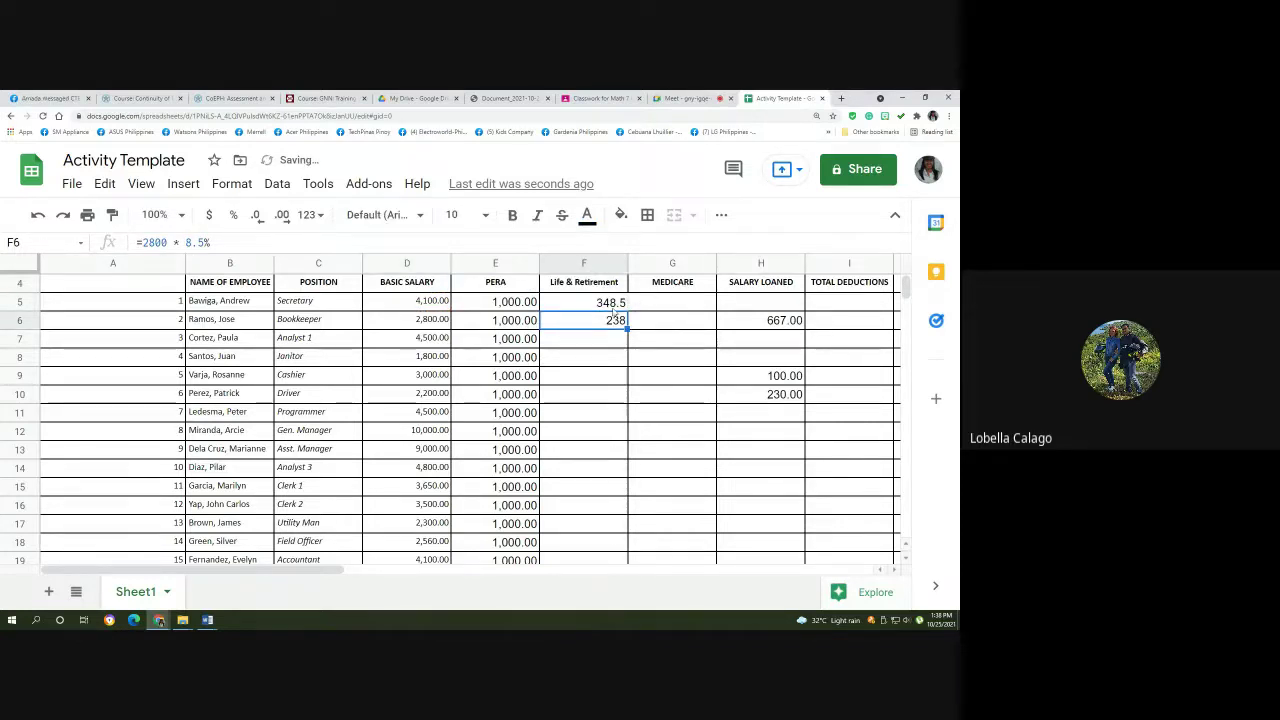
Copy the F5 Life & Retirement formula down through F19 for all the remaining employees.
{"action": "key", "text": "Up"}
{"action": "left_click", "coordinate": [618, 327]}
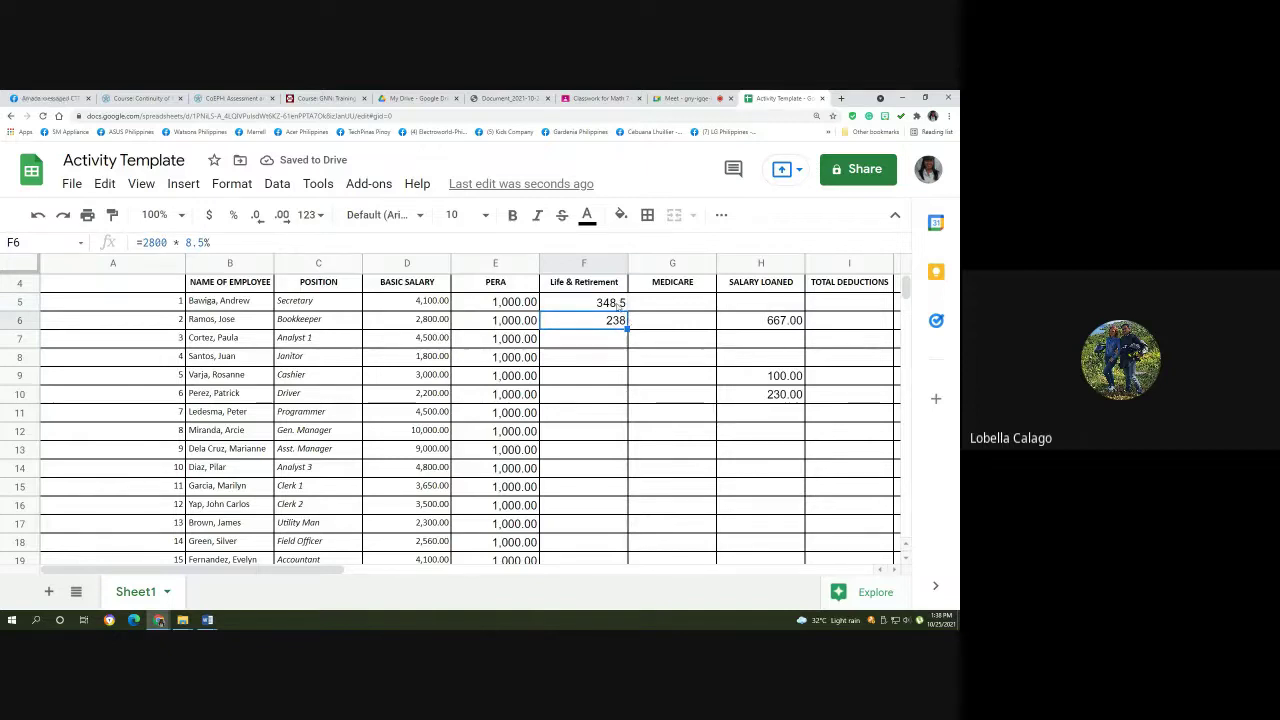
{"action": "left_click", "coordinate": [619, 305]}
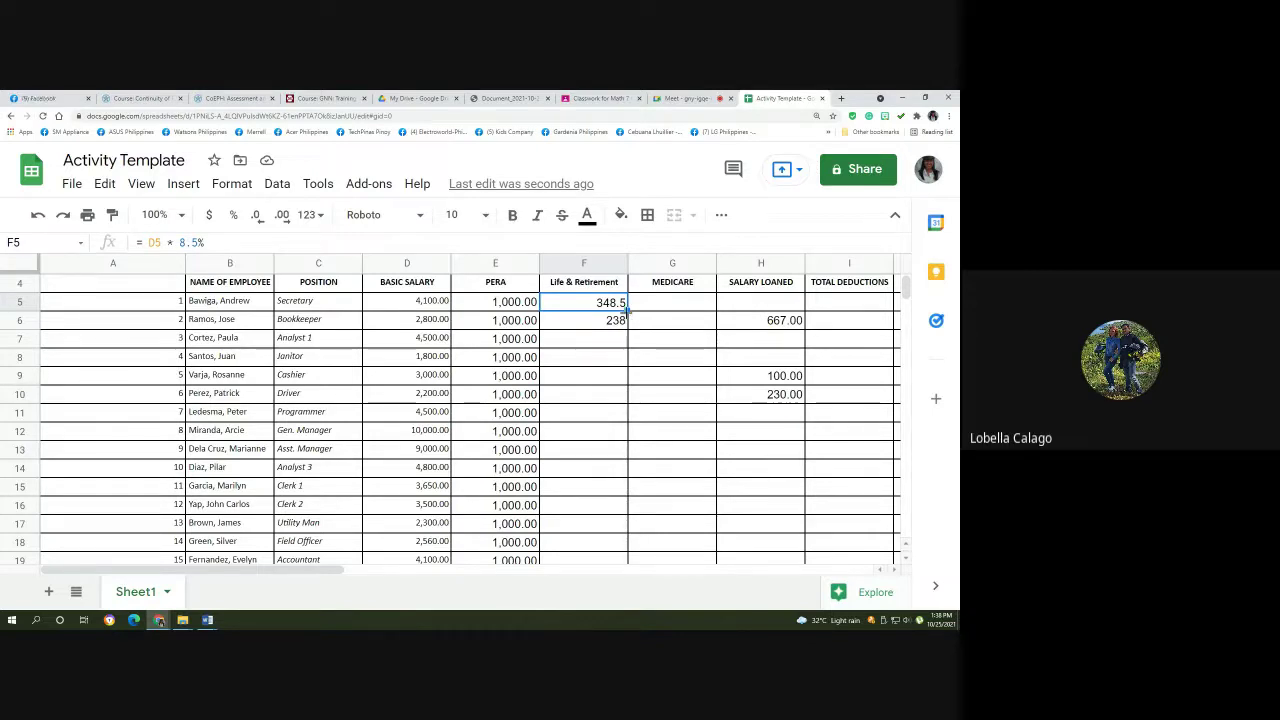
{"action": "left_click_drag", "start_coordinate": [627, 311], "coordinate": [605, 370]}
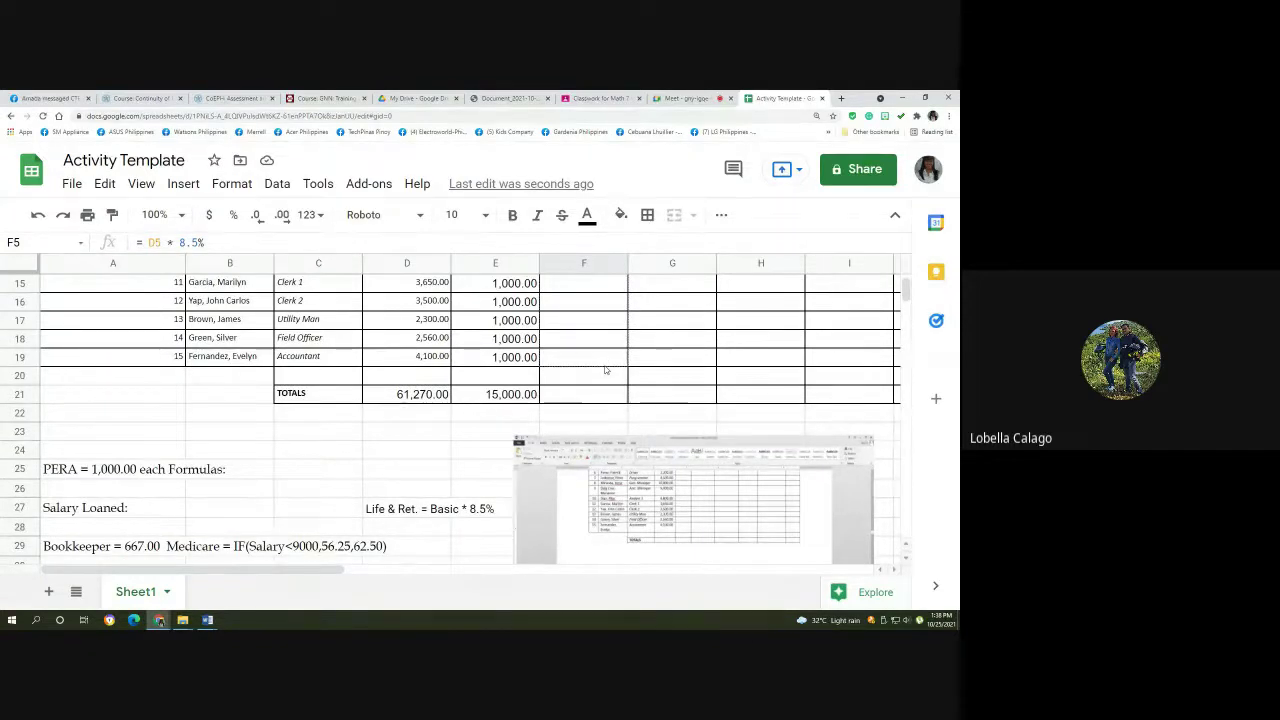
{"action": "left_click_drag", "start_coordinate": [605, 370], "coordinate": [604, 370]}
{"action": "scroll", "coordinate": [620, 375], "scroll_direction": "up", "scroll_amount": 4}
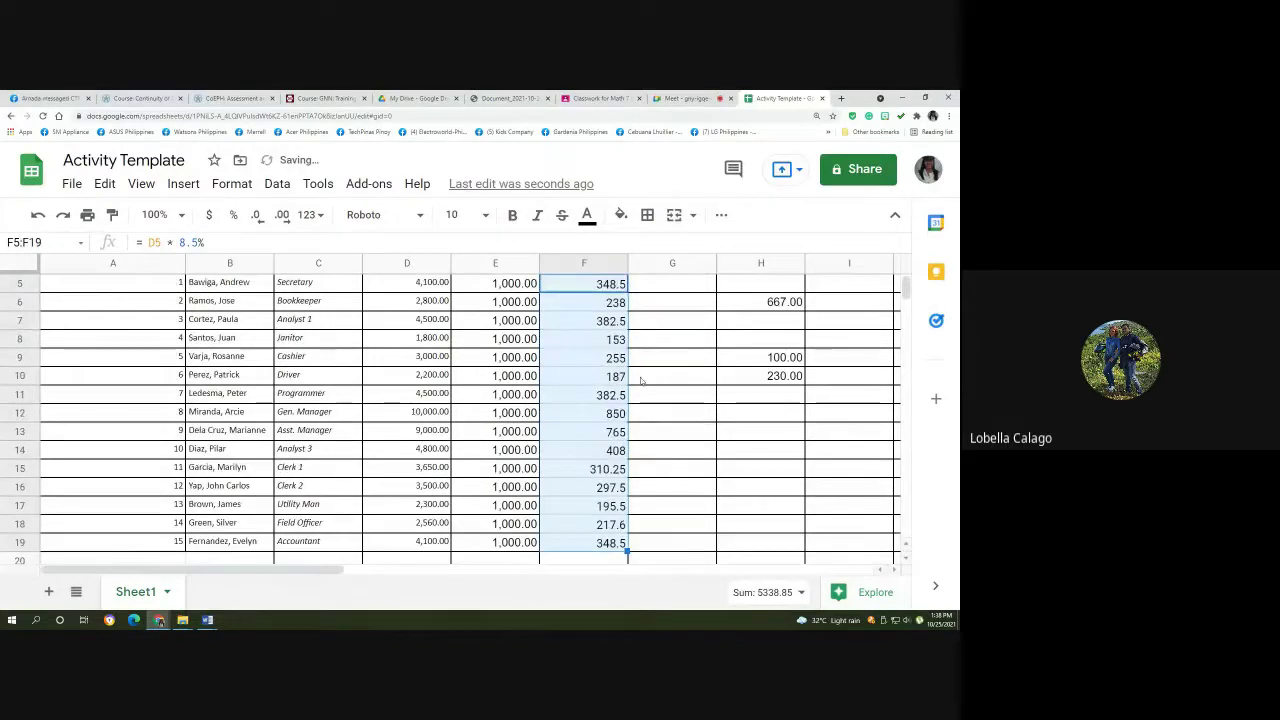
Compare the basic salary references used in the F5 and F6 Life & Retirement formulas.
{"action": "left_click", "coordinate": [604, 344]}
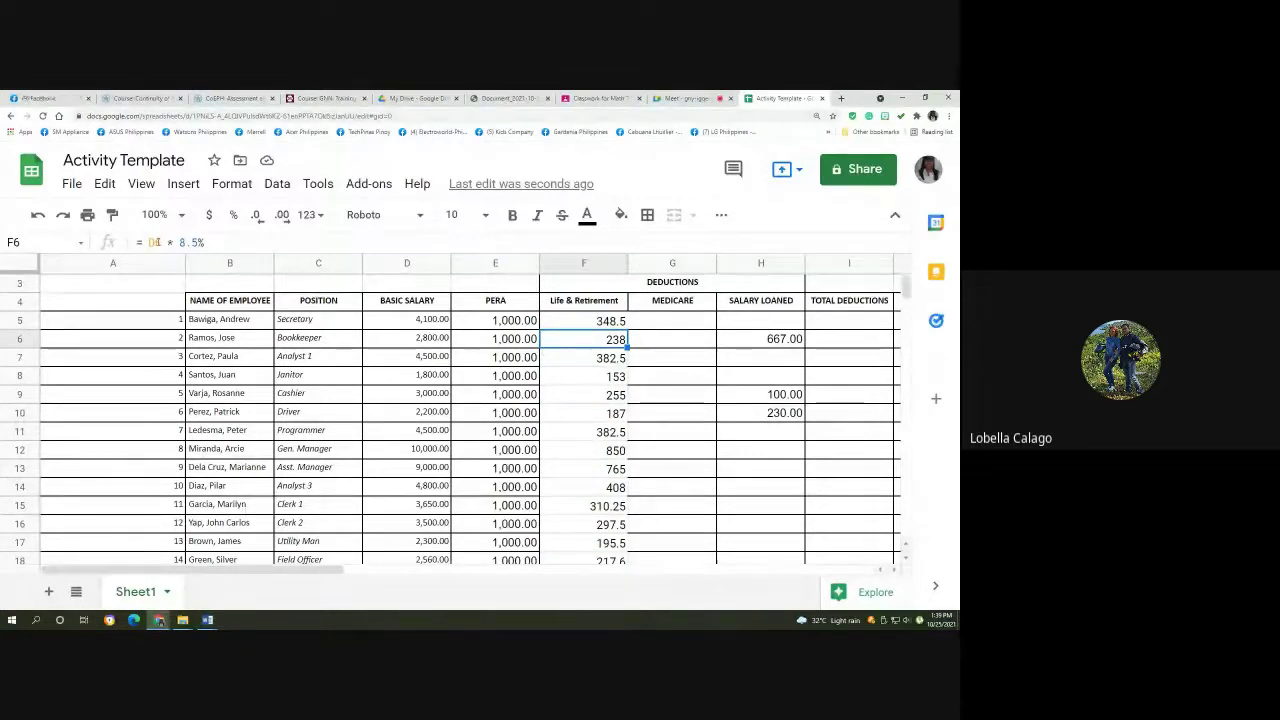
{"action": "left_click", "coordinate": [575, 320]}
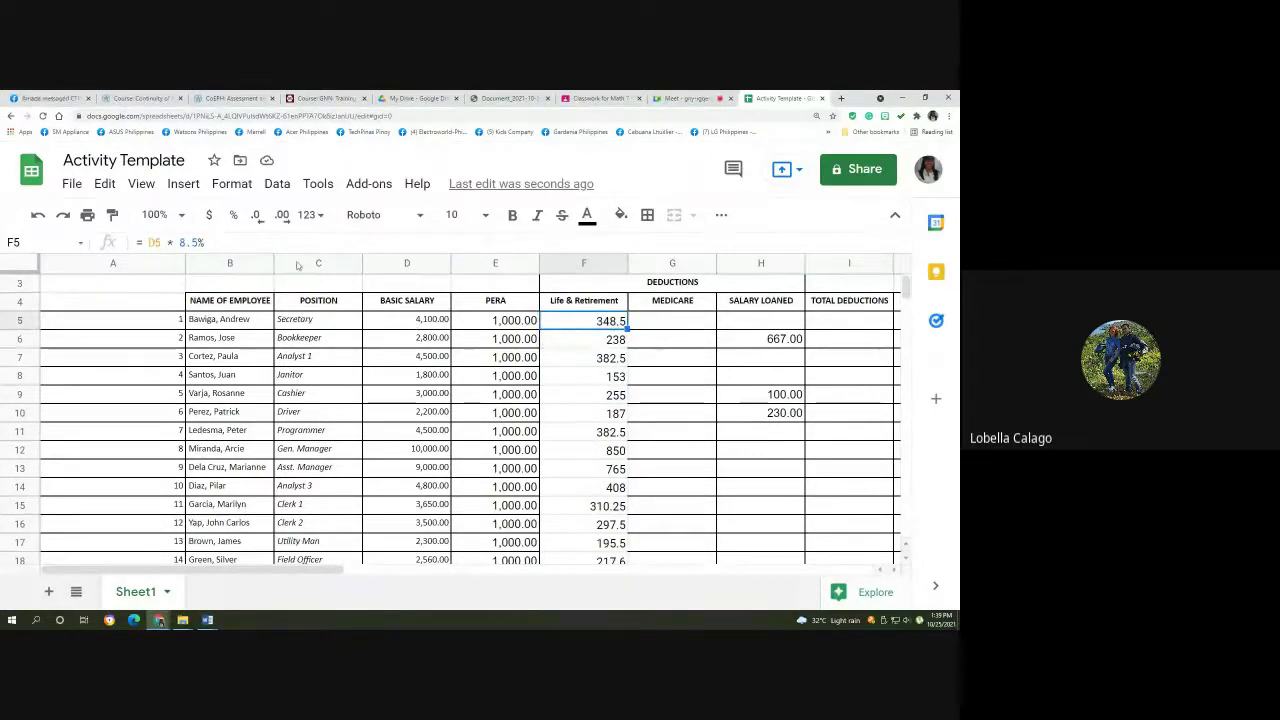
{"action": "left_click", "coordinate": [154, 242]}
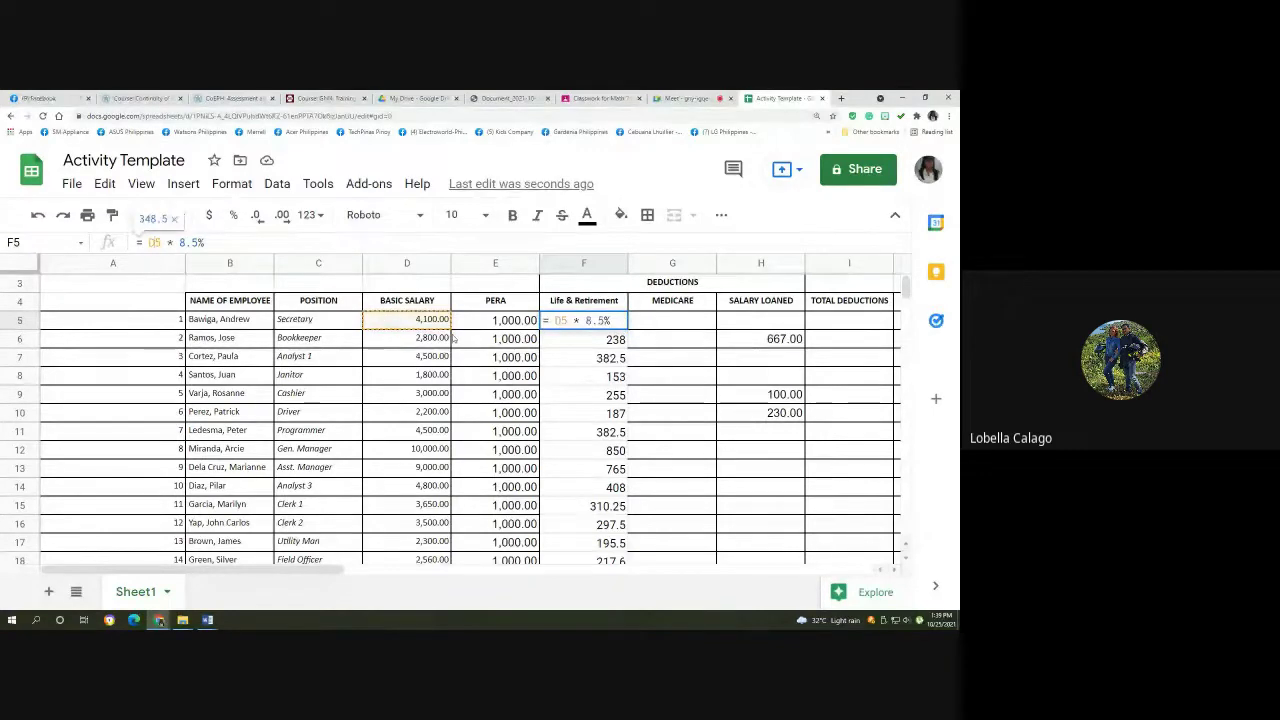
{"action": "left_click", "coordinate": [575, 341]}
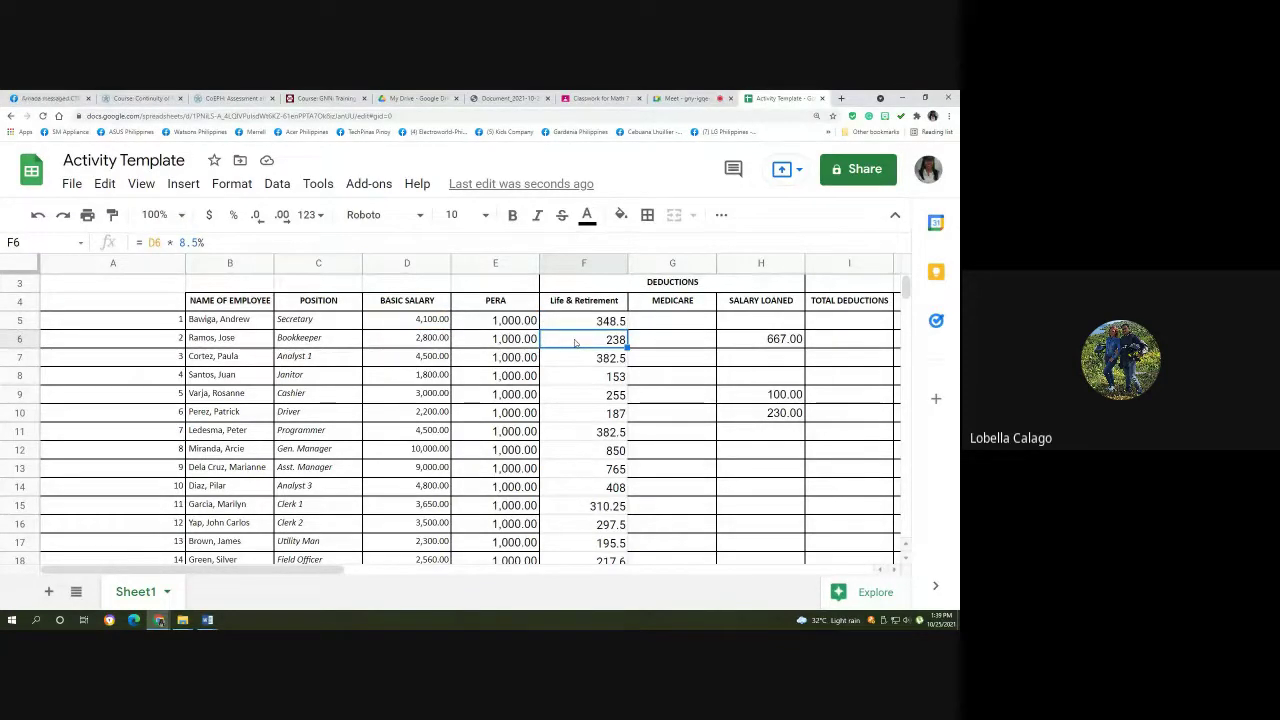
{"action": "left_click", "coordinate": [408, 340]}
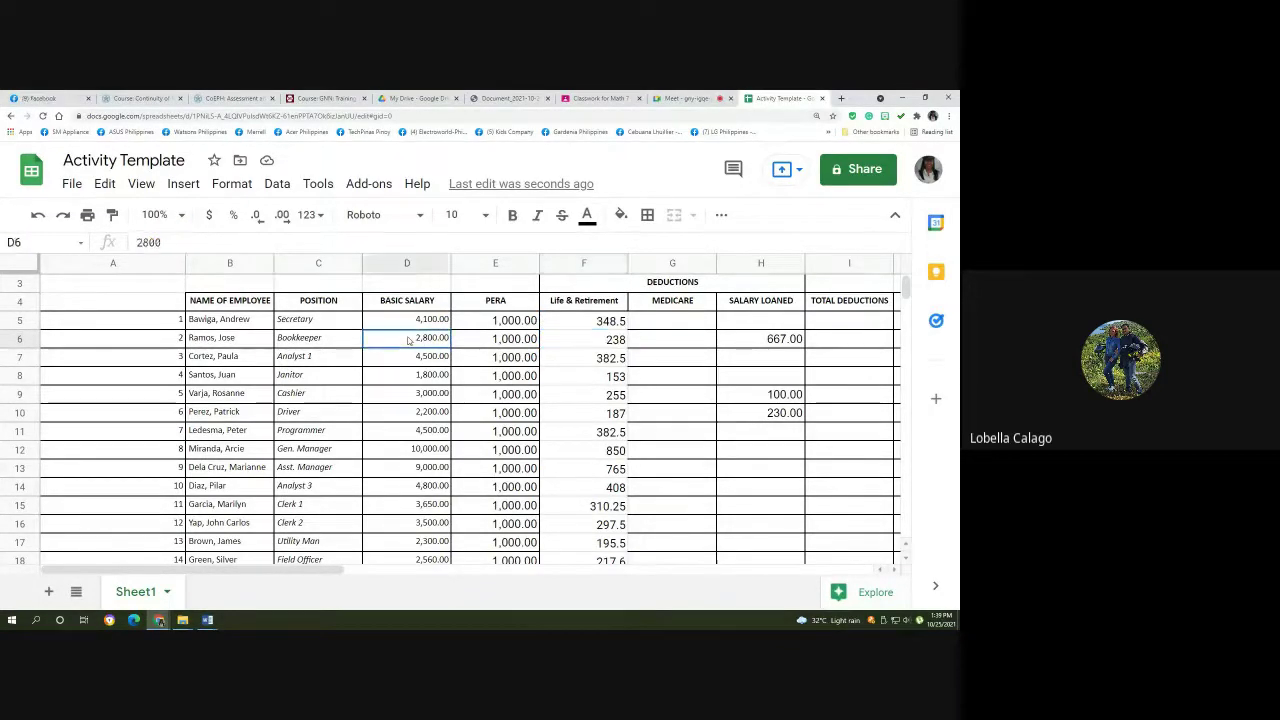
{"action": "left_click", "coordinate": [564, 342]}
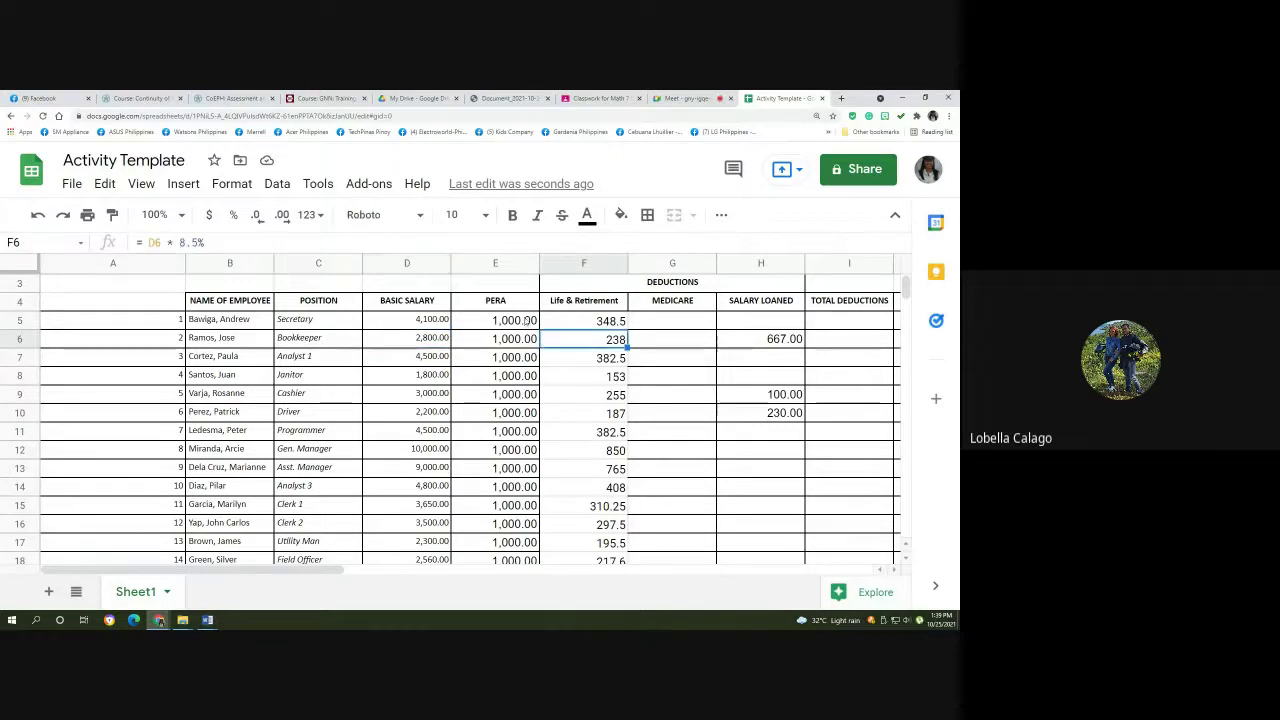
{"action": "left_click", "coordinate": [155, 243]}
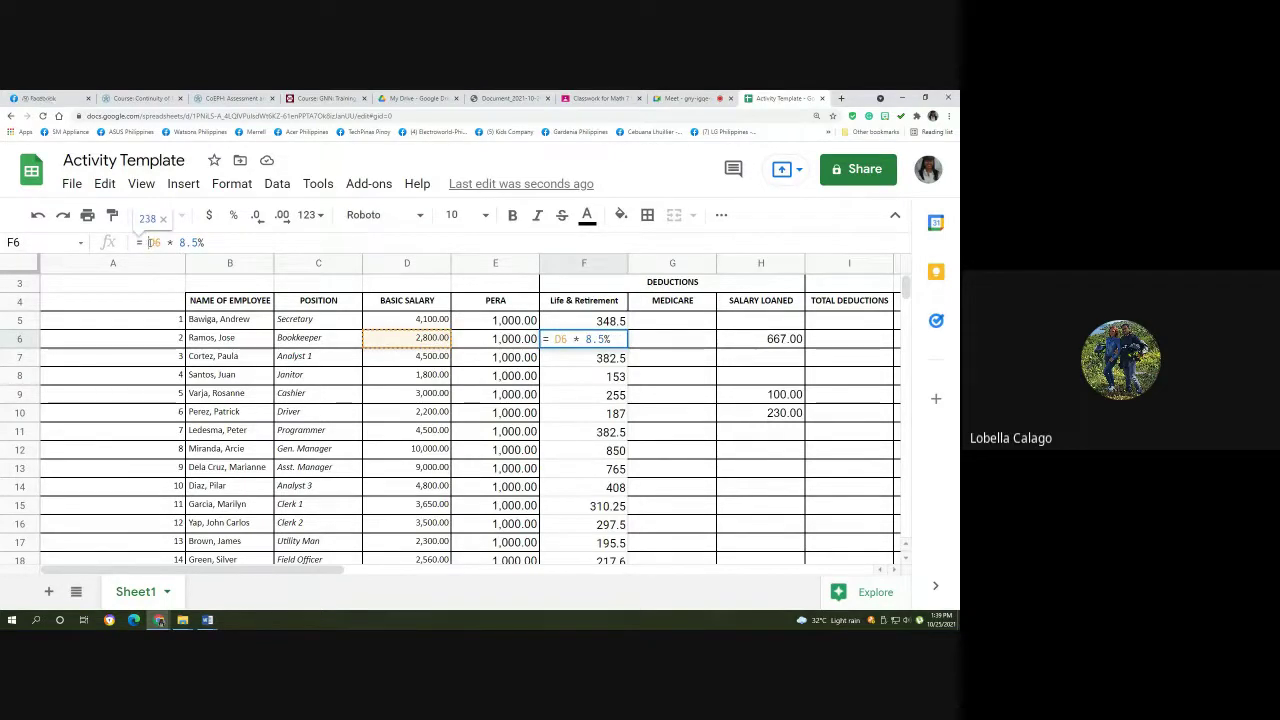
{"action": "double_click", "coordinate": [154, 243]}
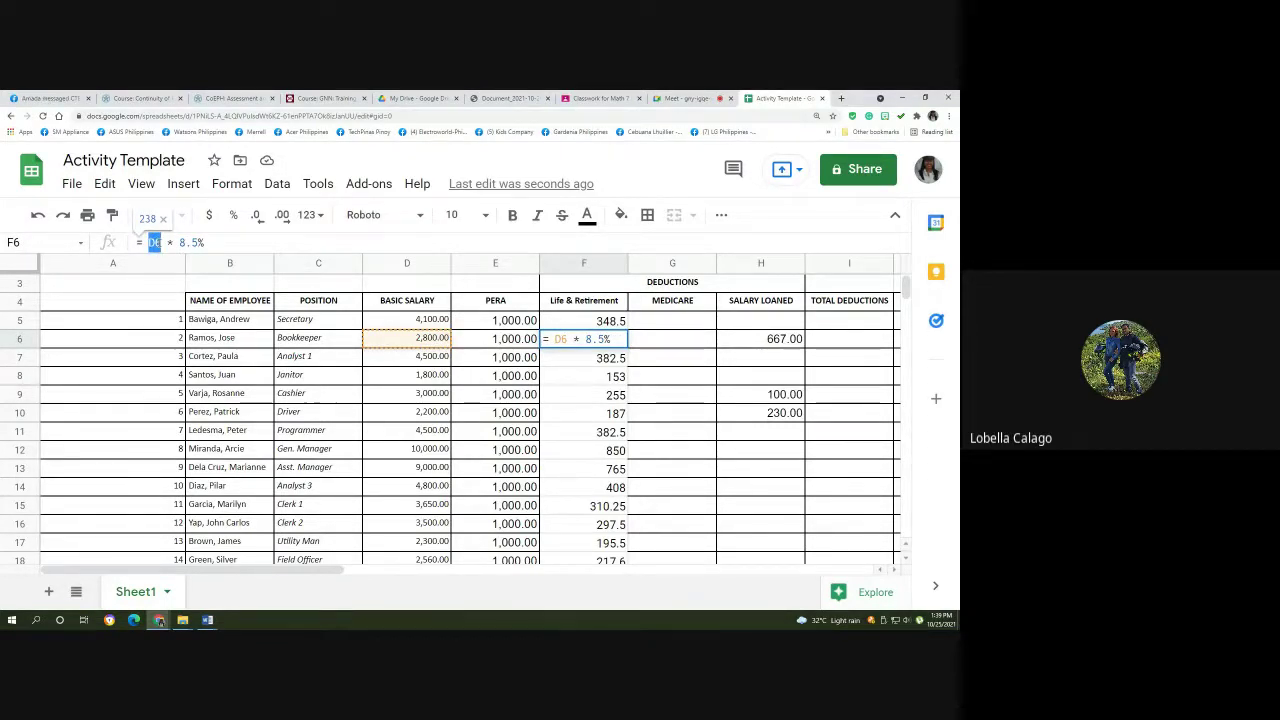
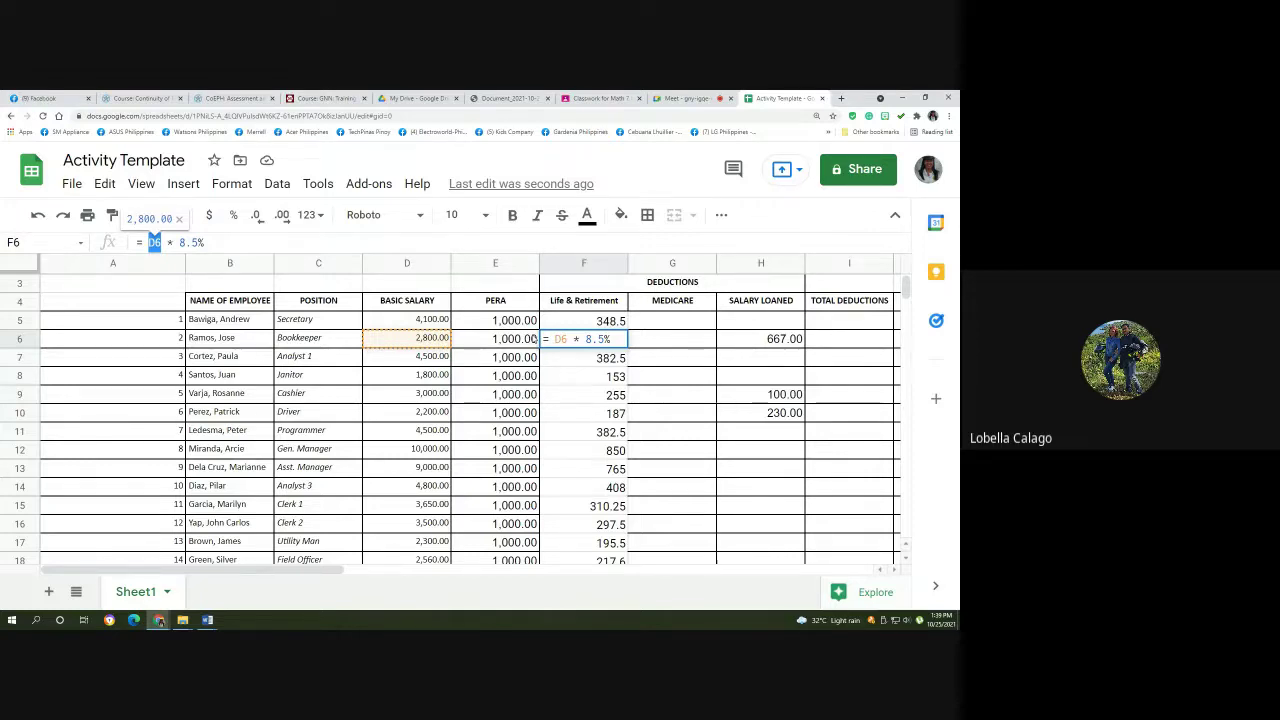
{"action": "left_click", "coordinate": [660, 396]}
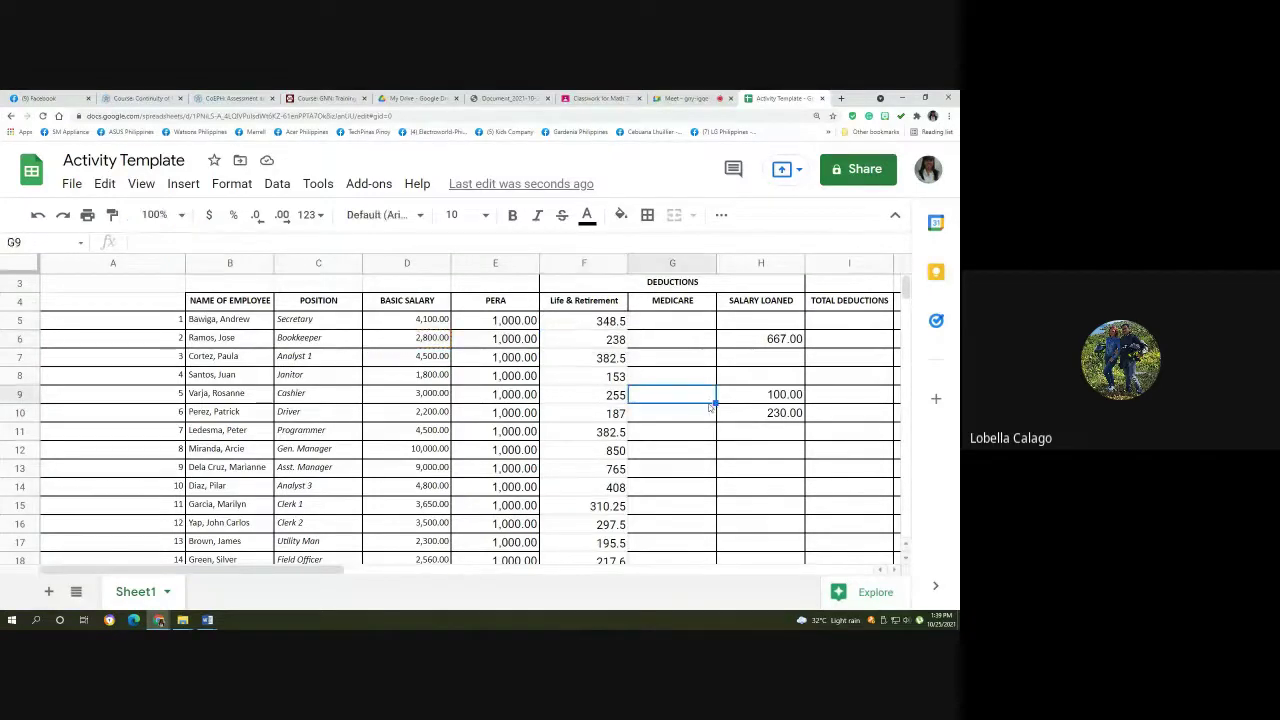
{"action": "scroll", "coordinate": [600, 420], "scroll_direction": "down", "scroll_amount": 3}
{"action": "scroll", "coordinate": [602, 432], "scroll_direction": "up", "scroll_amount": 3}
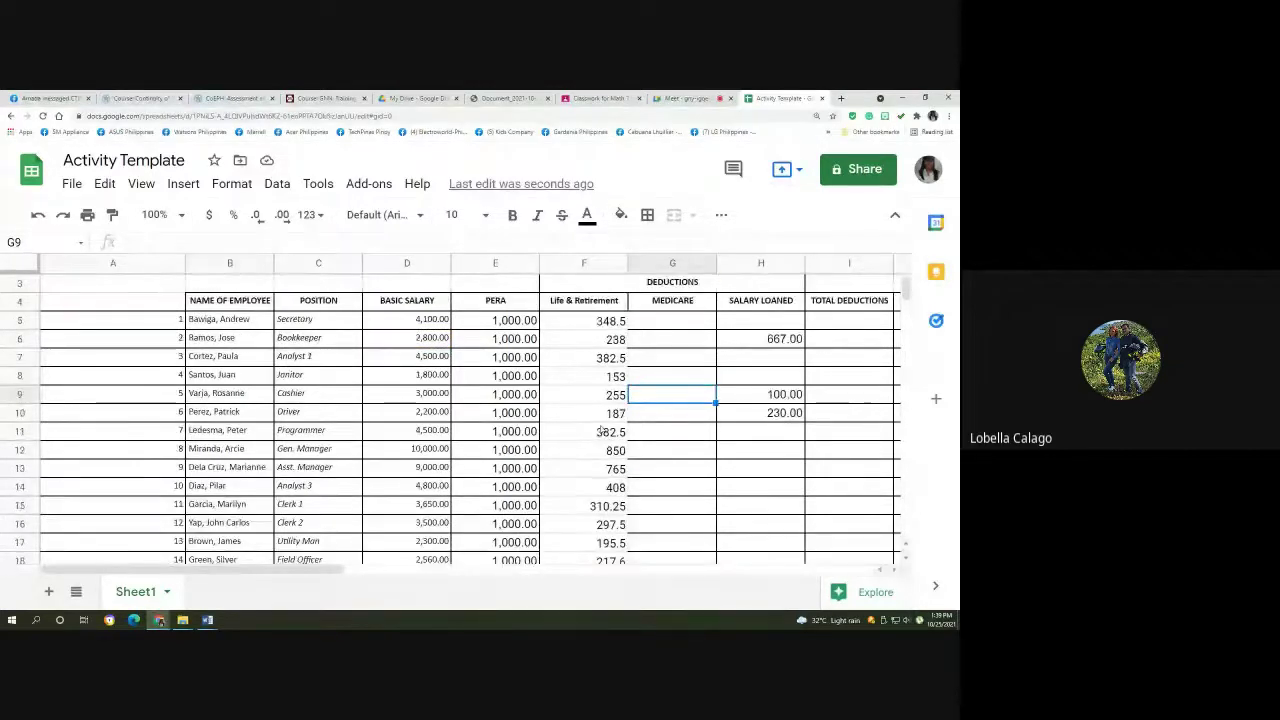
{"action": "left_click", "coordinate": [558, 327]}
{"action": "key", "text": "Down"}
{"action": "key", "text": "Down"}
{"action": "key", "text": "Up"}
{"action": "key", "text": "Up"}
{"action": "key", "text": "Left"}
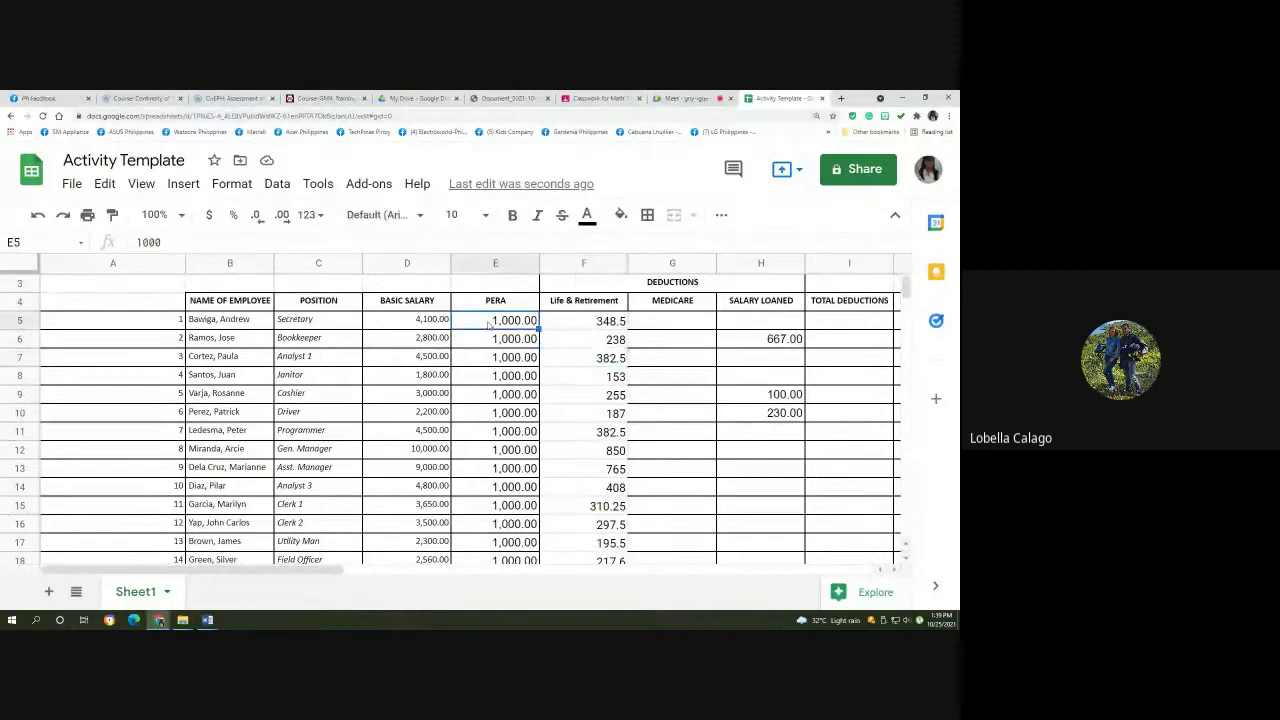
{"action": "key", "text": "Right"}
{"action": "key", "text": "Down"}
{"action": "key", "text": "Up"}
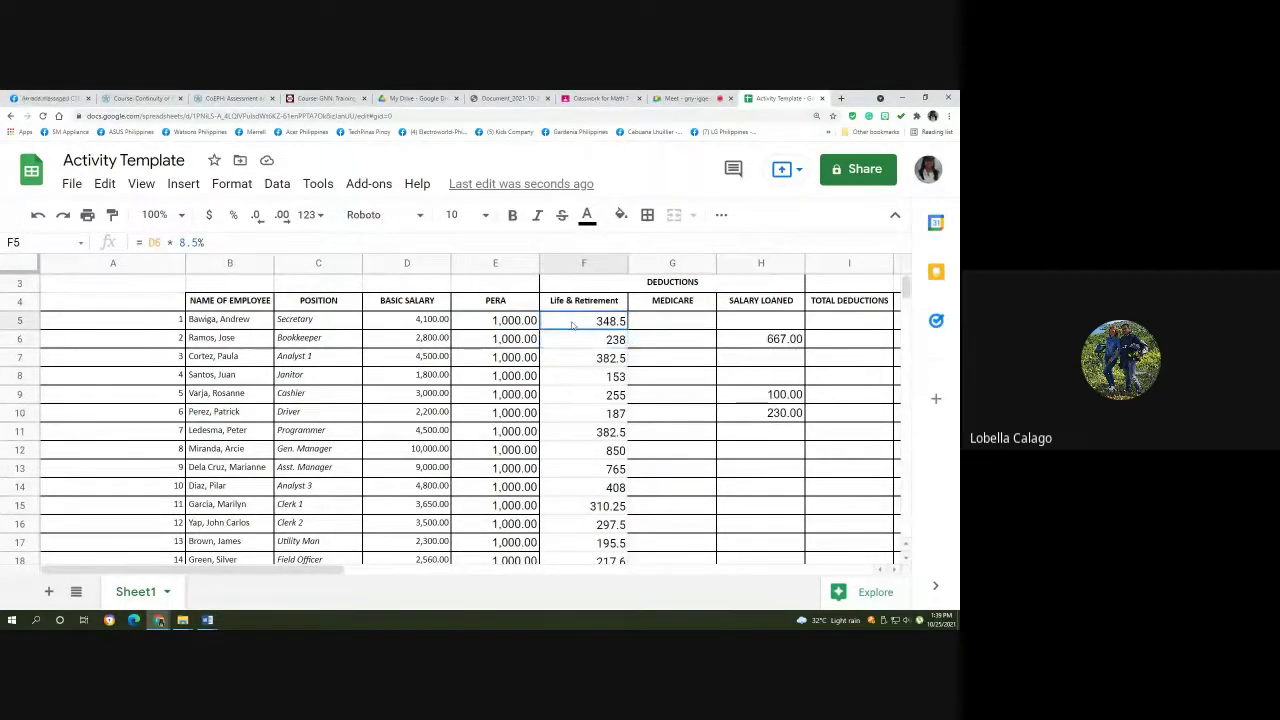
Apply all borders to the Life & Retirement cells F5:F20.
{"action": "left_click_drag", "start_coordinate": [575, 325], "coordinate": [578, 487]}
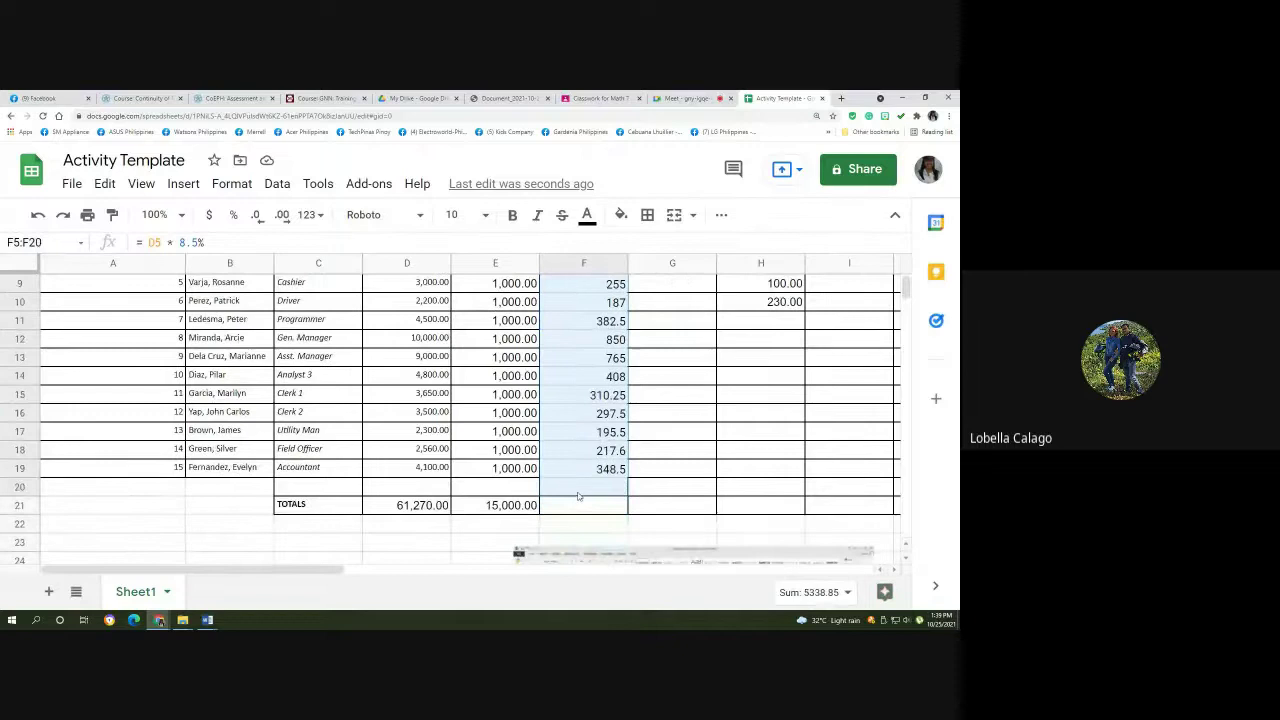
{"action": "left_click", "coordinate": [648, 216]}
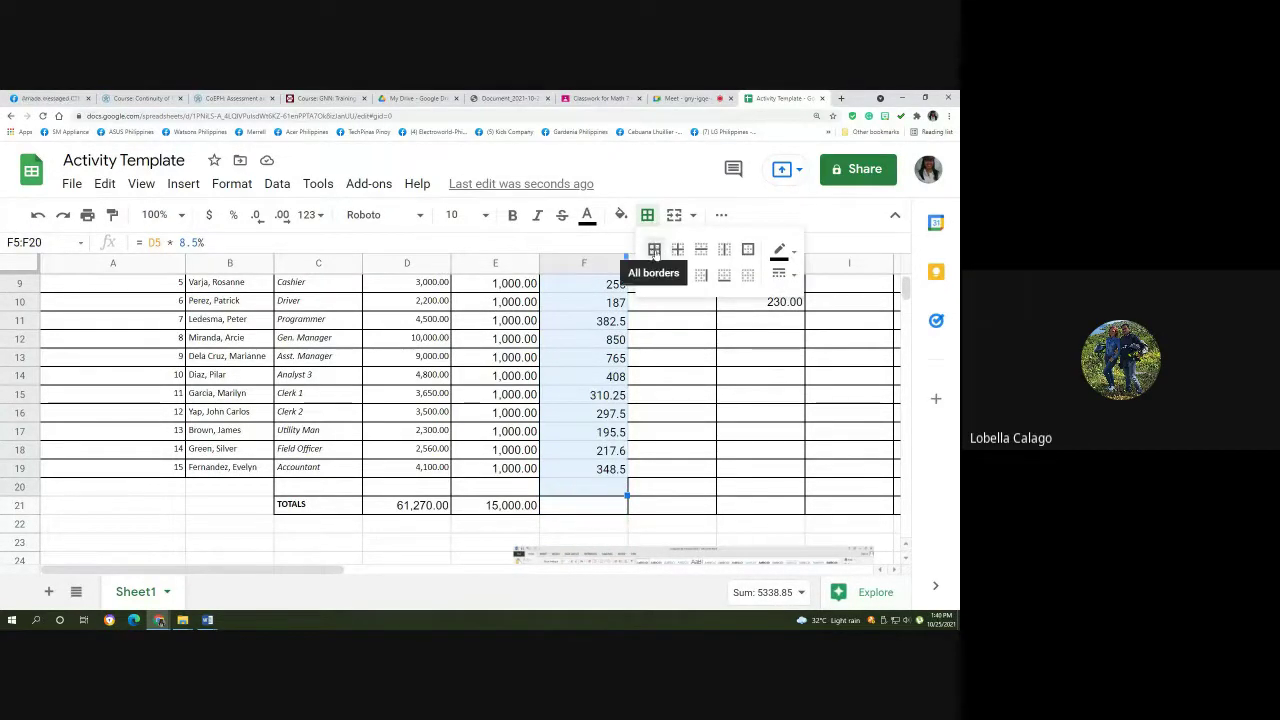
{"action": "left_click", "coordinate": [654, 250]}
{"action": "left_click", "coordinate": [672, 376]}
{"action": "scroll", "coordinate": [698, 386], "scroll_direction": "up", "scroll_amount": 3}
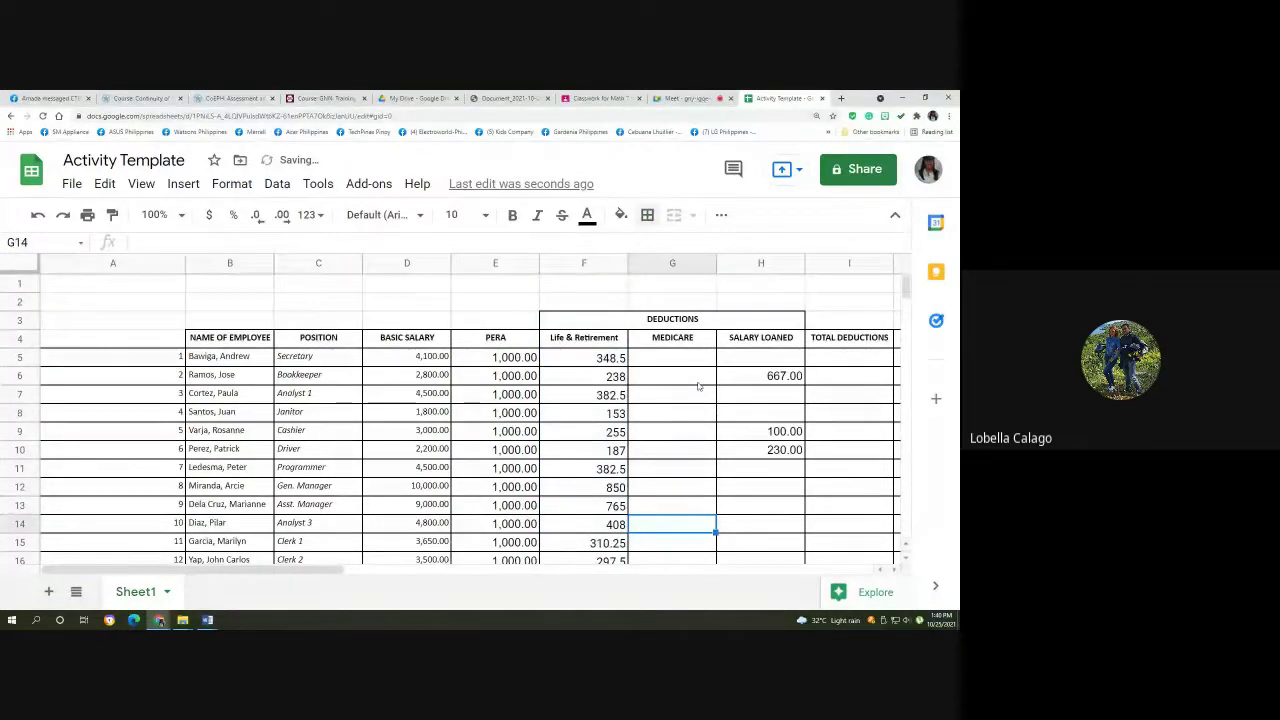
Fill the merged DEDUCTIONS header F3:H3 with dark red.
{"action": "left_click", "coordinate": [565, 325]}
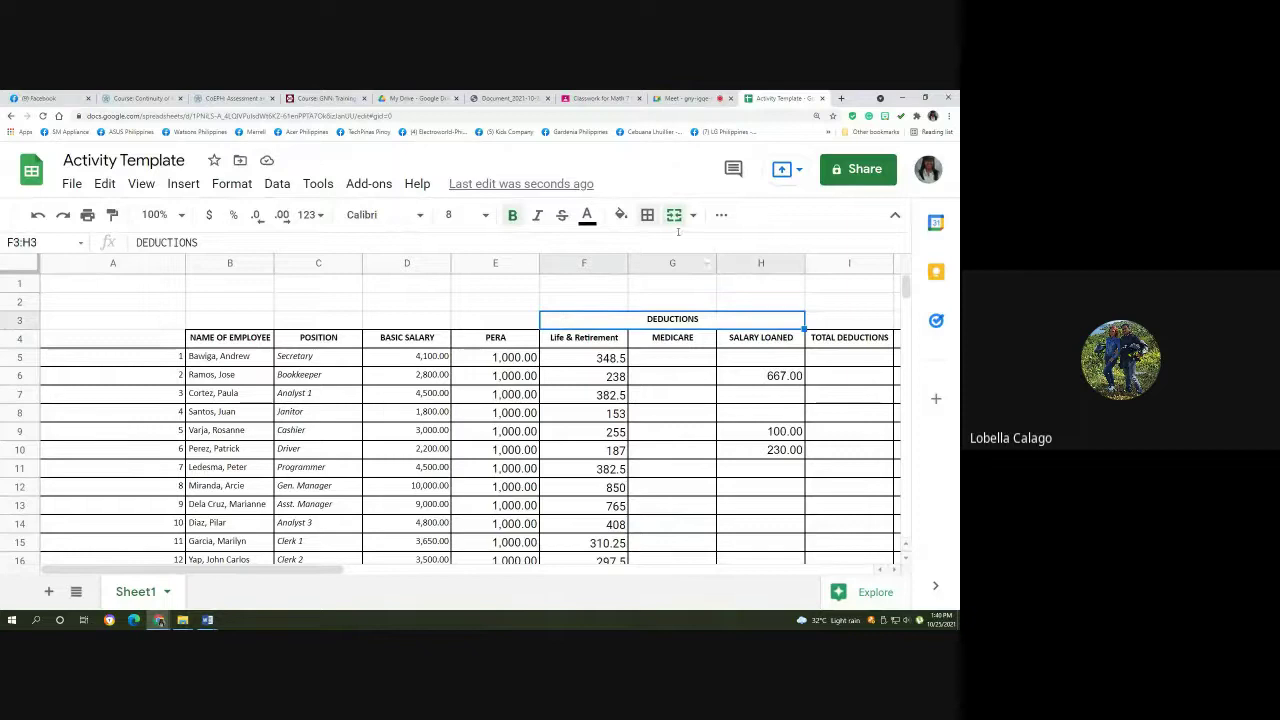
{"action": "left_click", "coordinate": [620, 214]}
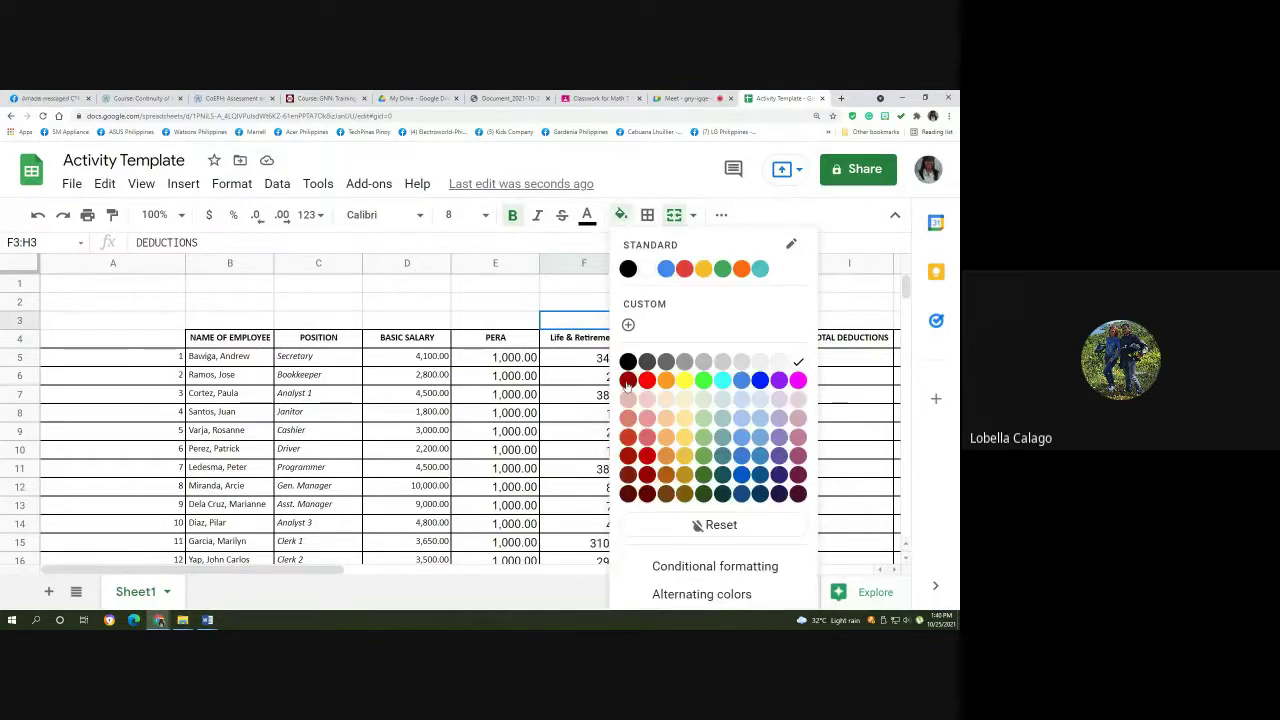
{"action": "left_click", "coordinate": [647, 456]}
Format the column header row B4:J4 with light blue text and a dark yellow fill.
{"action": "left_click_drag", "start_coordinate": [225, 340], "coordinate": [748, 340]}
{"action": "left_click", "coordinate": [586, 220]}
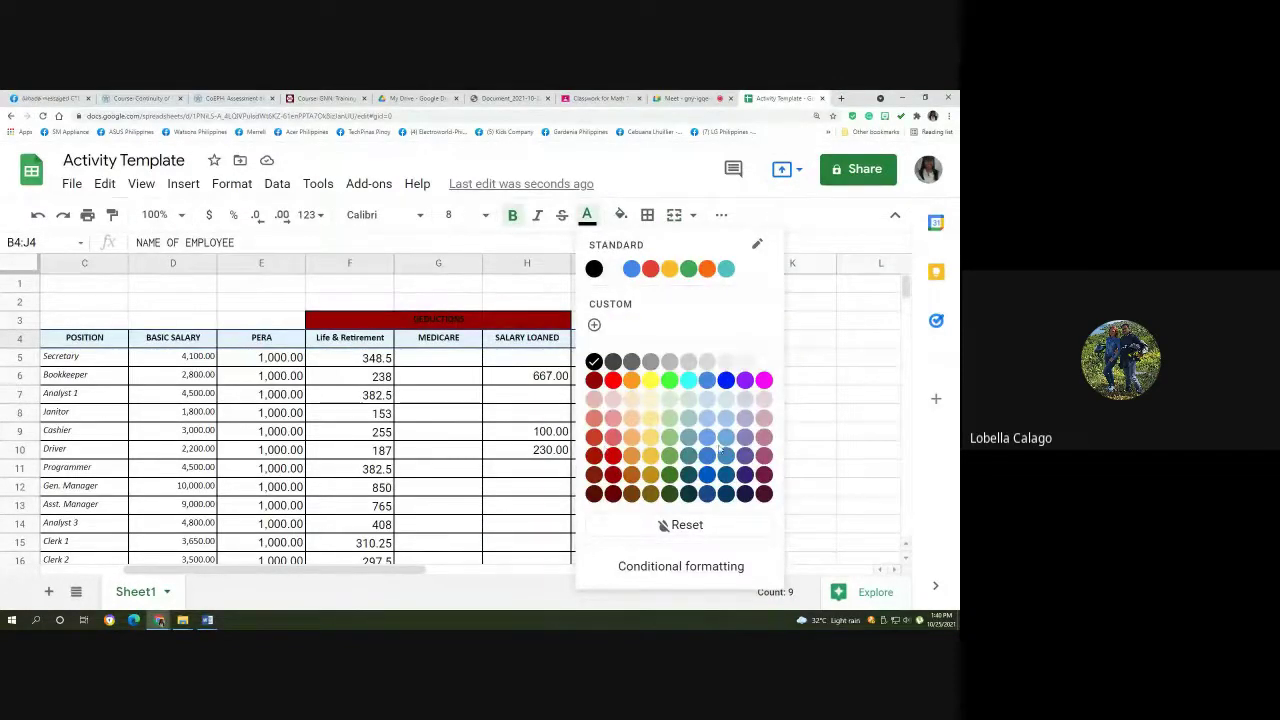
{"action": "left_click", "coordinate": [724, 440]}
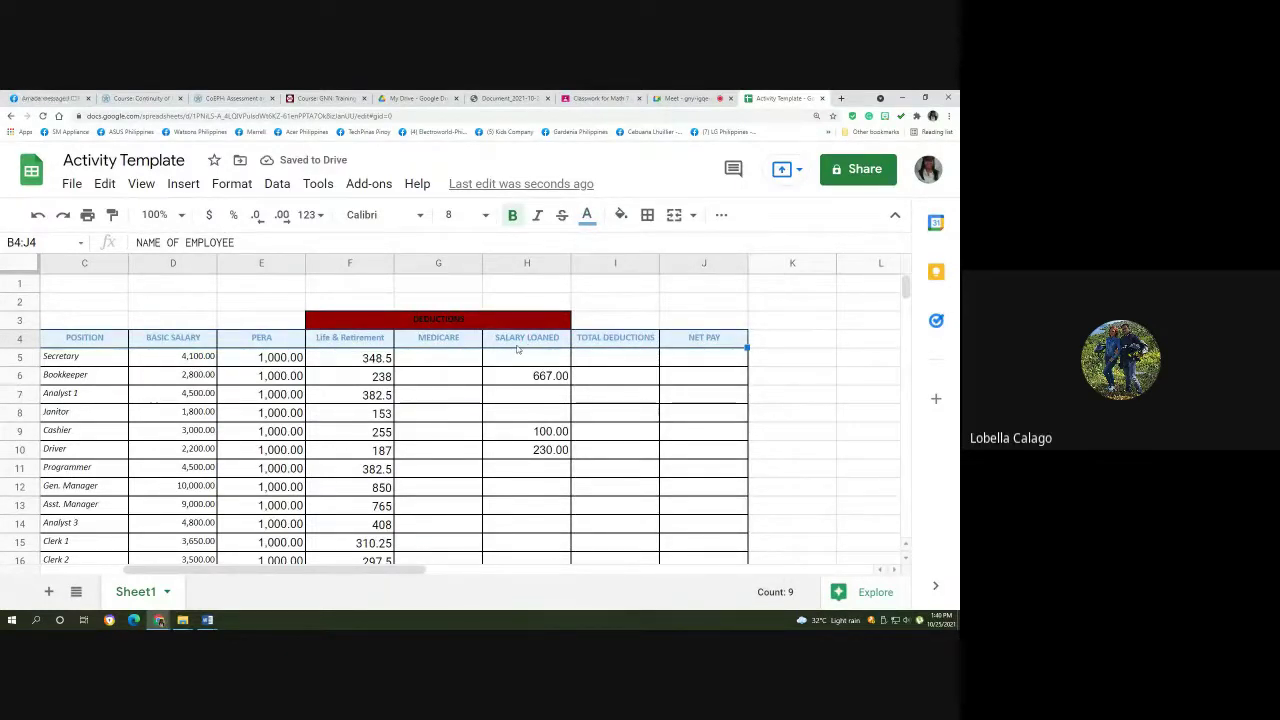
{"action": "left_click", "coordinate": [620, 214]}
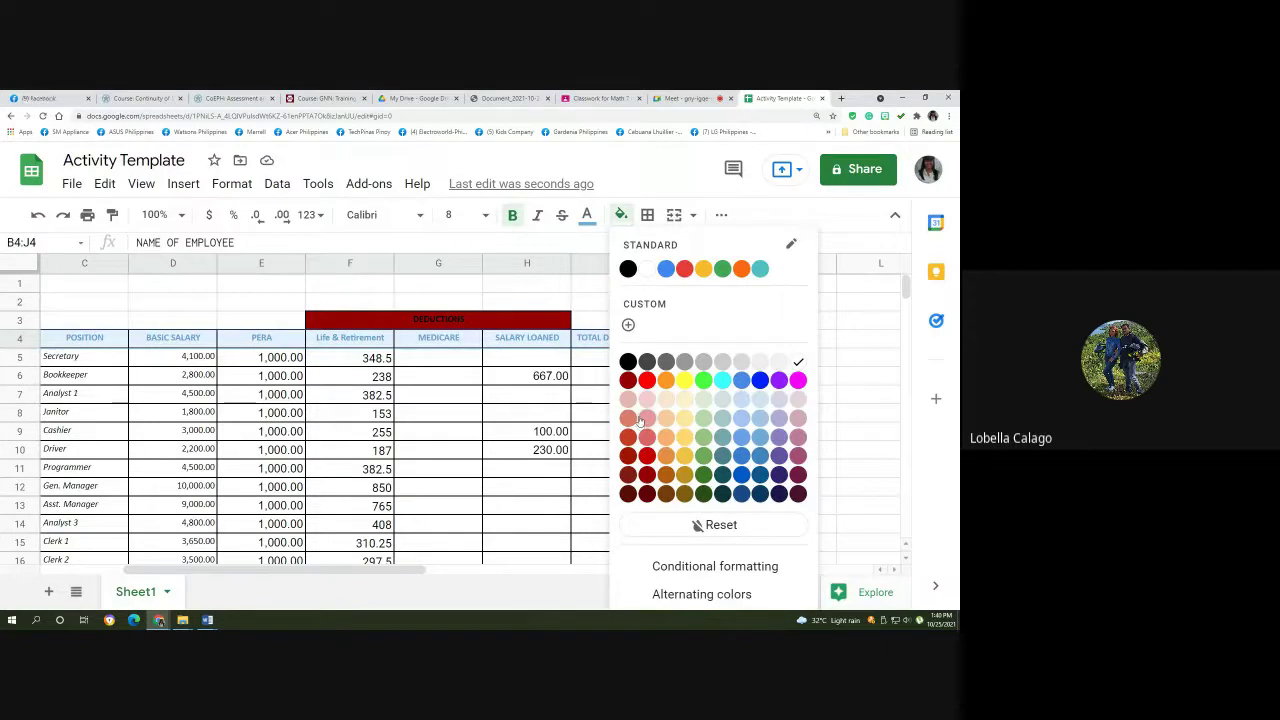
{"action": "left_click", "coordinate": [686, 477]}
{"action": "left_click", "coordinate": [441, 421]}
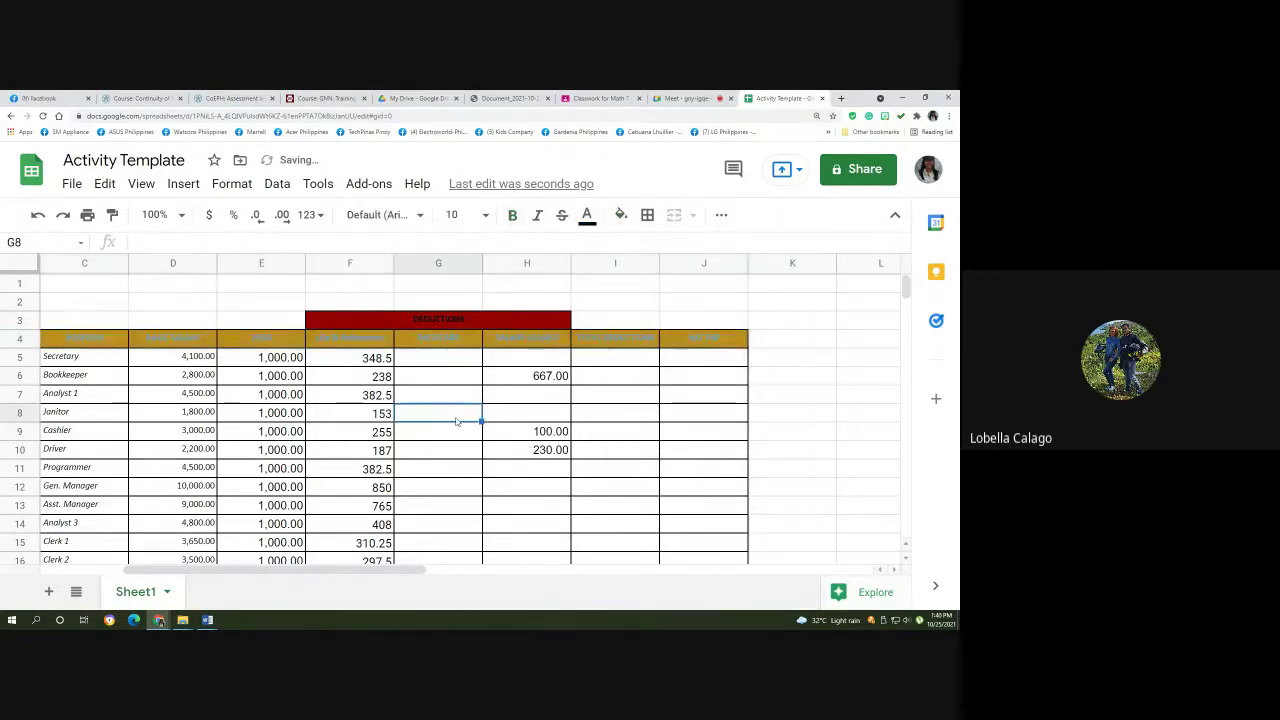
{"action": "scroll", "coordinate": [454, 420], "scroll_direction": "down", "scroll_amount": 2}
{"action": "scroll", "coordinate": [454, 420], "scroll_direction": "up", "scroll_amount": 2}
{"action": "left_click", "coordinate": [880, 570]}
{"action": "scroll", "coordinate": [812, 543], "scroll_direction": "down", "scroll_amount": 2}
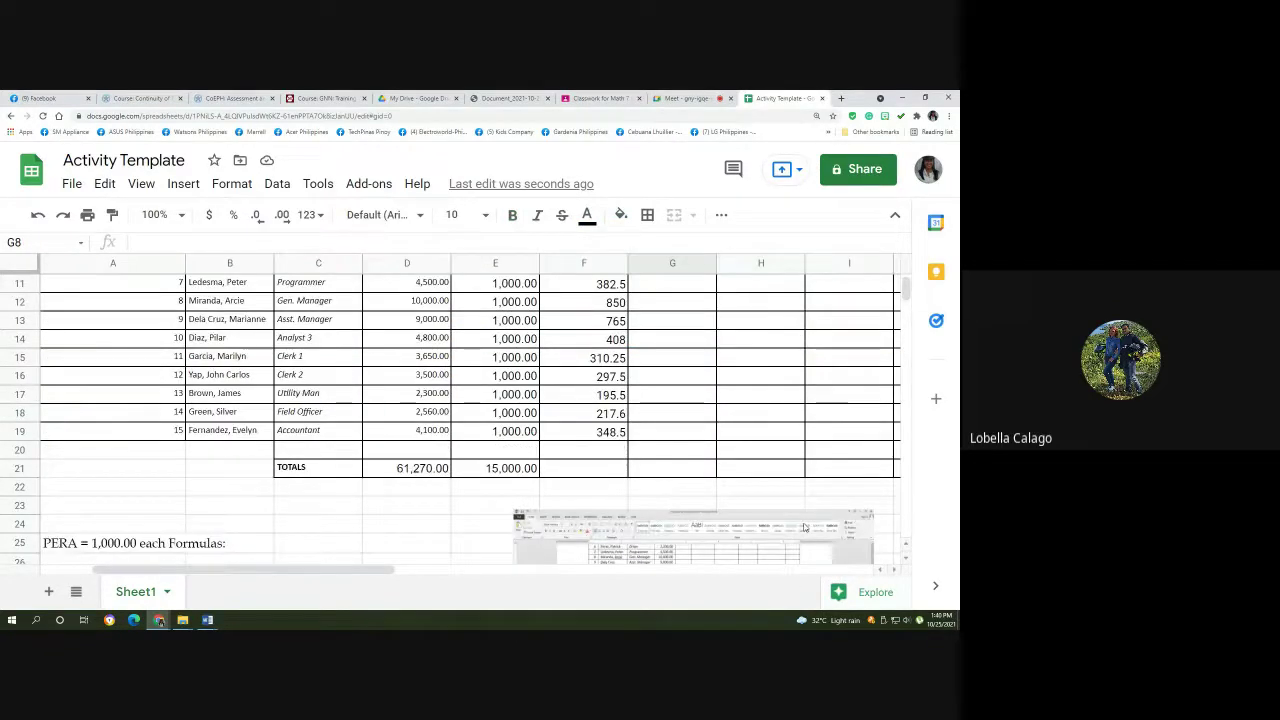
Copy the Medicare formula text "= IF(Salary<9000,56.25,62.50)" from the note in A29.
{"action": "scroll", "coordinate": [812, 543], "scroll_direction": "up", "scroll_amount": 2}
{"action": "left_click", "coordinate": [653, 362]}
{"action": "scroll", "coordinate": [653, 362], "scroll_direction": "down", "scroll_amount": 8}
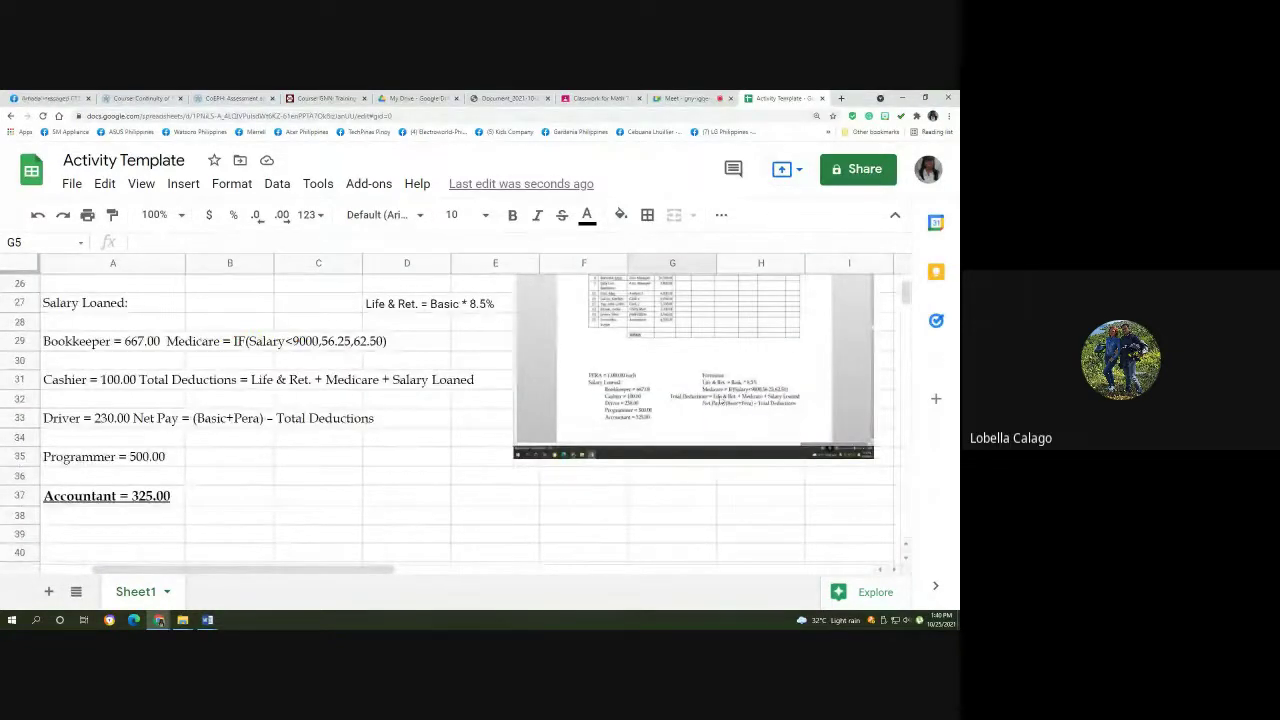
{"action": "scroll", "coordinate": [304, 409], "scroll_direction": "up", "scroll_amount": 1}
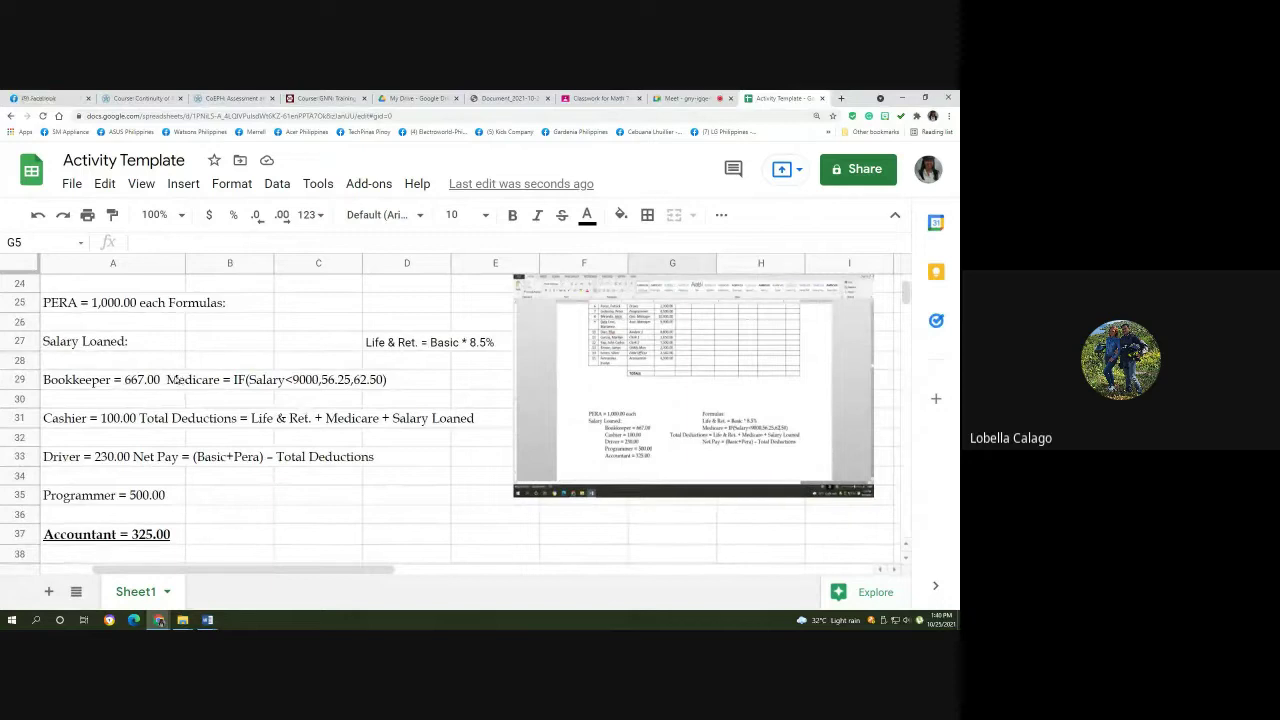
{"action": "left_click", "coordinate": [177, 381]}
{"action": "left_click", "coordinate": [188, 381]}
{"action": "left_click", "coordinate": [178, 381]}
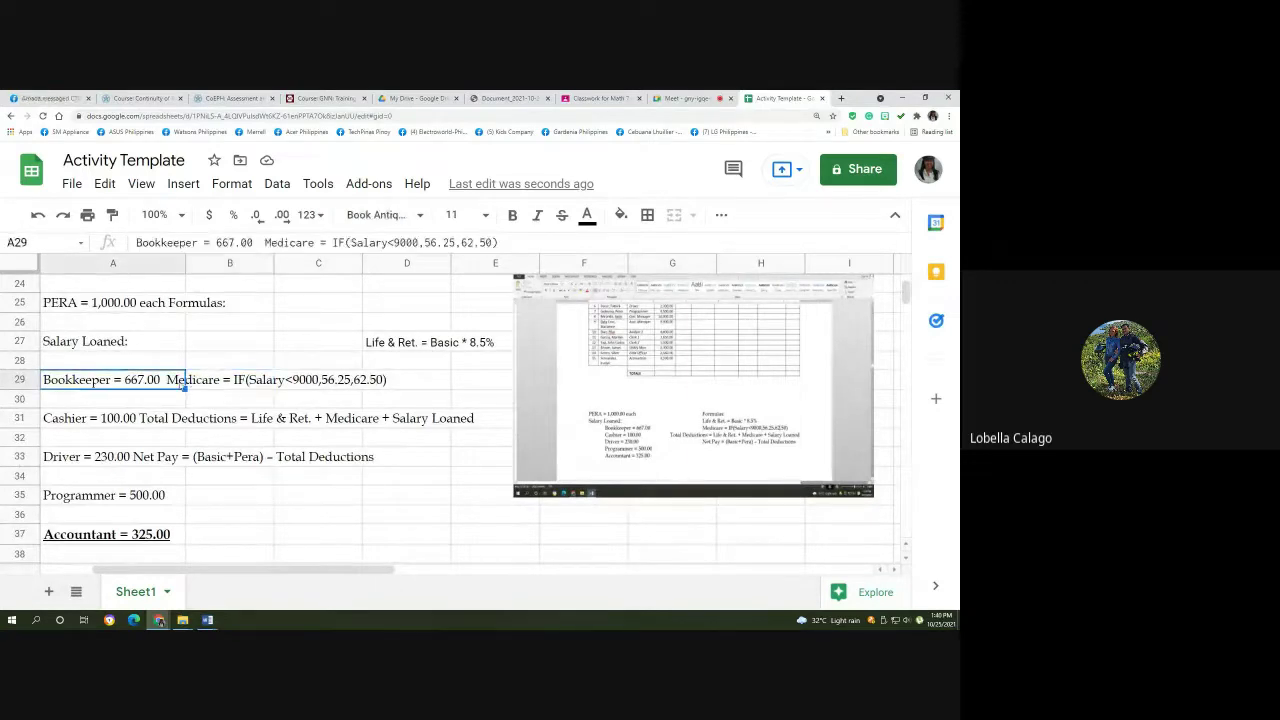
{"action": "left_click", "coordinate": [200, 379]}
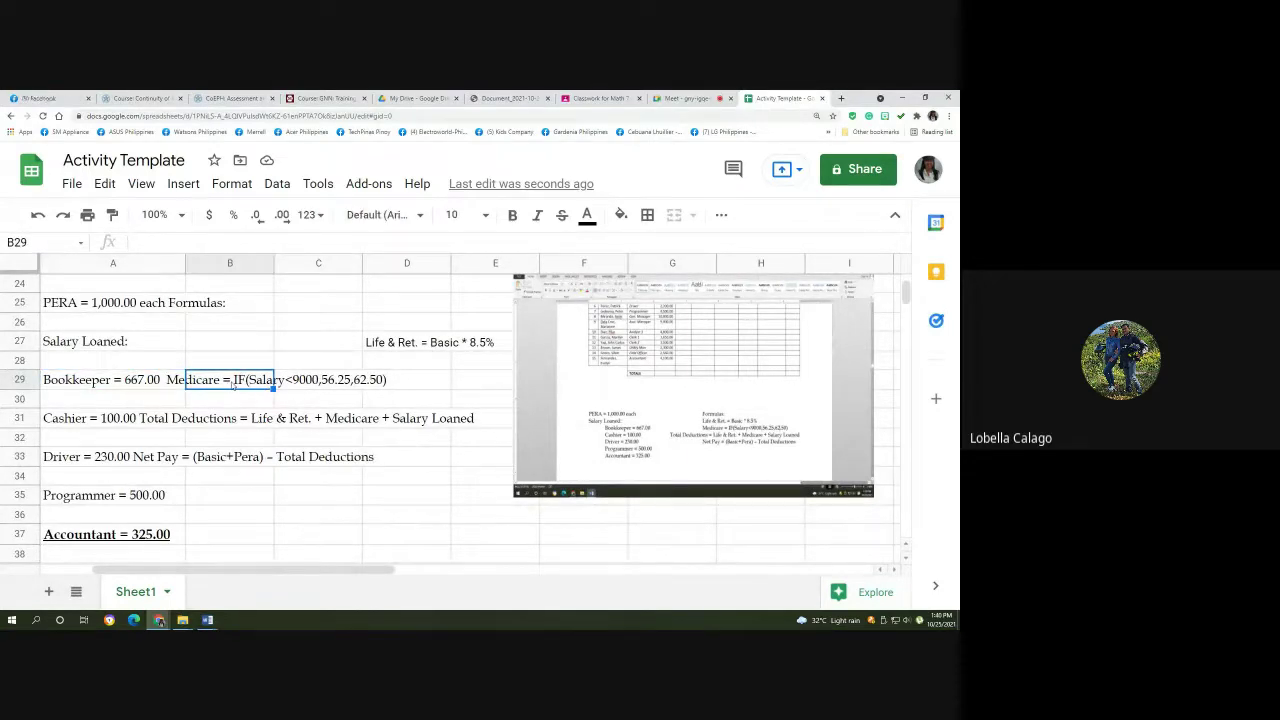
{"action": "left_click", "coordinate": [103, 381]}
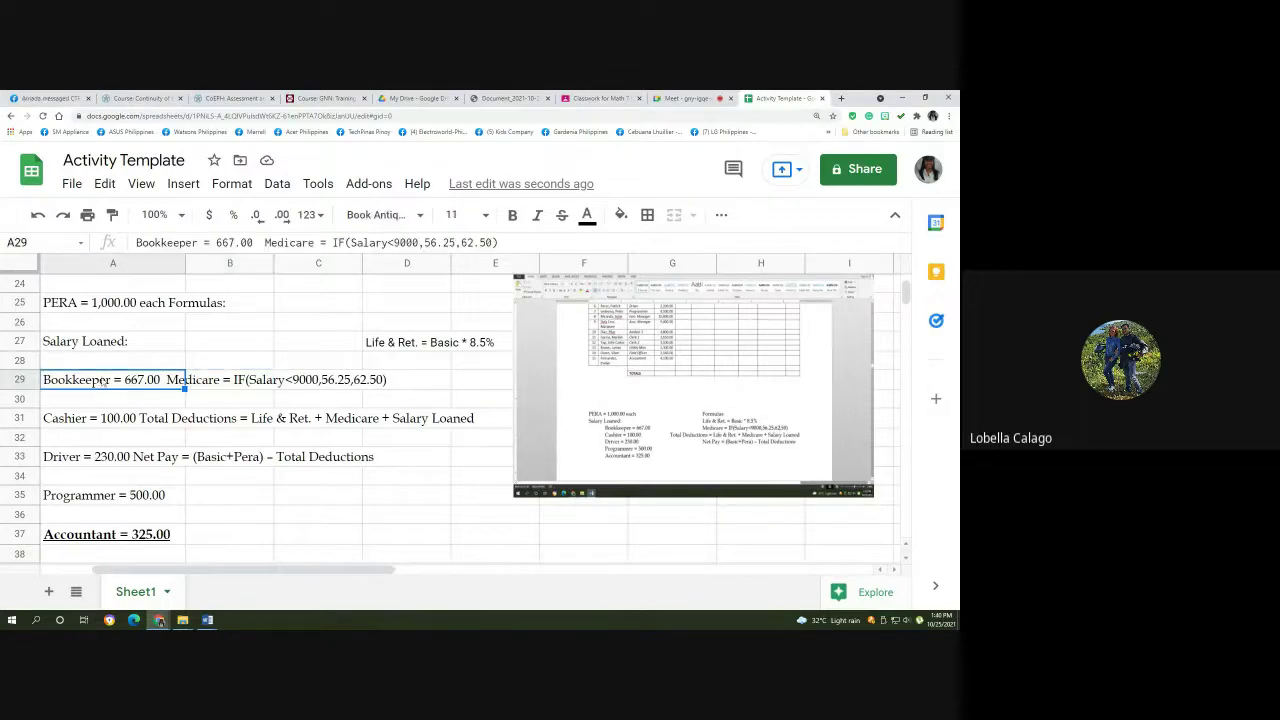
{"action": "left_click_drag", "start_coordinate": [334, 242], "coordinate": [498, 242]}
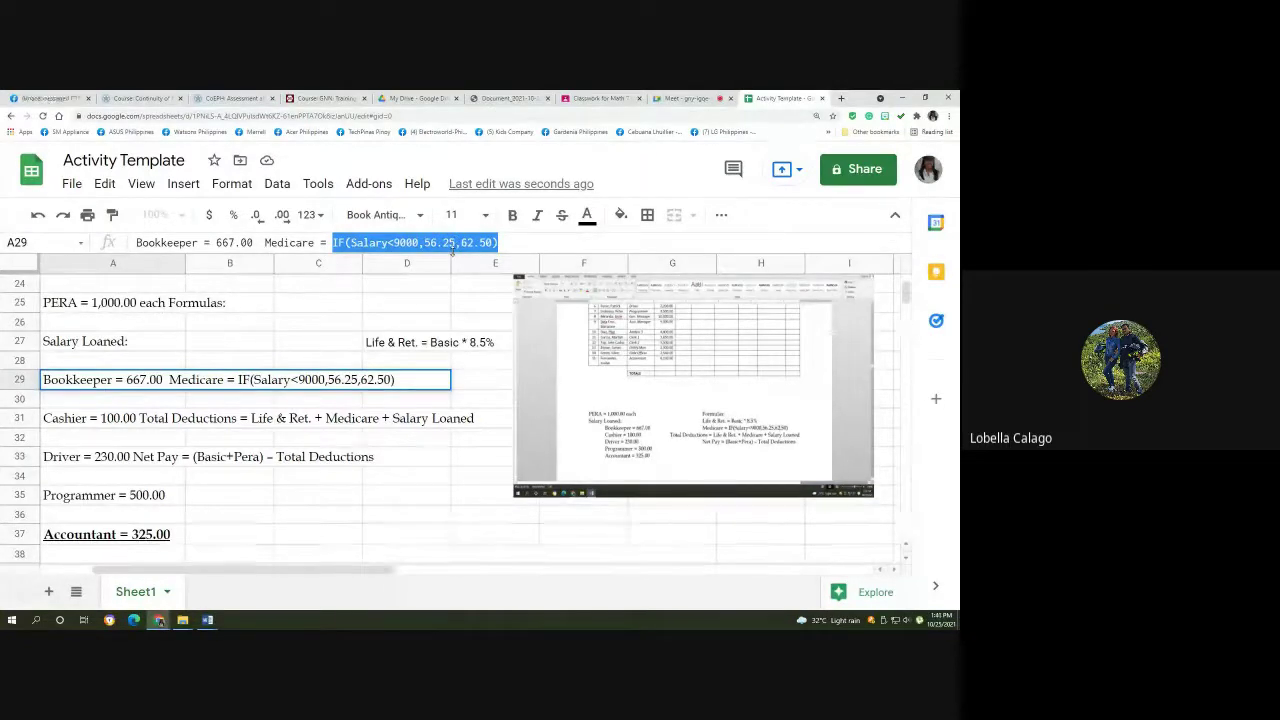
{"action": "left_click_drag", "start_coordinate": [320, 242], "coordinate": [513, 242]}
{"action": "left_click", "coordinate": [320, 242]}
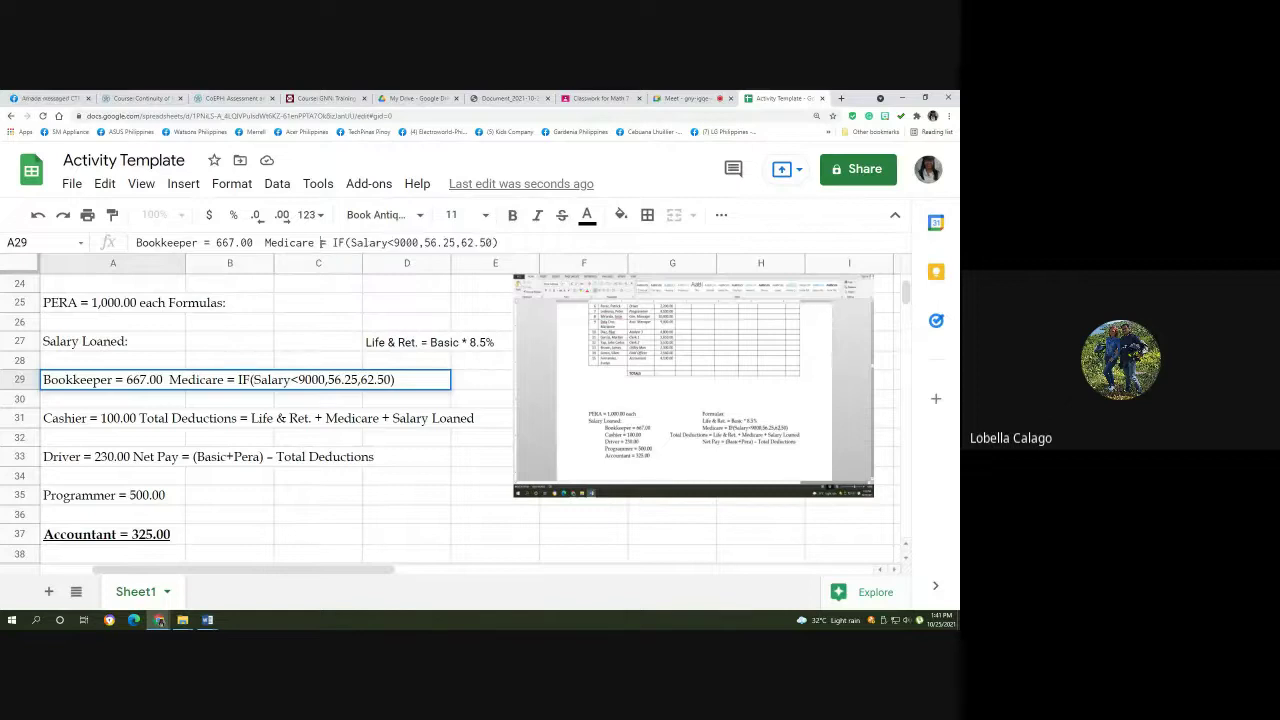
{"action": "left_click_drag", "start_coordinate": [320, 242], "coordinate": [508, 242]}
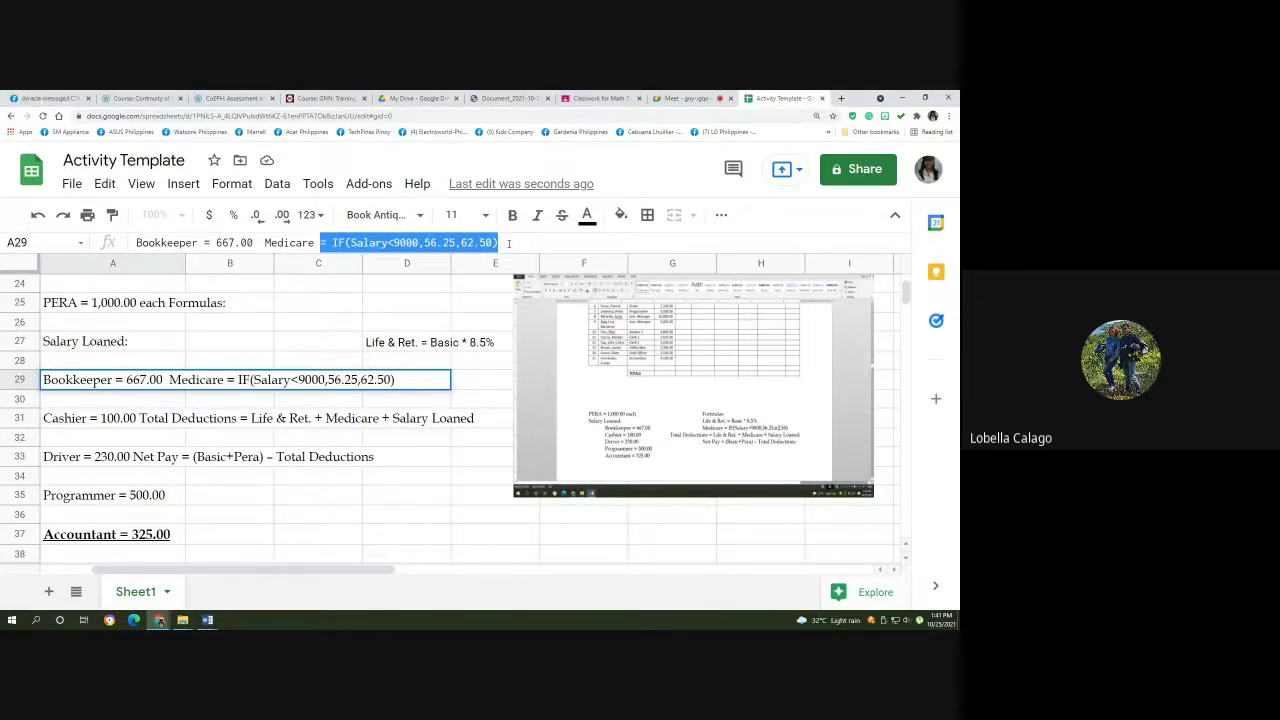
Paste the Medicare formula into G5 and replace Salary with the basic salary reference, making it = IF(D5<9000,56.25,62.5).
{"action": "scroll", "coordinate": [675, 362], "scroll_direction": "up", "scroll_amount": 5}
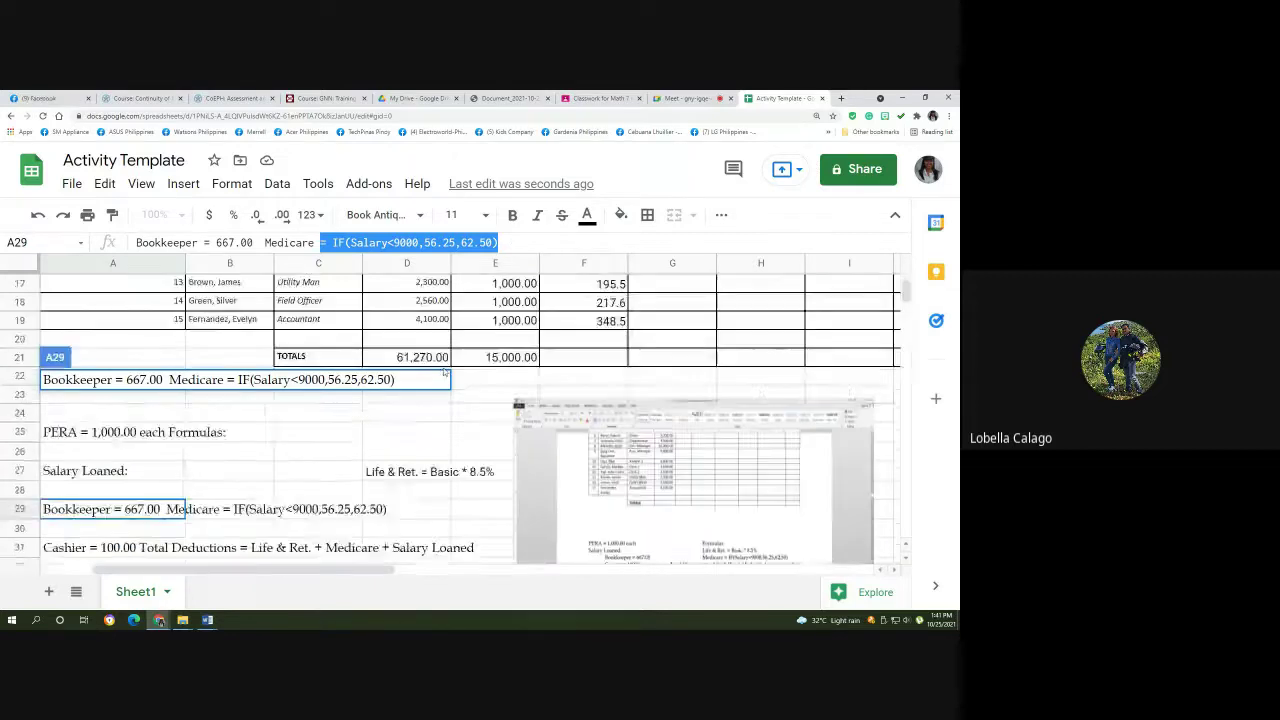
{"action": "left_click", "coordinate": [675, 362]}
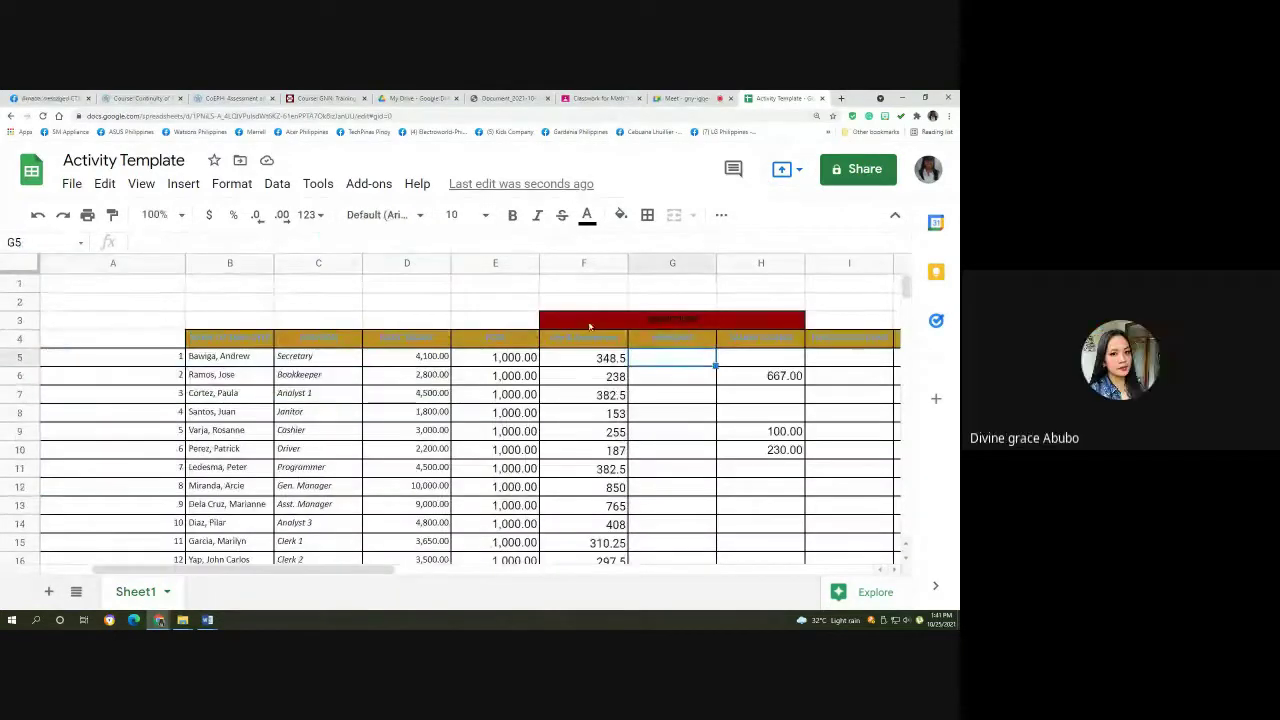
{"action": "type", "text": "= IF(Salary<9000,56.25,62.5)"}
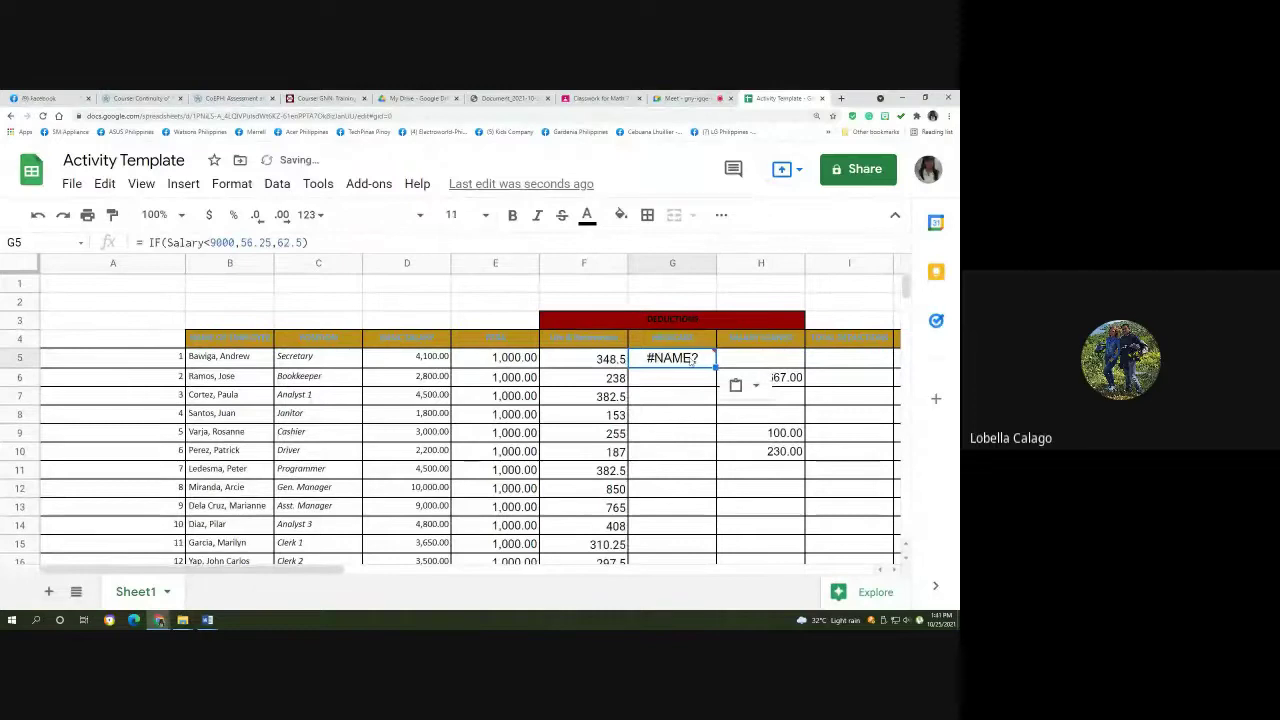
{"action": "left_click_drag", "start_coordinate": [166, 242], "coordinate": [203, 242]}
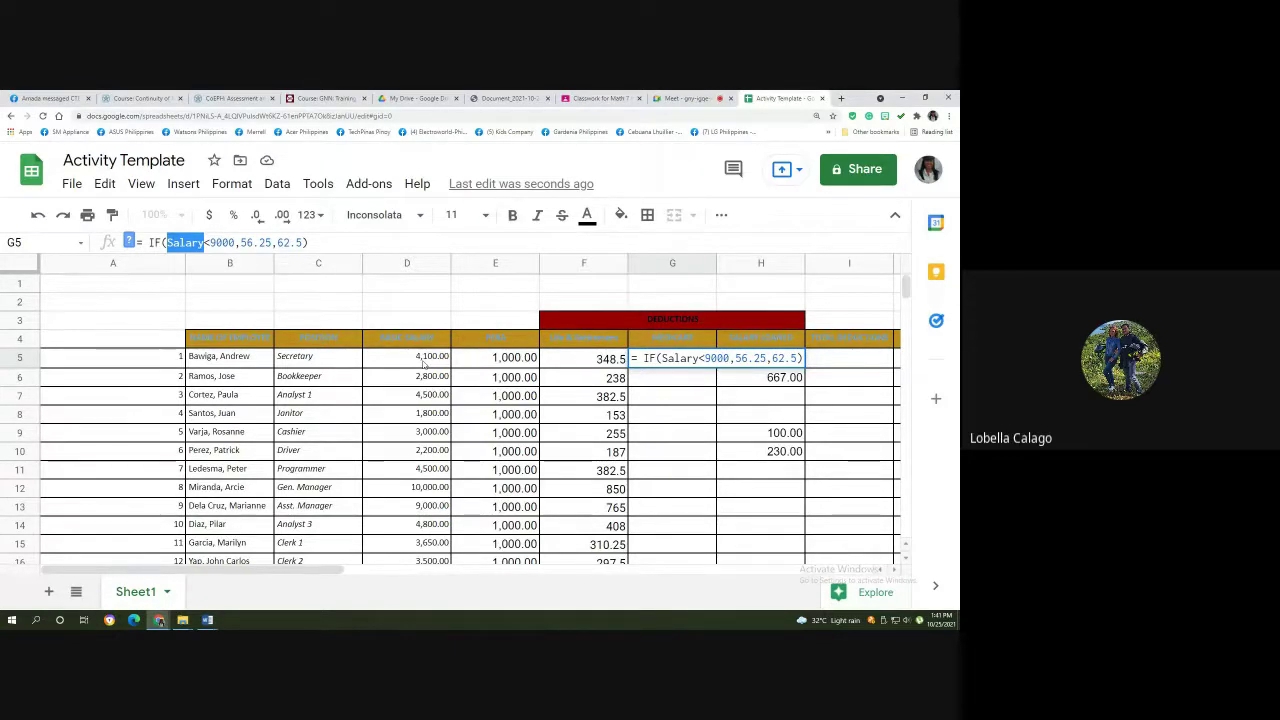
{"action": "left_click", "coordinate": [424, 362]}
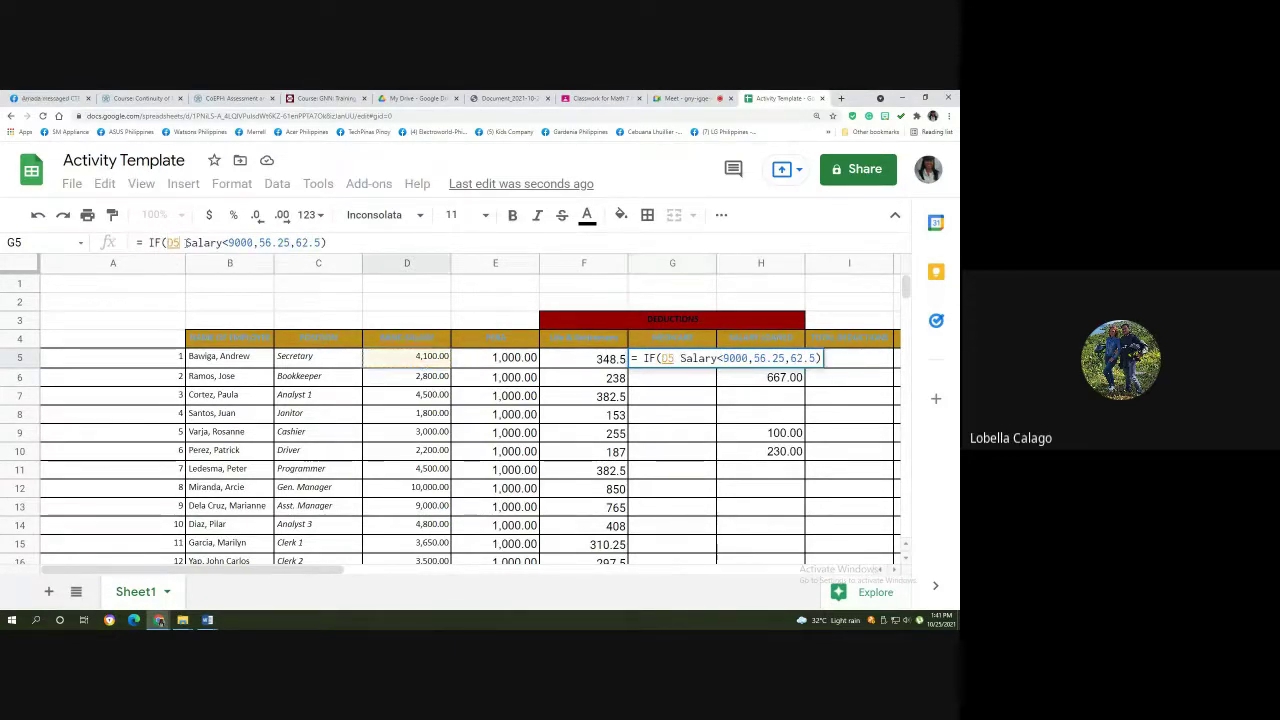
{"action": "key", "text": "BackSpace"}
{"action": "key", "text": "BackSpace"}
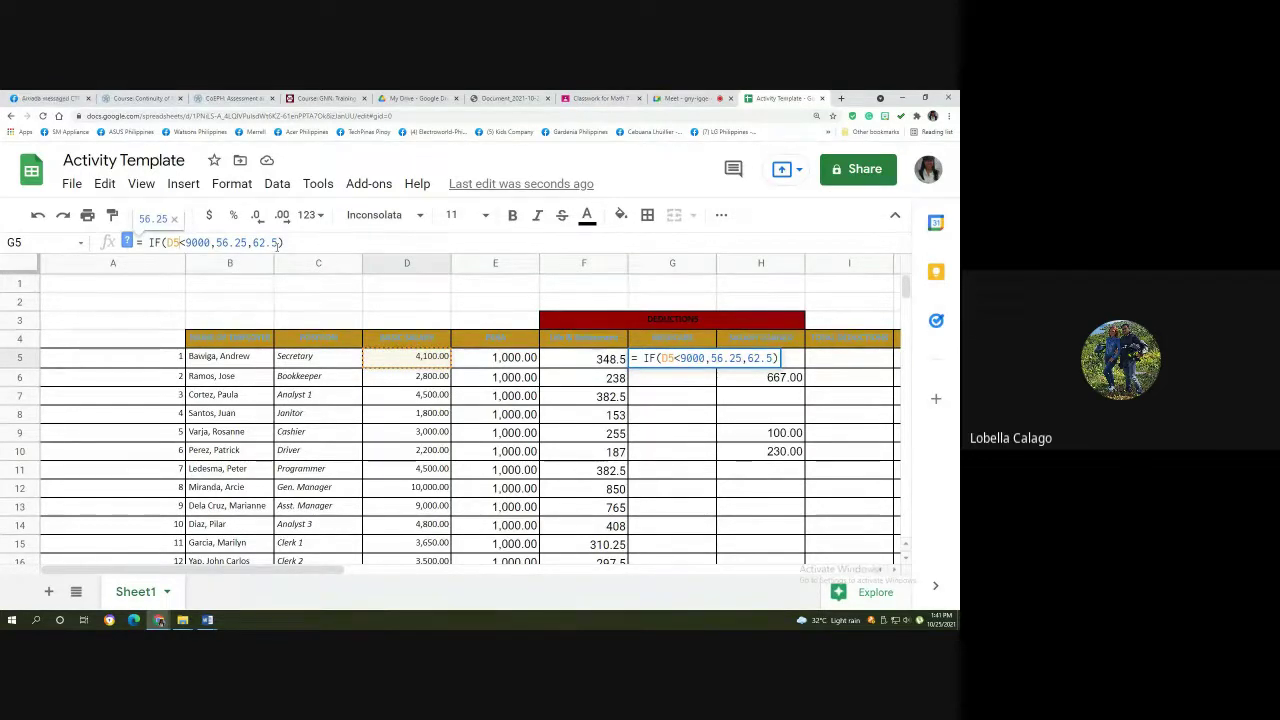
{"action": "key", "text": "Return"}
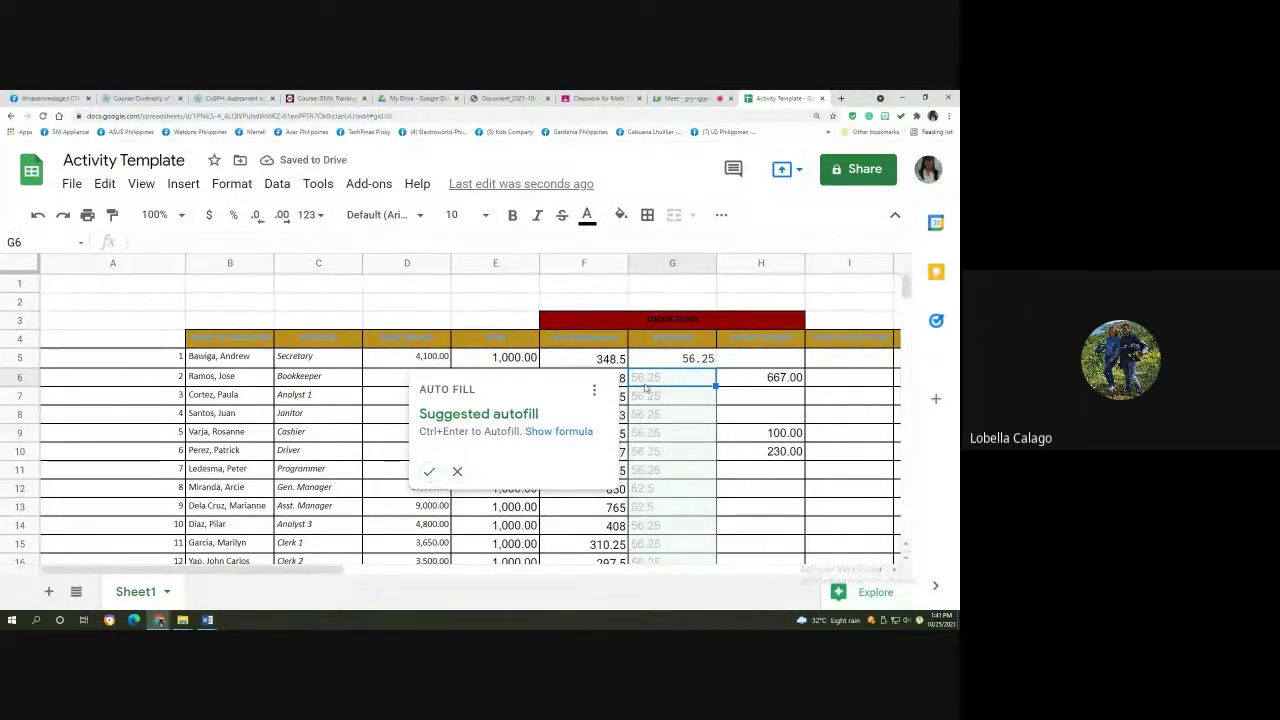
Accept the suggested autofill to apply the Medicare formula to the remaining employees in G6:G19.
{"action": "scroll", "coordinate": [647, 389], "scroll_direction": "down", "scroll_amount": 1}
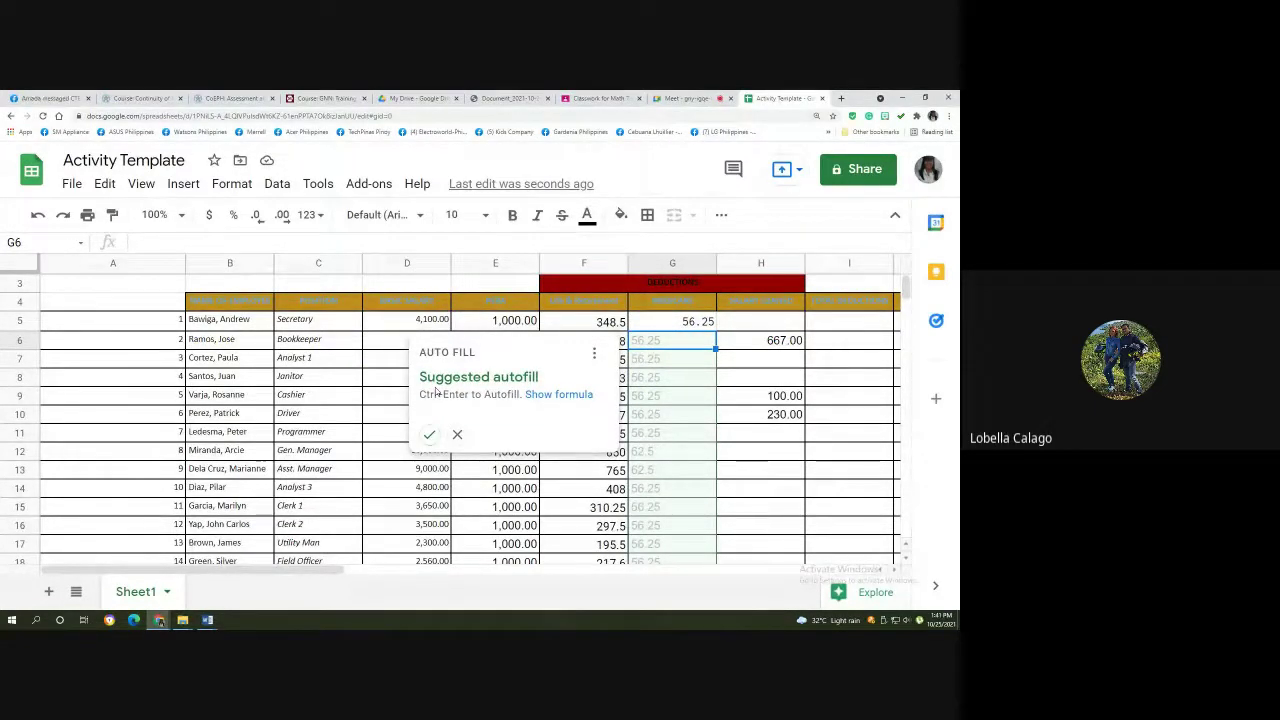
{"action": "scroll", "coordinate": [541, 373], "scroll_direction": "down", "scroll_amount": 1}
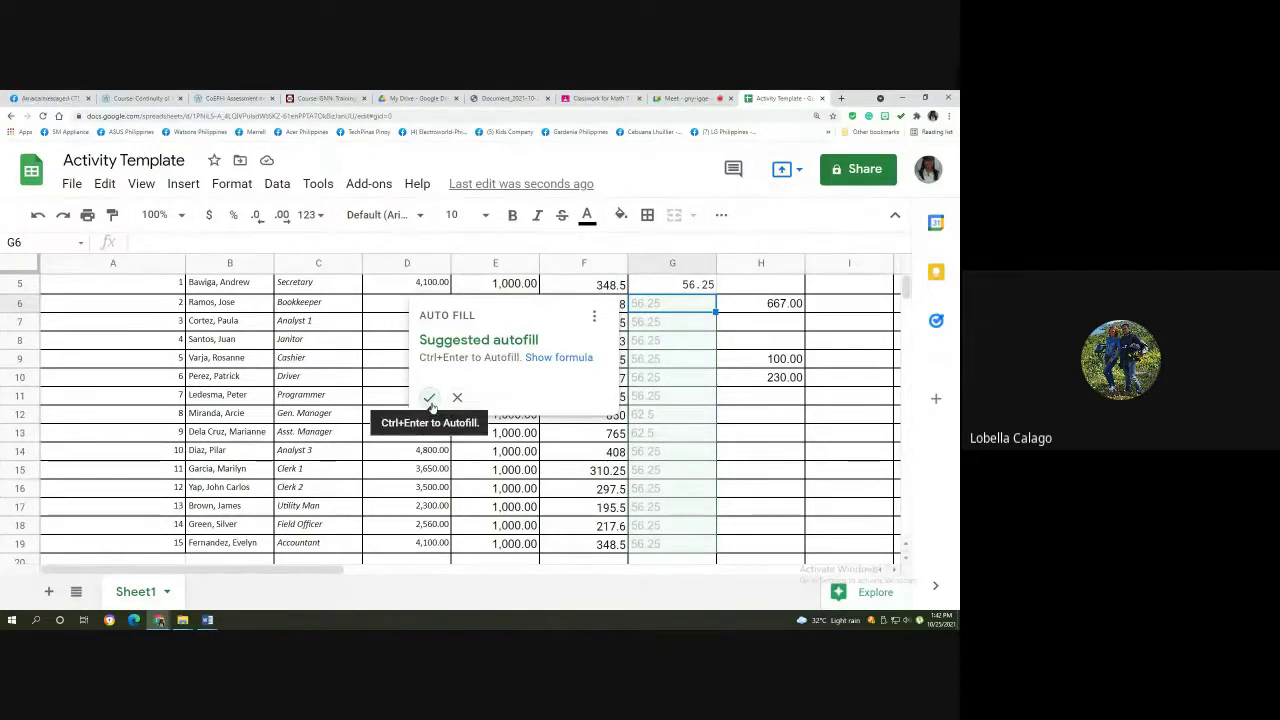
{"action": "left_click", "coordinate": [430, 398]}
{"action": "scroll", "coordinate": [725, 413], "scroll_direction": "down", "scroll_amount": 1}
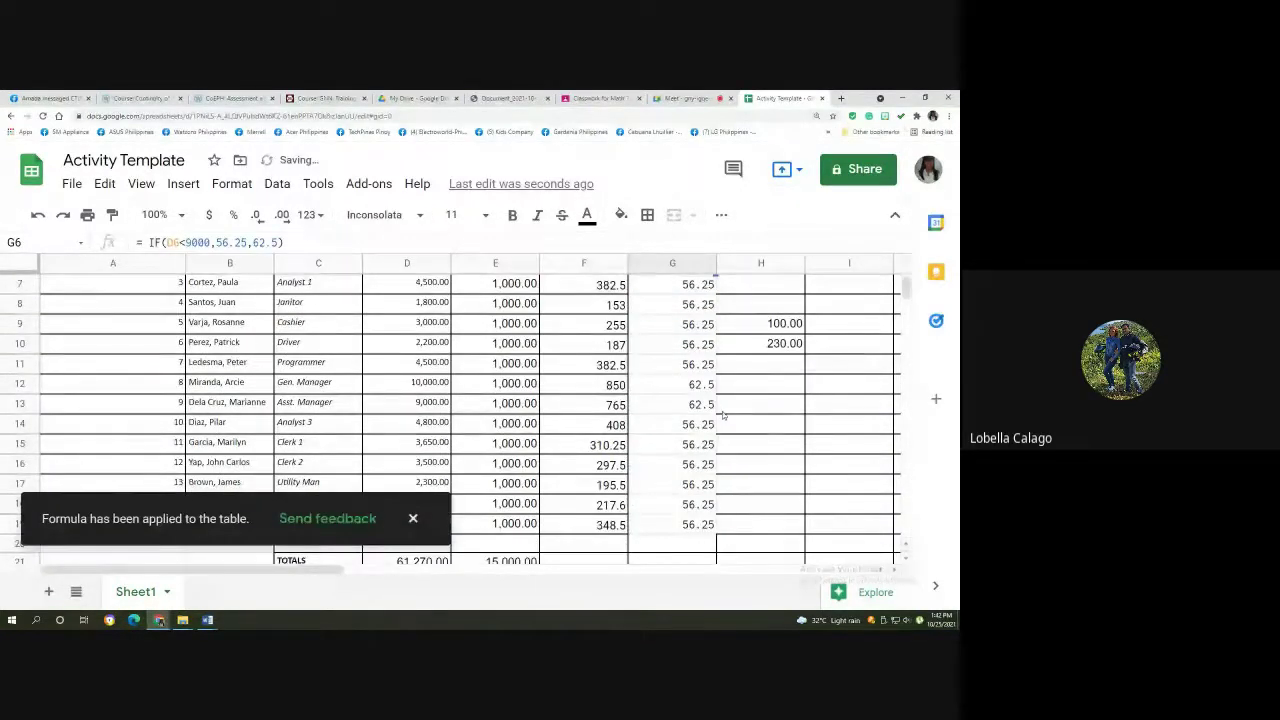
{"action": "scroll", "coordinate": [700, 350], "scroll_direction": "up", "scroll_amount": 1}
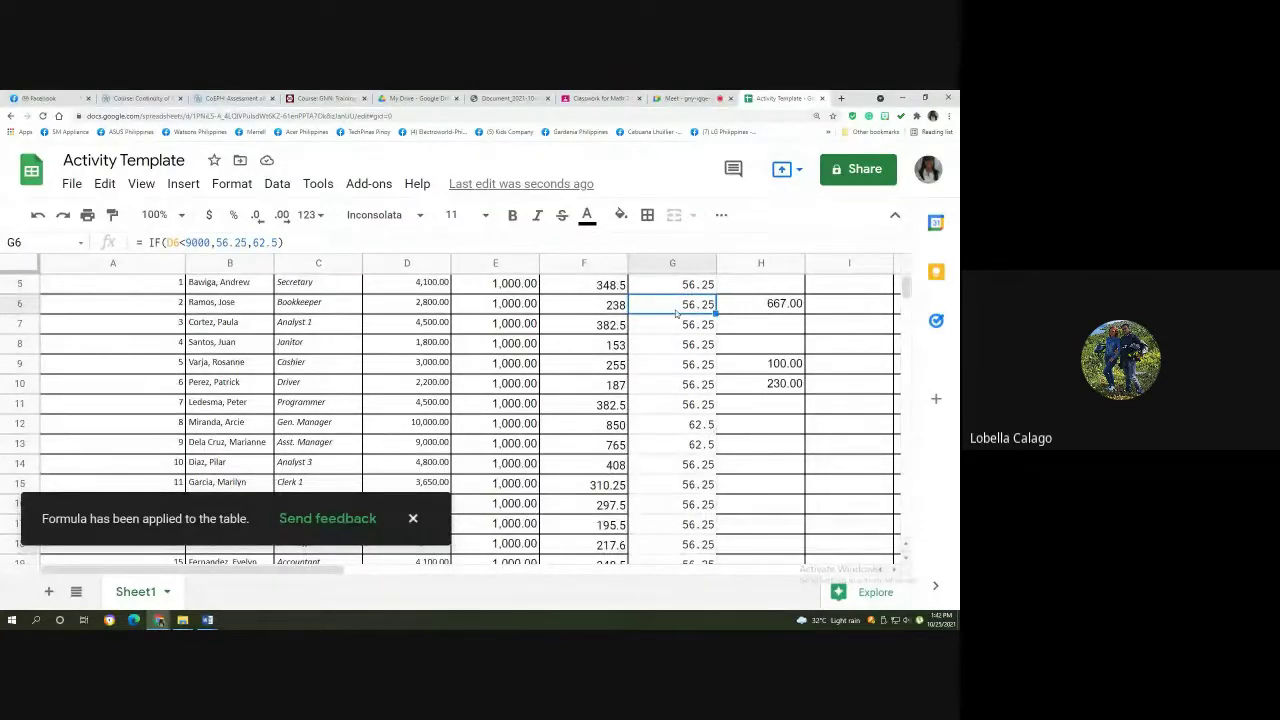
{"action": "scroll", "coordinate": [730, 469], "scroll_direction": "down", "scroll_amount": 2}
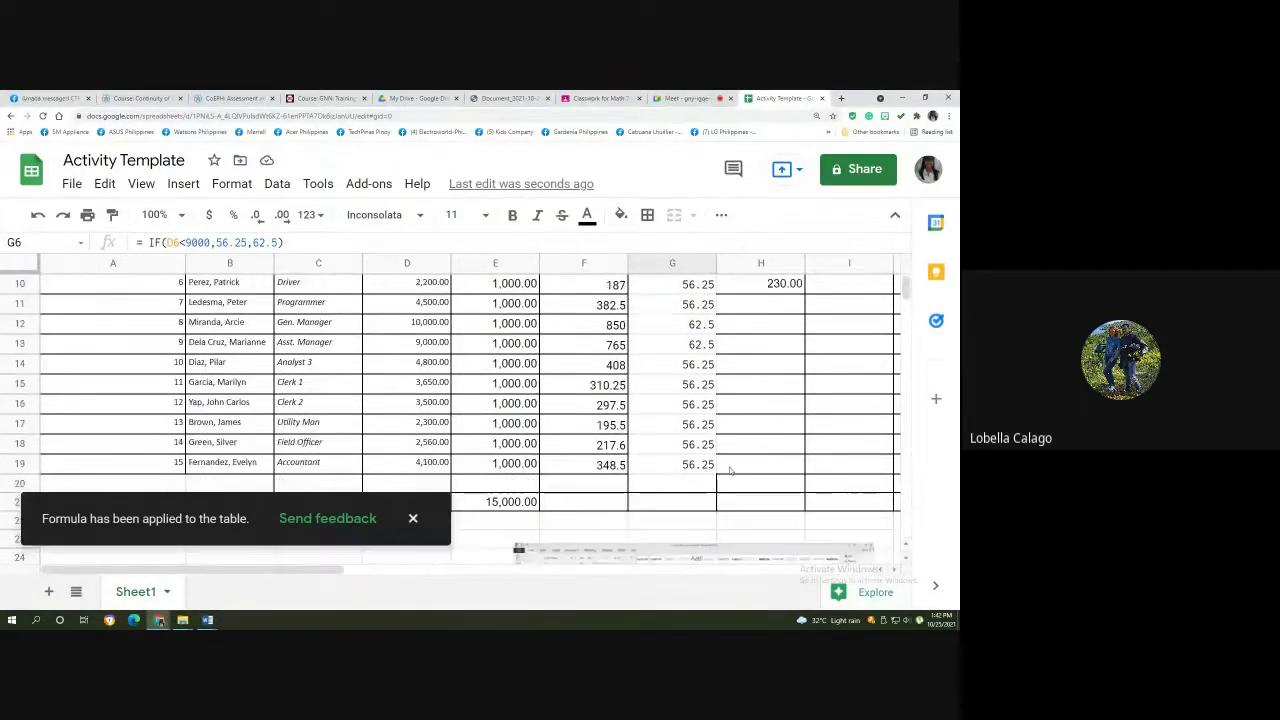
Apply all borders to the Medicare cells G5:G19.
{"action": "left_click", "coordinate": [680, 465]}
{"action": "left_click_drag", "start_coordinate": [678, 465], "coordinate": [666, 346]}
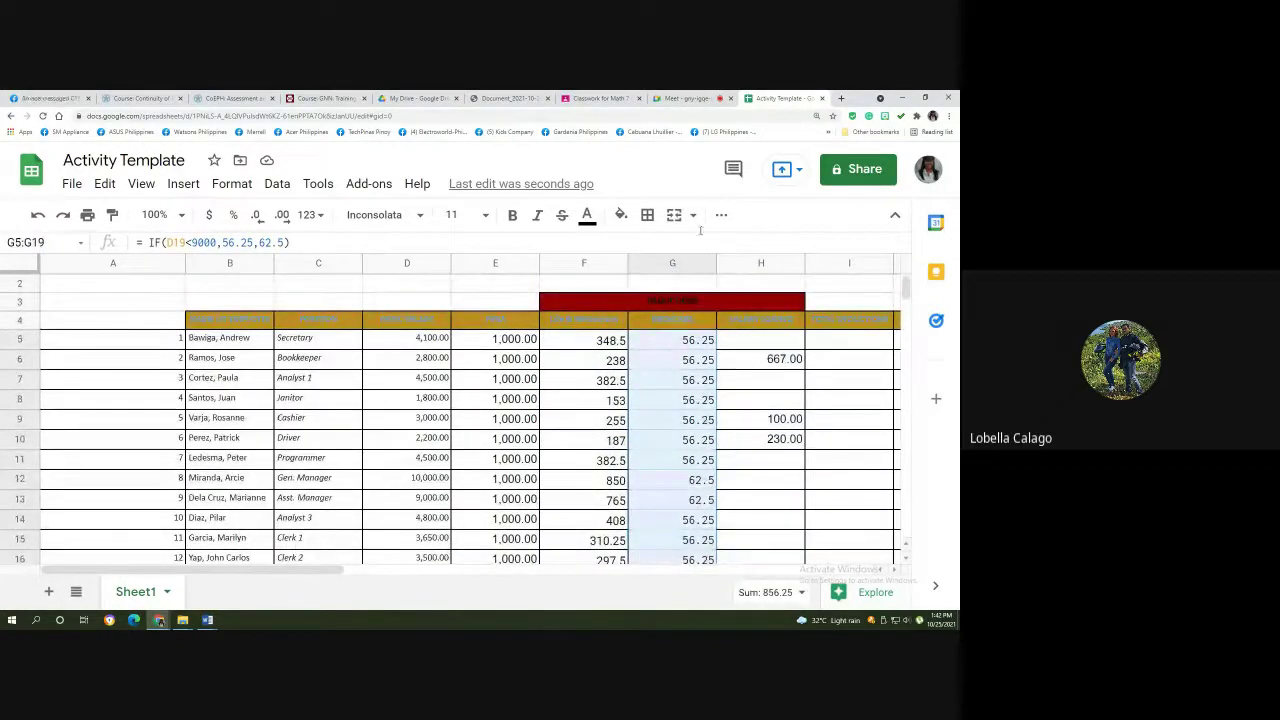
{"action": "left_click", "coordinate": [648, 215]}
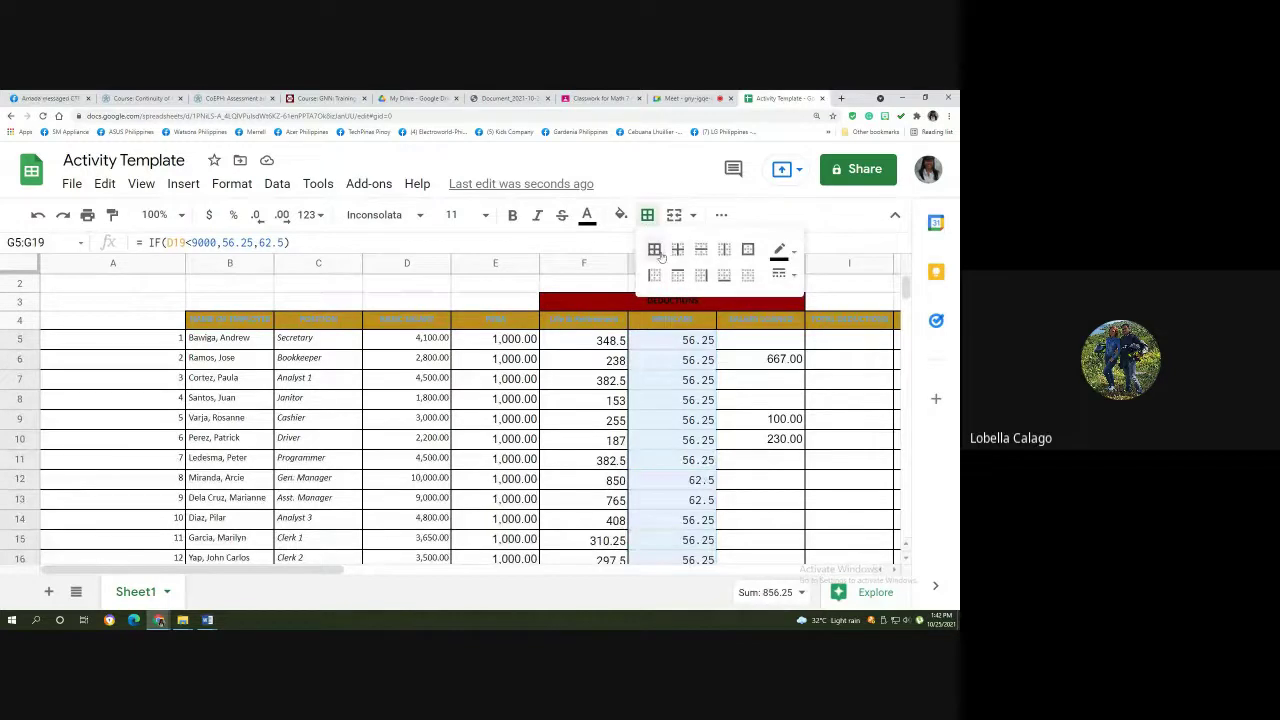
{"action": "left_click", "coordinate": [654, 249]}
{"action": "left_click", "coordinate": [583, 399]}
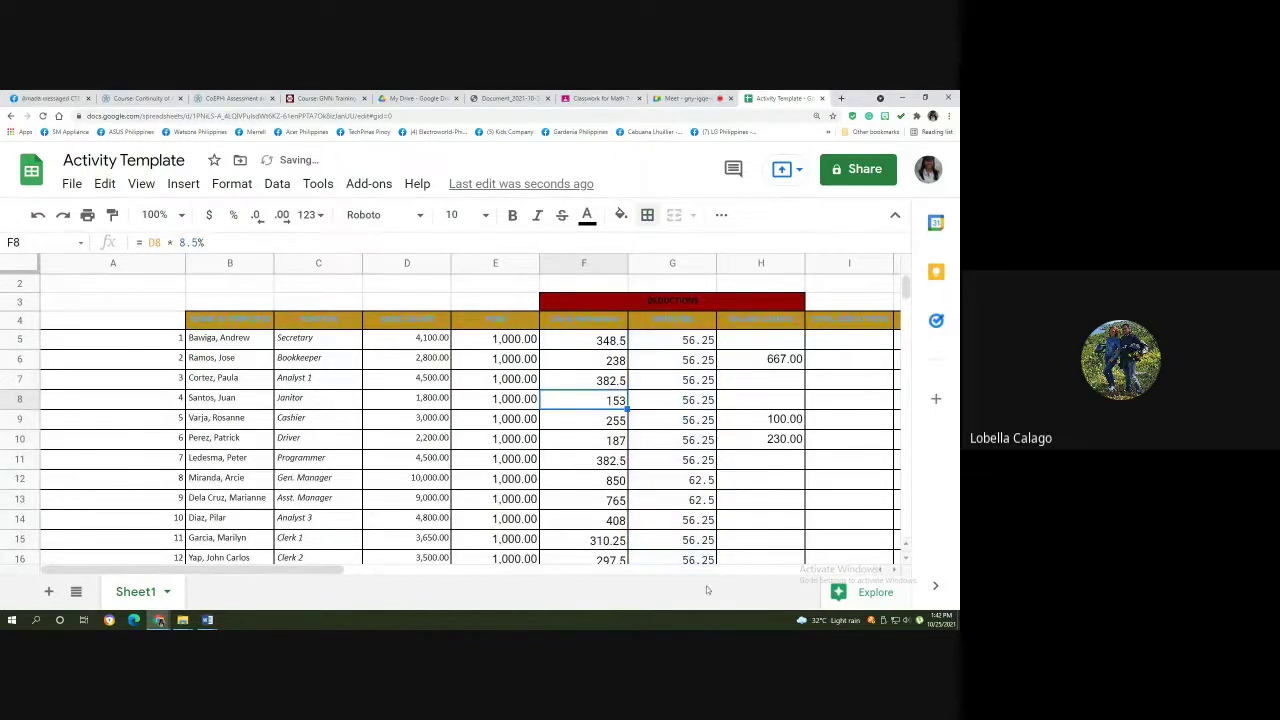
Review the Total Deductions formula in the A31 note against the payroll table's deduction and total columns.
{"action": "left_click", "coordinate": [850, 358]}
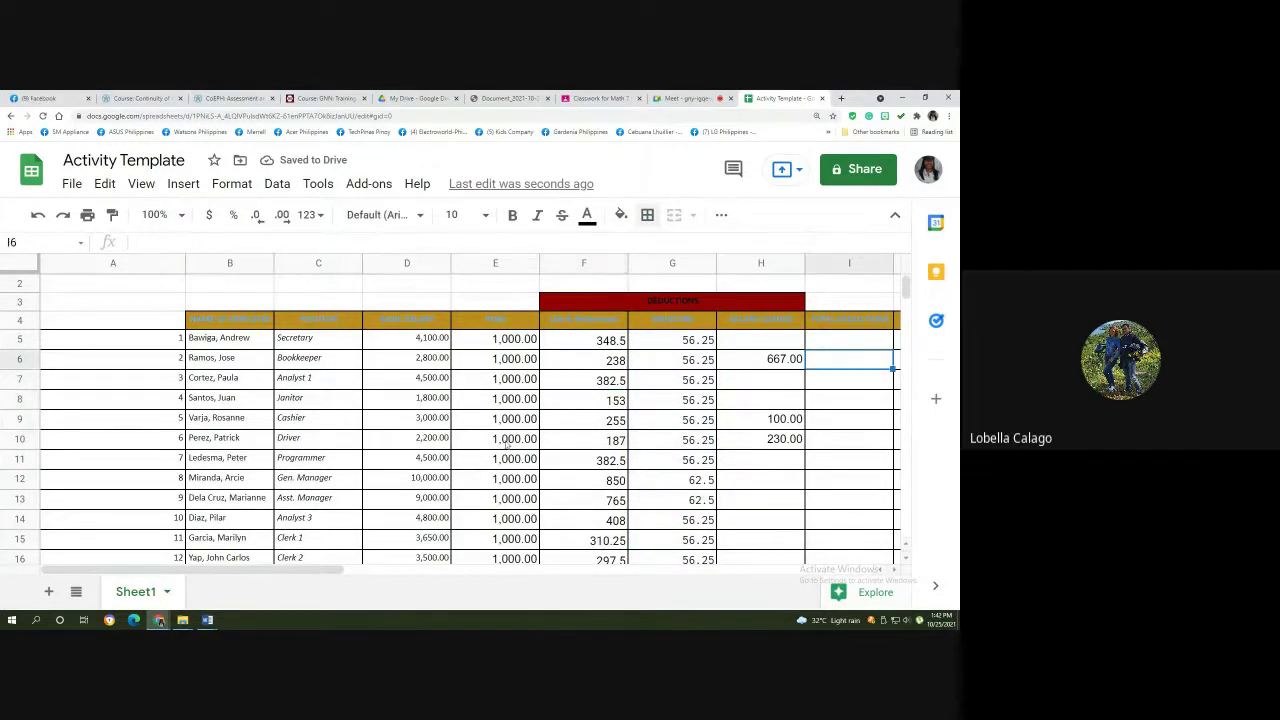
{"action": "scroll", "coordinate": [505, 445], "scroll_direction": "down", "scroll_amount": 5}
{"action": "scroll", "coordinate": [500, 450], "scroll_direction": "down", "scroll_amount": 3}
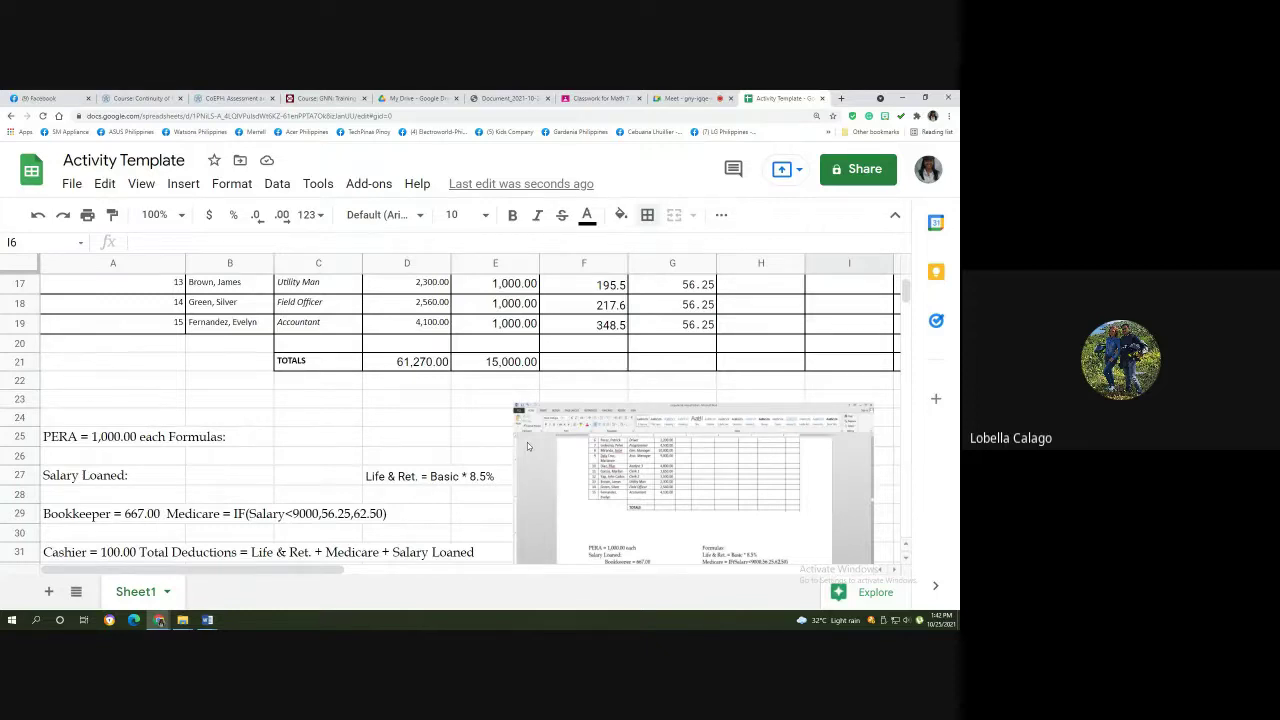
{"action": "scroll", "coordinate": [527, 442], "scroll_direction": "down", "scroll_amount": 2}
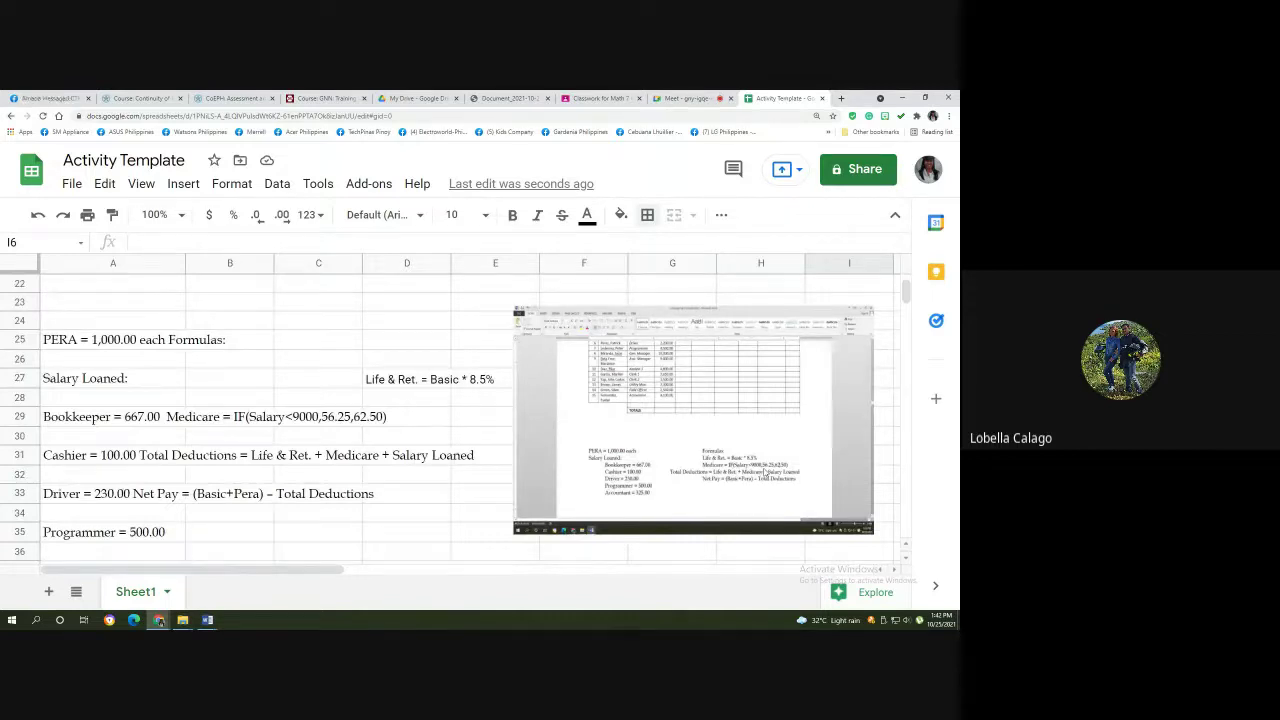
{"action": "left_click", "coordinate": [180, 424]}
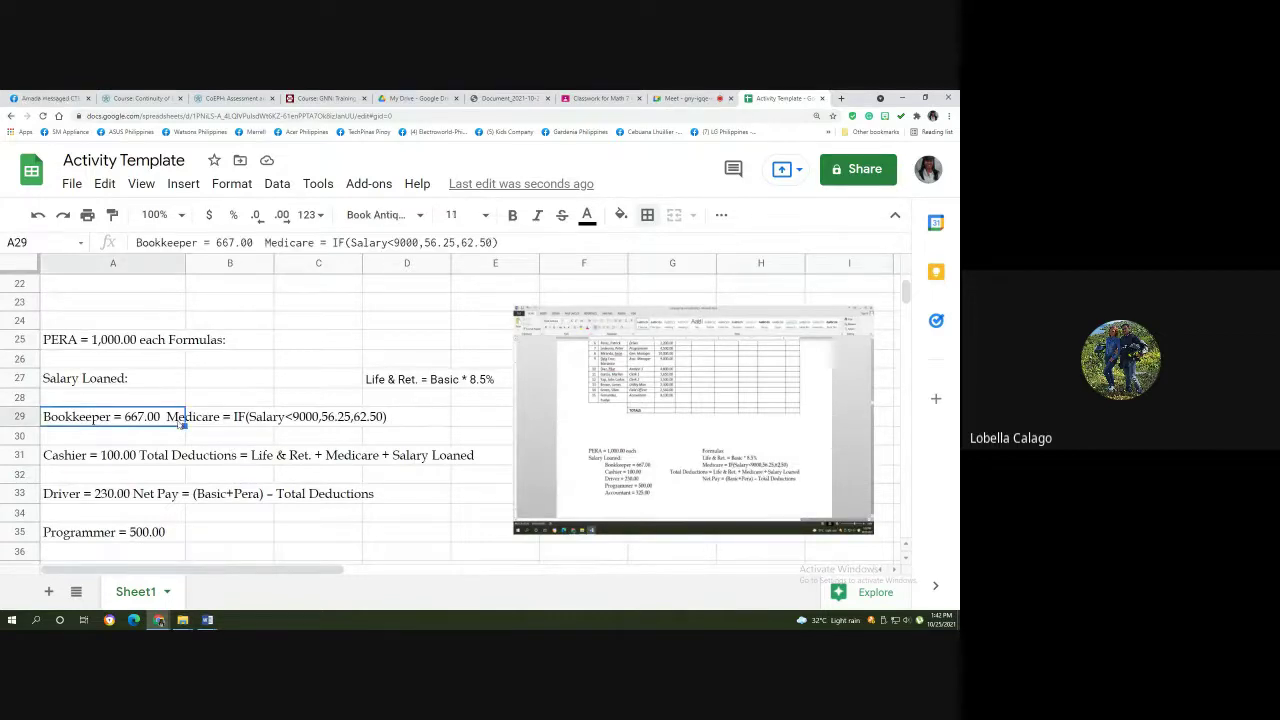
{"action": "left_click", "coordinate": [240, 460]}
{"action": "left_click", "coordinate": [170, 456]}
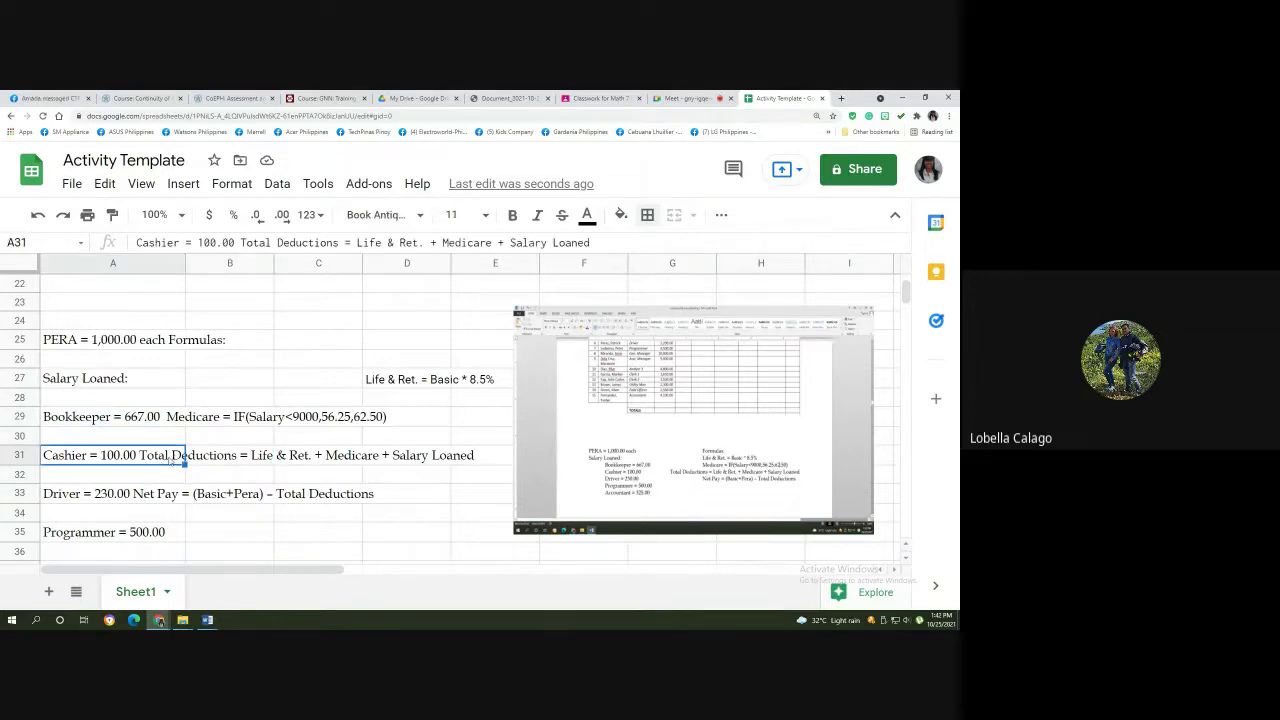
{"action": "left_click_drag", "start_coordinate": [241, 243], "coordinate": [590, 243]}
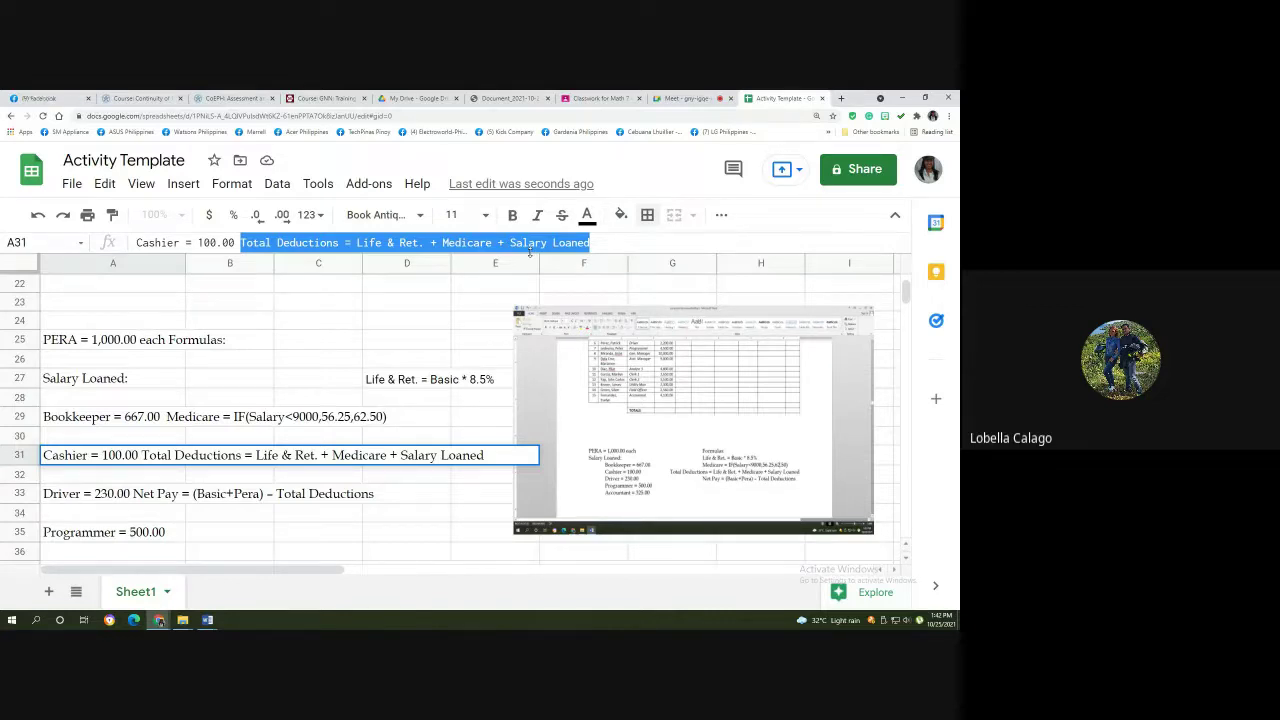
{"action": "scroll", "coordinate": [830, 318], "scroll_direction": "up", "scroll_amount": 5}
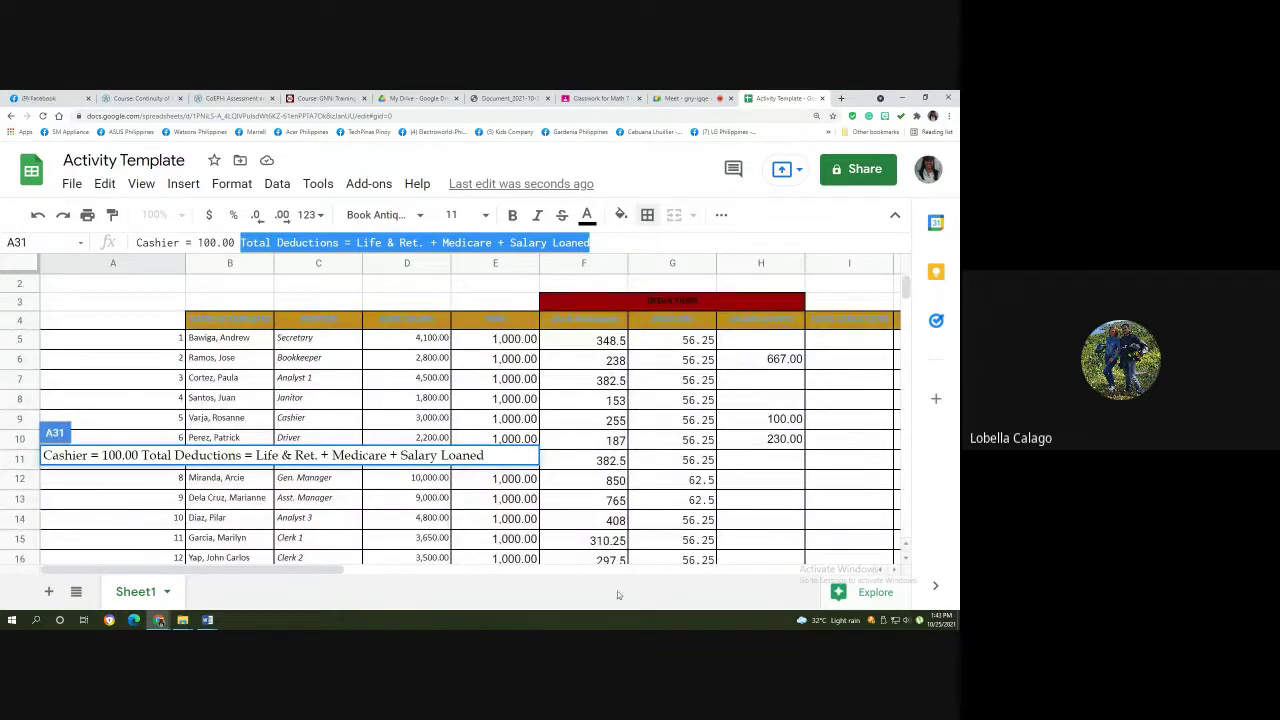
{"action": "left_click_drag", "start_coordinate": [300, 570], "coordinate": [500, 570]}
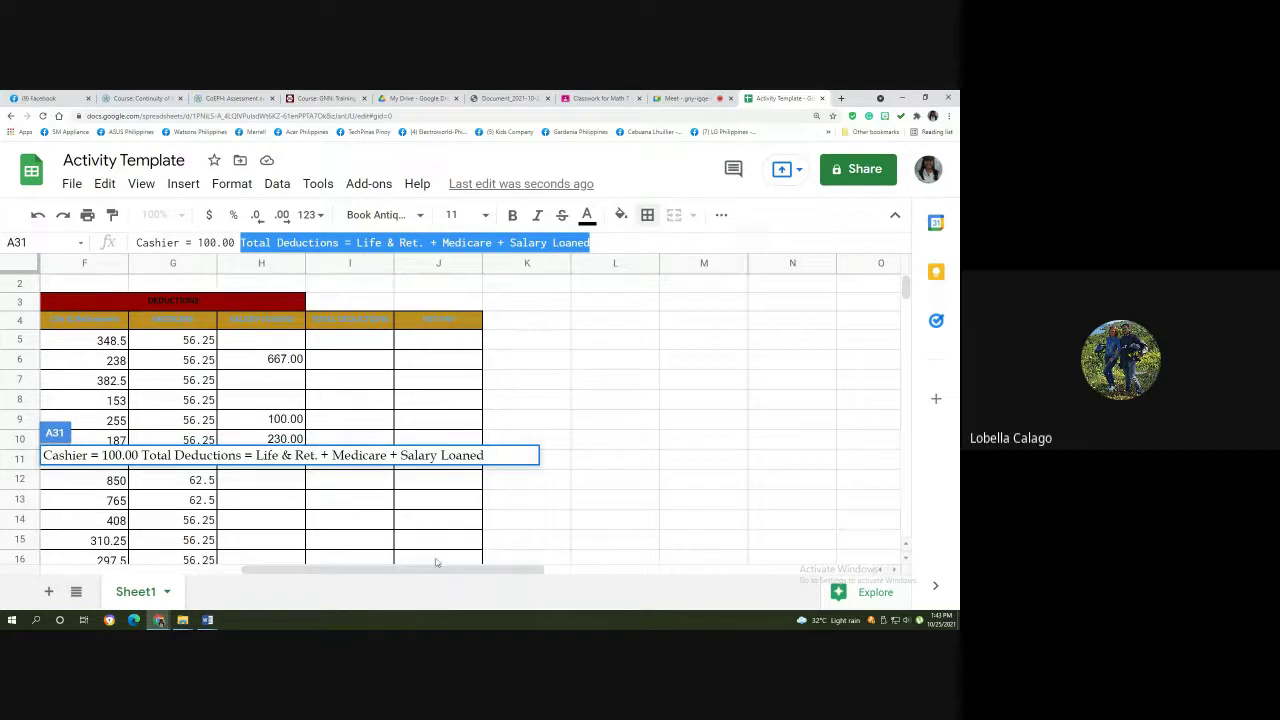
{"action": "scroll", "coordinate": [513, 472], "scroll_direction": "down", "scroll_amount": 3}
{"action": "left_click_drag", "start_coordinate": [344, 570], "coordinate": [181, 570]}
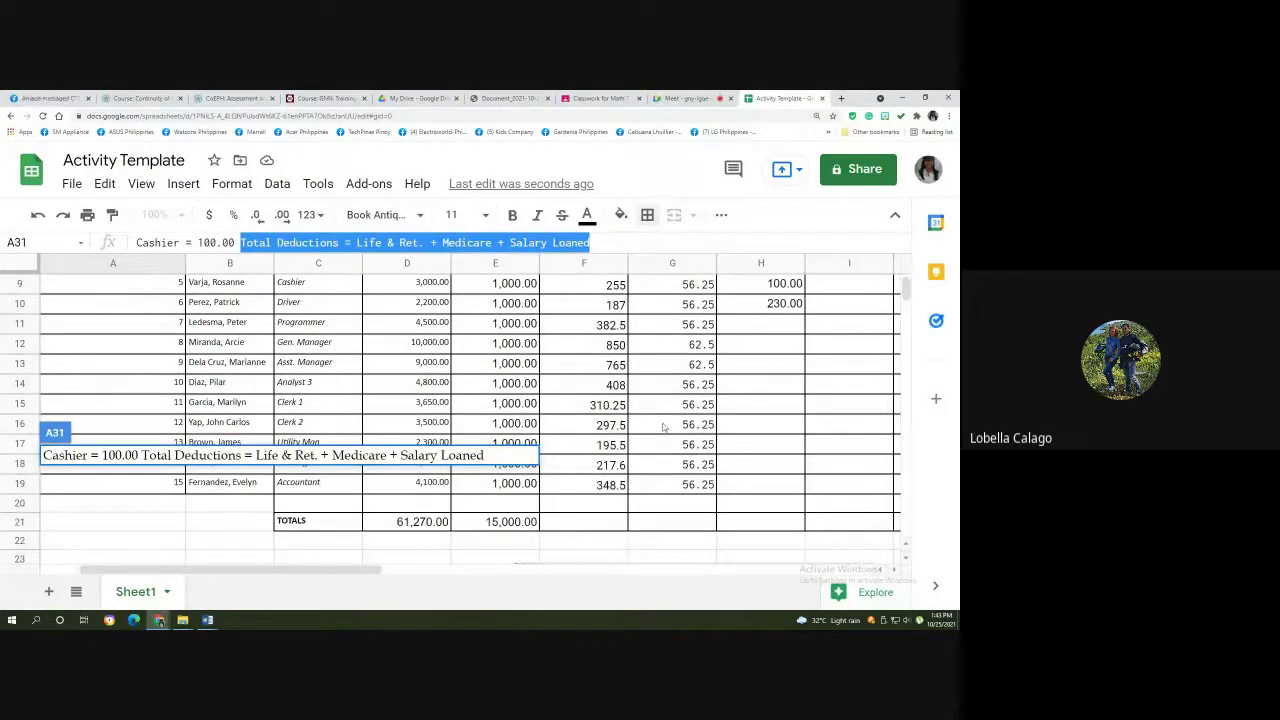
Leave the Activity Template for the Sheets home page and switch to the Word document containing the payroll exercise.
{"action": "left_click", "coordinate": [31, 174]}
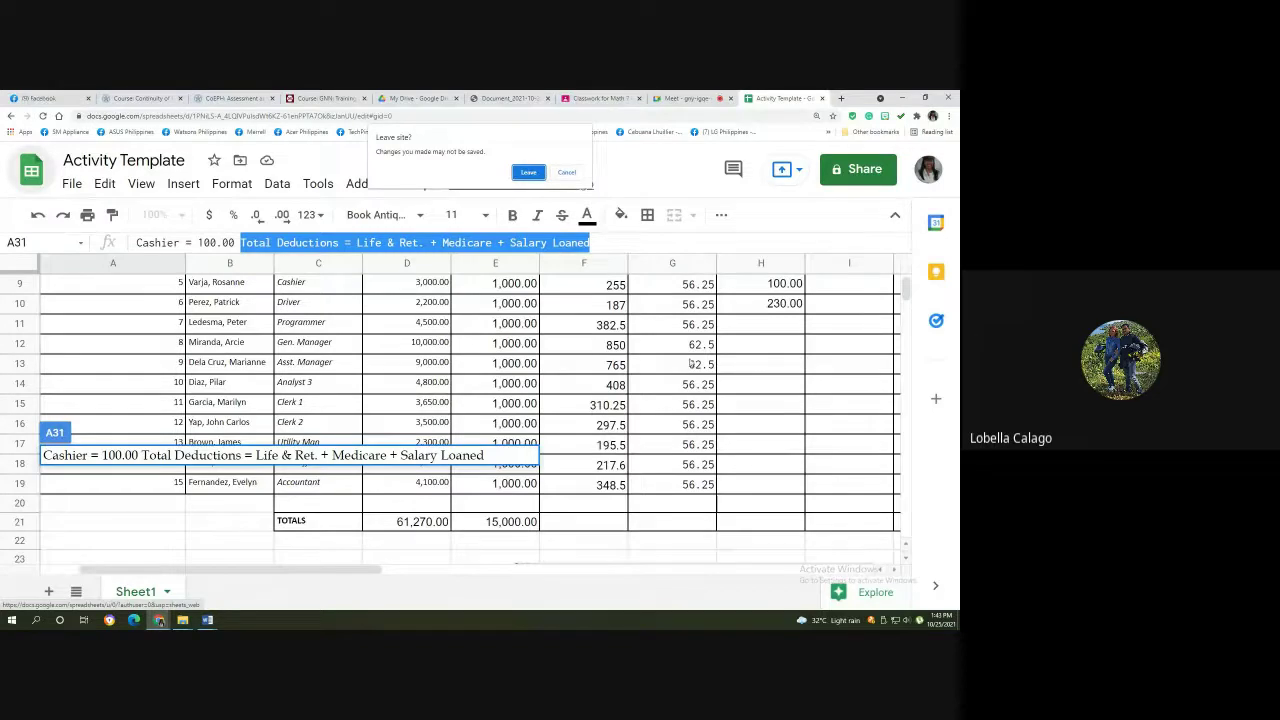
{"action": "key", "text": "Return"}
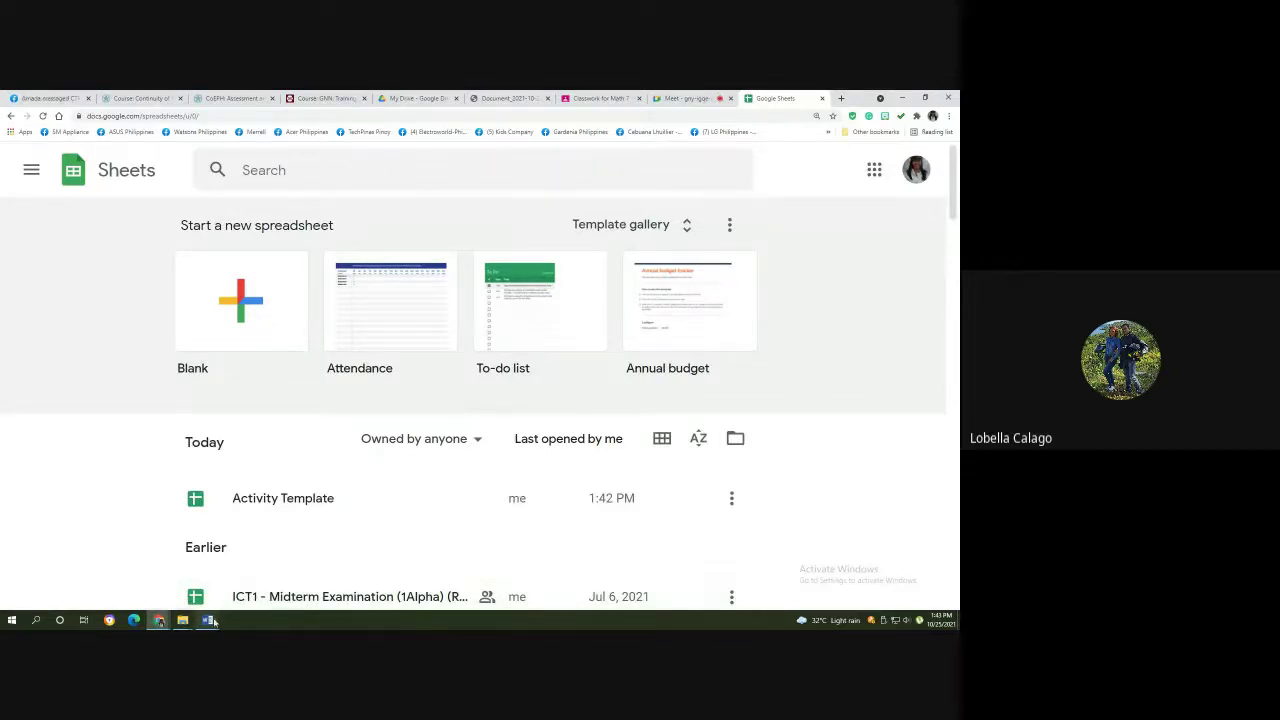
{"action": "mouse_move", "coordinate": [207, 618]}
{"action": "left_click", "coordinate": [225, 588]}
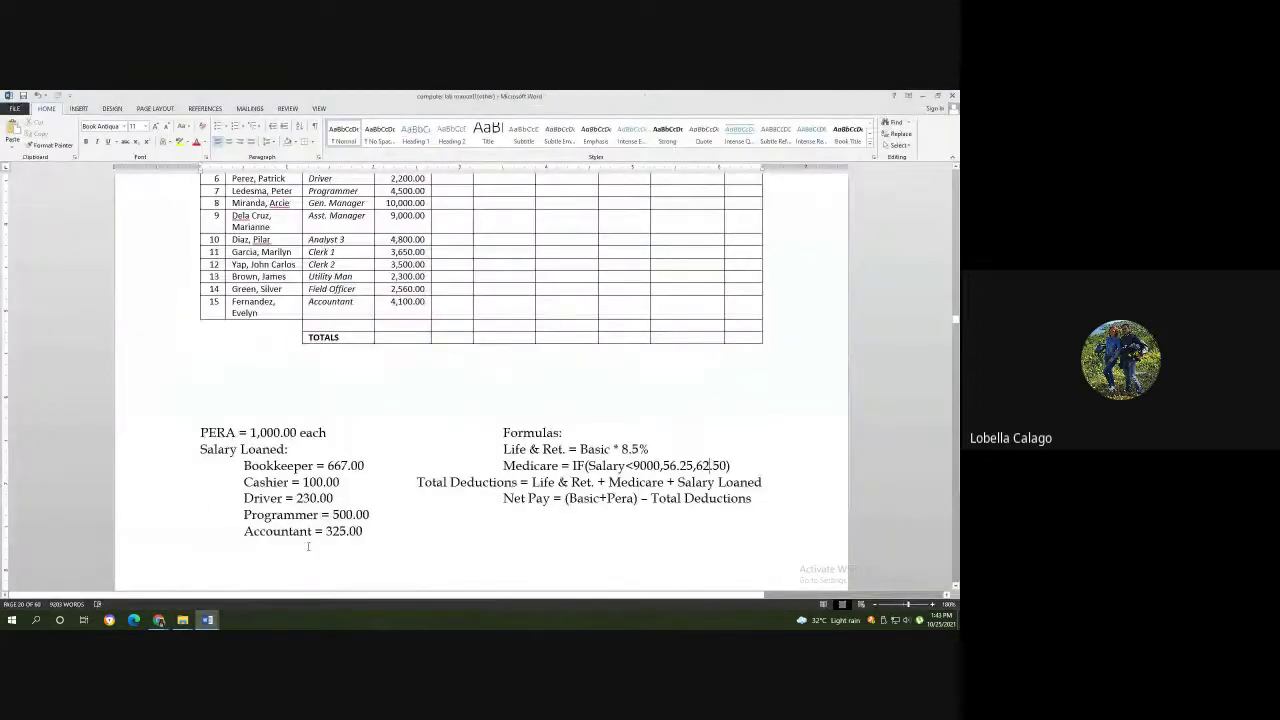
Switch to the Module 2 - Unit 2 Word document and find its Google Slides section.
{"action": "left_click", "coordinate": [161, 584]}
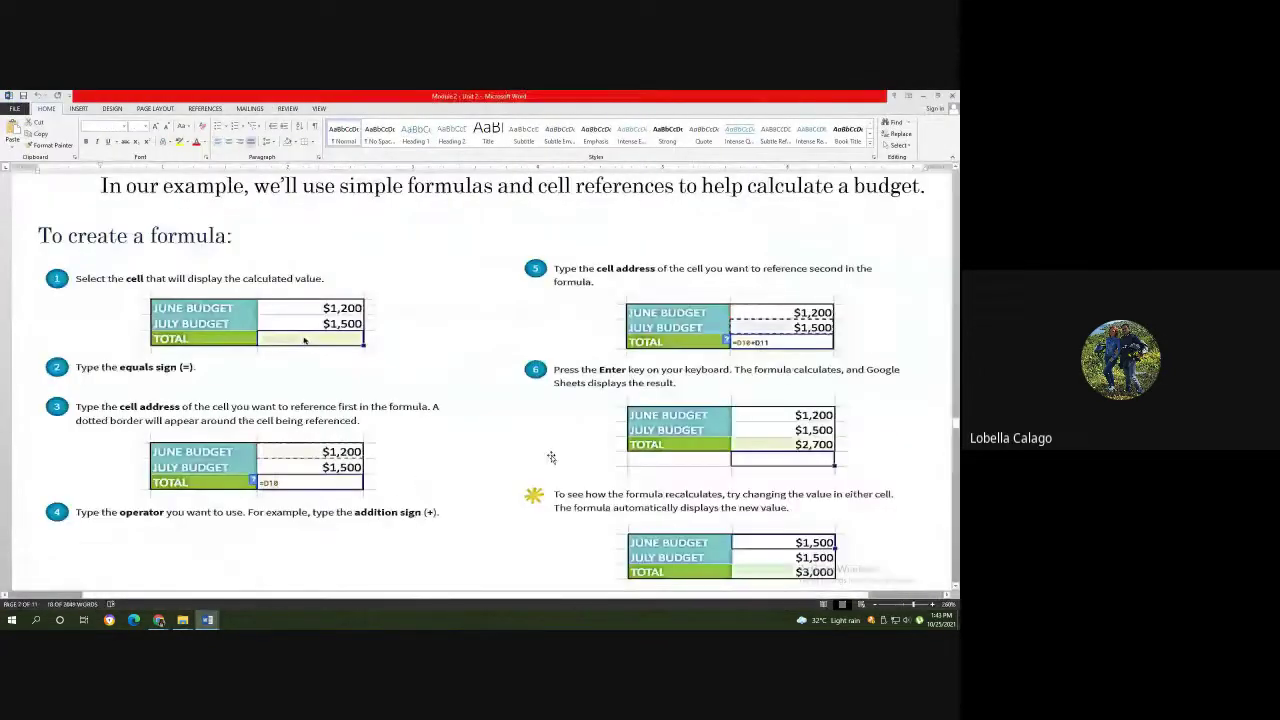
{"action": "scroll", "coordinate": [551, 457], "scroll_direction": "up", "scroll_amount": 5}
{"action": "scroll", "coordinate": [551, 457], "scroll_direction": "down", "scroll_amount": 20}
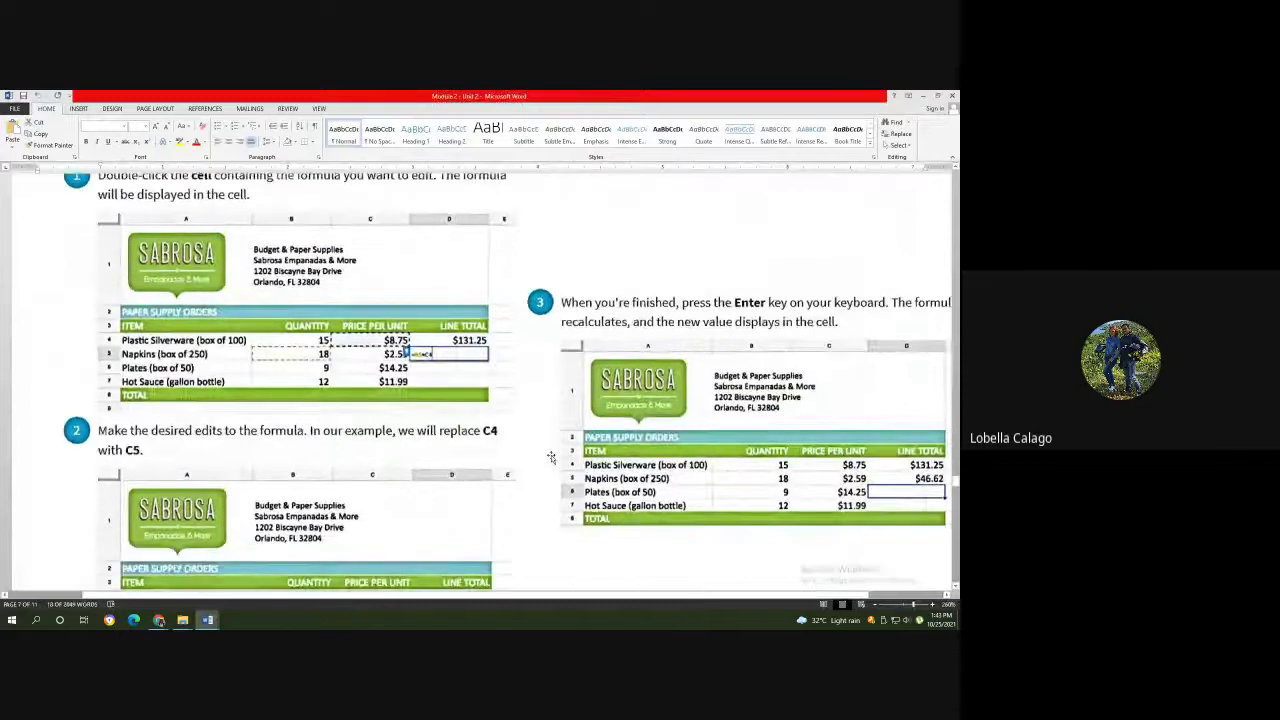
{"action": "scroll", "coordinate": [551, 457], "scroll_direction": "down", "scroll_amount": 1}
{"action": "scroll", "coordinate": [551, 457], "scroll_direction": "up", "scroll_amount": 4}
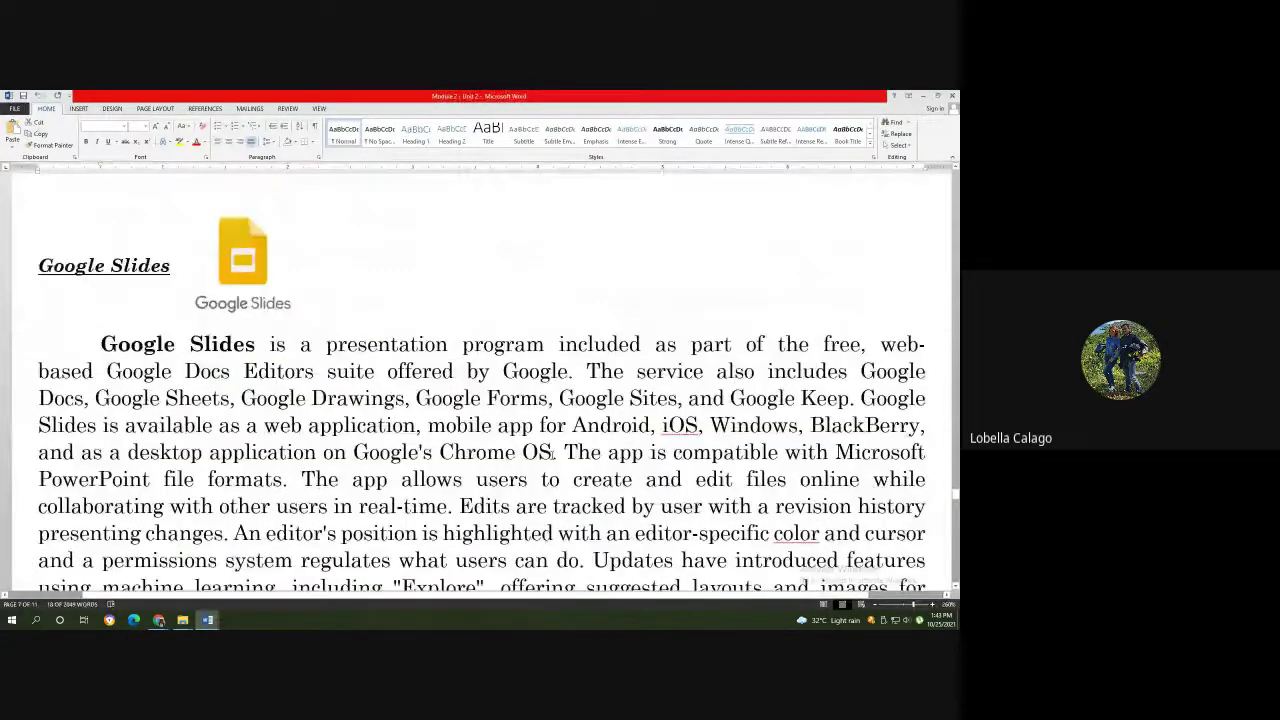
Highlight the first sentence of the Google Slides introduction and read on to the heading "1. Add and Edit Content in your Slides.".
{"action": "left_click_drag", "start_coordinate": [101, 344], "coordinate": [544, 346]}
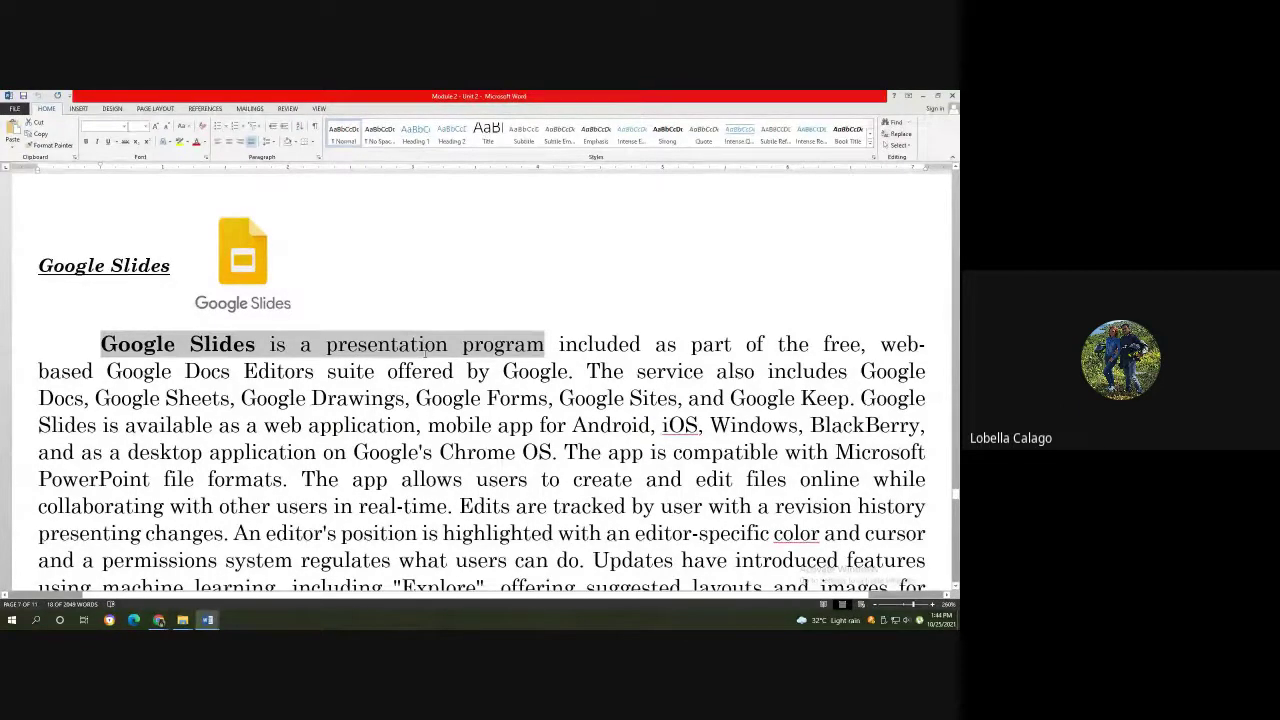
{"action": "left_click", "coordinate": [571, 371], "text": "shift"}
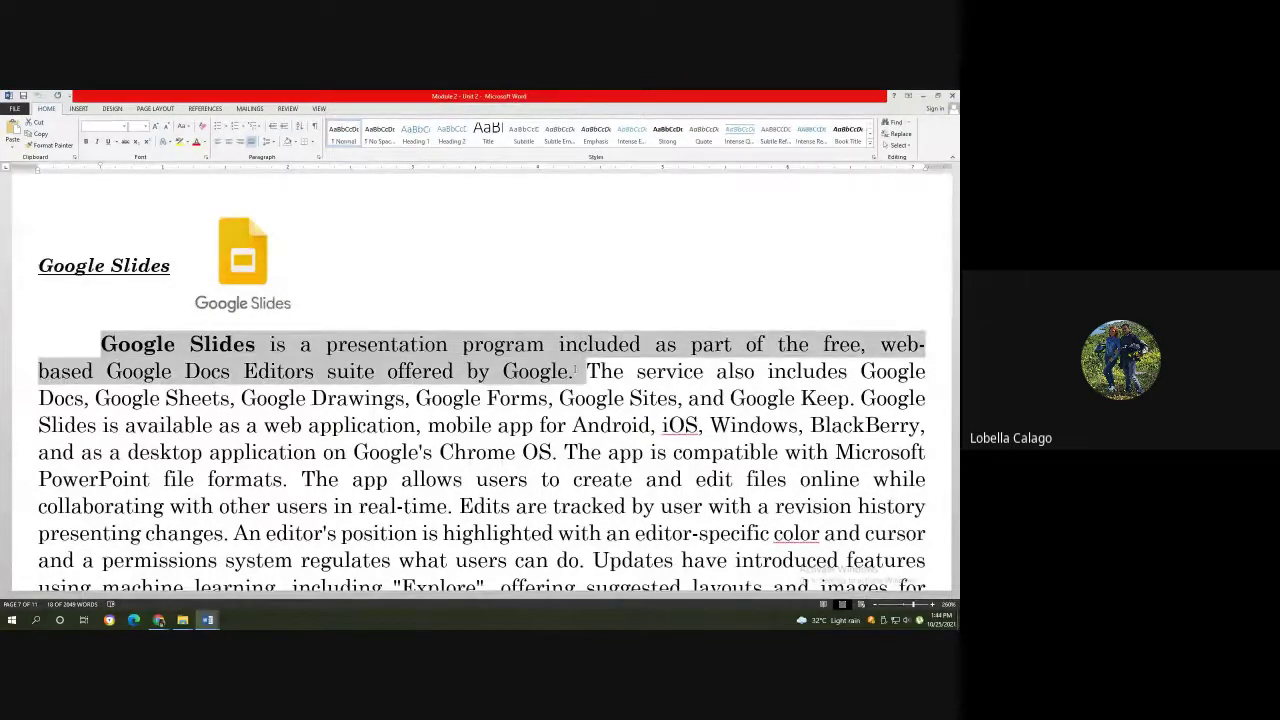
{"action": "scroll", "coordinate": [571, 371], "scroll_direction": "down", "scroll_amount": 4}
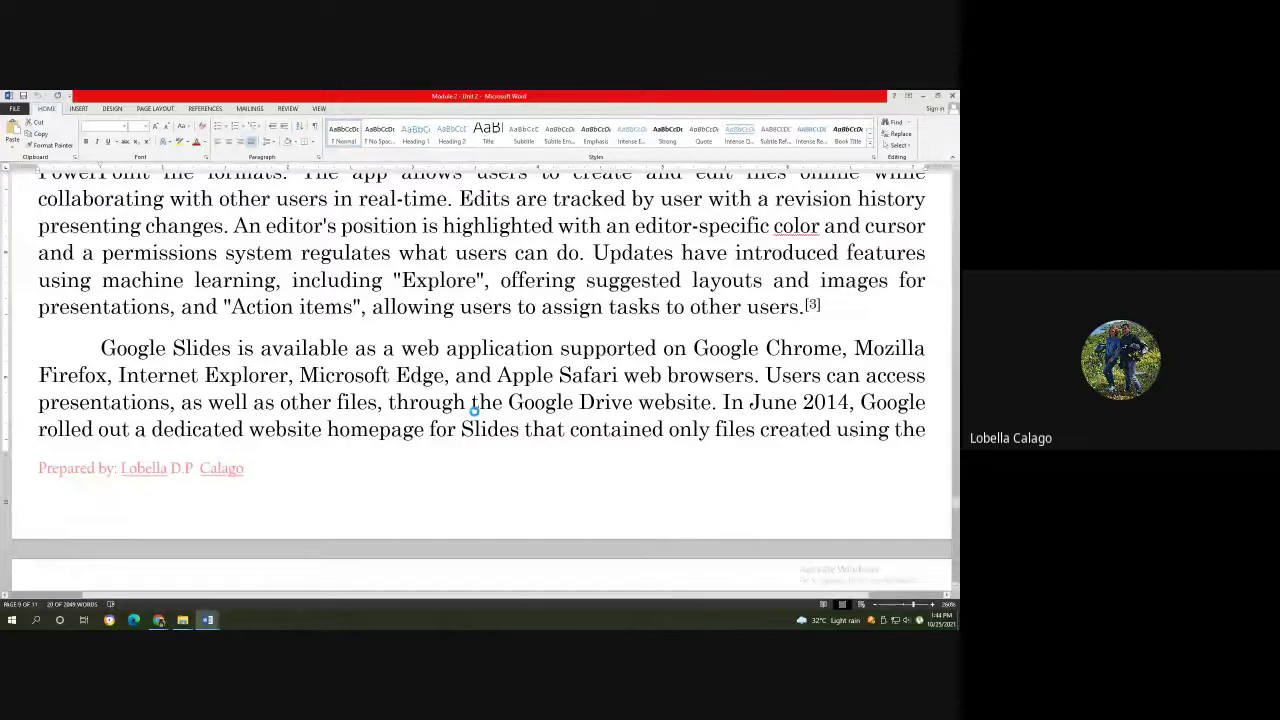
{"action": "scroll", "coordinate": [474, 410], "scroll_direction": "down", "scroll_amount": 5}
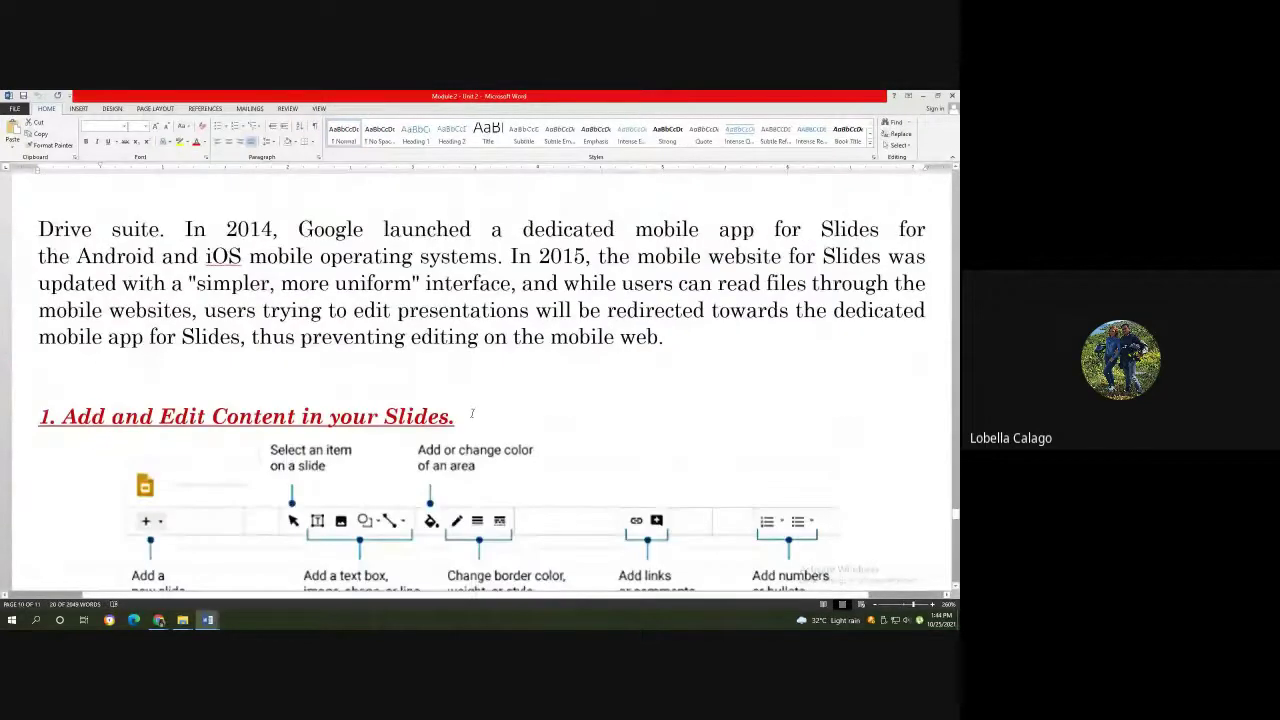
Switch to the browser and go from the Google Sheets home page to the Google Slides home page.
{"action": "mouse_move", "coordinate": [158, 619]}
{"action": "left_click", "coordinate": [103, 575]}
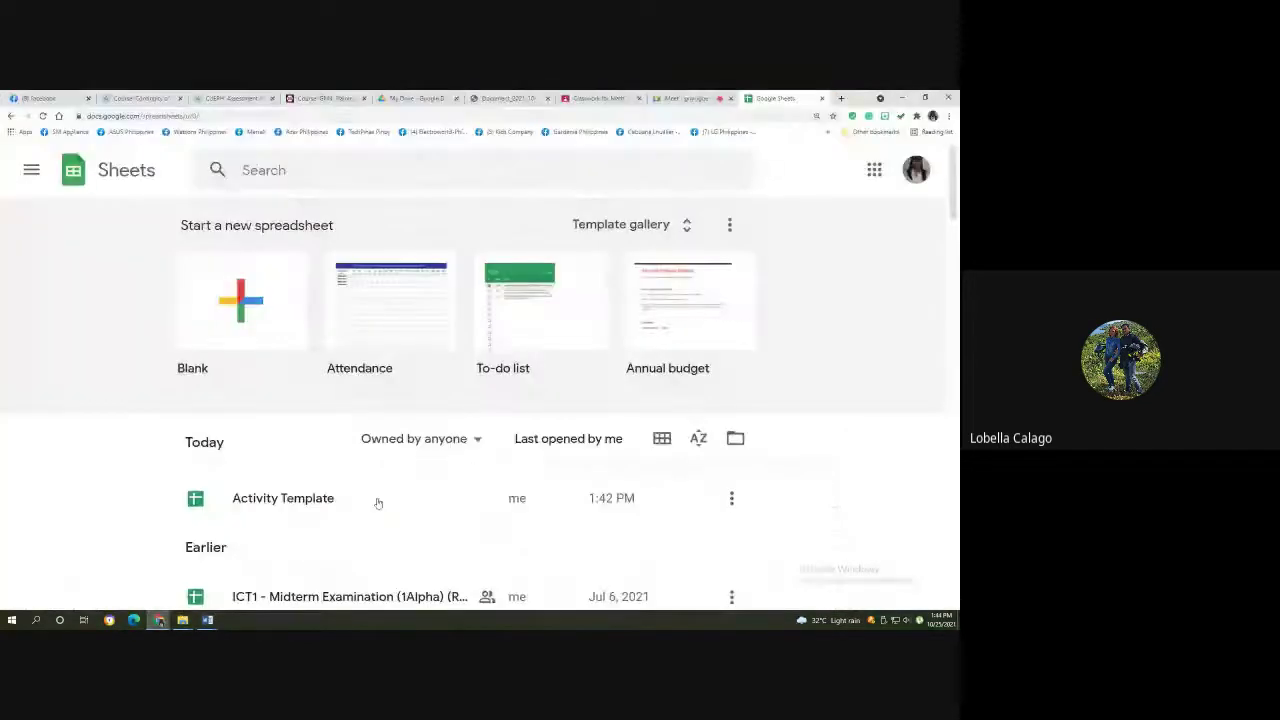
{"action": "left_click", "coordinate": [31, 168]}
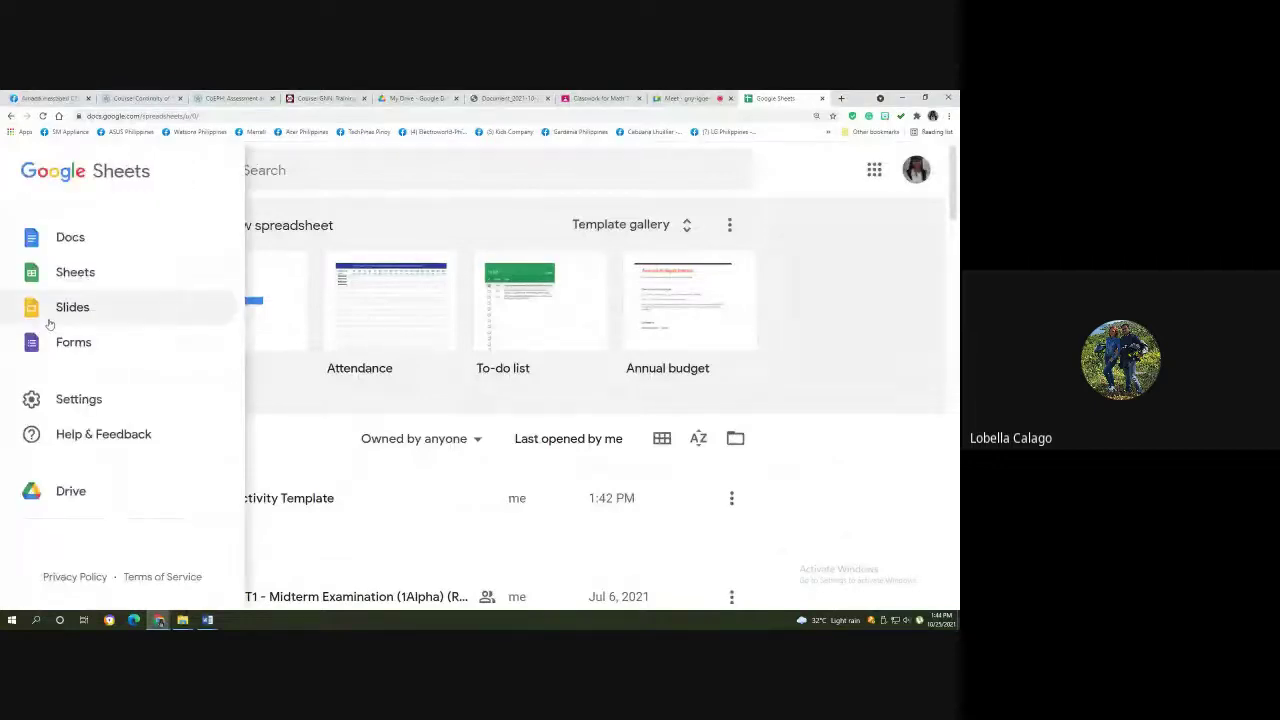
{"action": "left_click", "coordinate": [50, 318]}
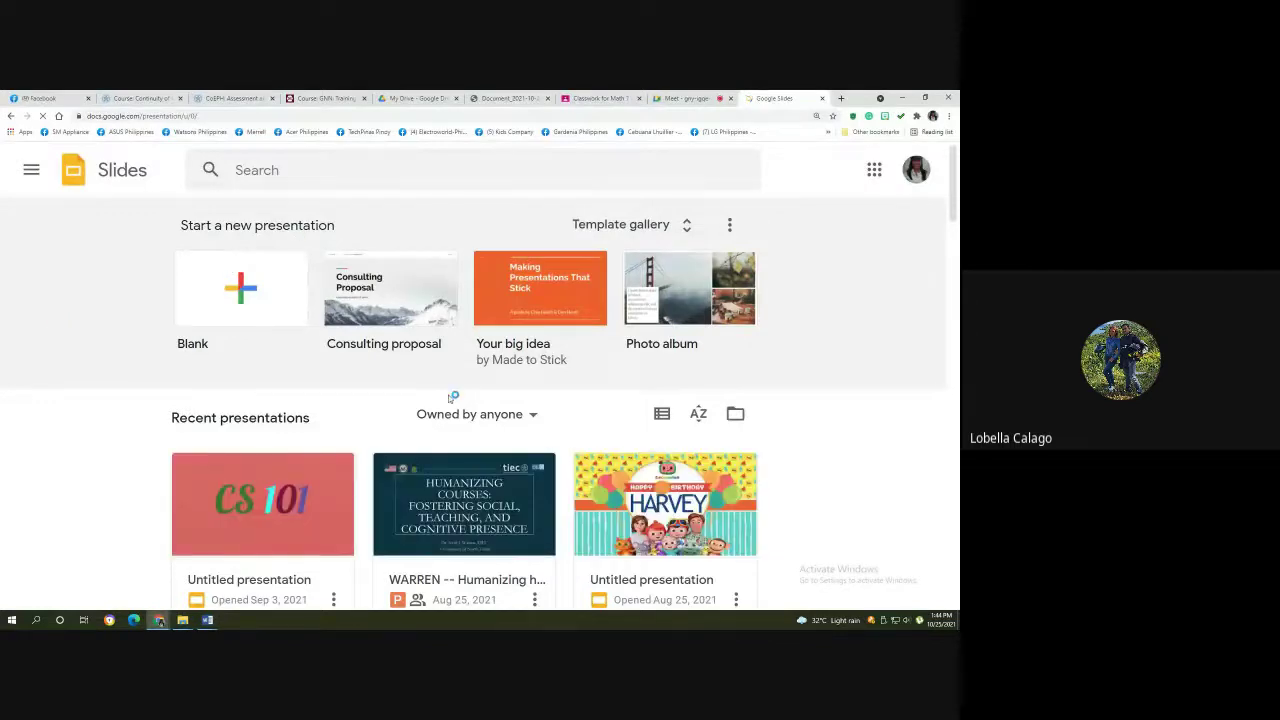
Look through the recent presentations on the Slides home page and create a new blank presentation.
{"action": "scroll", "coordinate": [451, 394], "scroll_direction": "down", "scroll_amount": 1}
{"action": "scroll", "coordinate": [777, 386], "scroll_direction": "down", "scroll_amount": 2}
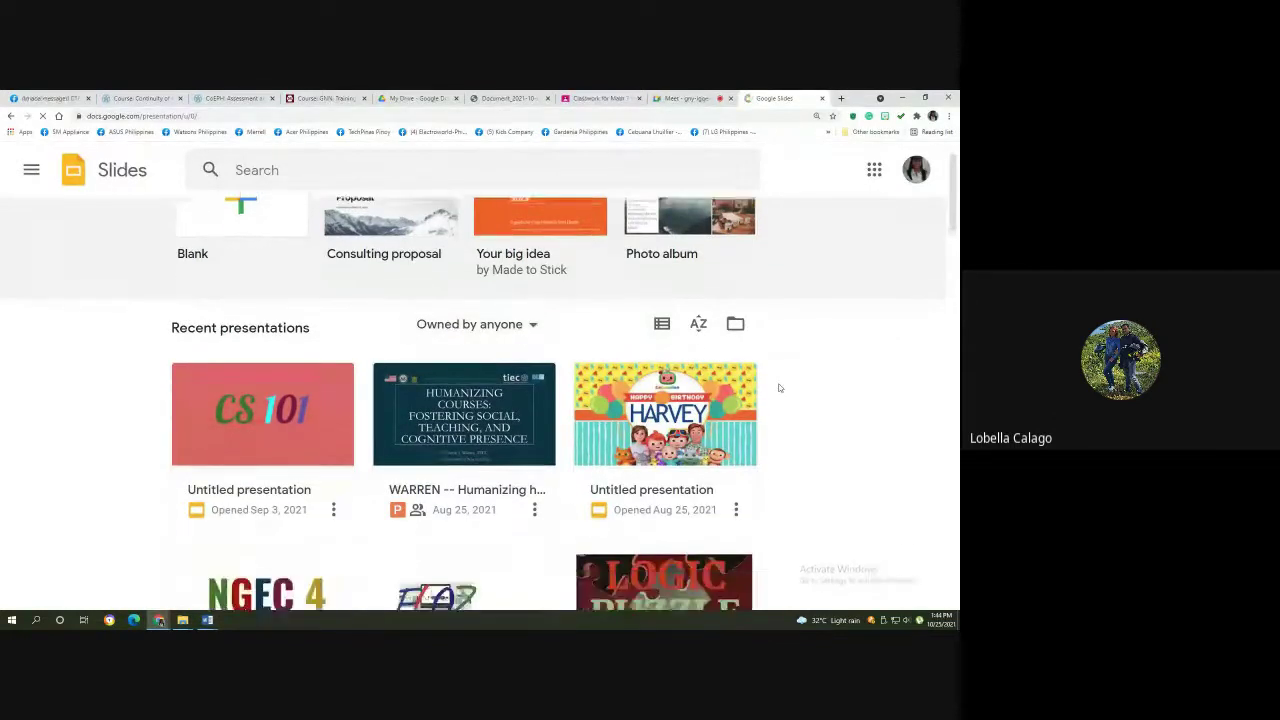
{"action": "scroll", "coordinate": [780, 388], "scroll_direction": "down", "scroll_amount": 4}
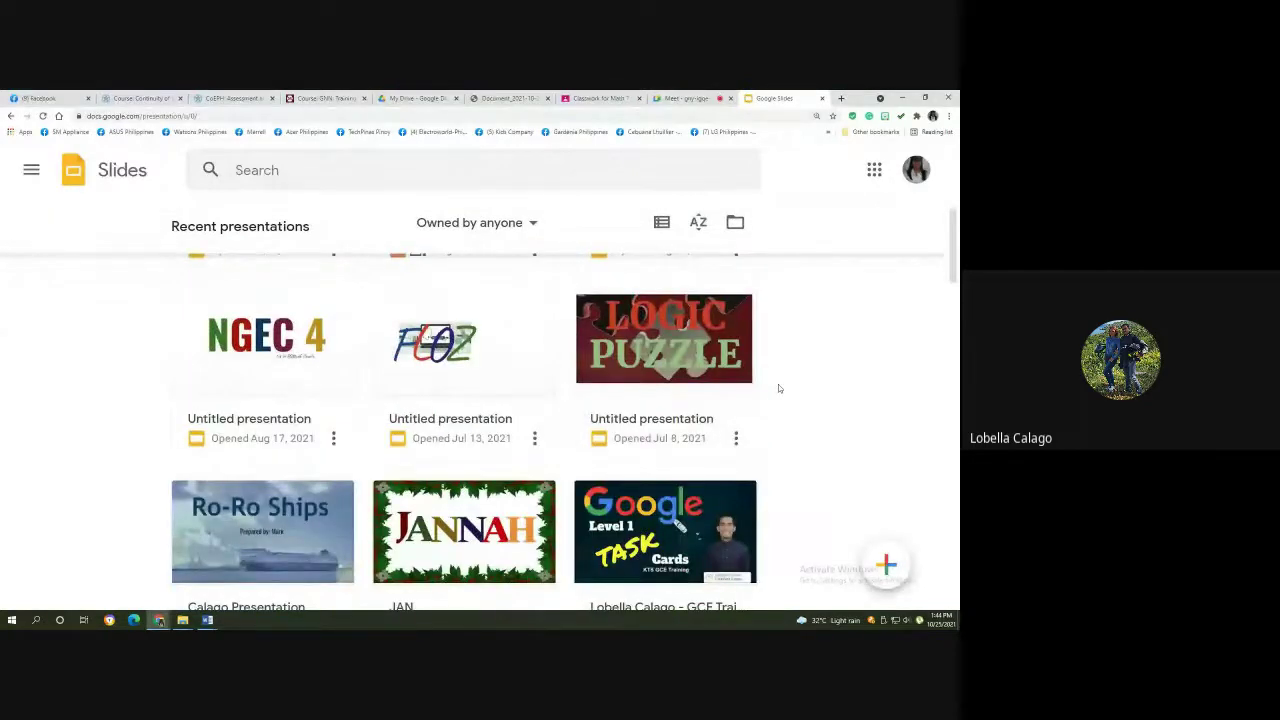
{"action": "scroll", "coordinate": [779, 388], "scroll_direction": "down", "scroll_amount": 1}
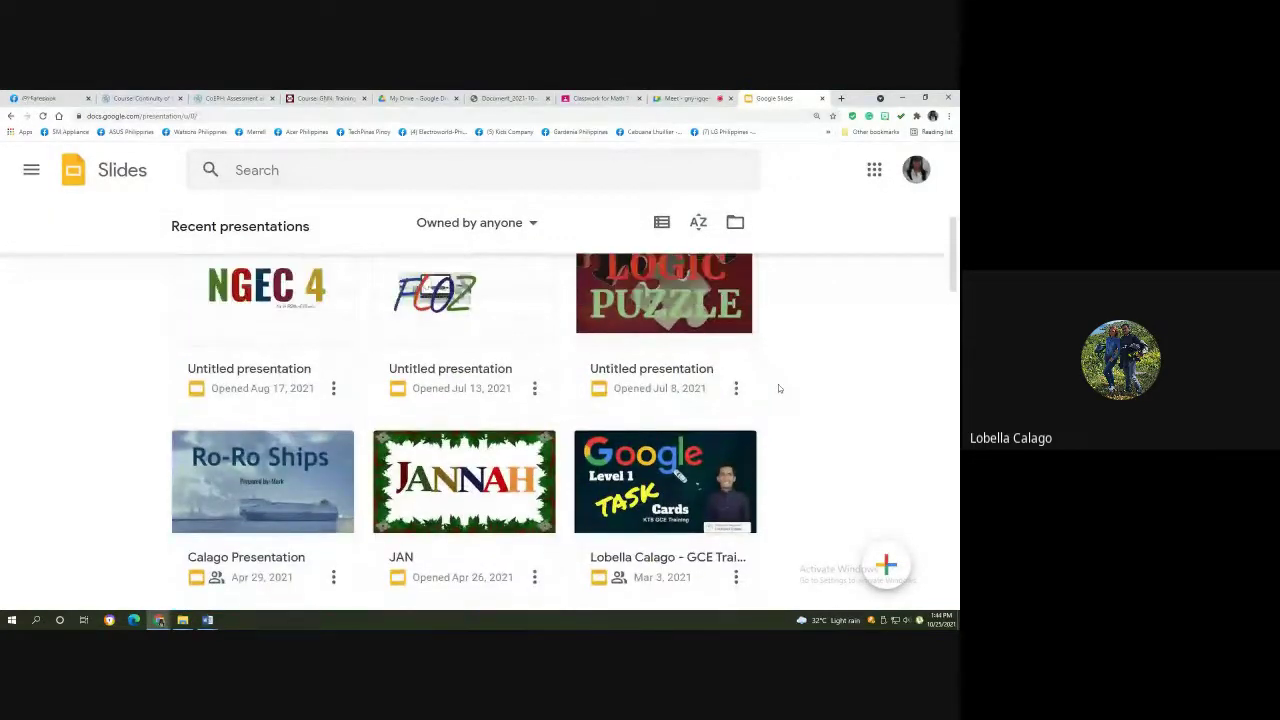
{"action": "scroll", "coordinate": [778, 388], "scroll_direction": "up", "scroll_amount": 7}
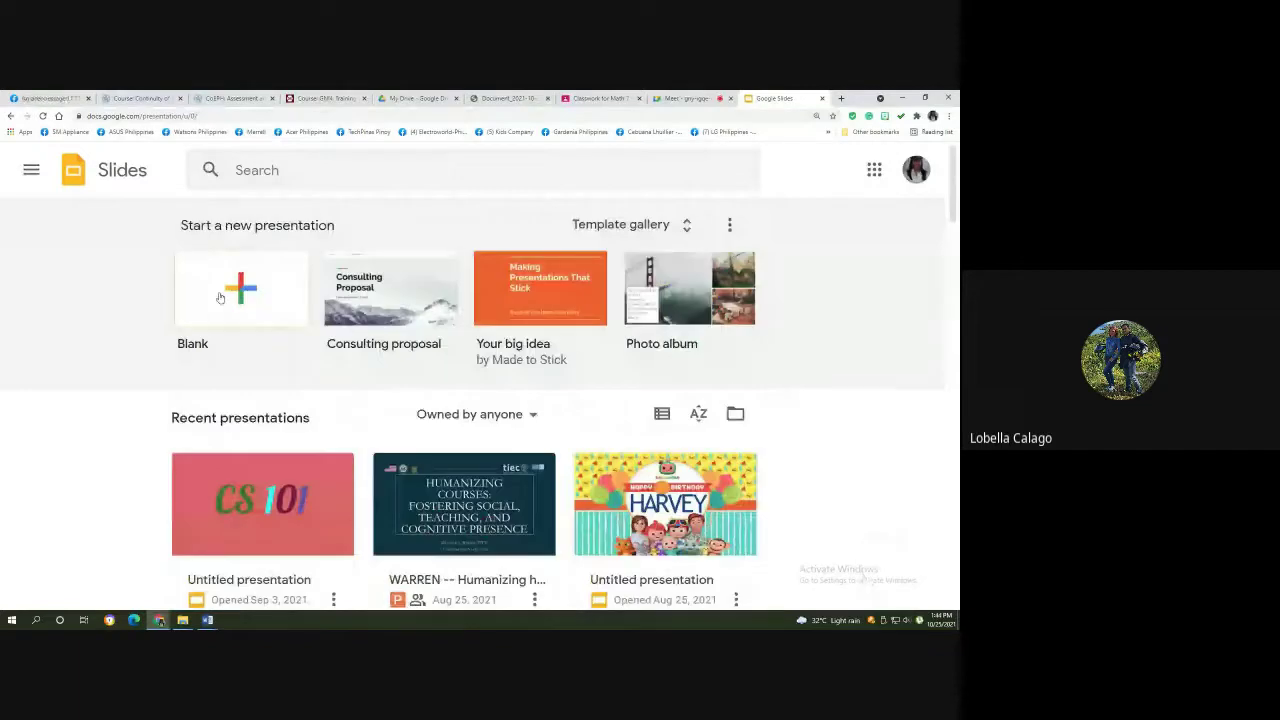
{"action": "left_click", "coordinate": [220, 296]}
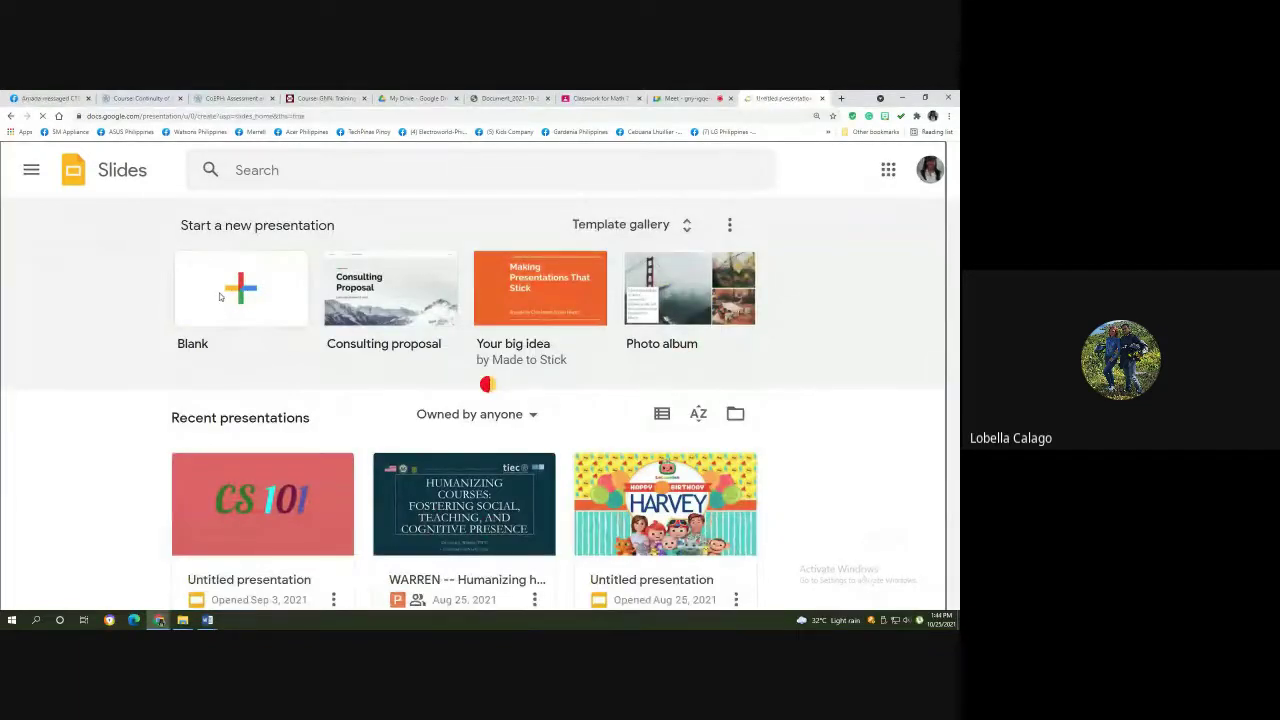